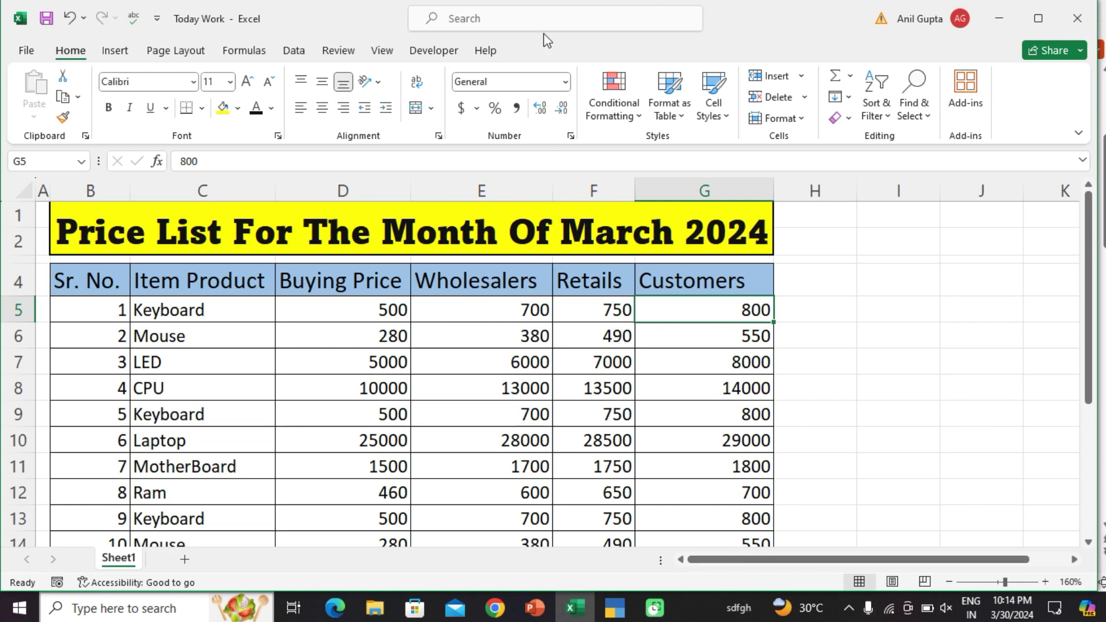
Step: Review the Keyboard buying price and the Wholesaler, Retailer and Customer prices in the Excel price list
left_click_drag(505, 299, 514, 541)
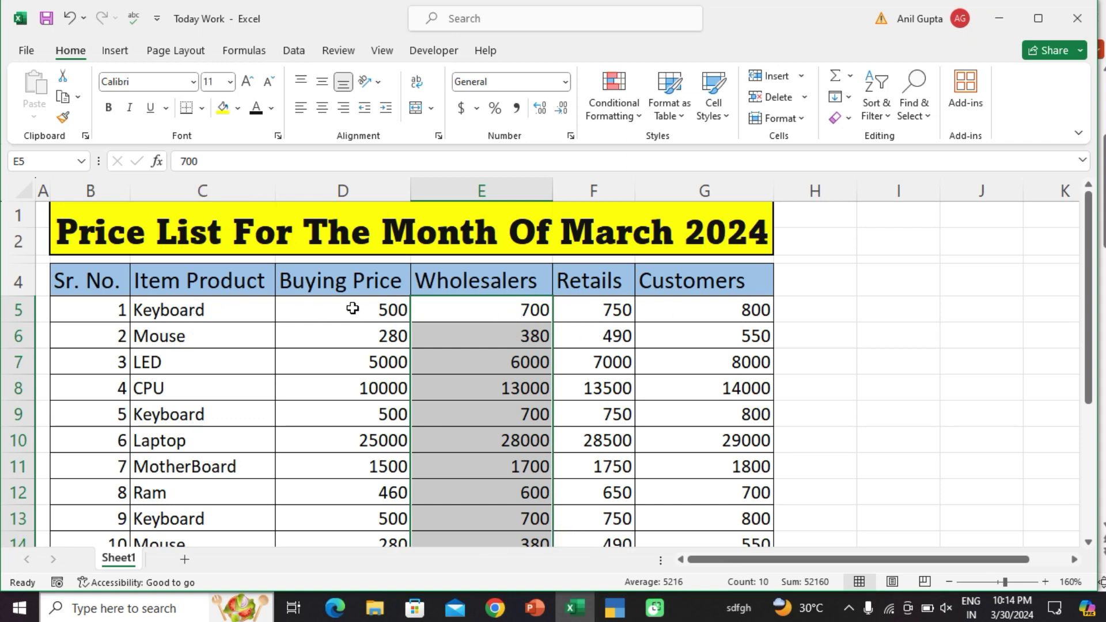
left_click_drag(353, 321, 365, 354)
left_click(375, 308)
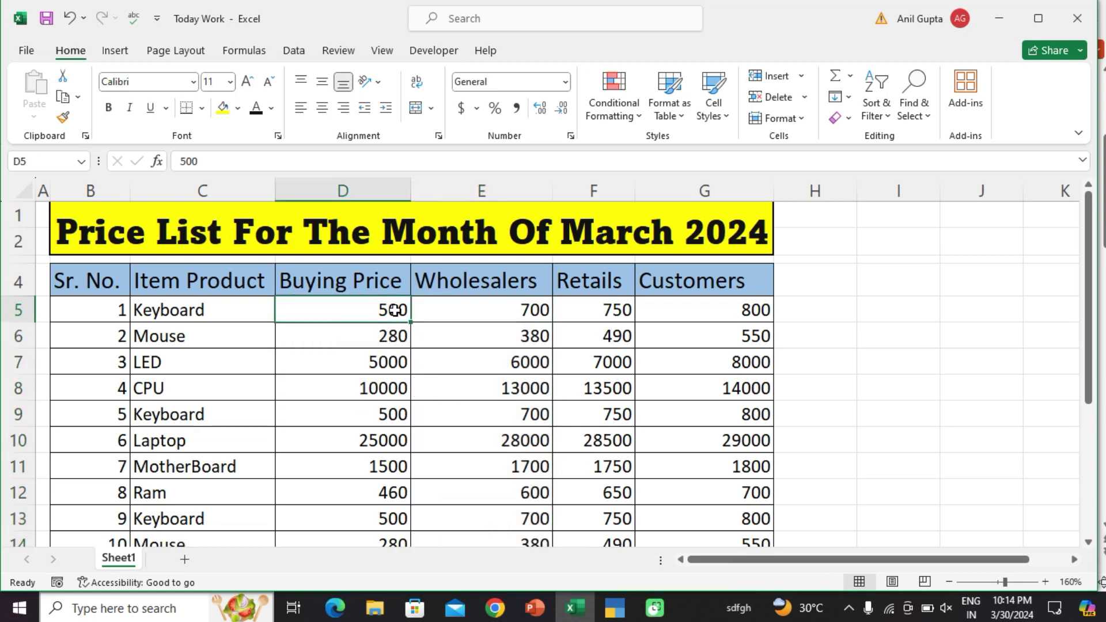
left_click_drag(499, 302, 494, 487)
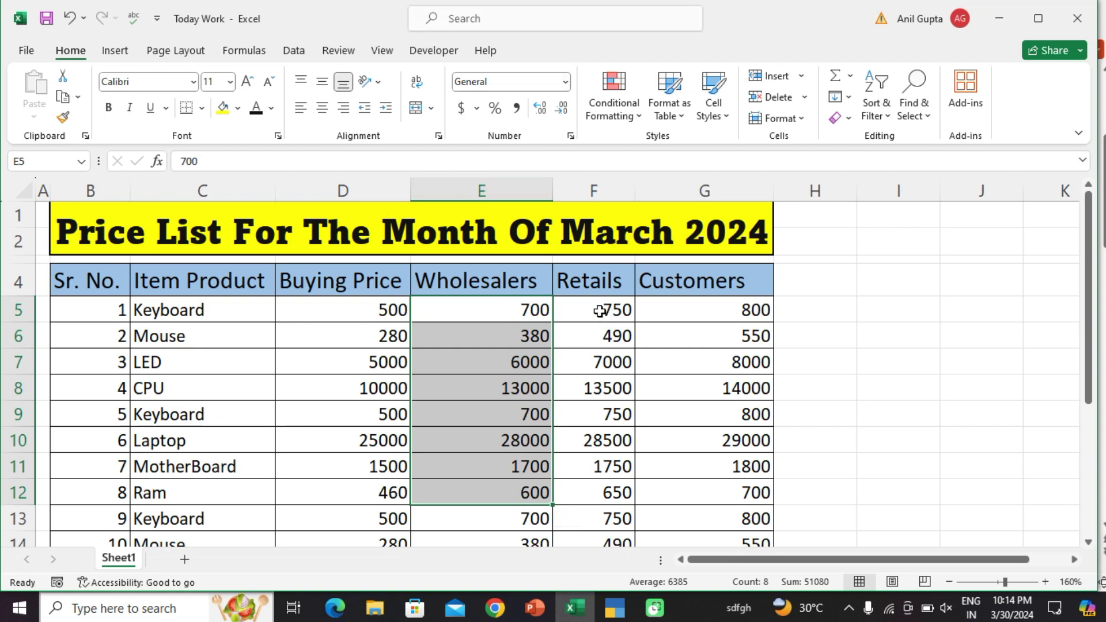
left_click_drag(599, 311, 609, 474)
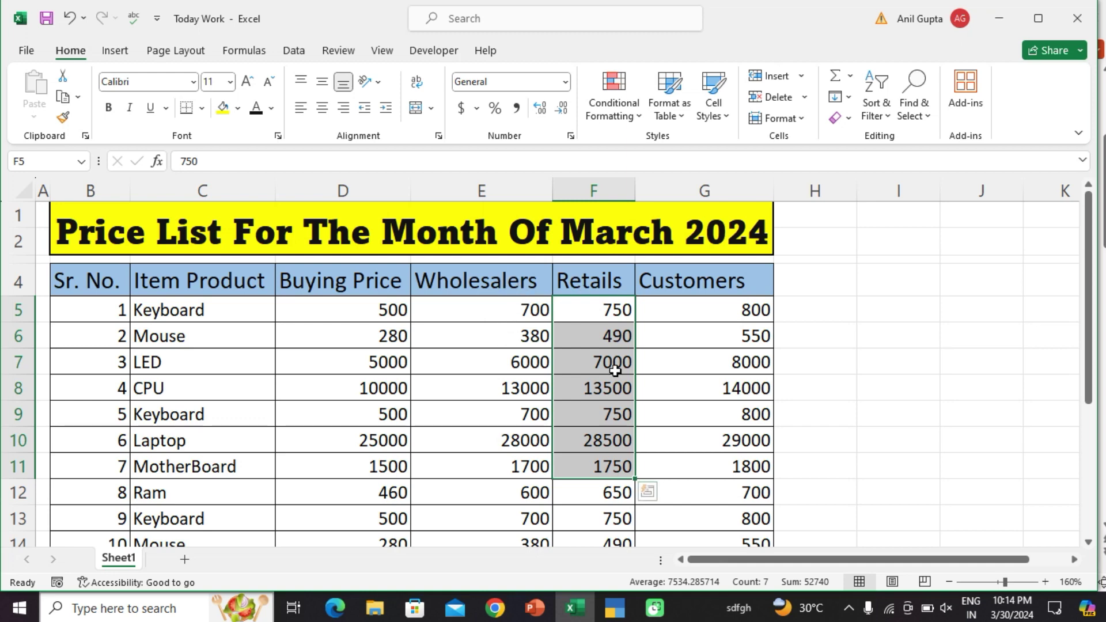
left_click_drag(742, 309, 733, 436)
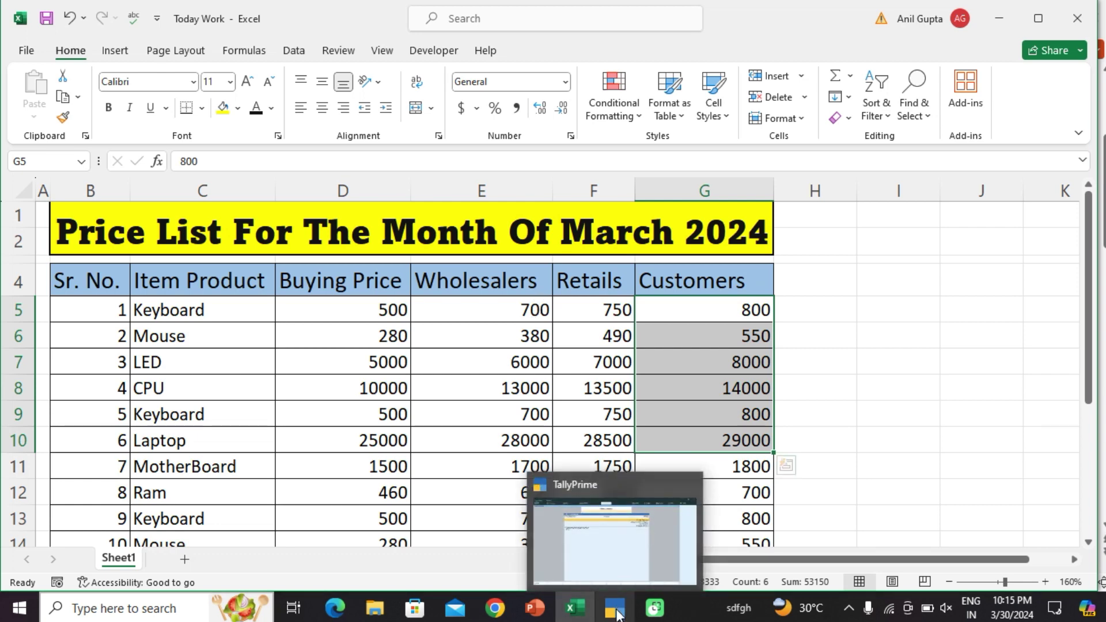
Step: Start a new TallyPrime company named 'Usha Institute Pv.' with address Mau
left_click(617, 614)
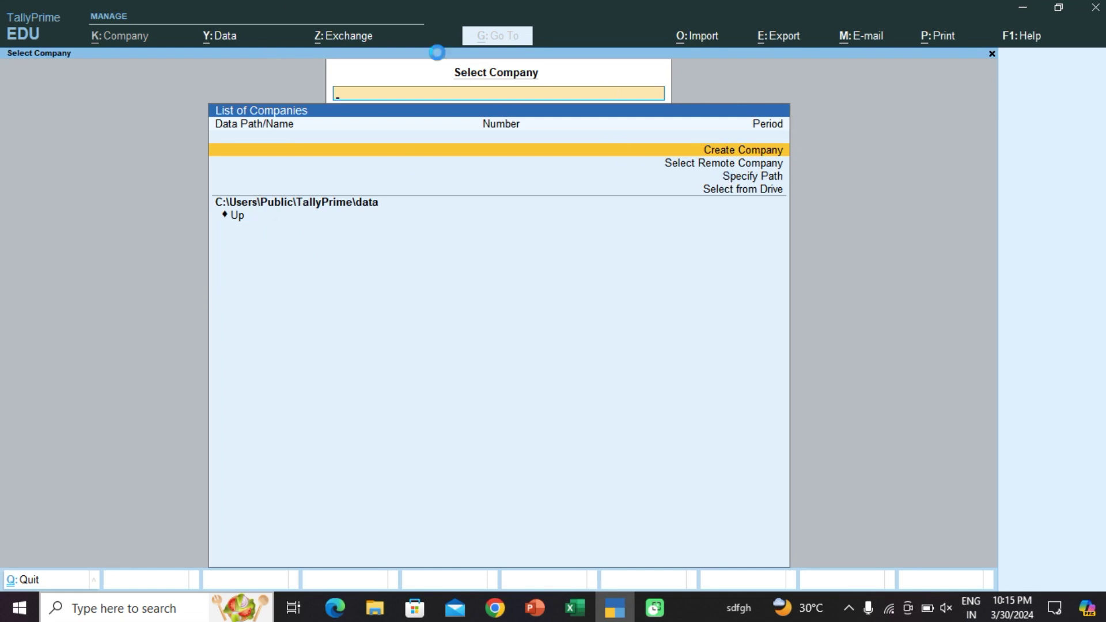
left_click(483, 152)
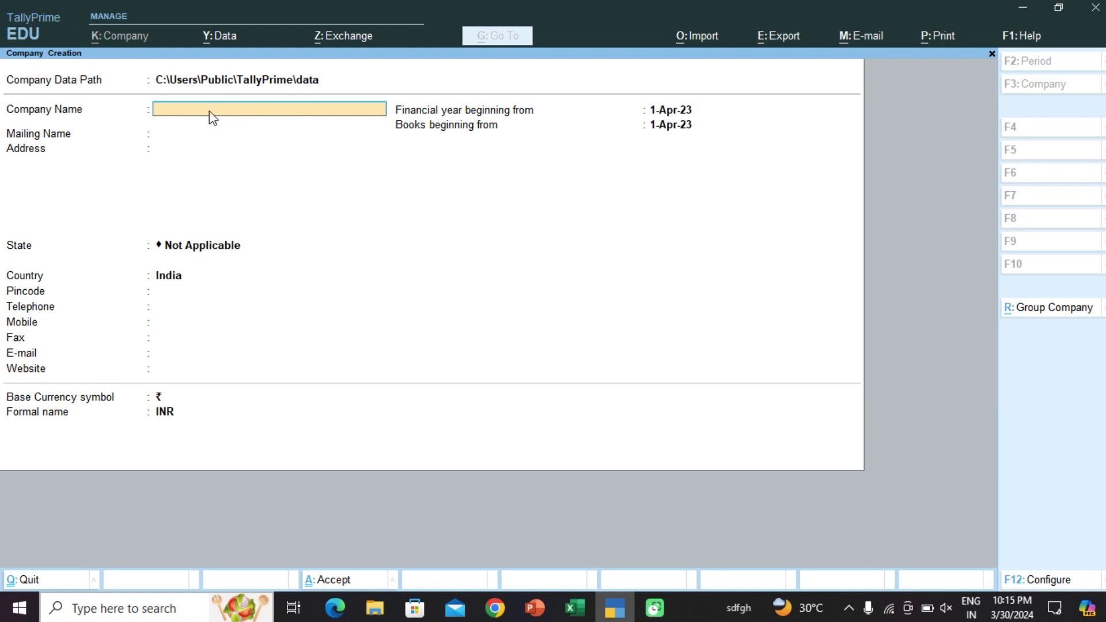
type("Usha Institute Pv.")
key("Return")
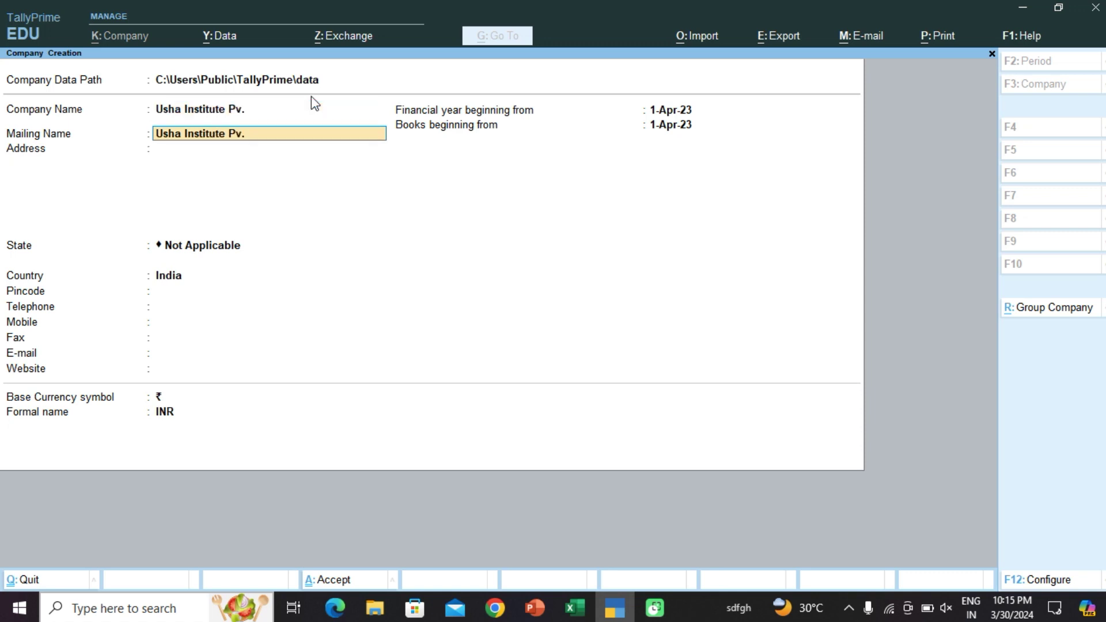
key("Return")
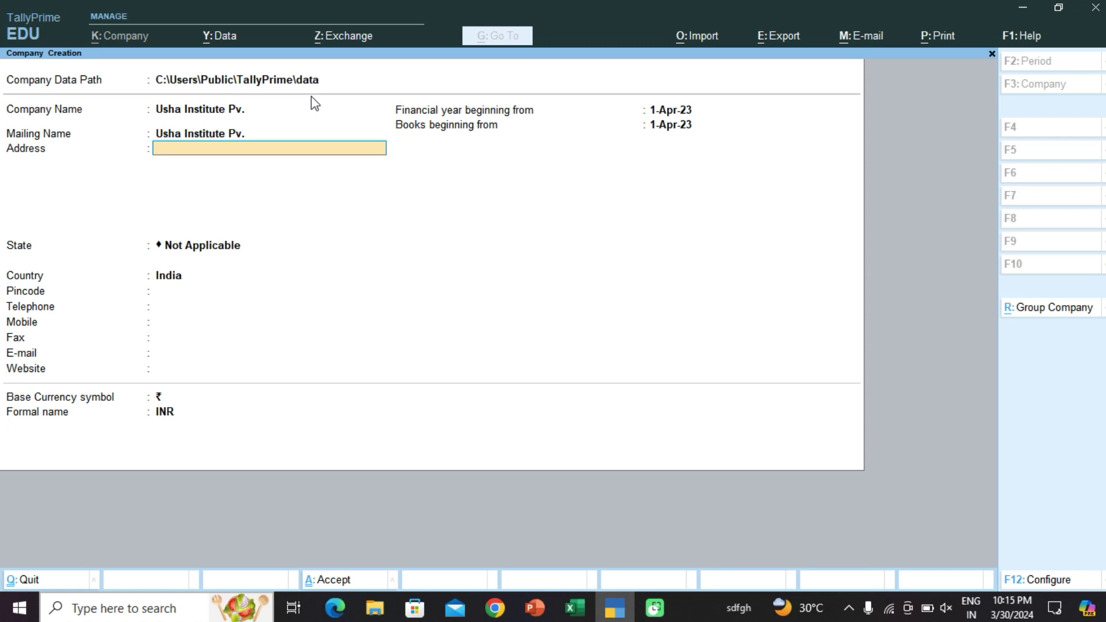
type("Mau")
key("Return")
key("Return")
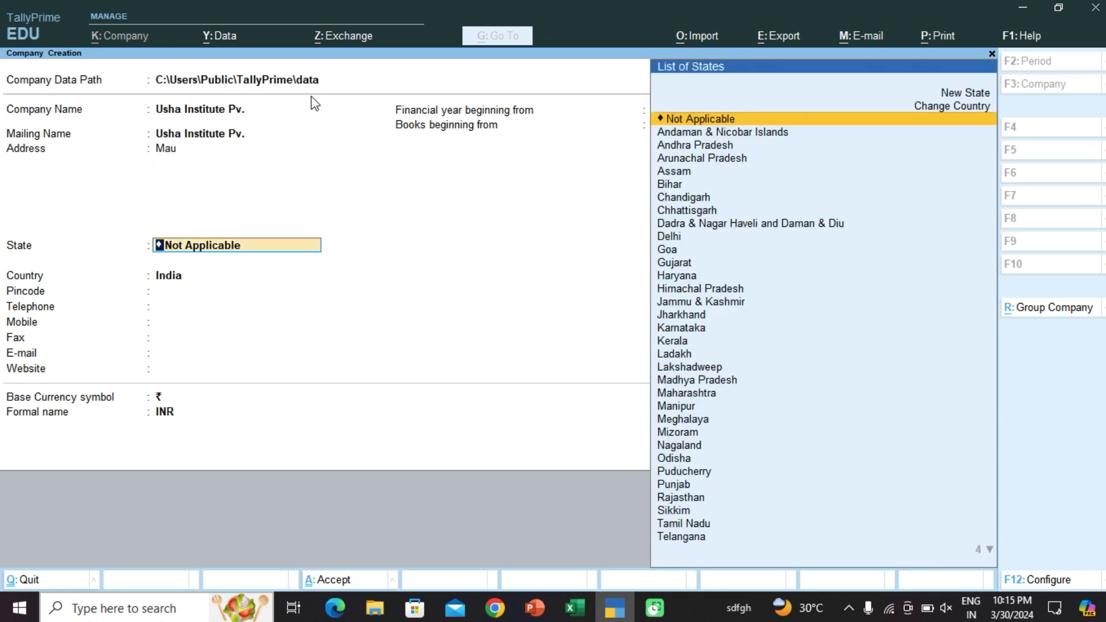
Step: Set state Uttar Pradesh, pincode 221705 and the mobile number, then accept the company
key("Down")
key("Down")
key("Down")
key("Down")
key("Down")
key("Down")
key("Down")
key("Down")
key("Down")
key("Down")
key("Down")
key("Down")
key("Down")
key("Down")
key("Down")
key("Down")
key("Down")
key("Down")
key("Down")
key("Down")
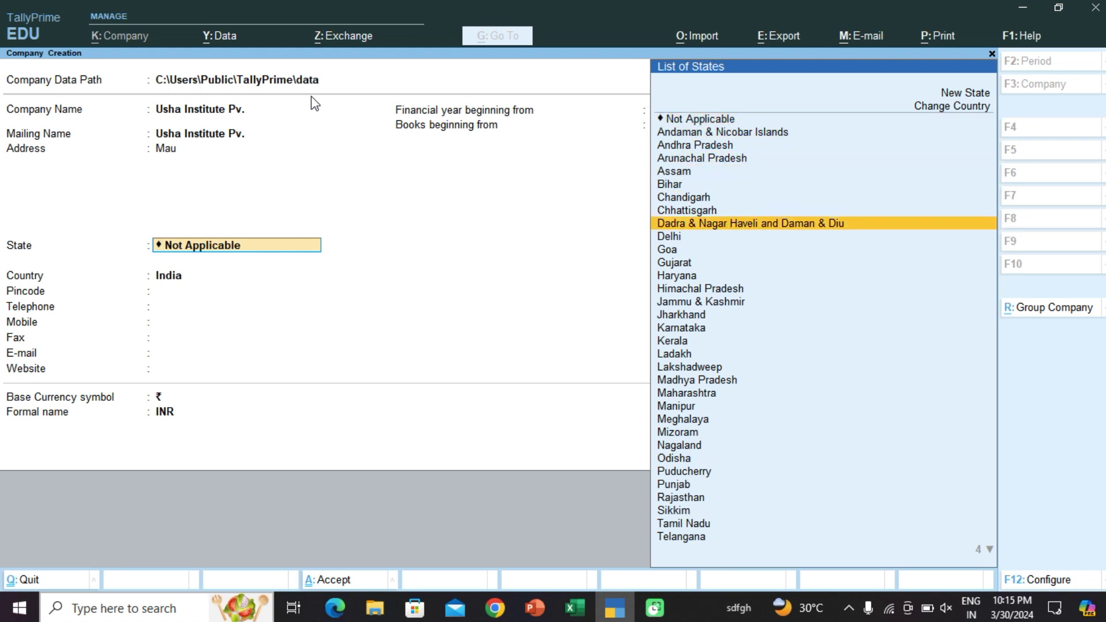
key("Down")
key("Down")
key("Down")
key("Down")
key("Down")
key("Down")
key("Down")
key("Down")
key("Down")
key("Down")
key("Down")
key("Down")
key("Down")
key("Up")
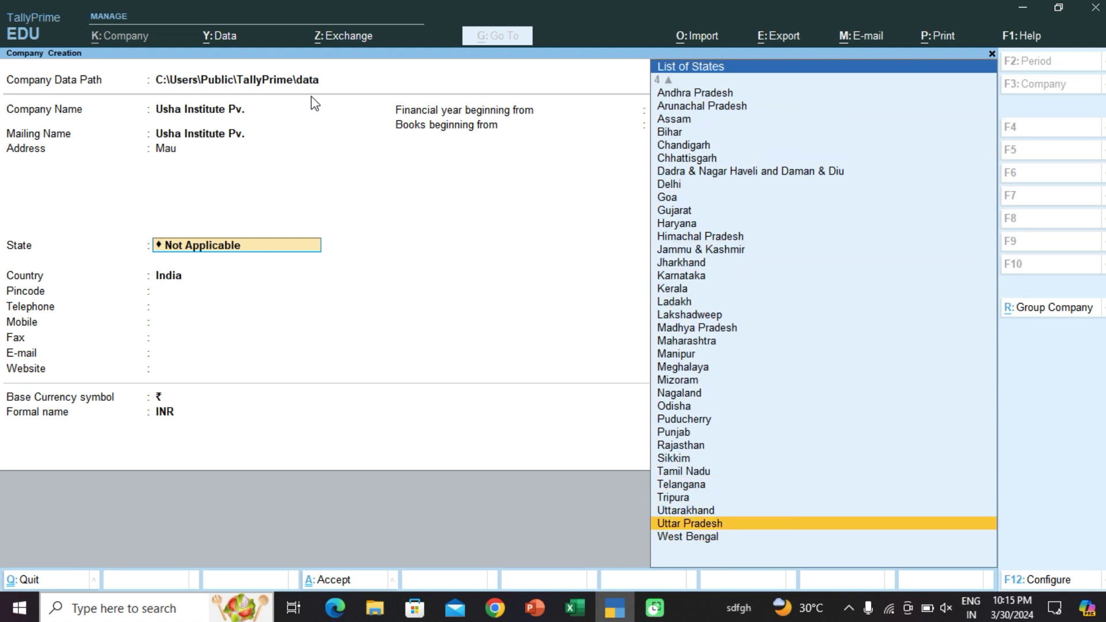
key("Return")
type("221705")
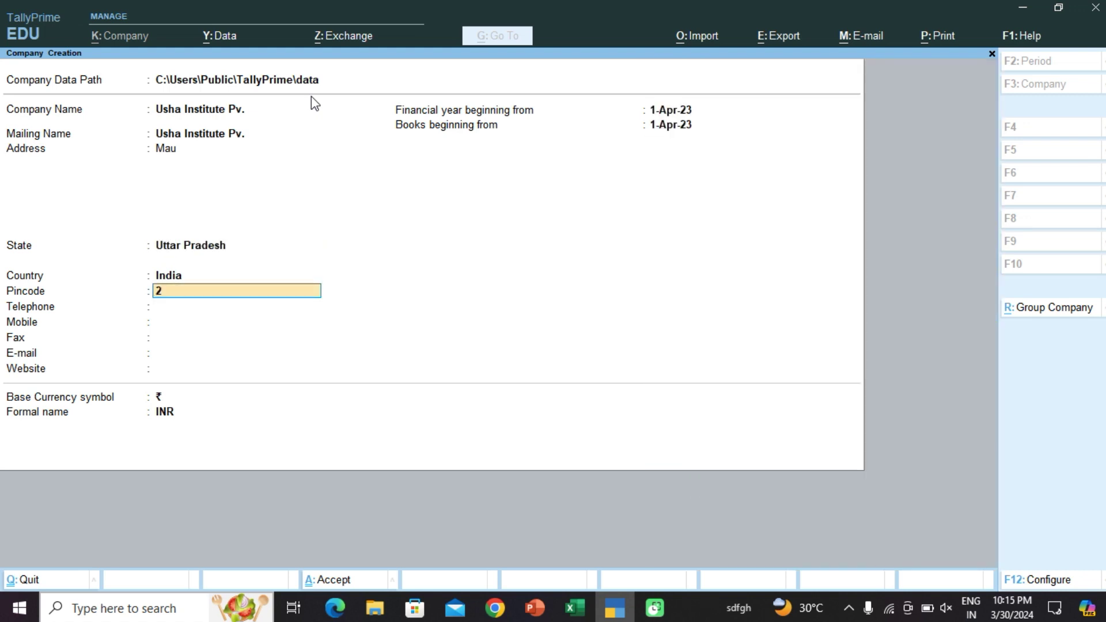
key("Return")
key("Return")
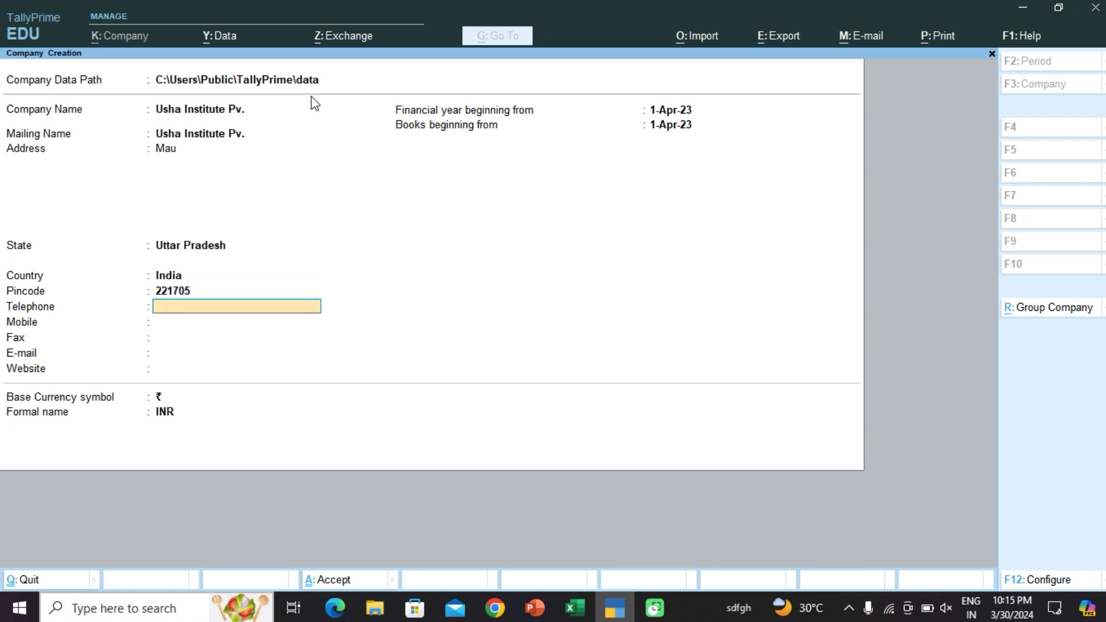
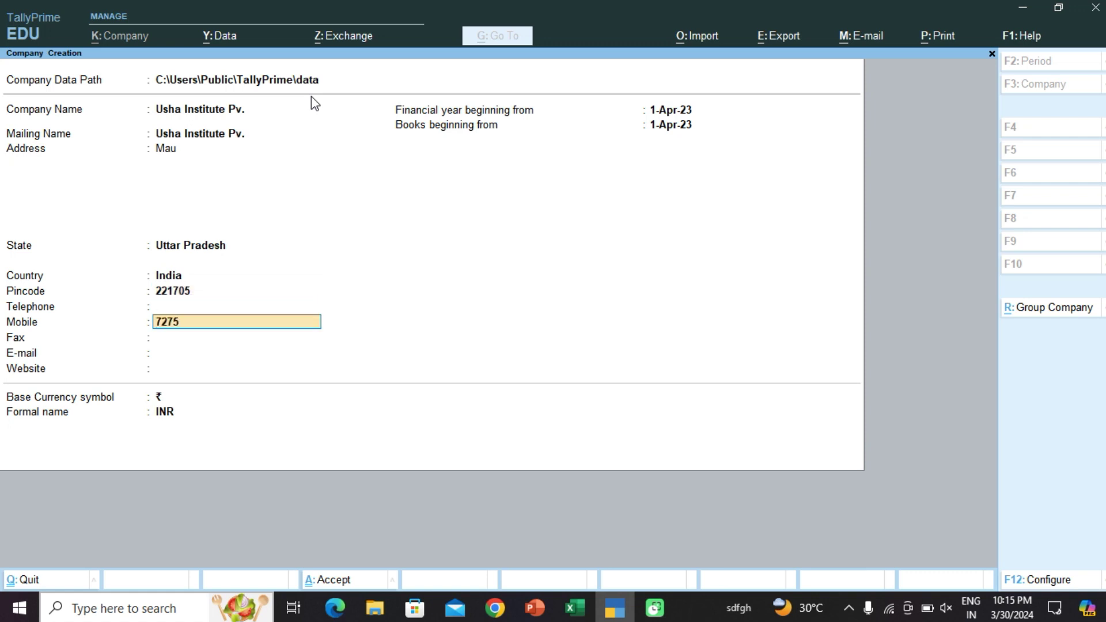
key("Return")
key("Return")
key("Return")
key("Return")
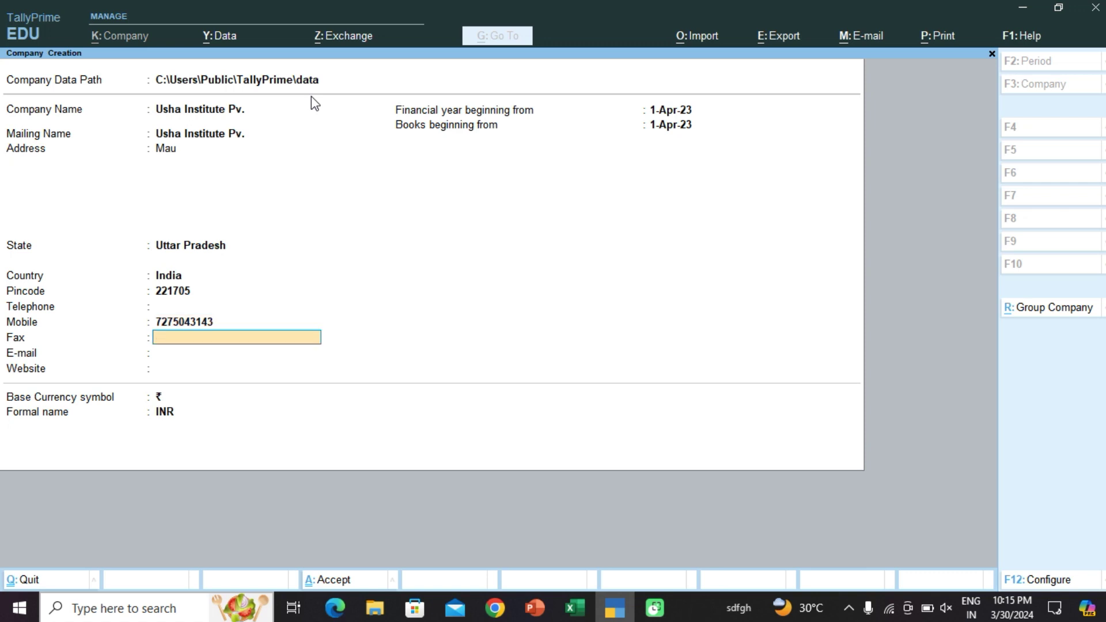
key("Return")
key("Return")
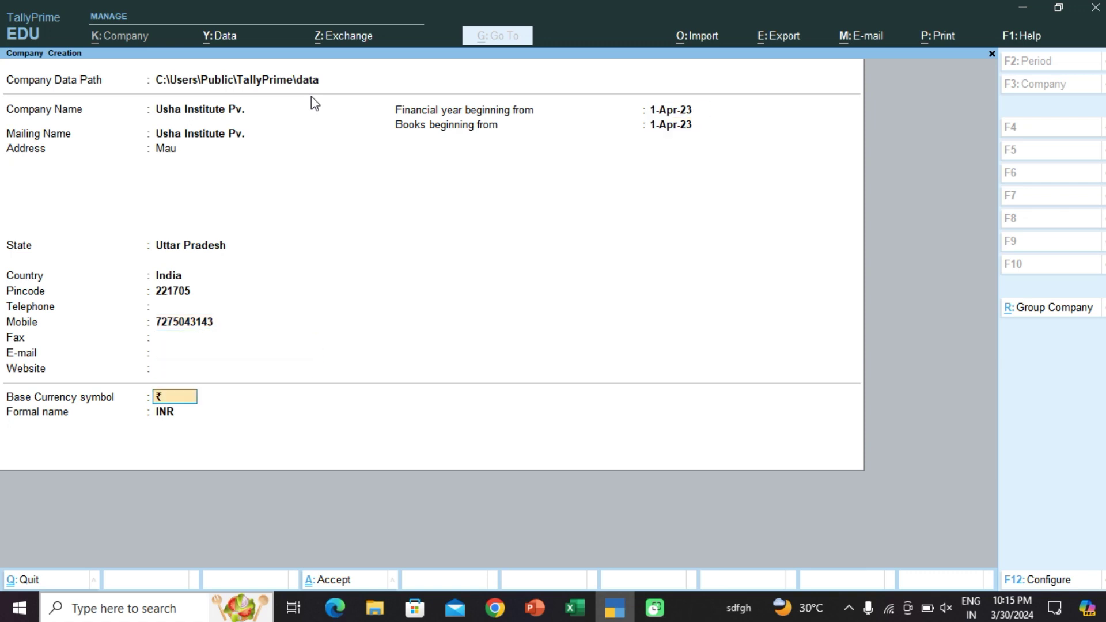
key("Return")
key("Return")
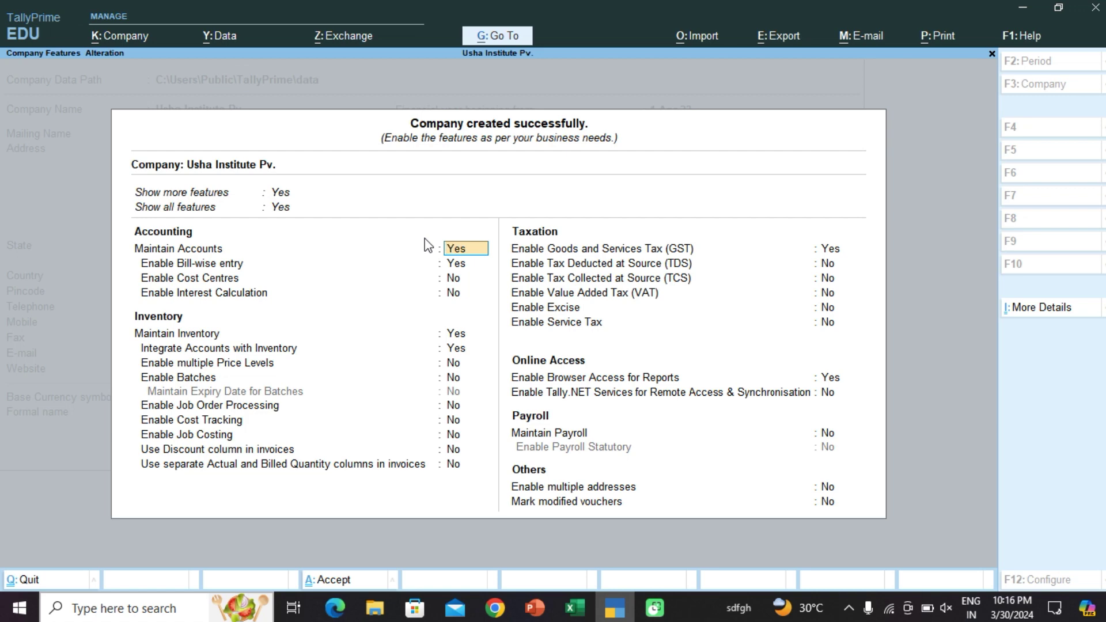
Step: Toggle Enable multiple Price Levels to Yes, back to No, and accept the company features
key("Return")
key("Return")
key("Return")
key("Return")
key("Return")
key("Return")
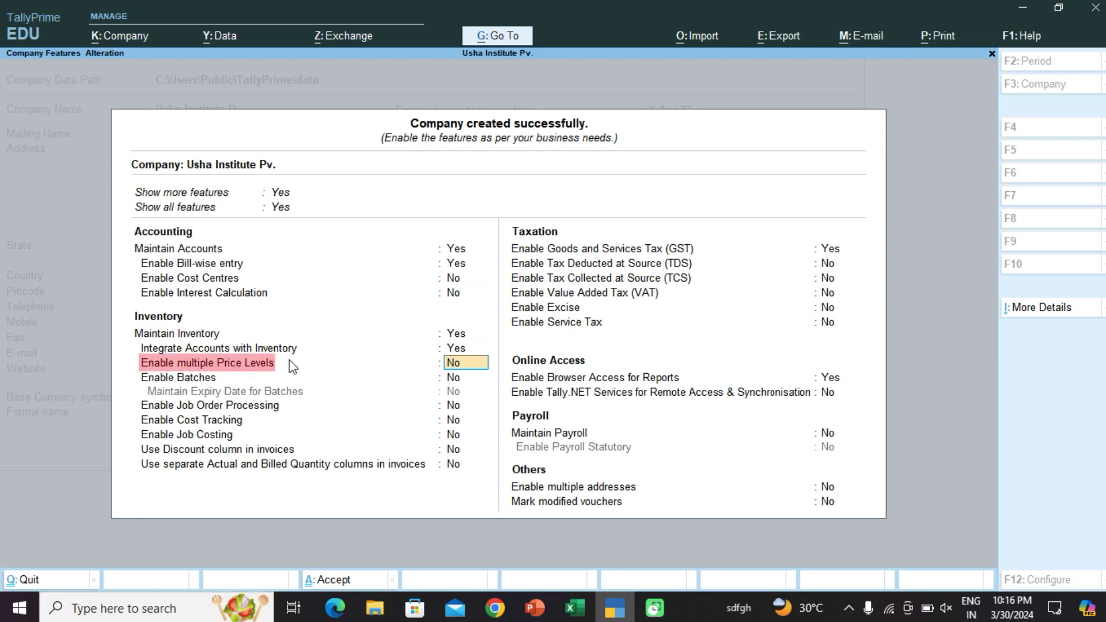
type("y")
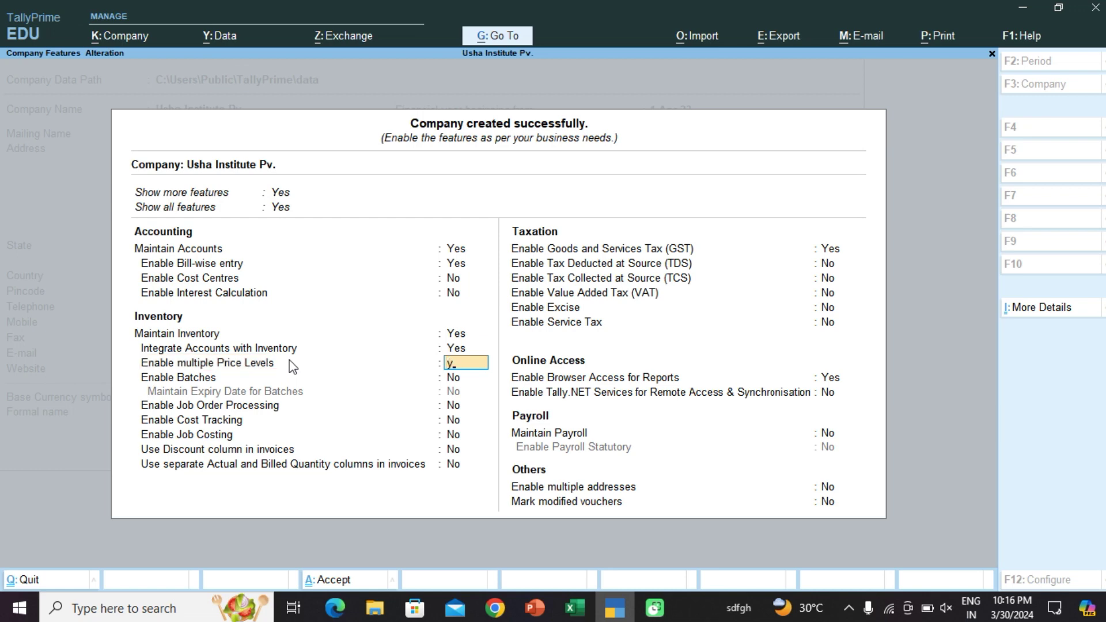
key("Return")
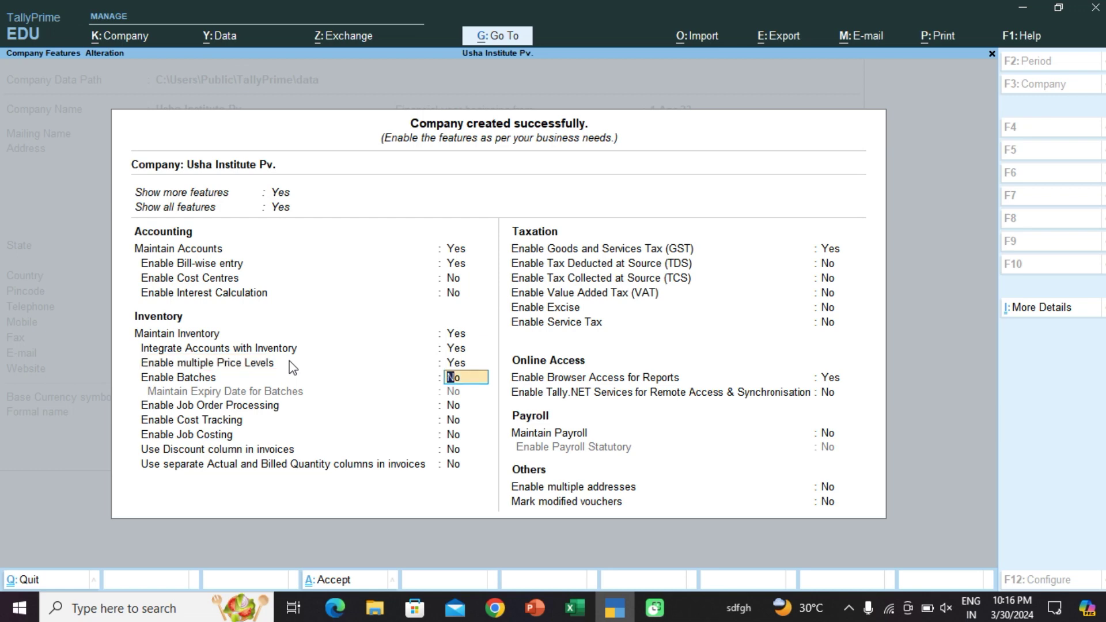
key("Up")
type("n")
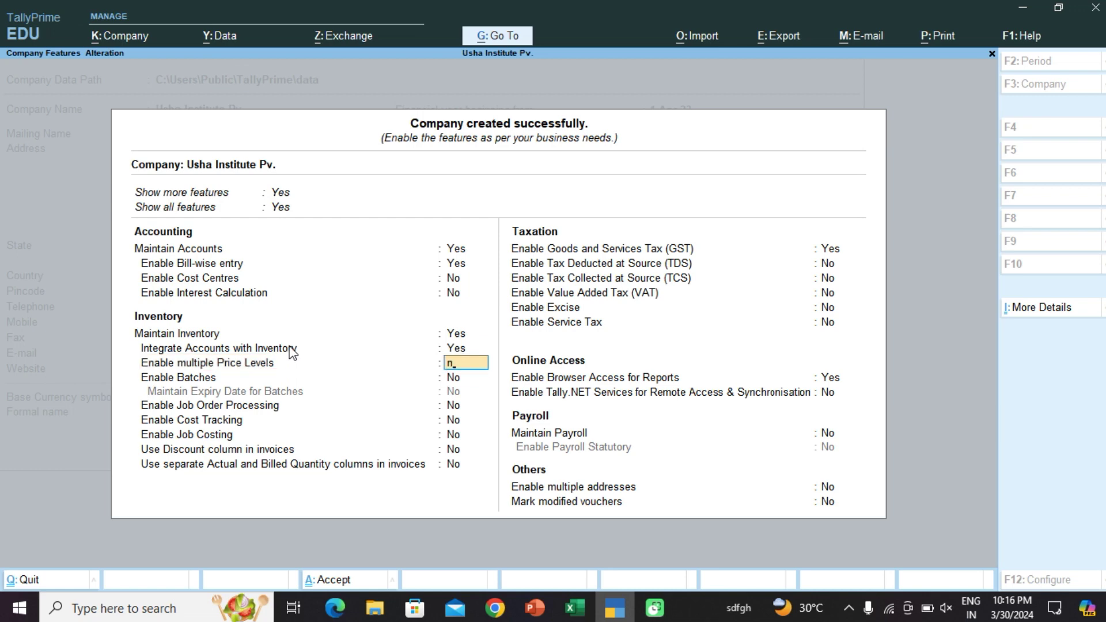
key("Return")
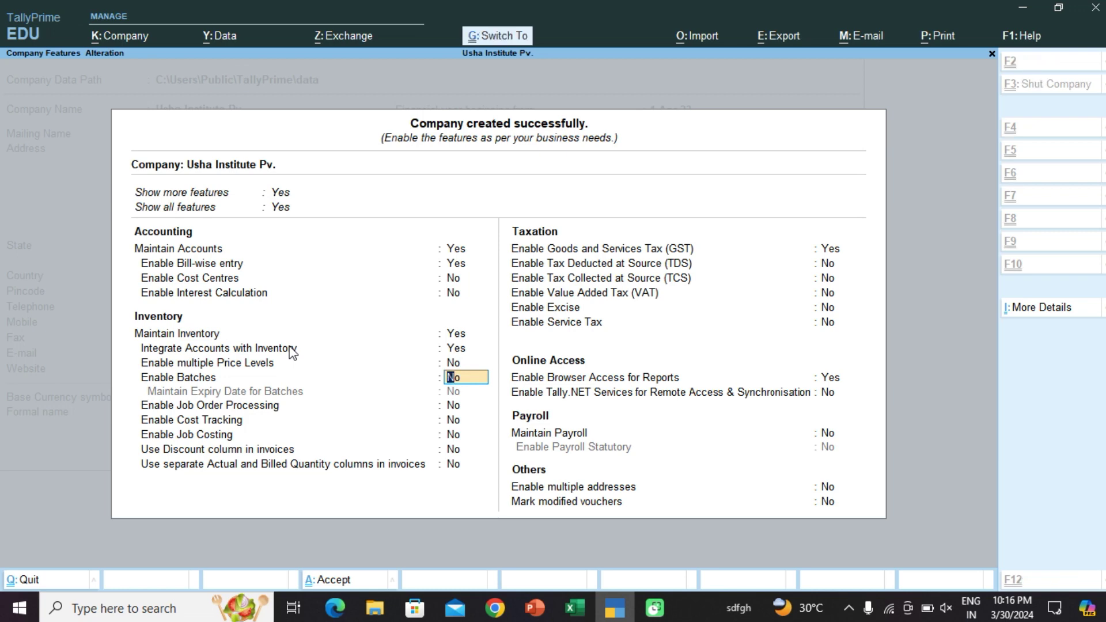
key("ctrl+a")
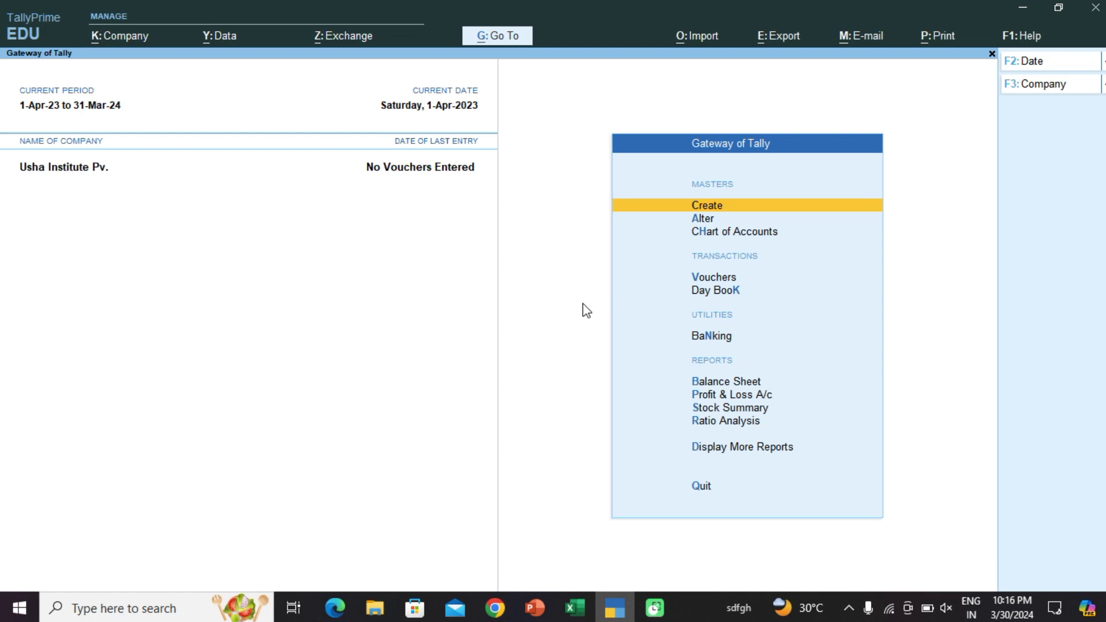
Step: Turn multiple price levels on in the F11 company features and save
key("F11")
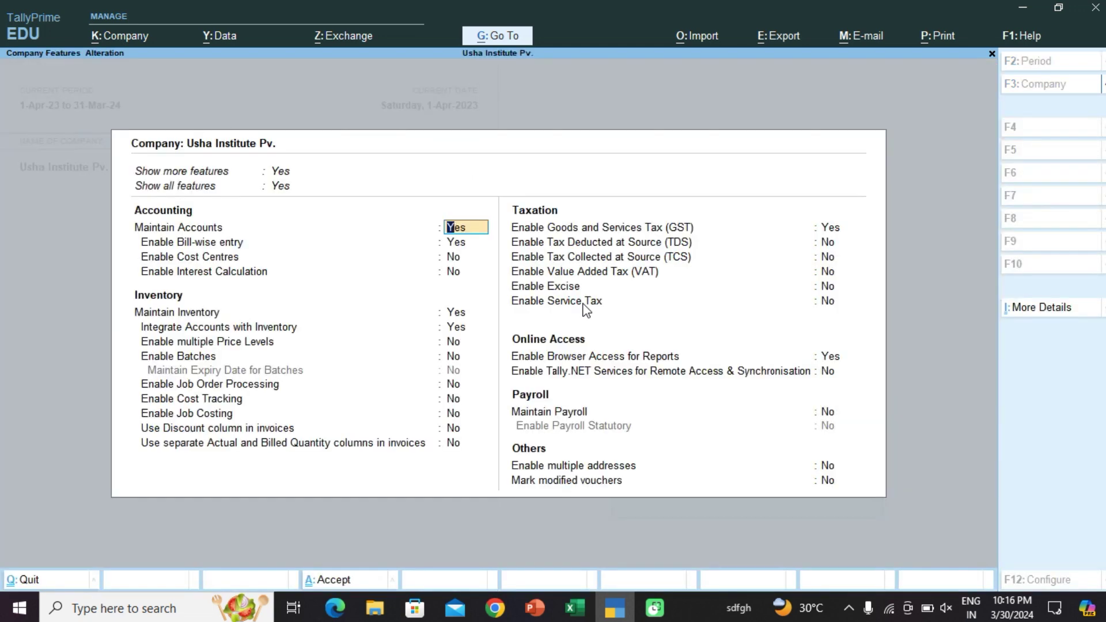
key("Down")
key("Down")
key("Down")
key("Down")
key("Down")
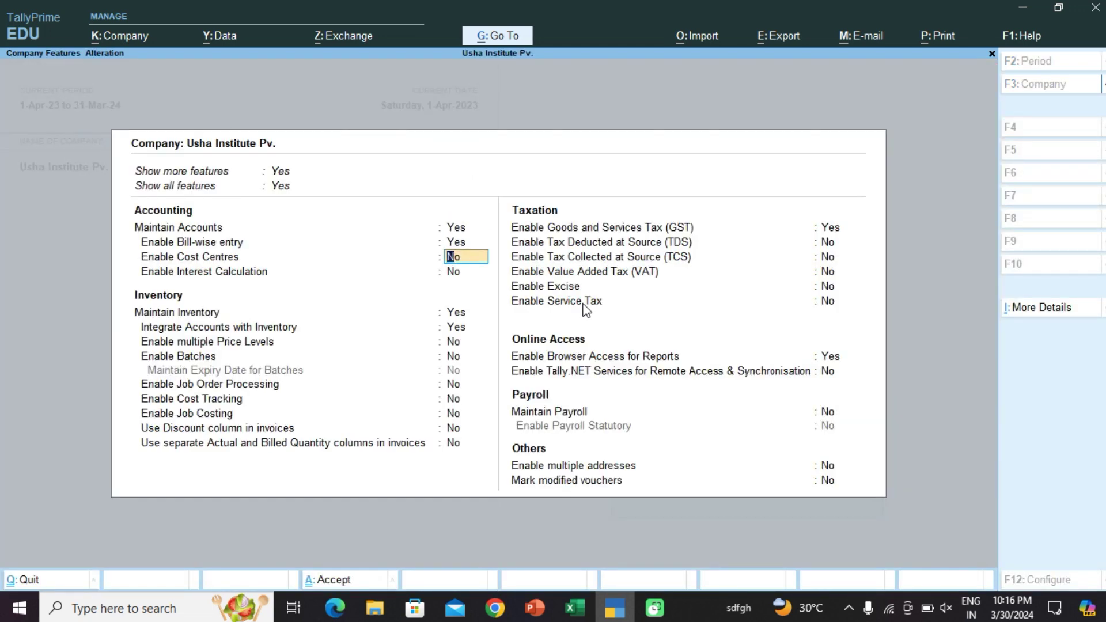
key("Down")
key("y")
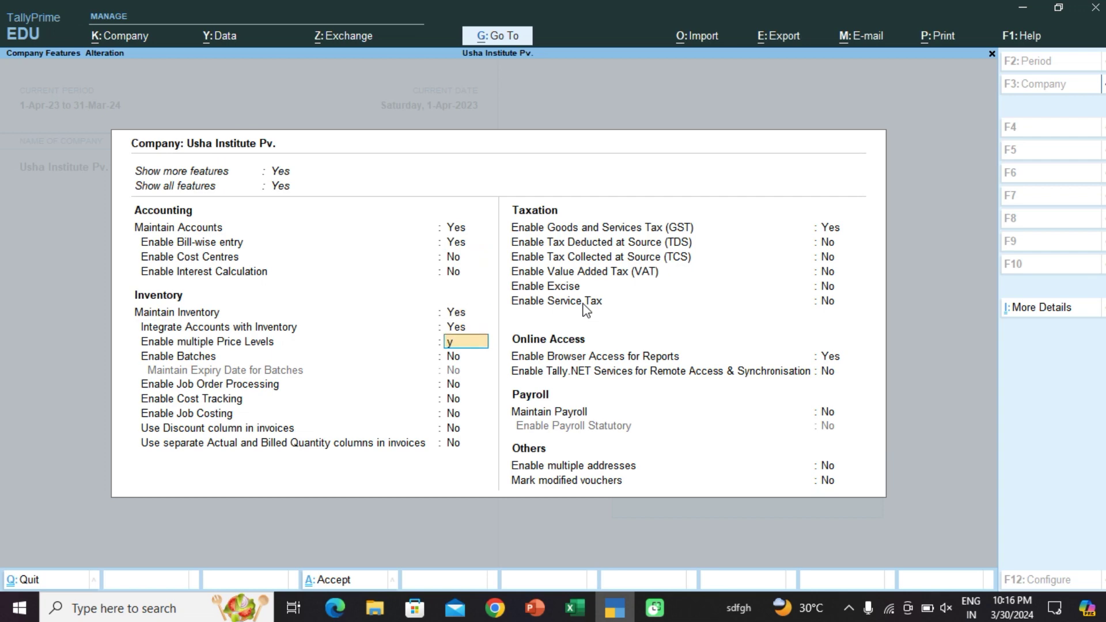
key("Return")
key("ctrl")
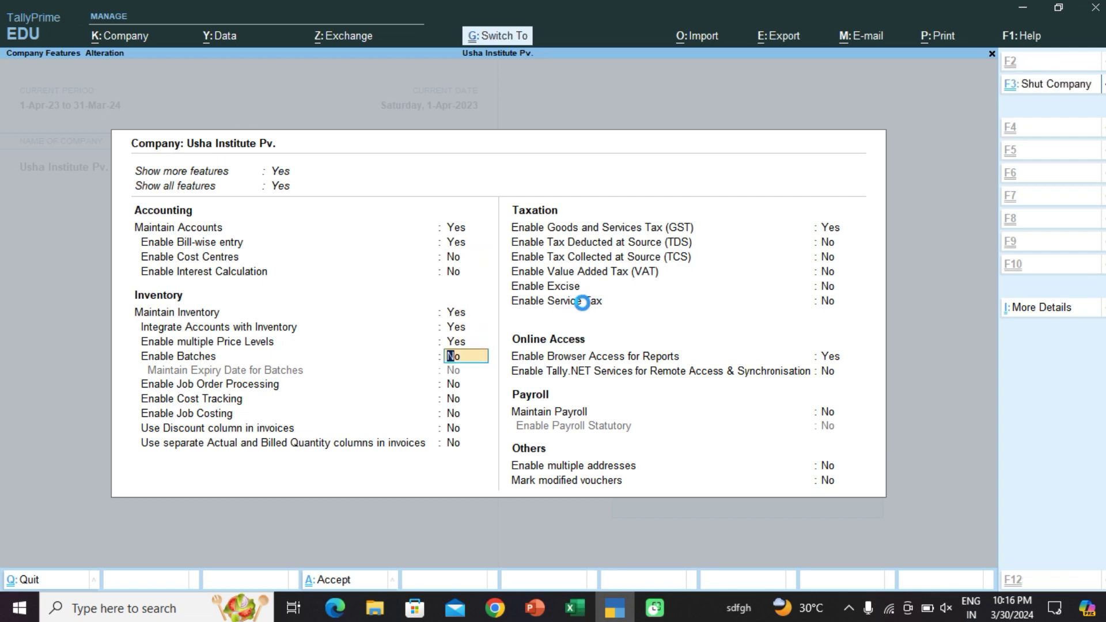
key("ctrl+a")
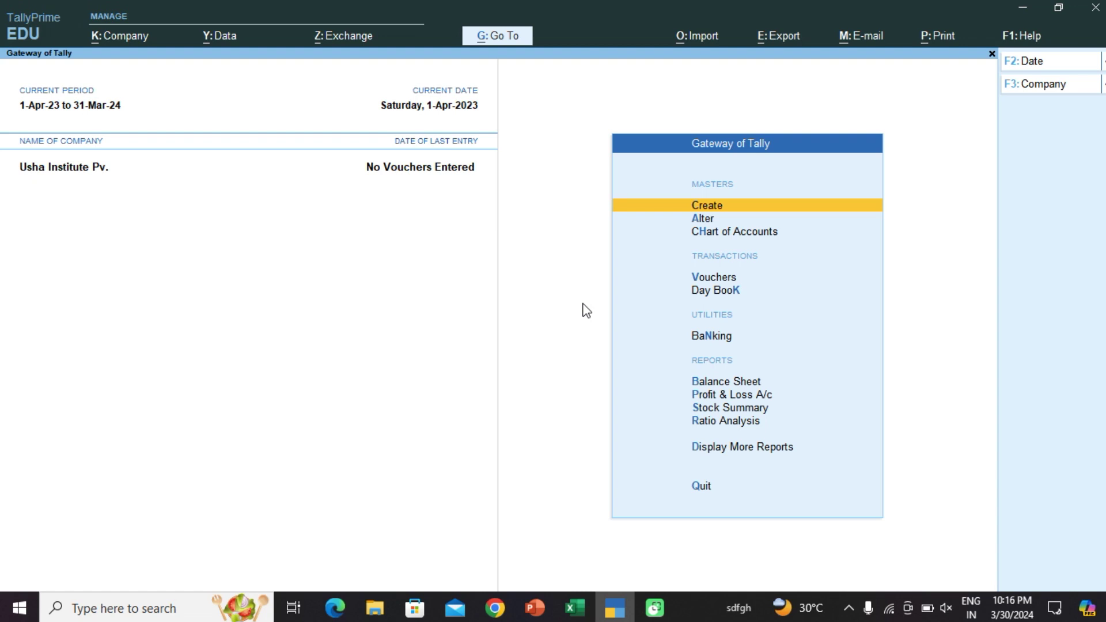
Step: Set multiple price levels back to No, save, and open the list of masters
key("F11")
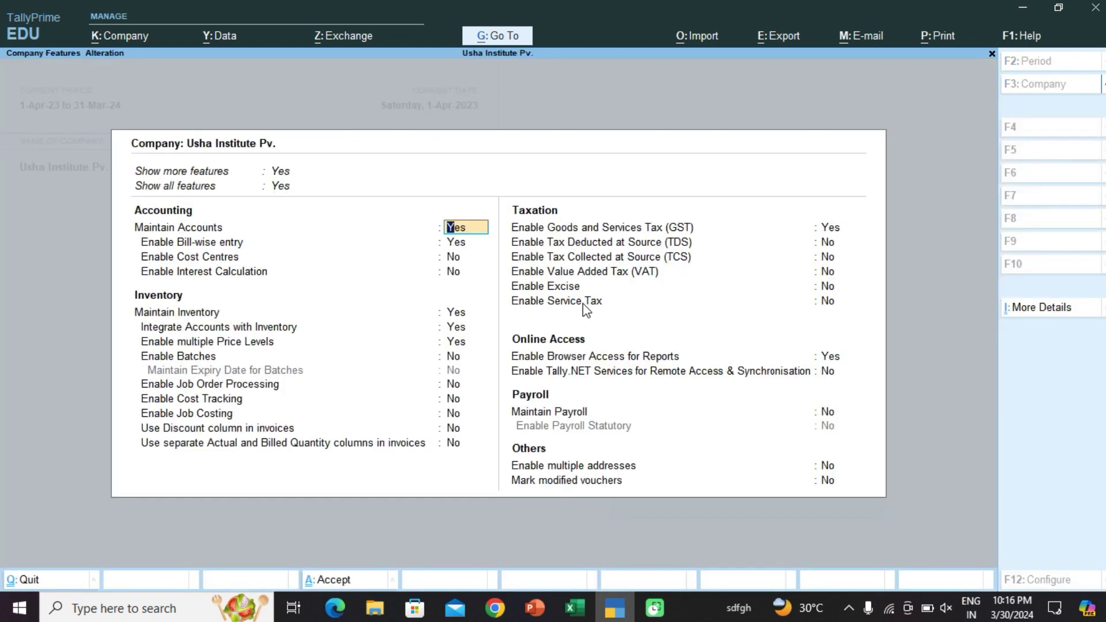
key("Down")
key("Down")
key("Down")
key("Down")
key("Down")
key("Down")
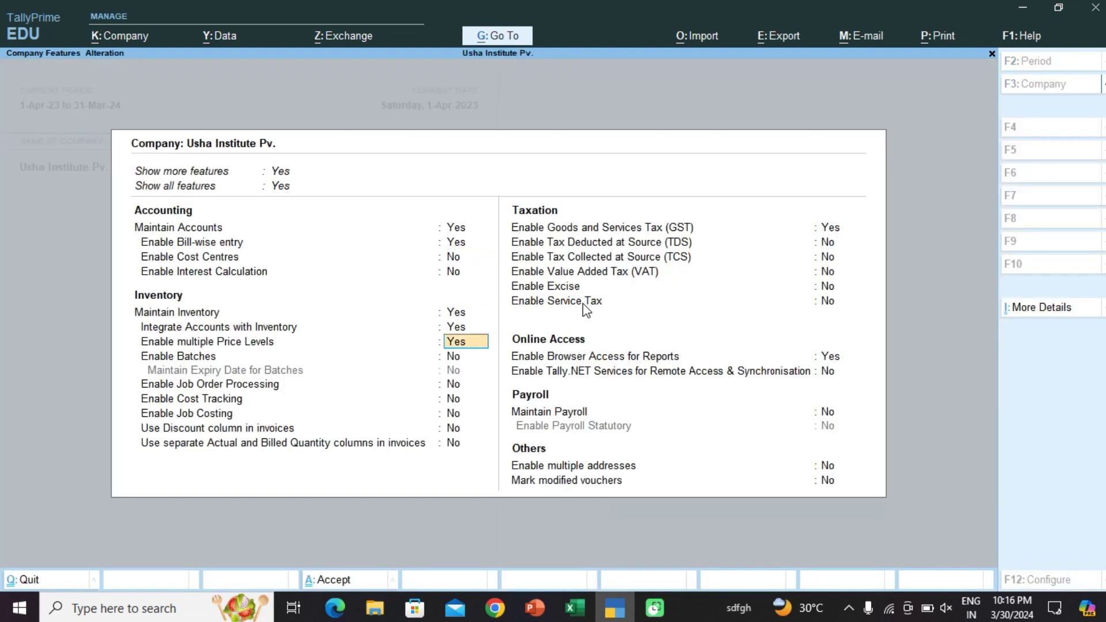
type("n")
key("Return")
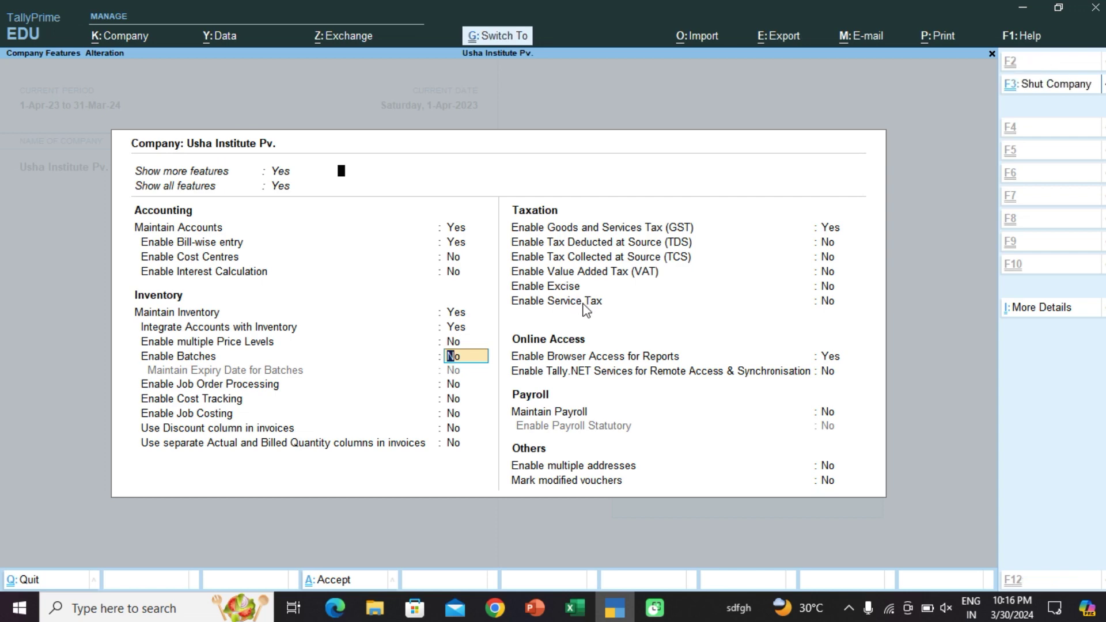
key("ctrl+a")
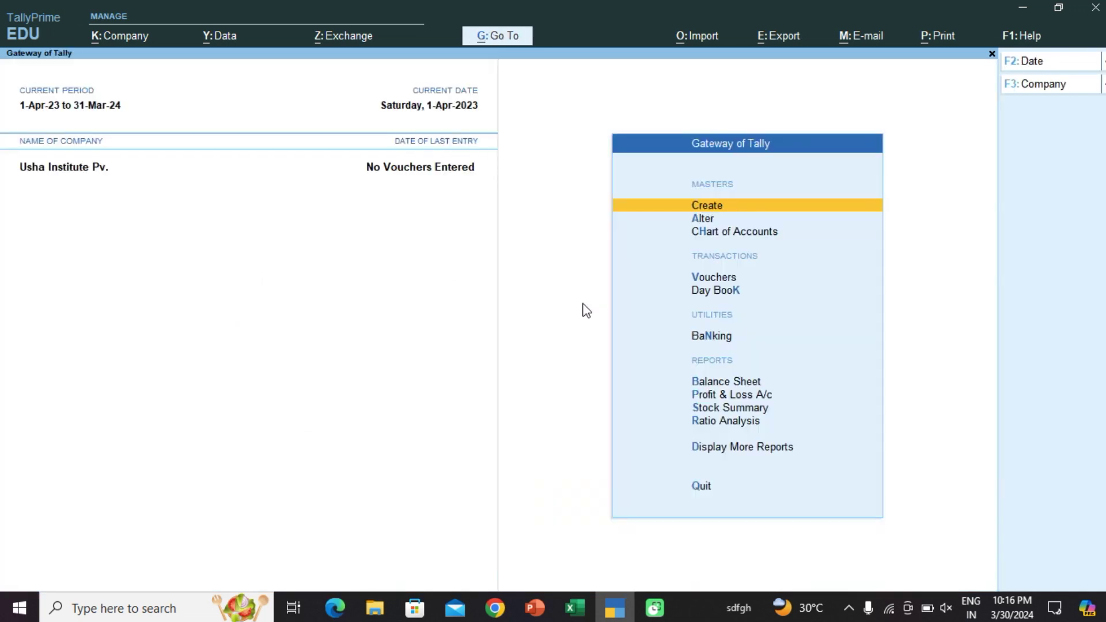
key("Return")
key("Up")
key("Up")
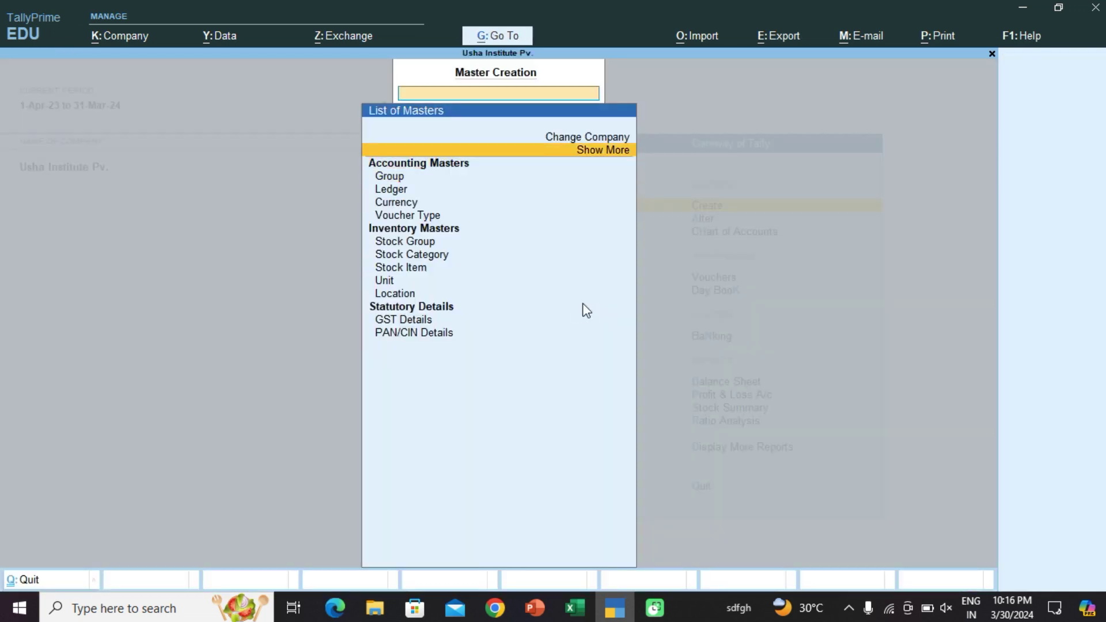
Step: Show more and inactive masters, select Price levels, enable the feature with Yes, then reopen Price levels
key("Return")
key("Down")
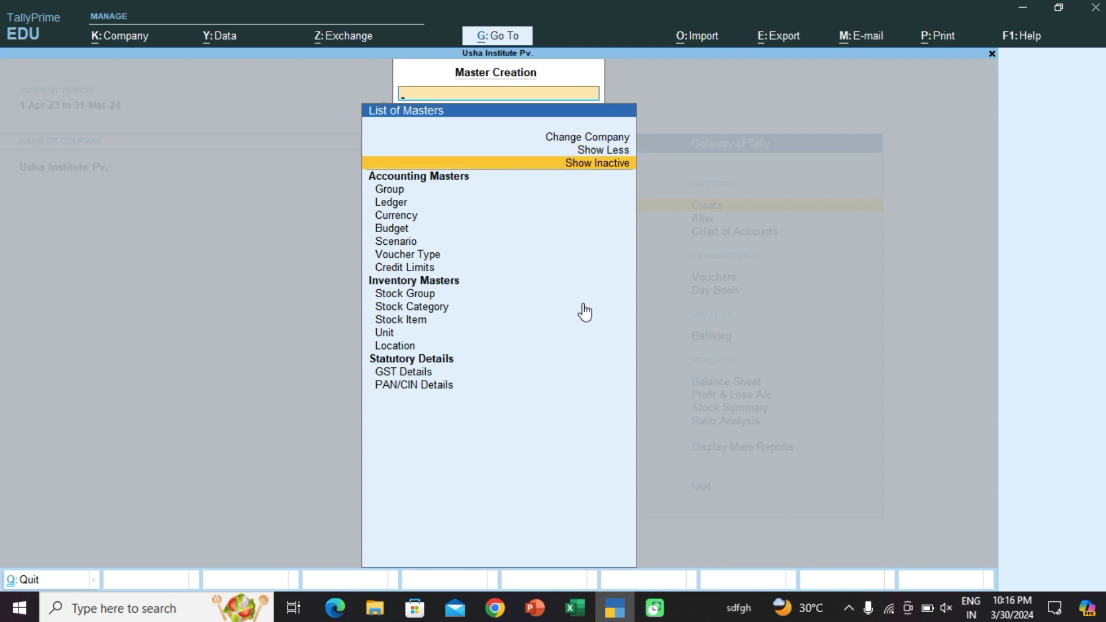
key("Return")
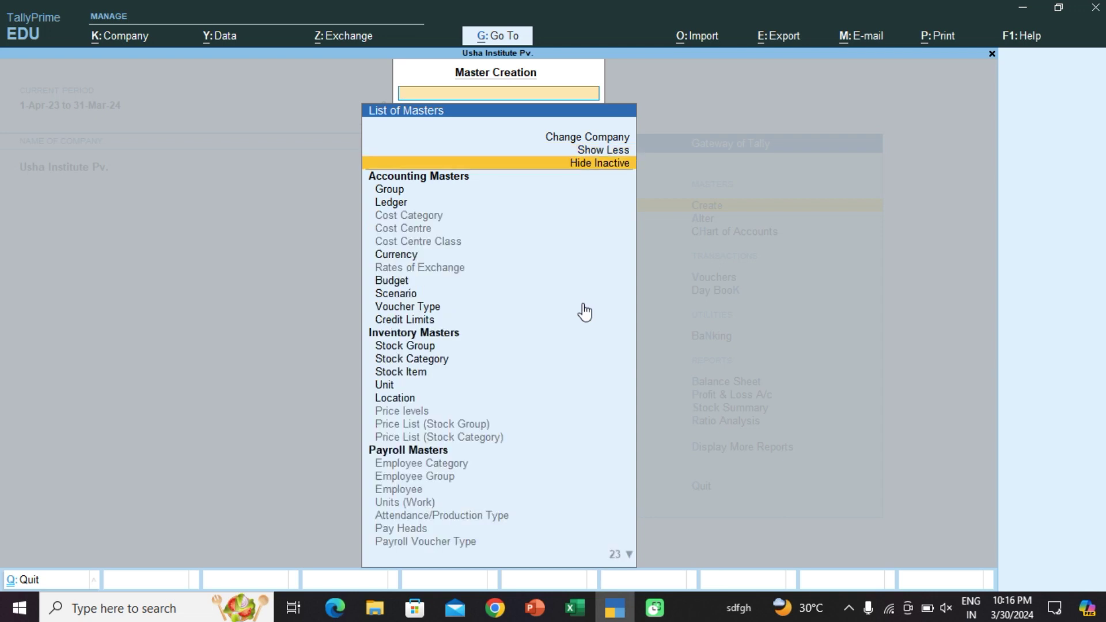
key("Down")
key("Down")
key("Down")
key("Down")
key("Down")
key("Down")
key("Down")
key("Down")
key("Down")
key("Down")
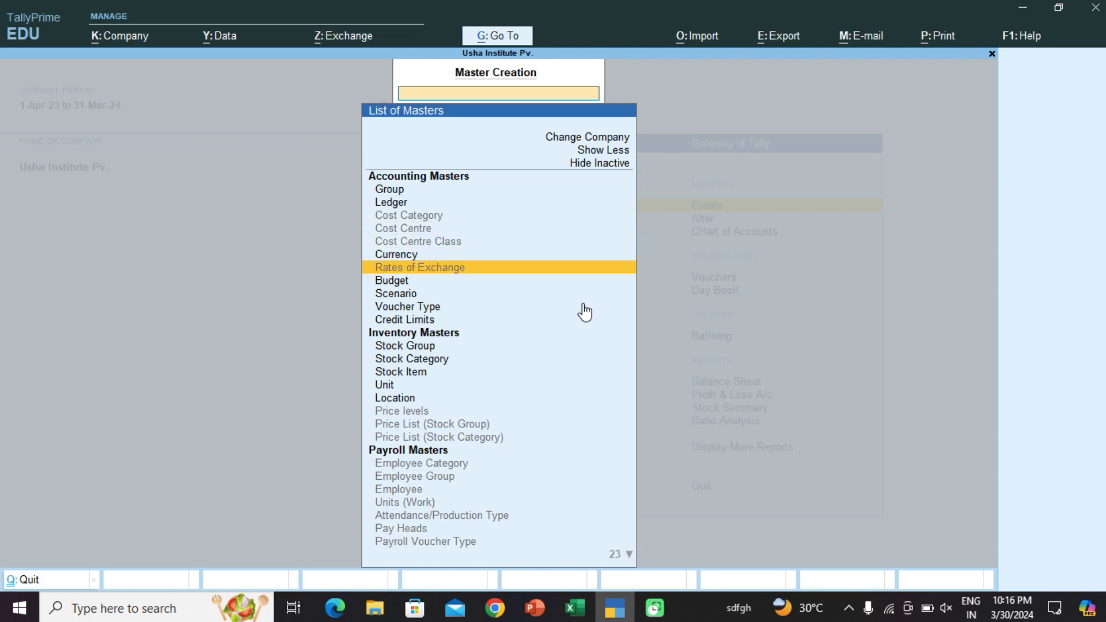
key("Down")
key("Down")
key("Down")
key("Down")
key("Down")
key("Down")
key("Down")
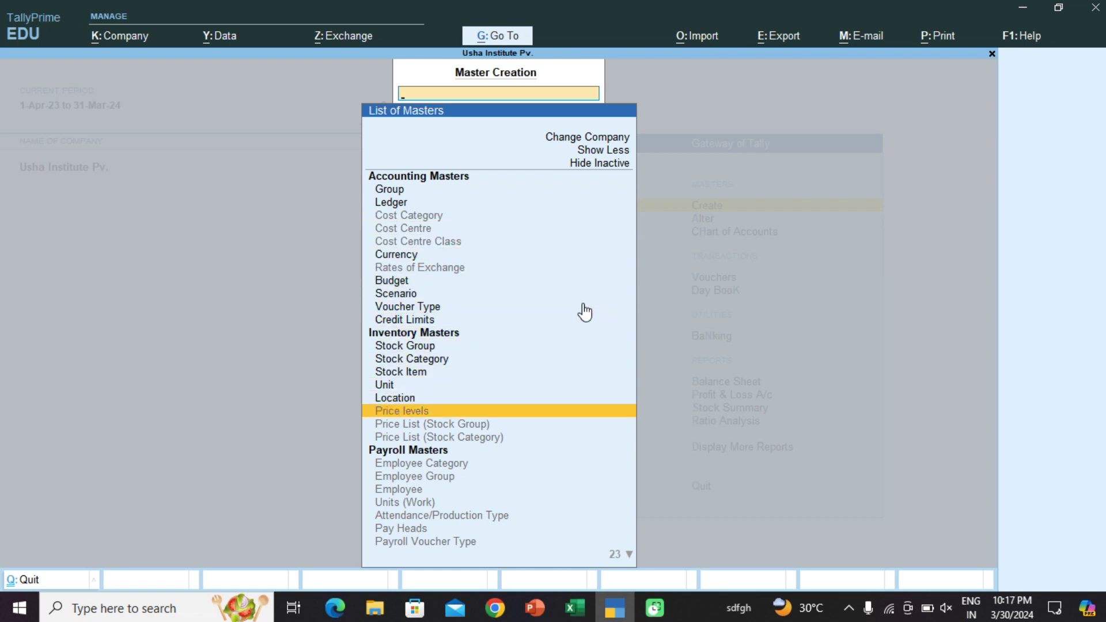
key("Return")
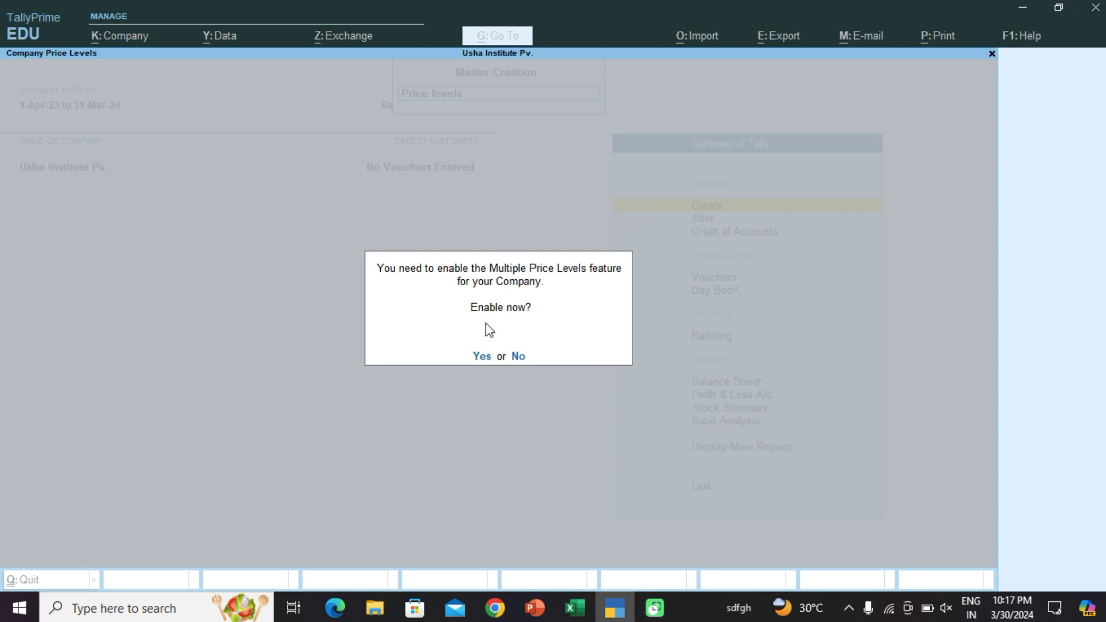
key("Return")
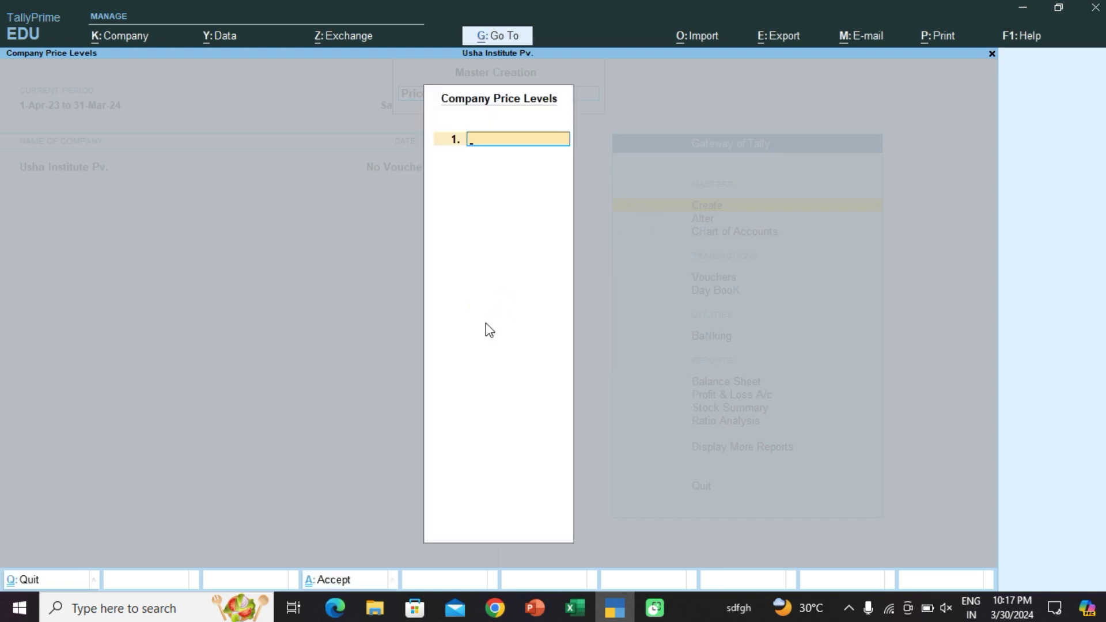
key("Escape")
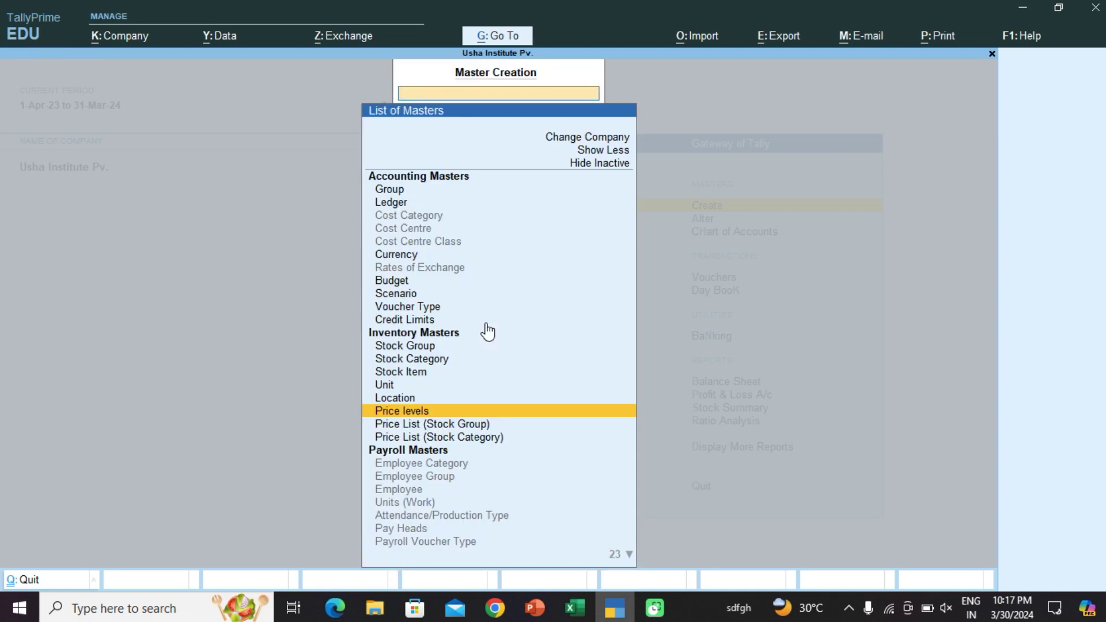
key("Return")
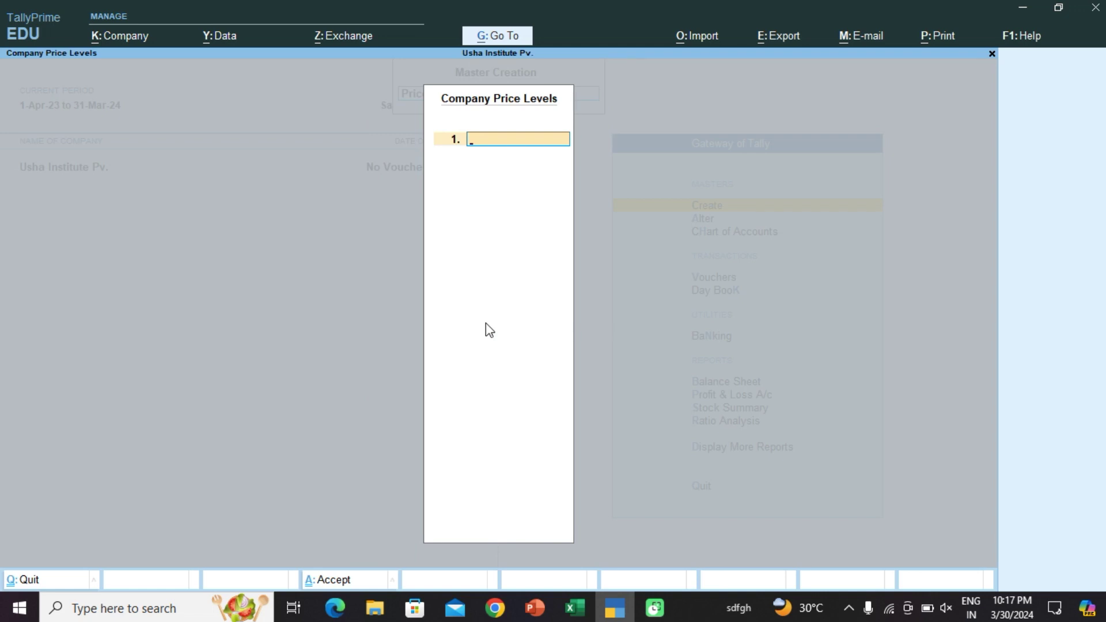
Step: Enter price levels Wholeshler, Retailer and Customer on lines 1–3
type("Wholeshler")
key("Return")
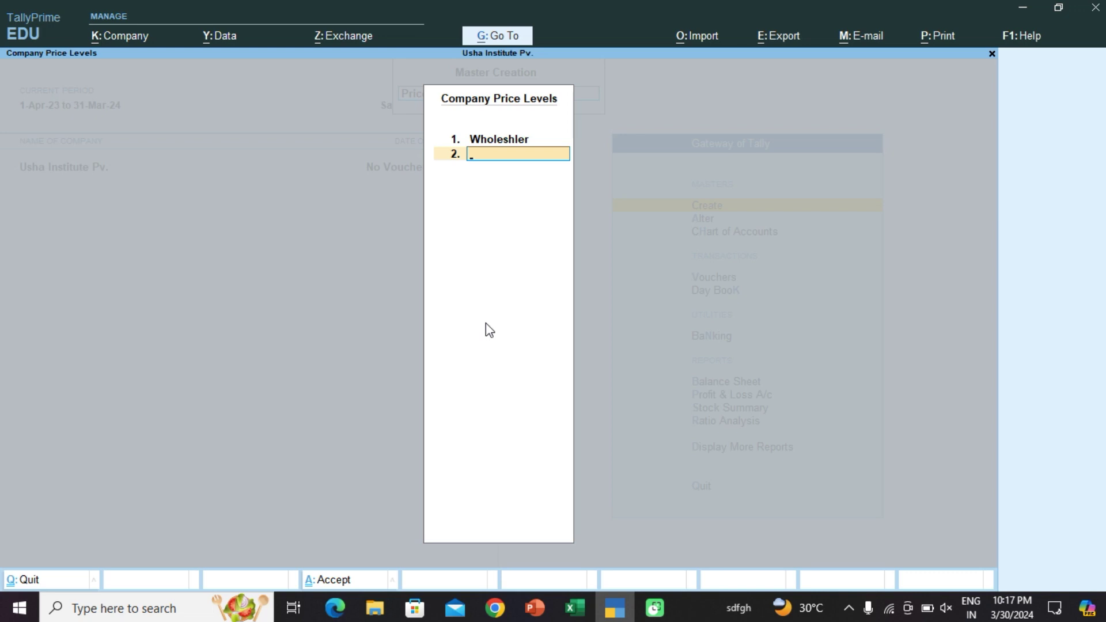
type("Retailer")
key("Return")
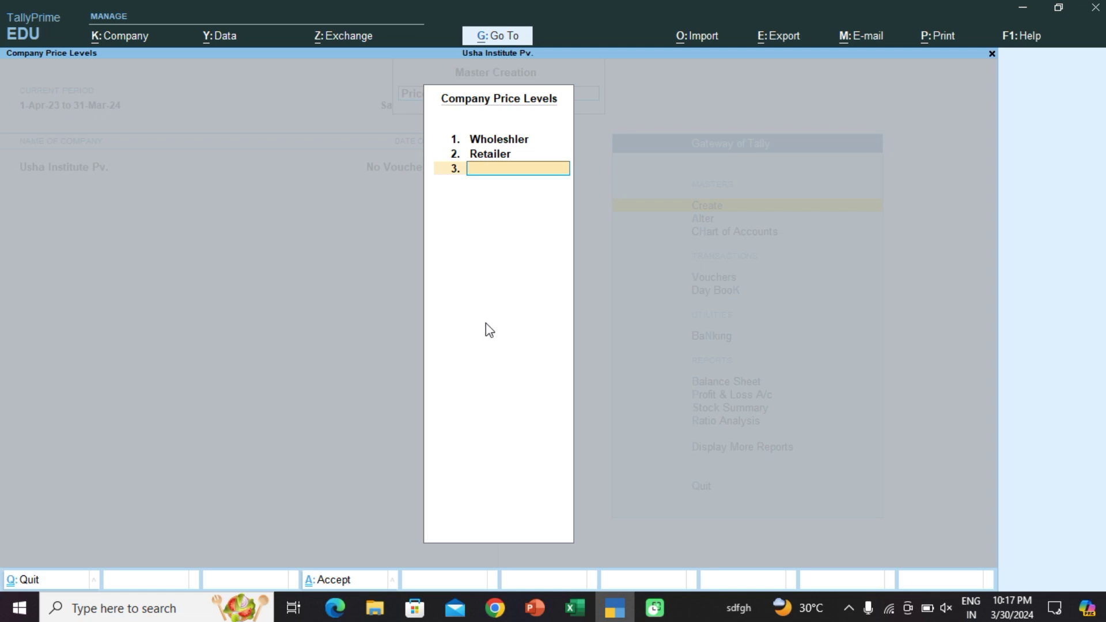
type("Customer")
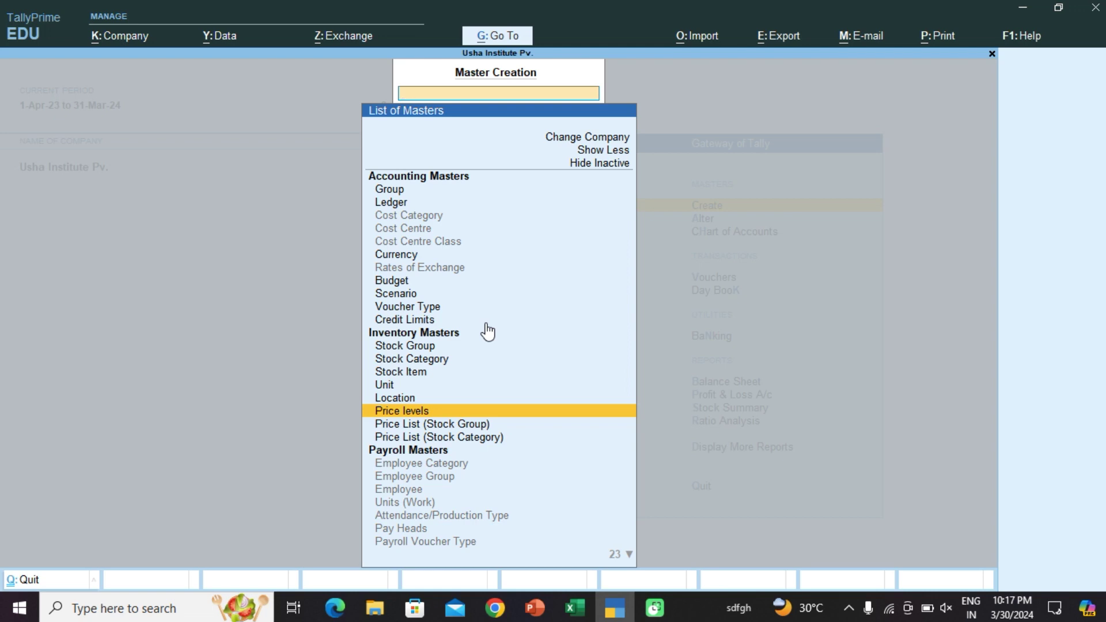
key("Up")
key("Up")
key("Up")
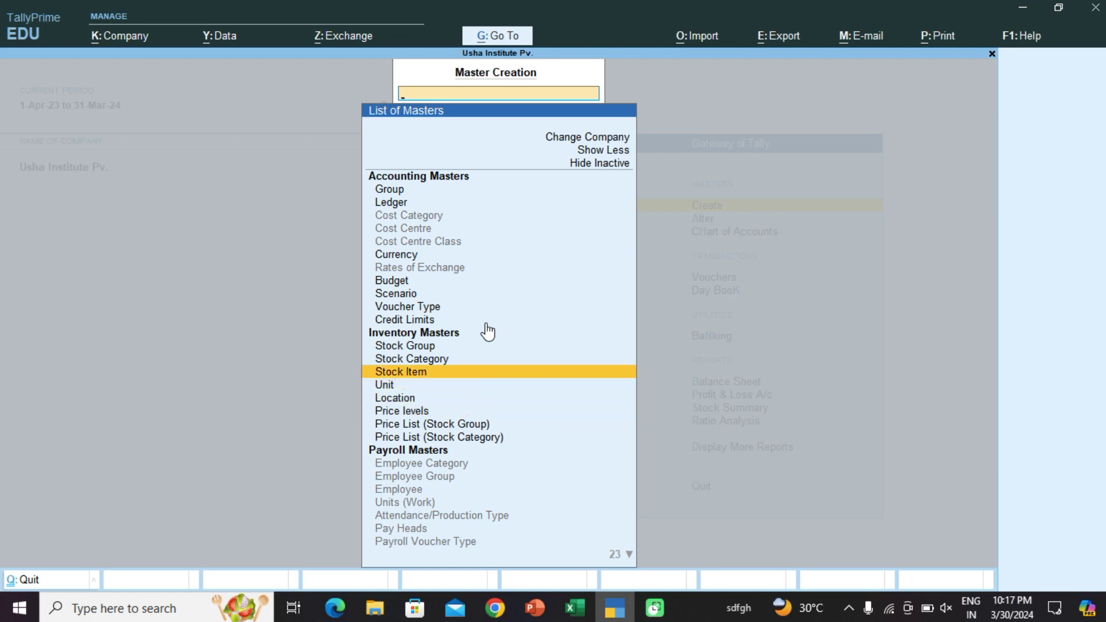
Step: Start a new stock item named USB Keyboard after checking the Excel price list
key("Return")
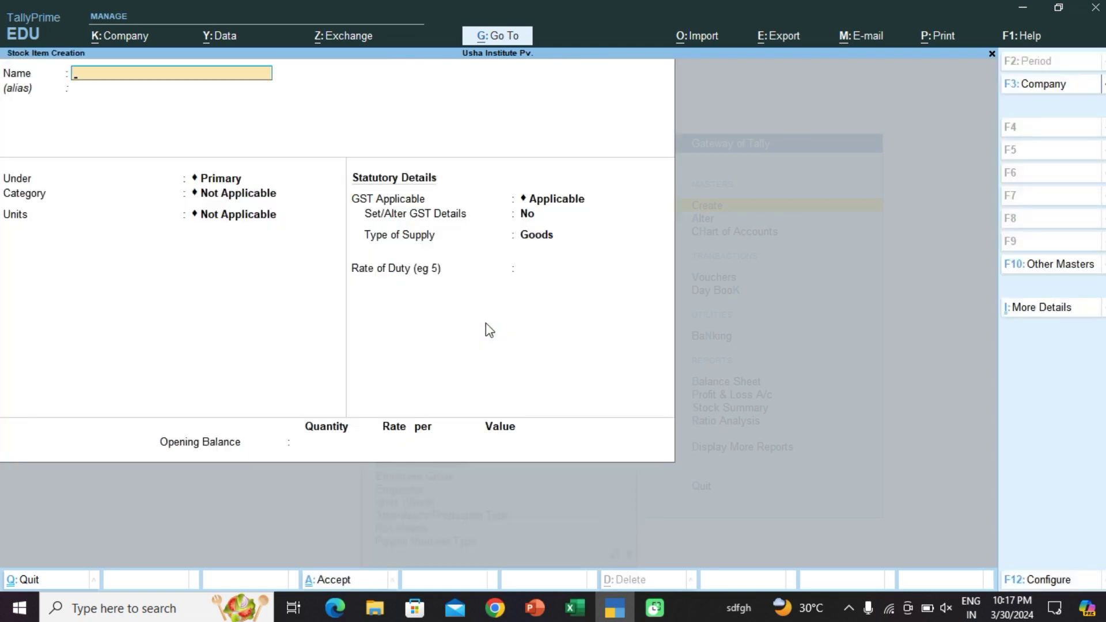
left_click(575, 608)
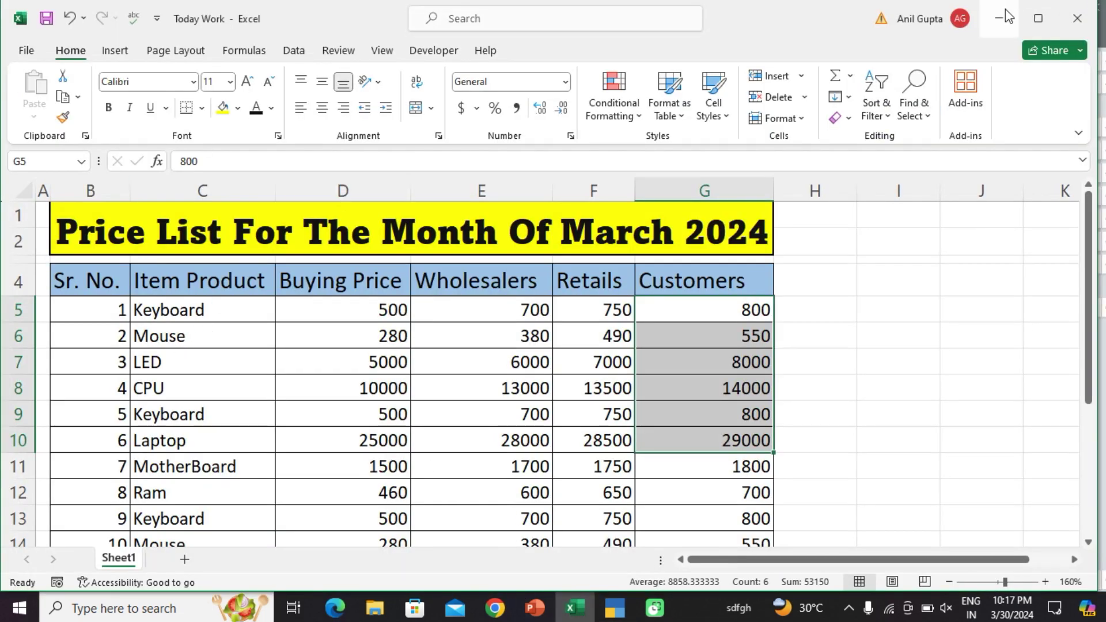
key("alt+Tab")
type("U")
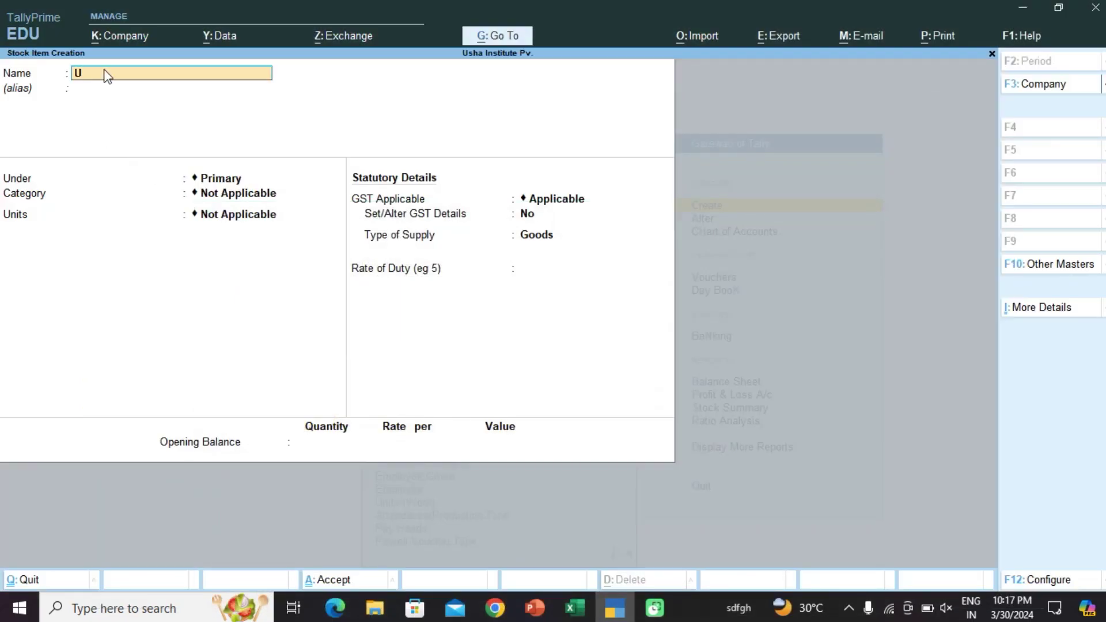
type("SB Keyboard")
key("Return")
key("Return")
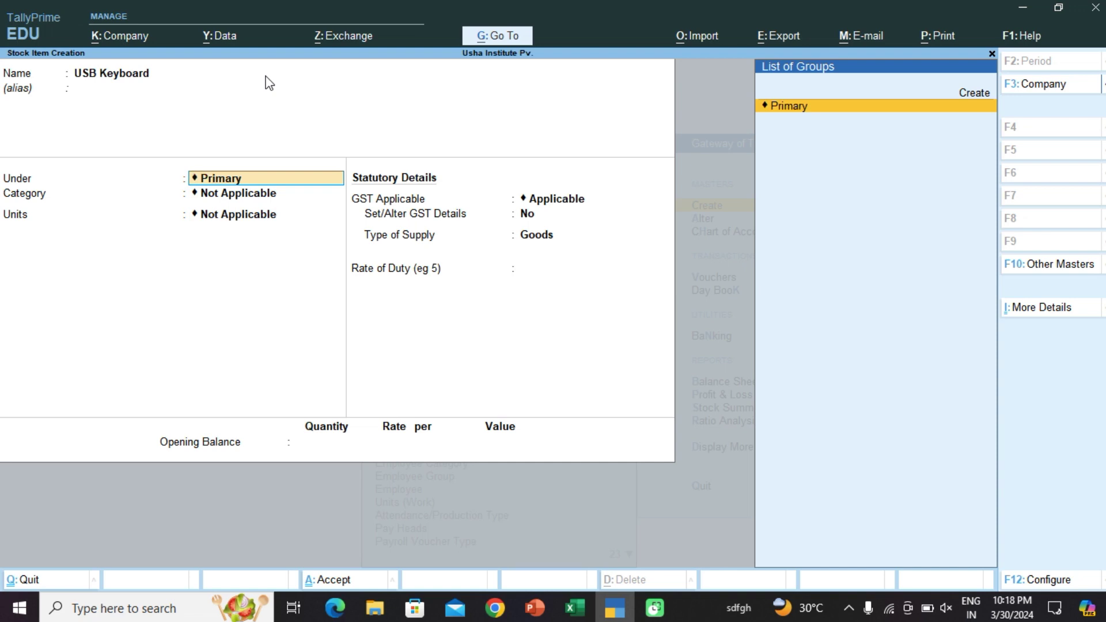
Step: Create stock group Keyboard and stock category HP COMPANY for the item
key("Up")
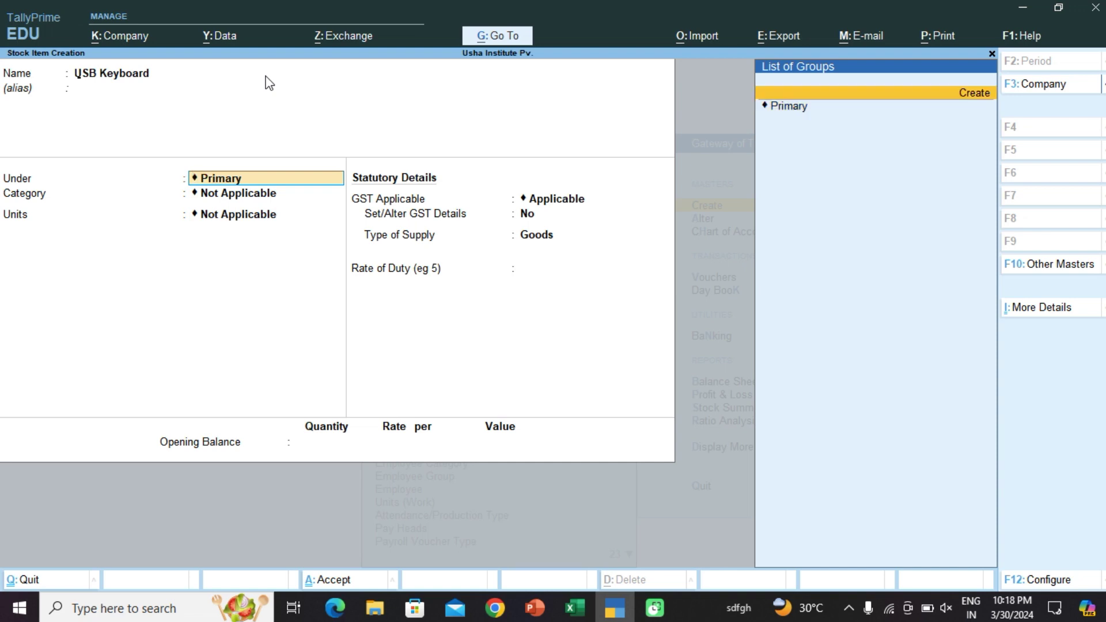
key("Return")
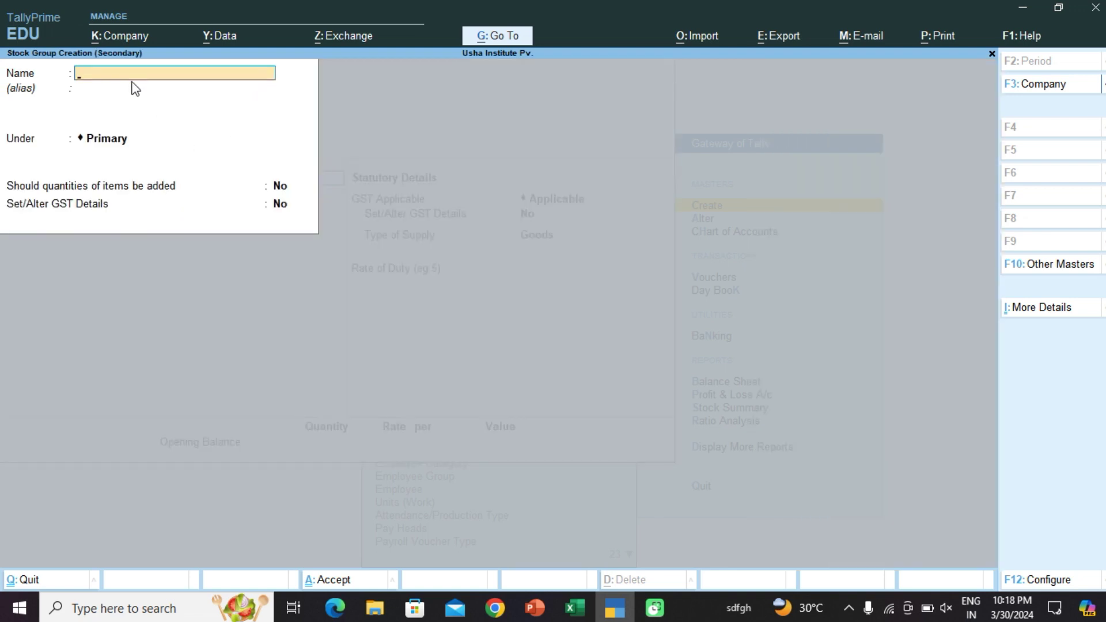
type("Keyboard")
key("ctrl+a")
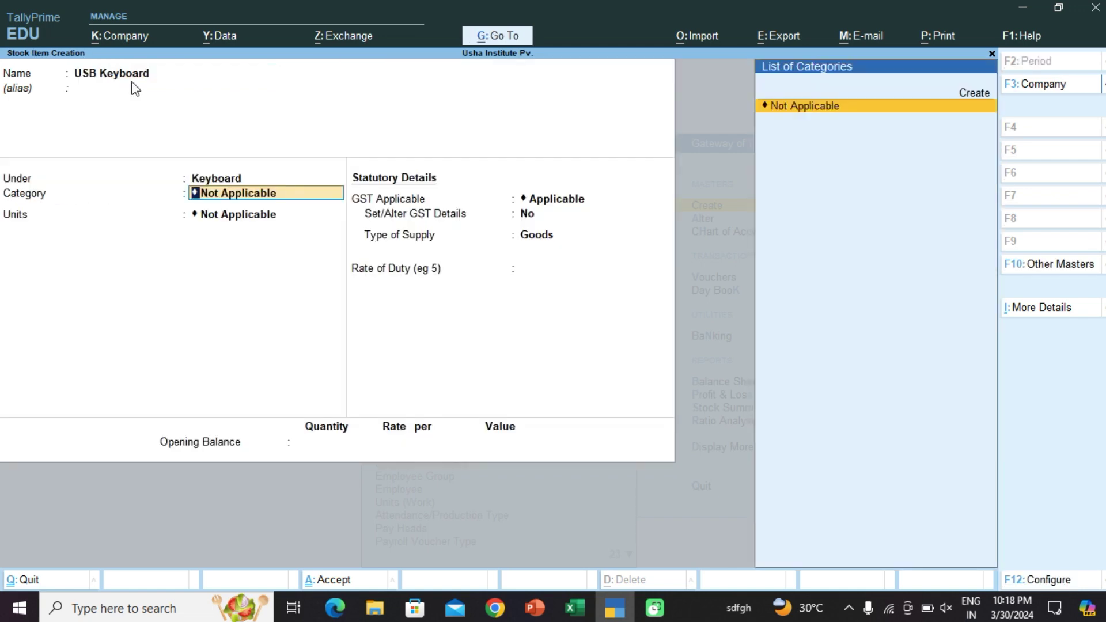
key("Up")
key("Return")
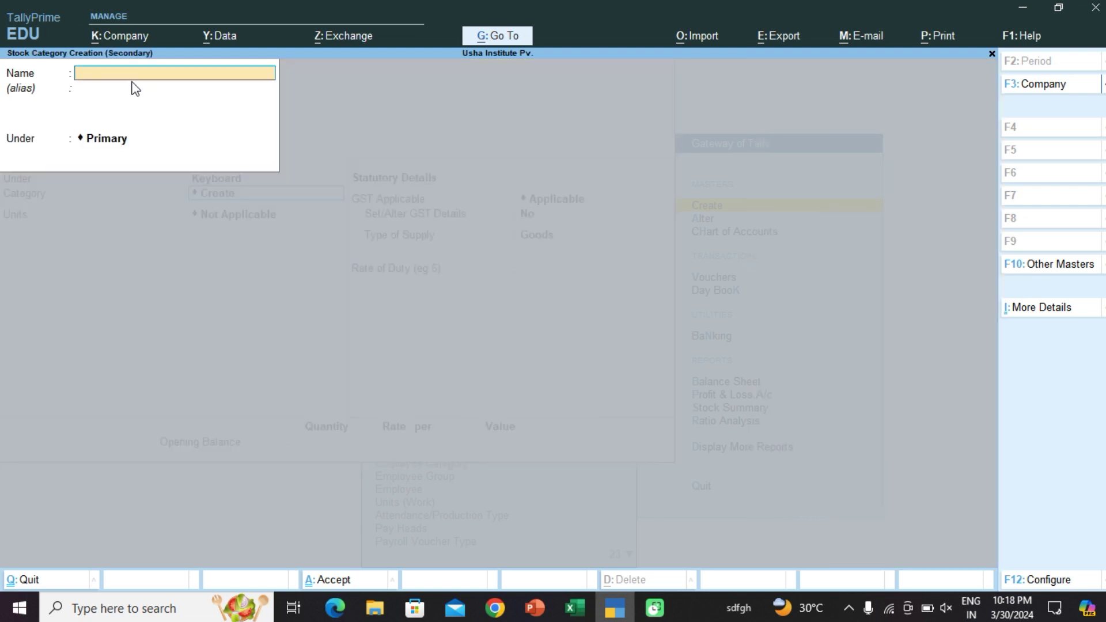
type("HP COMPANY")
key("ctrl+a")
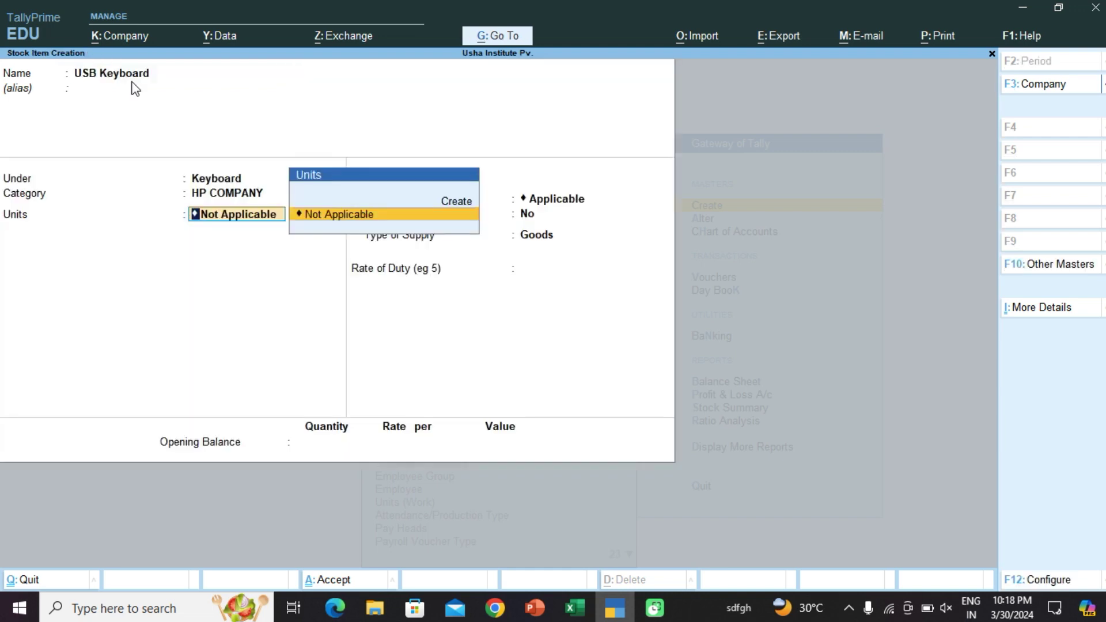
Step: Create the pcs unit with UQC PCS-PIECES and assign it to USB Keyboard
key("Up")
key("Return")
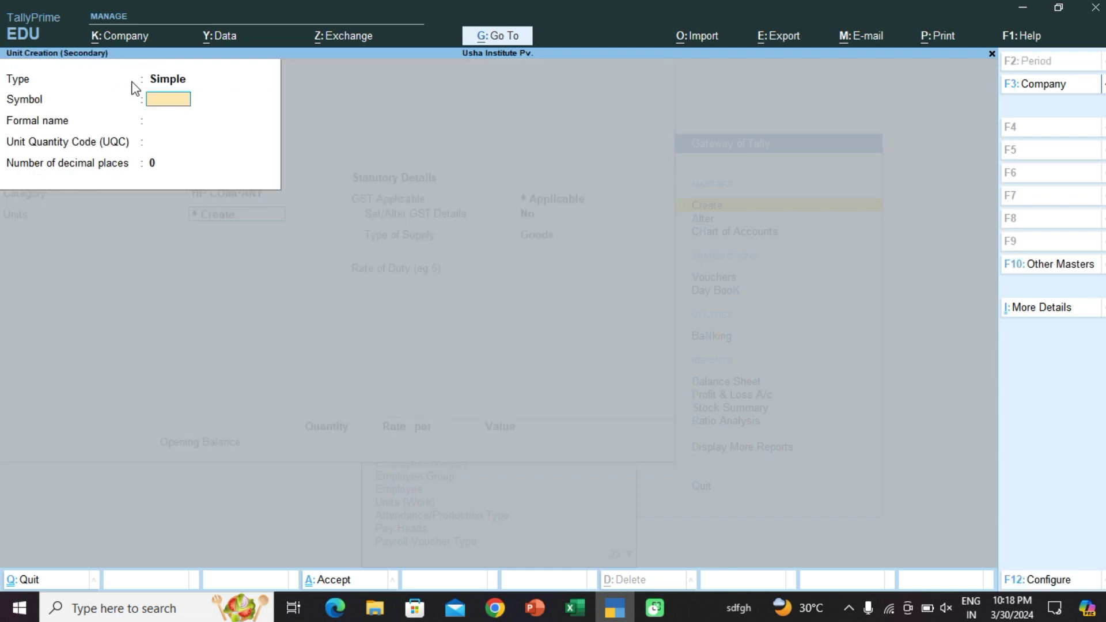
type("pcs")
key("Return")
key("Return")
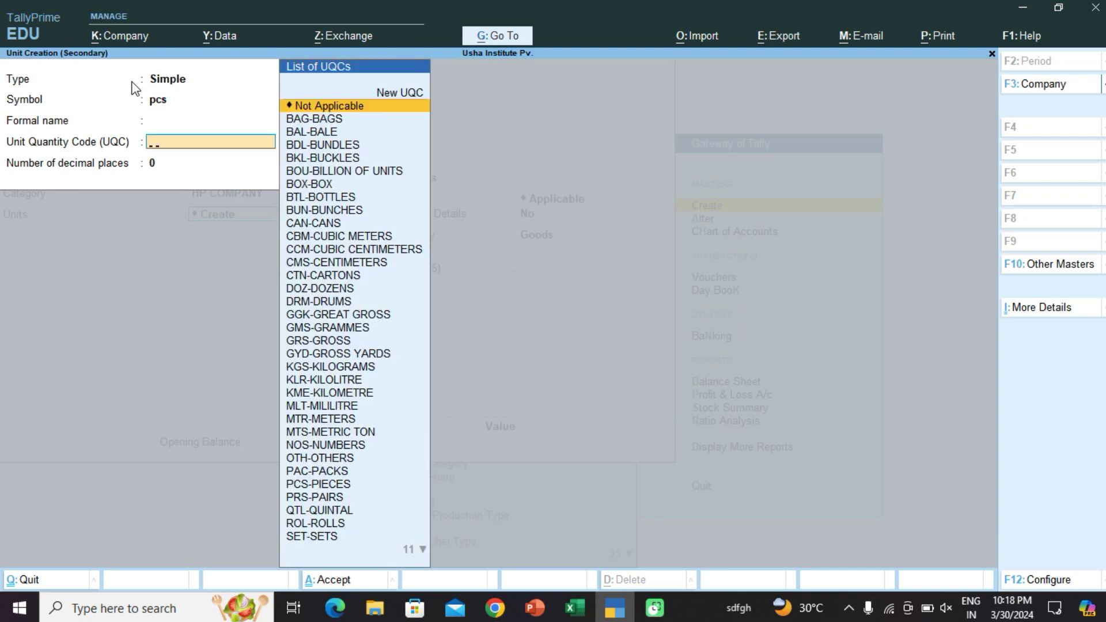
type("p")
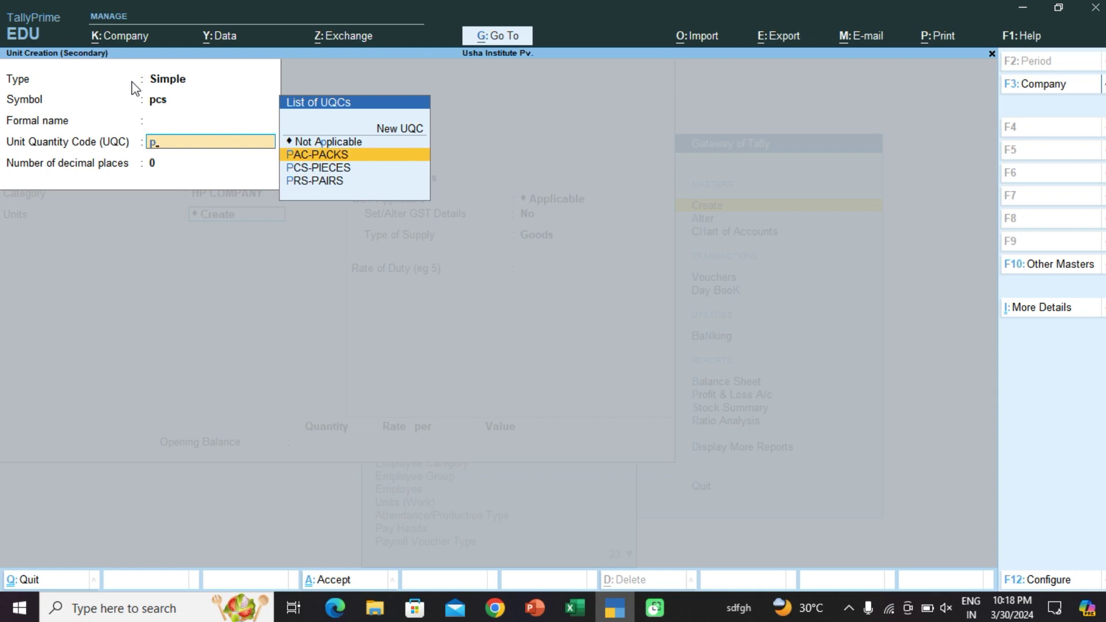
key("Down")
key("Return")
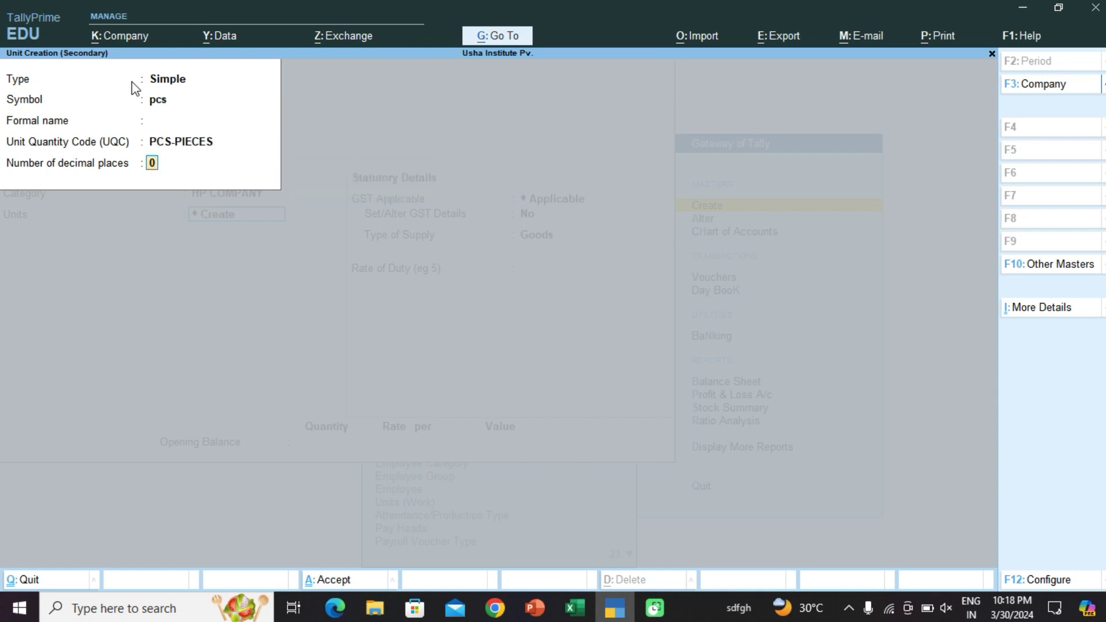
key("Return")
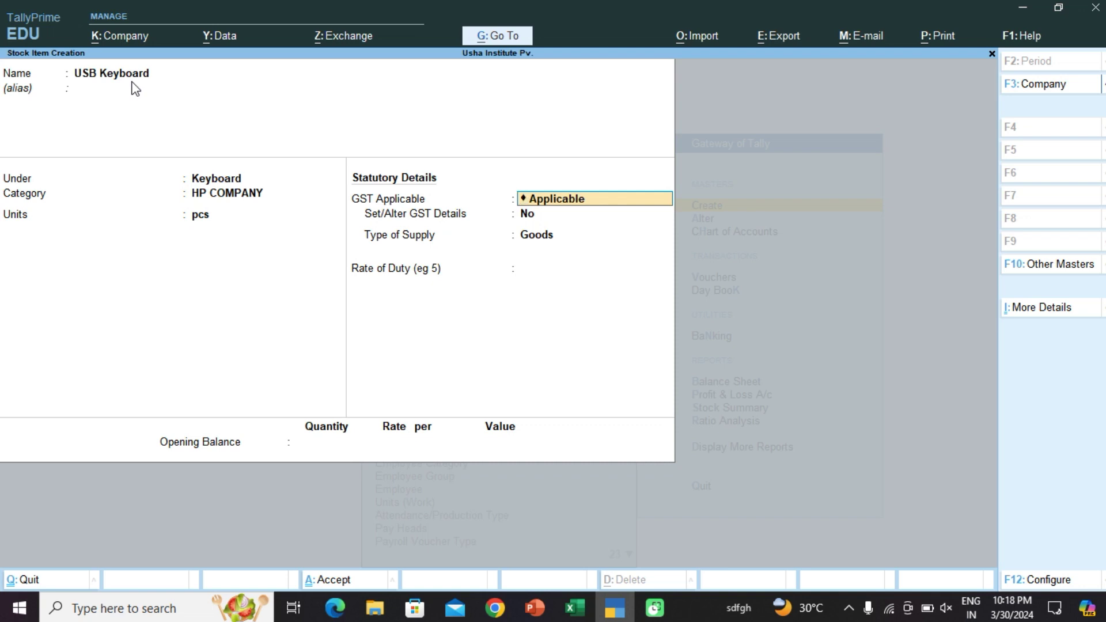
Step: Give USB Keyboard an opening balance of 500 pcs at rate 500, checked in Excel, and save it
key("Return")
key("Return")
key("Return")
key("Return")
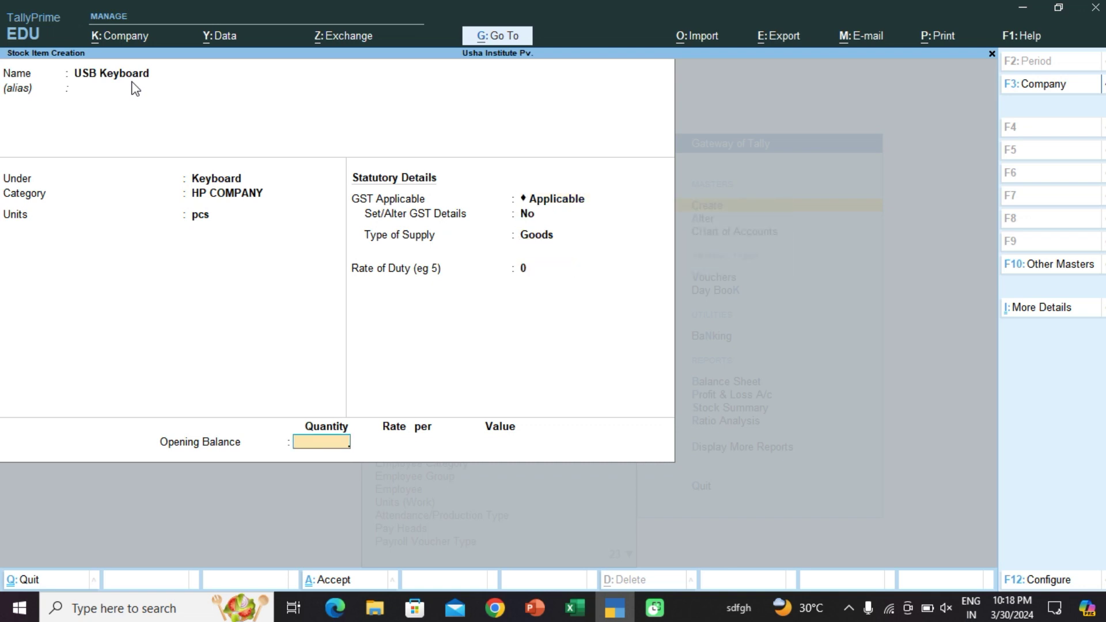
type("500")
key("Return")
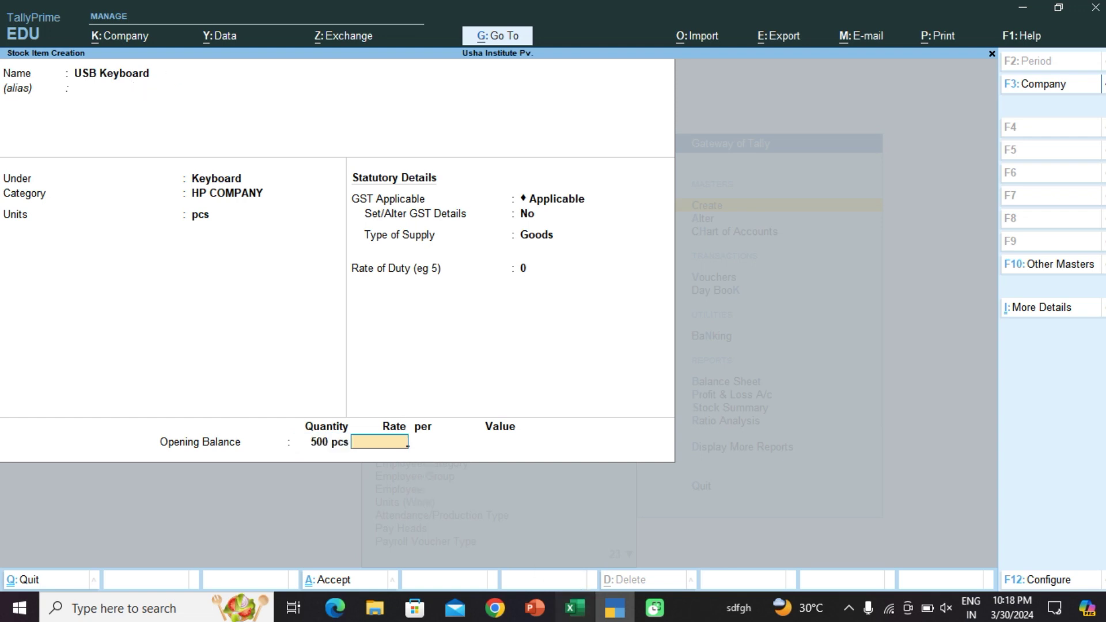
left_click(575, 608)
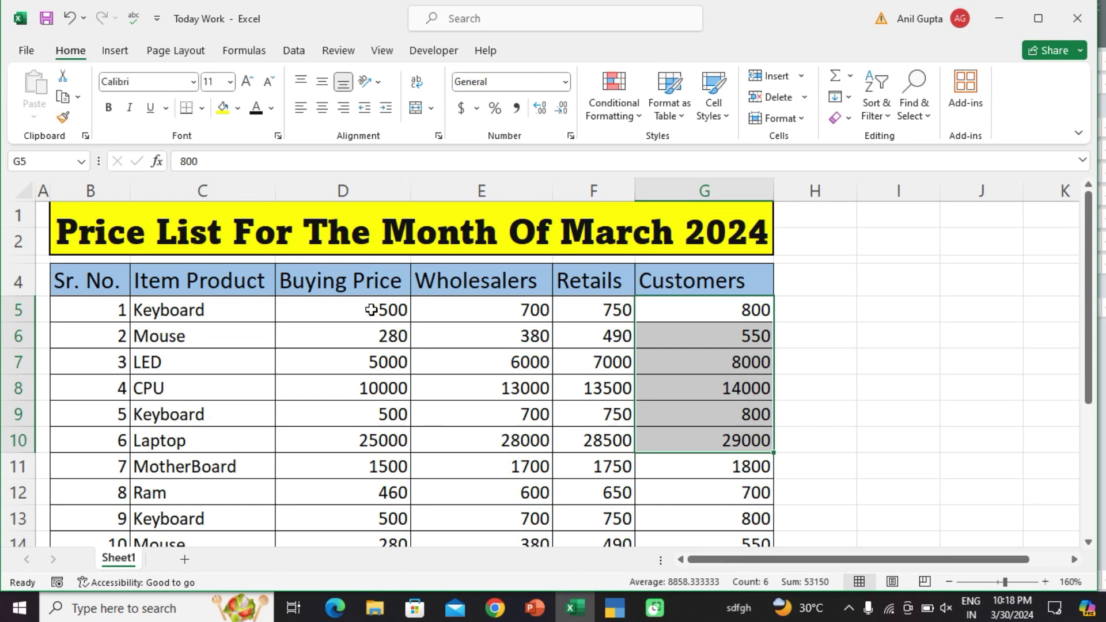
left_click(369, 310)
left_click(998, 23)
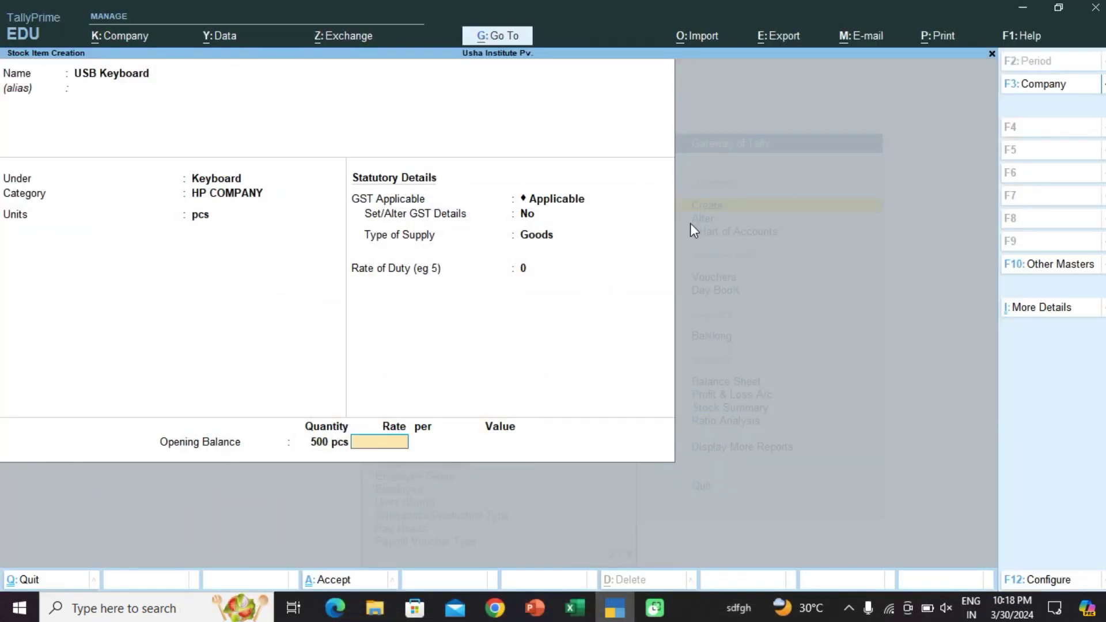
type("500")
key("Return")
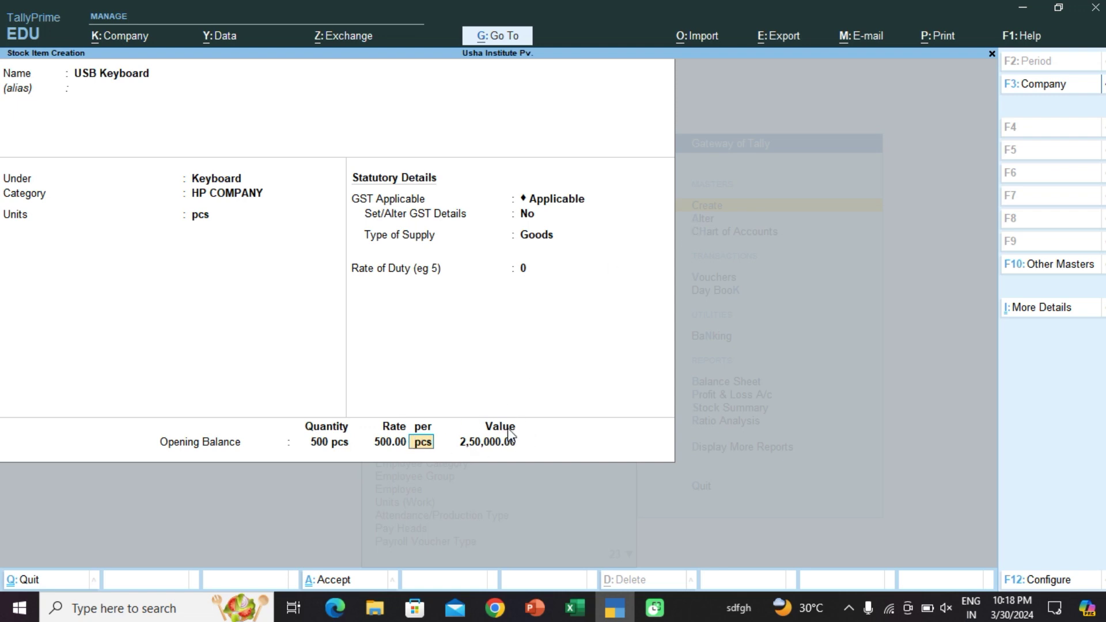
key("ctrl+a")
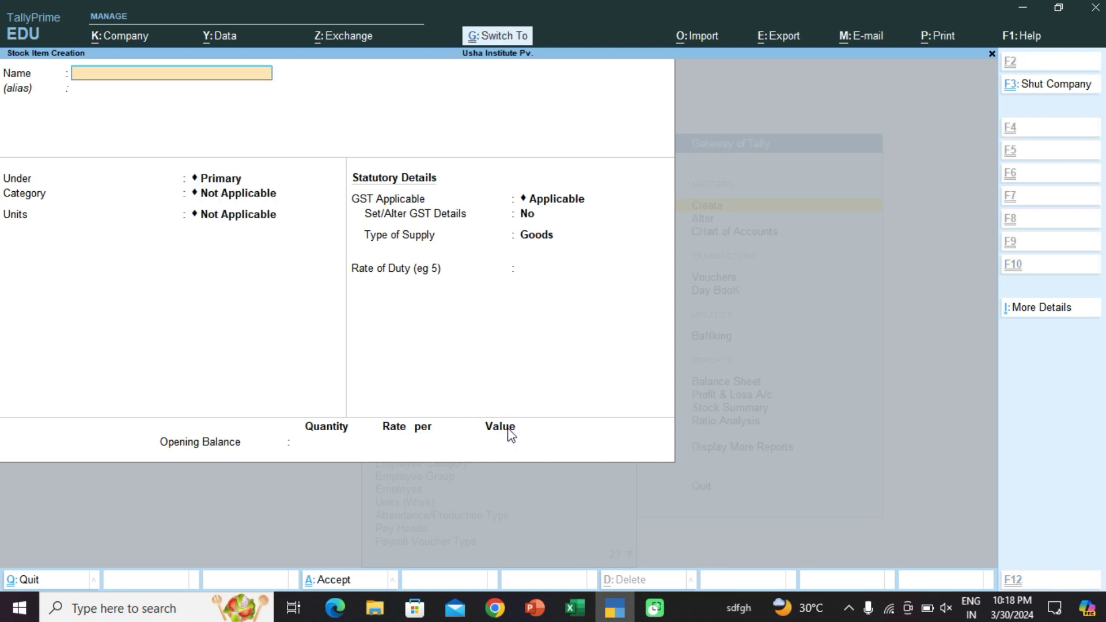
Step: Start stock item USB MOUSE in a new Mouse group with HP COMPANY category and pcs units
left_click(575, 608)
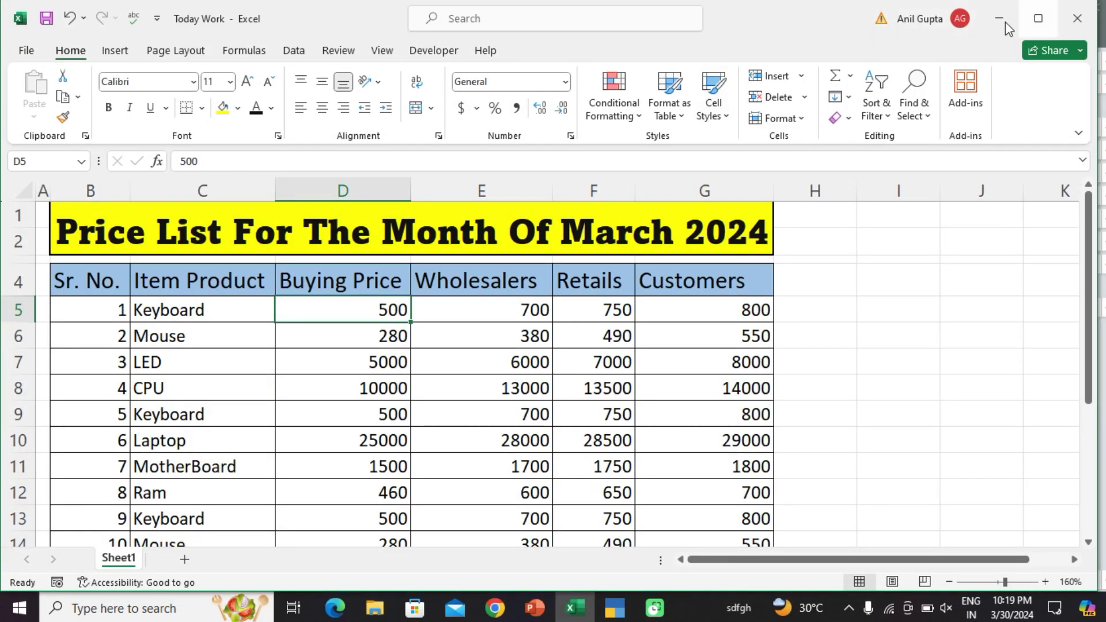
left_click(1000, 18)
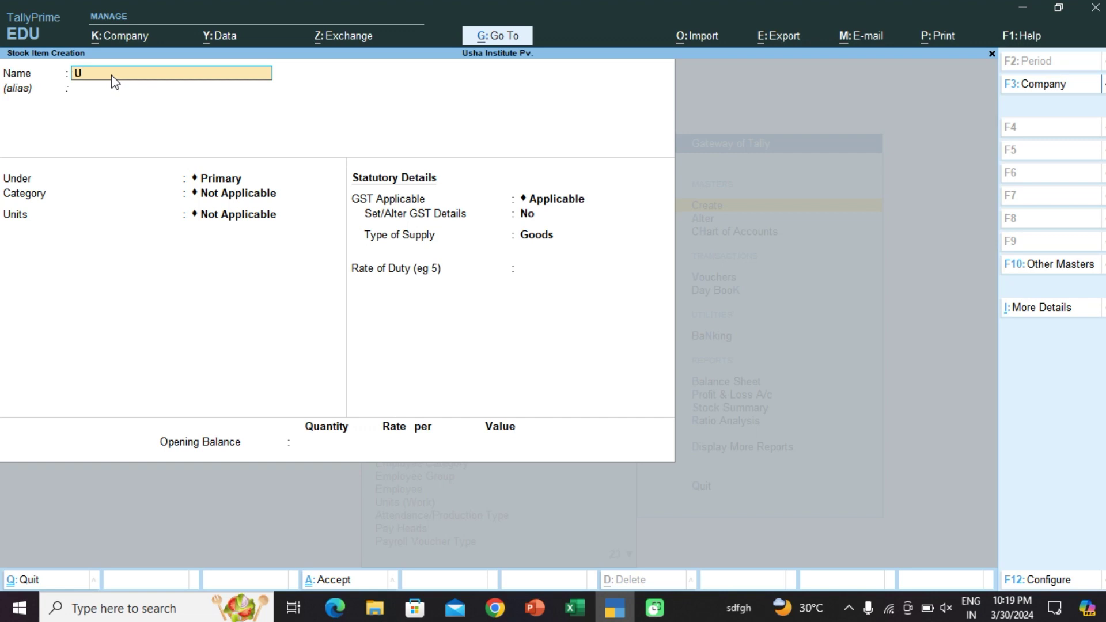
type("USB MOUSE")
key("Return")
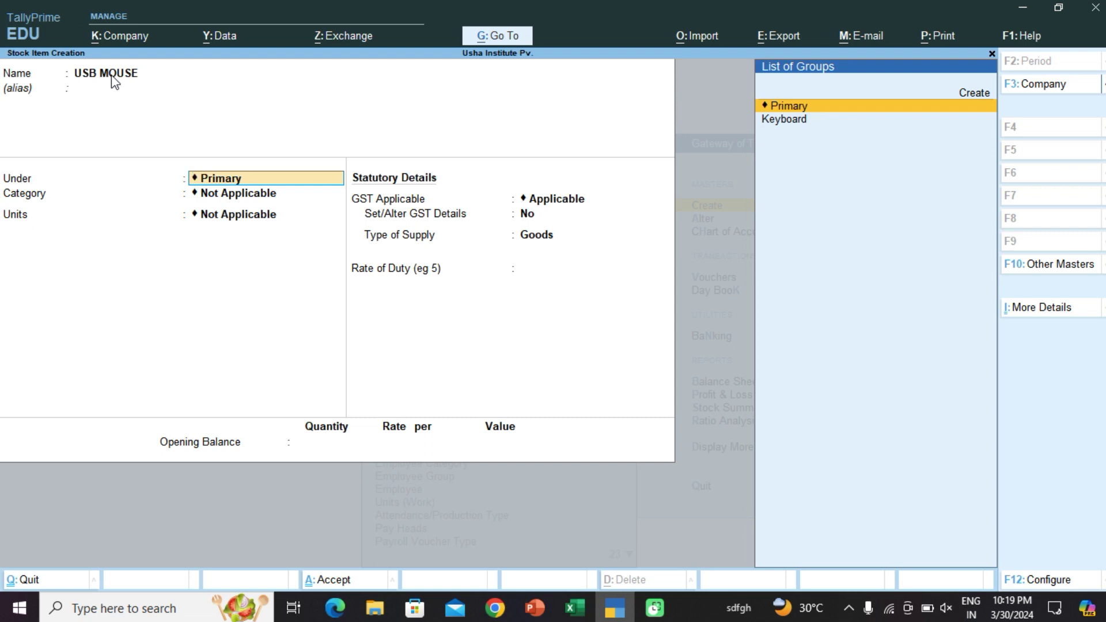
key("Up")
key("Return")
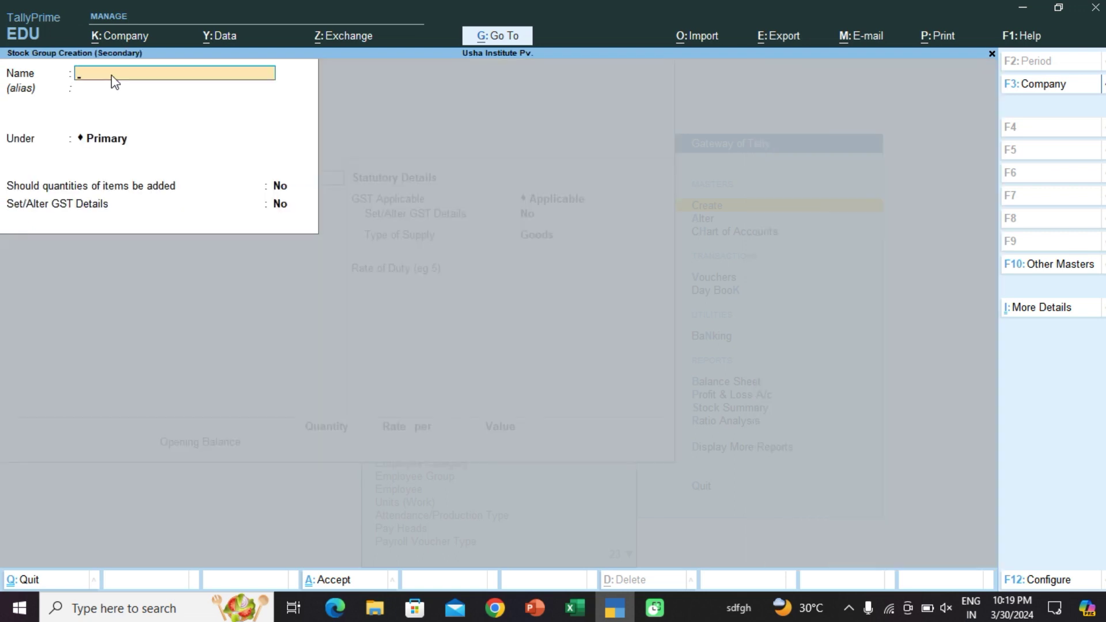
key("Return")
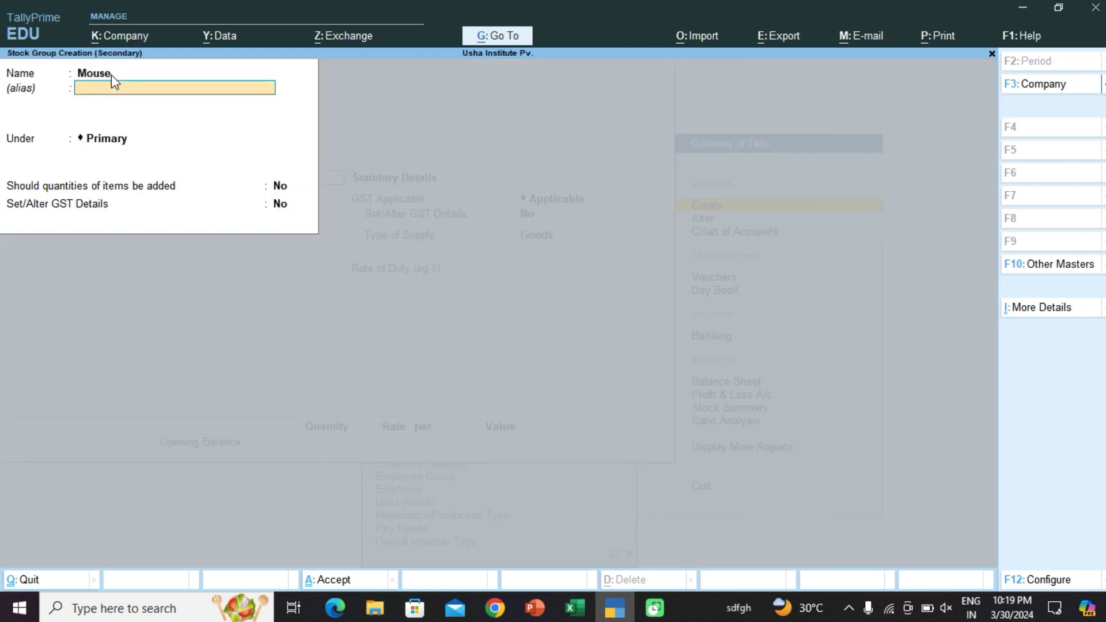
key("ctrl+a")
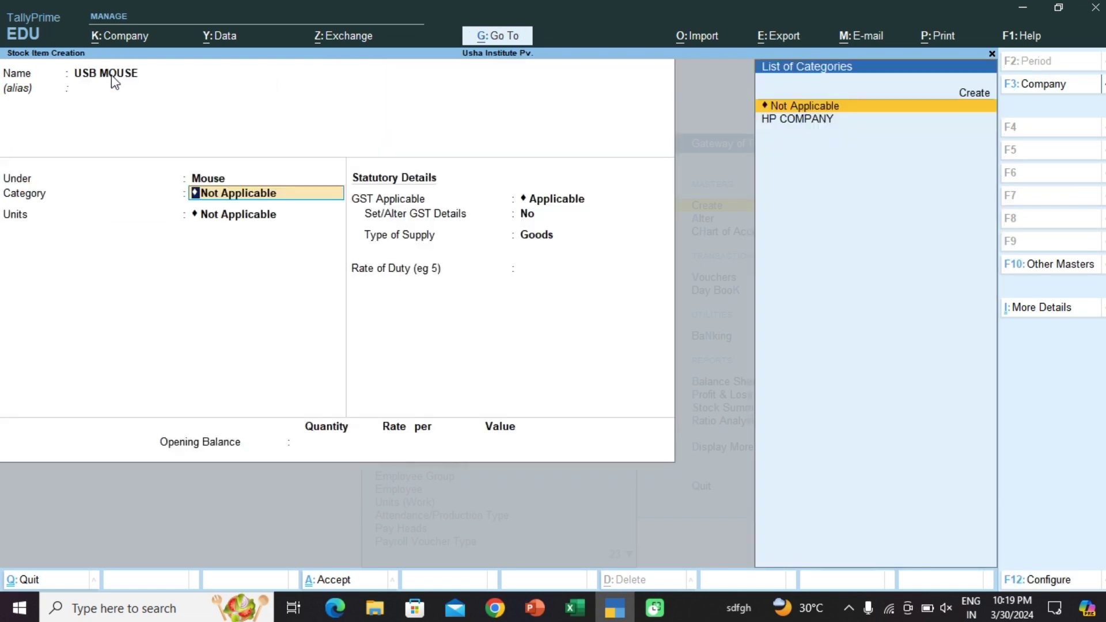
key("Down")
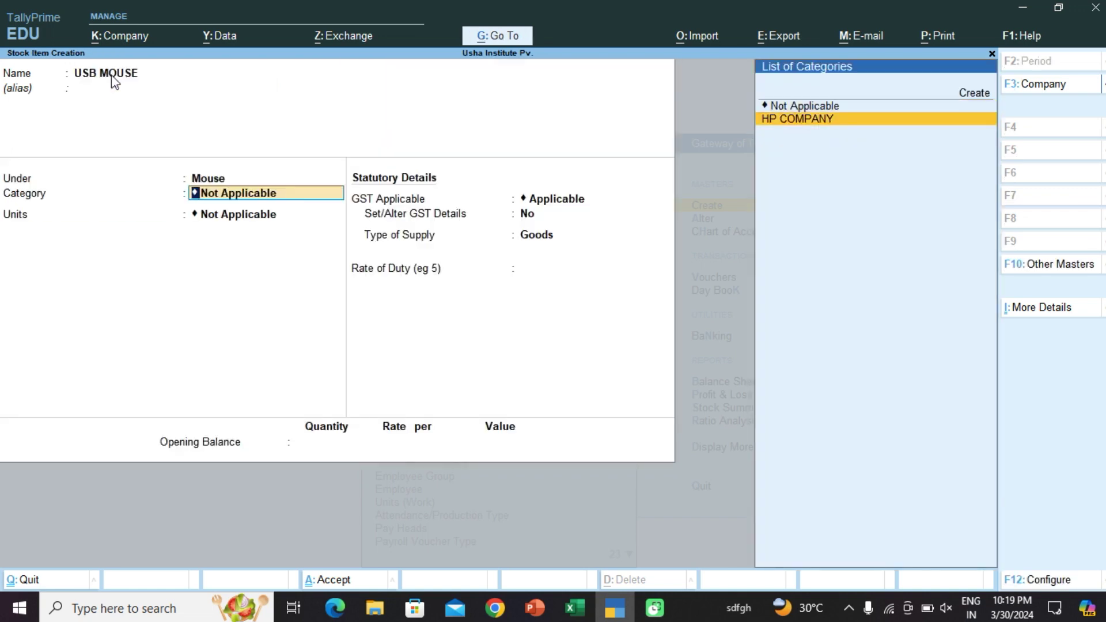
key("Return")
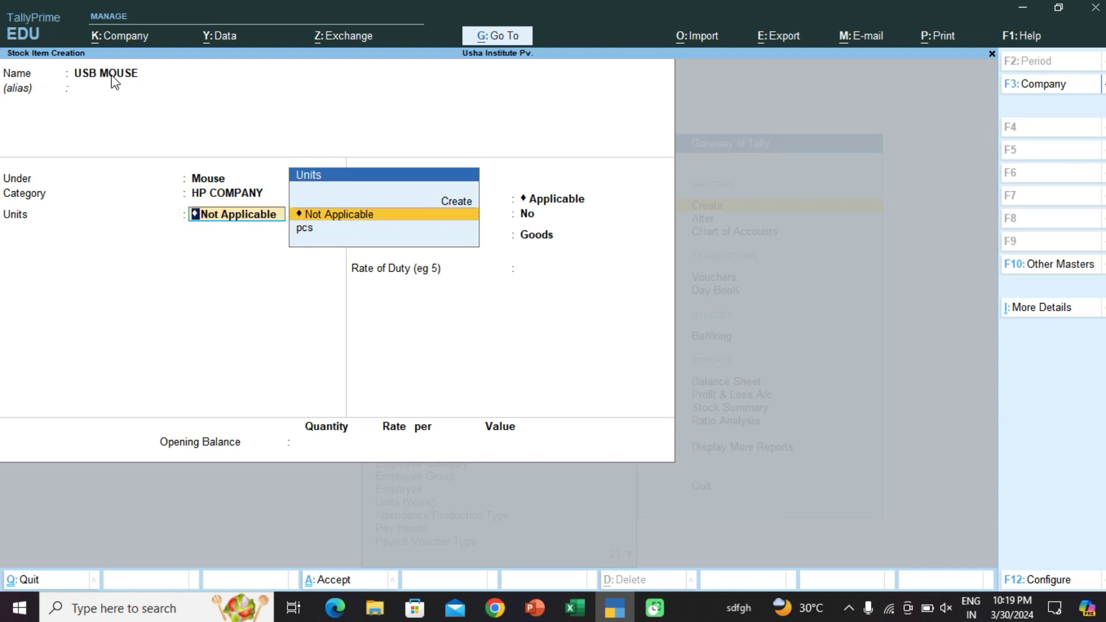
key("Down")
key("Return")
Step: Enter opening balance 400 pcs at rate 280, checked in Excel, and save USB MOUSE
key("Return")
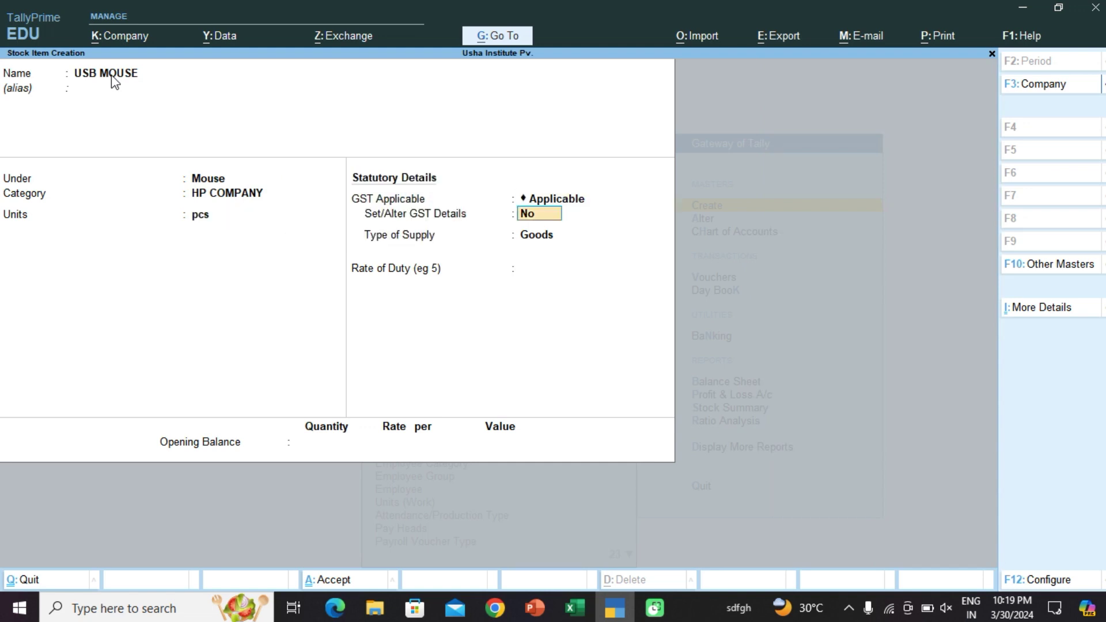
key("Return")
key("Return")
key("Return")
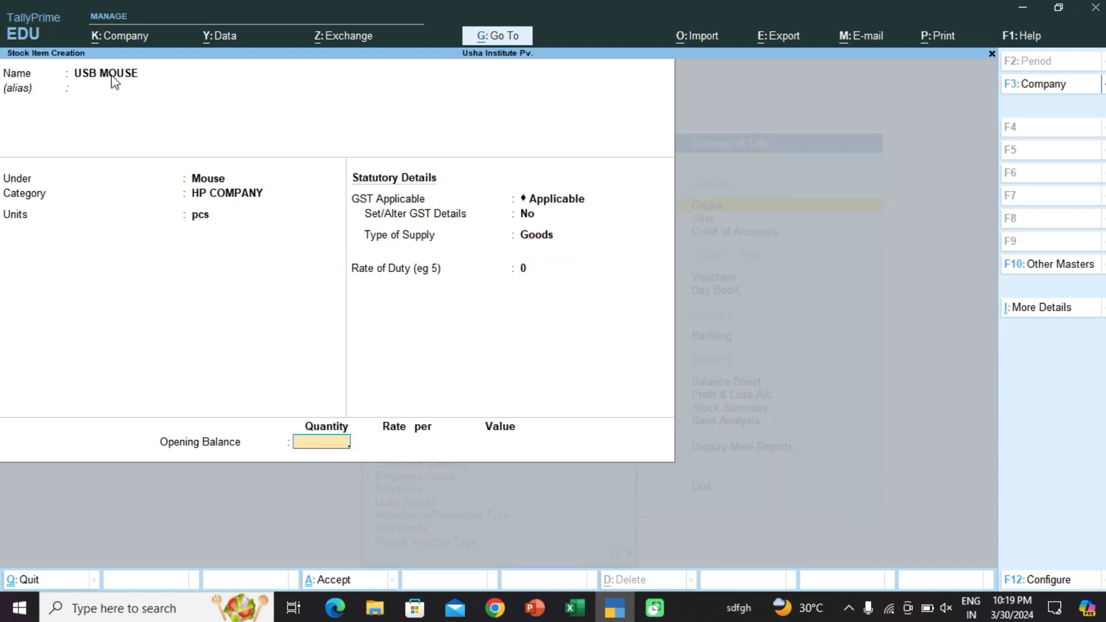
type("400")
key("Return")
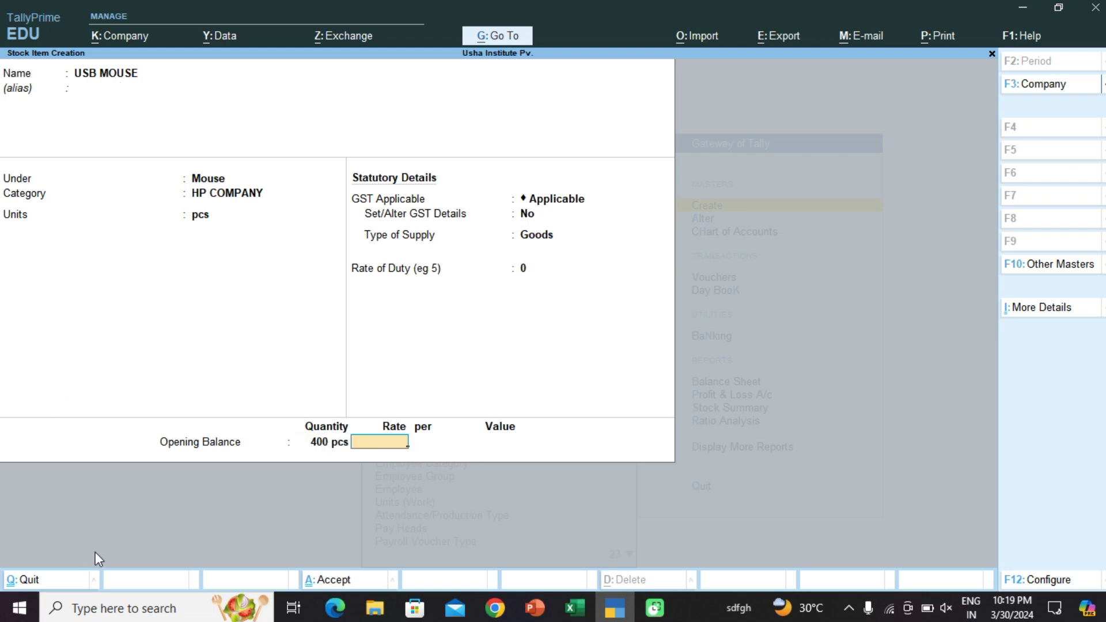
left_click(575, 608)
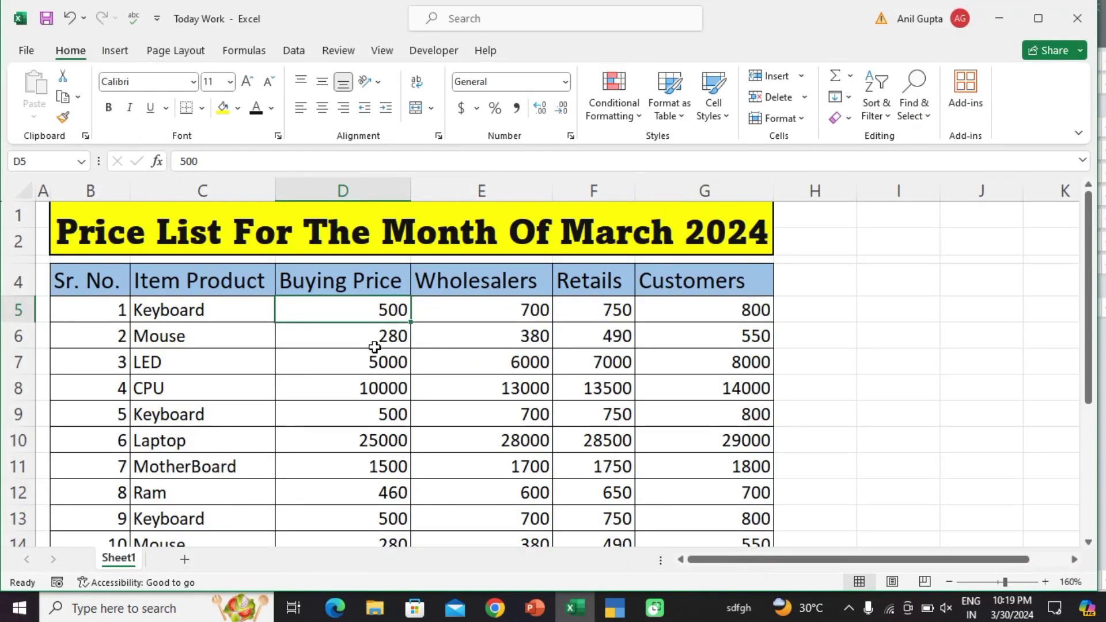
left_click(990, 38)
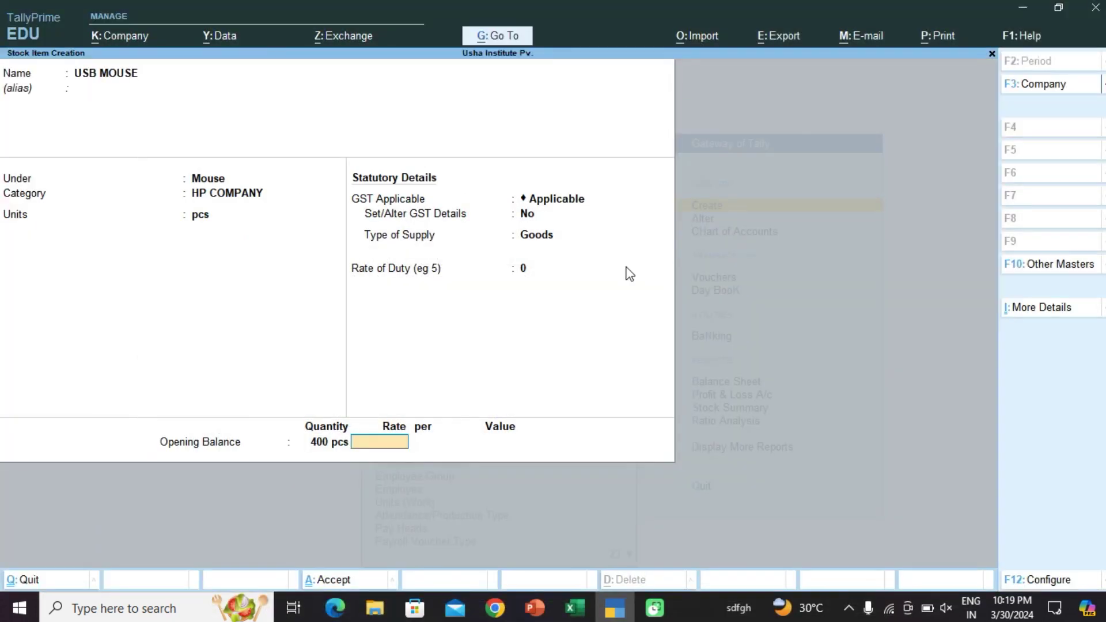
type("280")
key("Return")
key("Return")
key("Return")
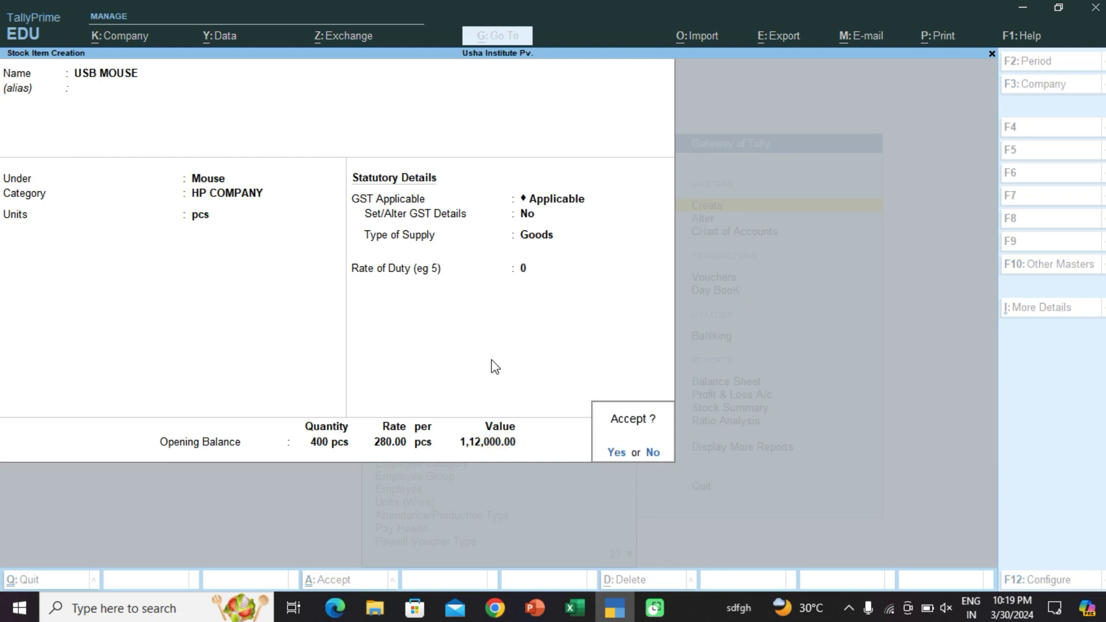
key("Return")
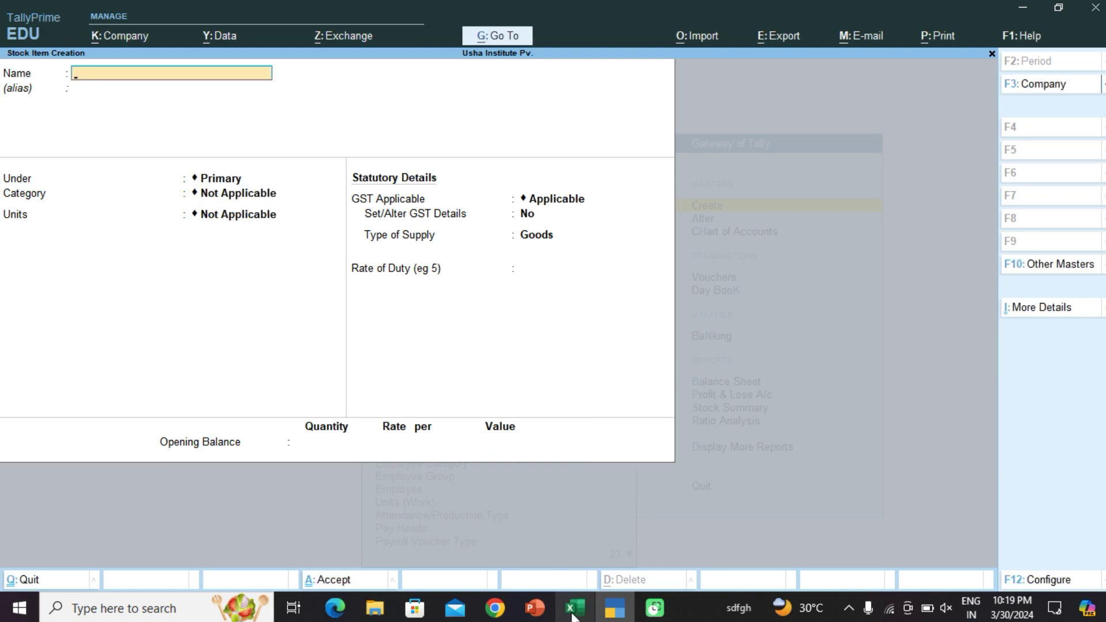
Step: Start stock item LED under a newly created LED stock group
left_click(575, 608)
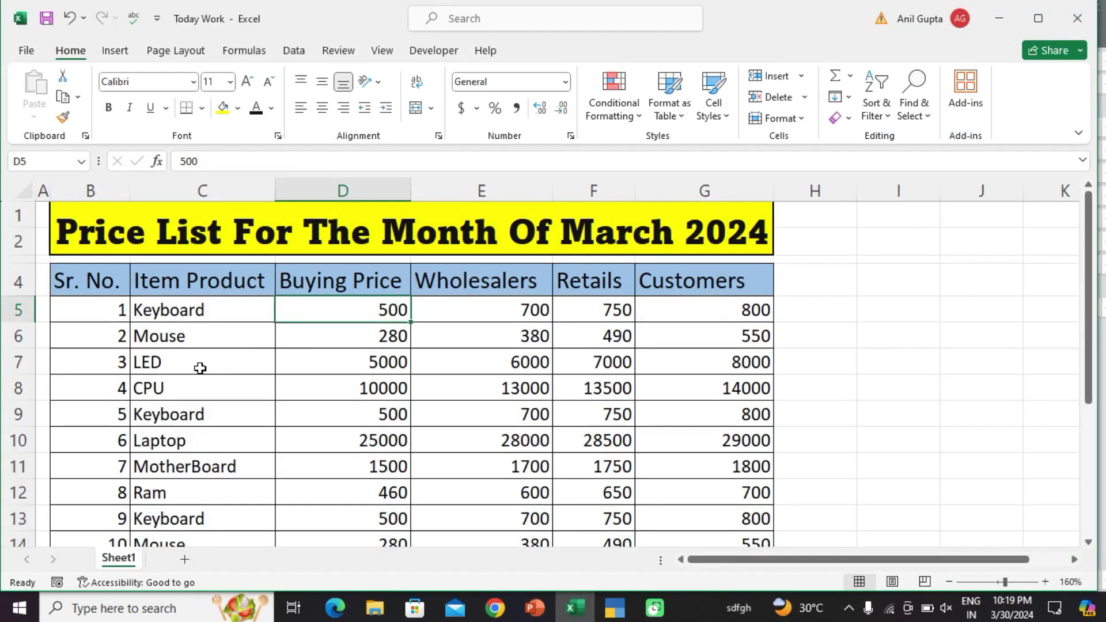
left_click(1000, 18)
type("LED")
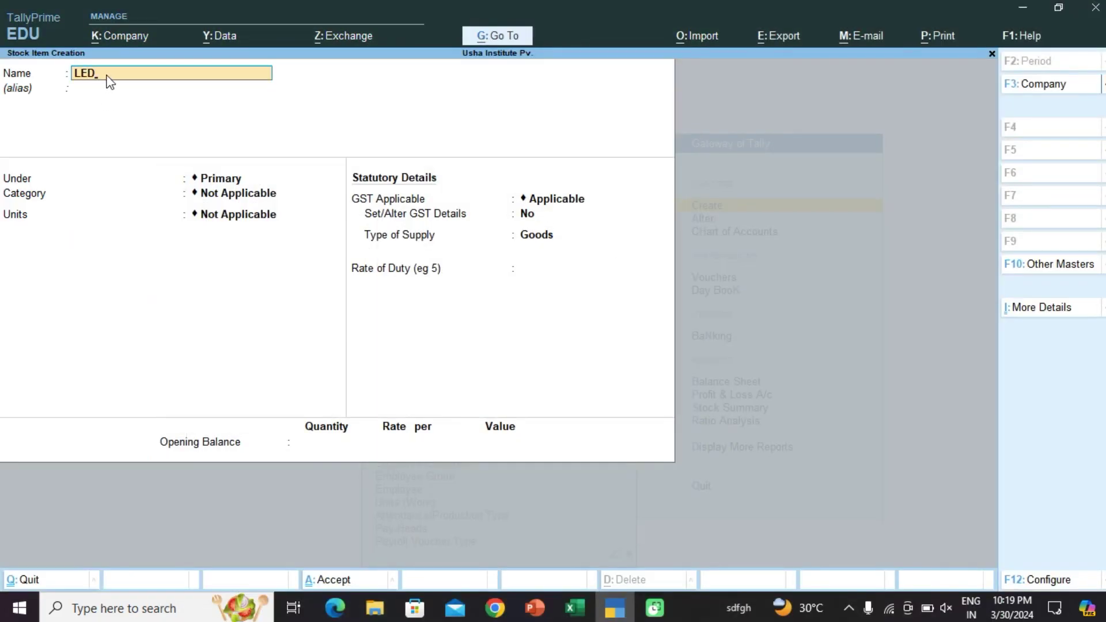
key("Return")
key("Return")
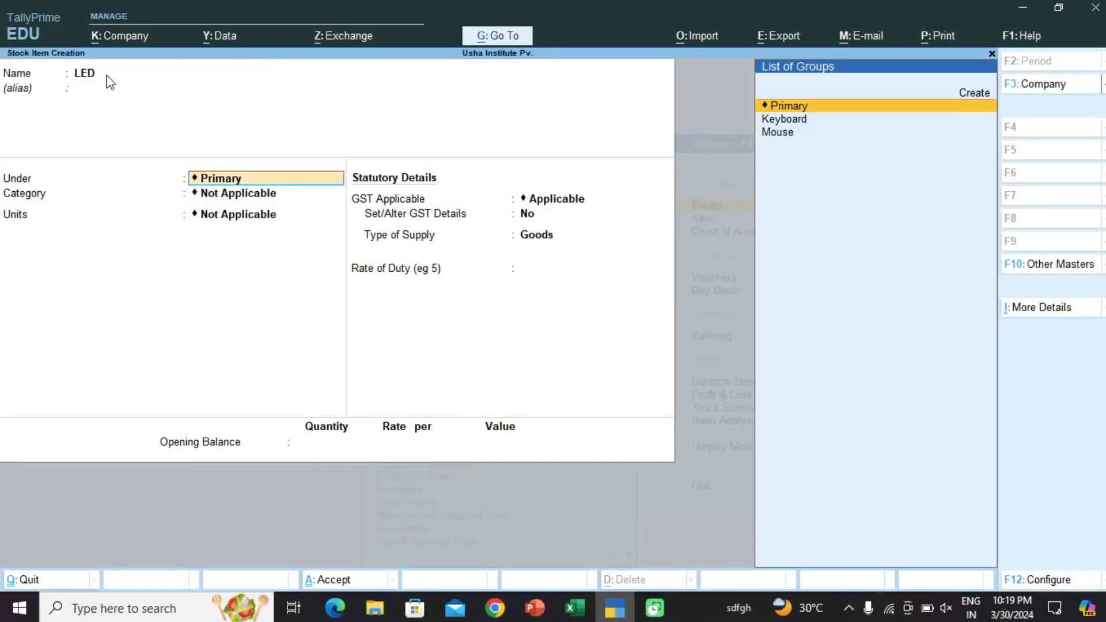
key("Up")
key("Return")
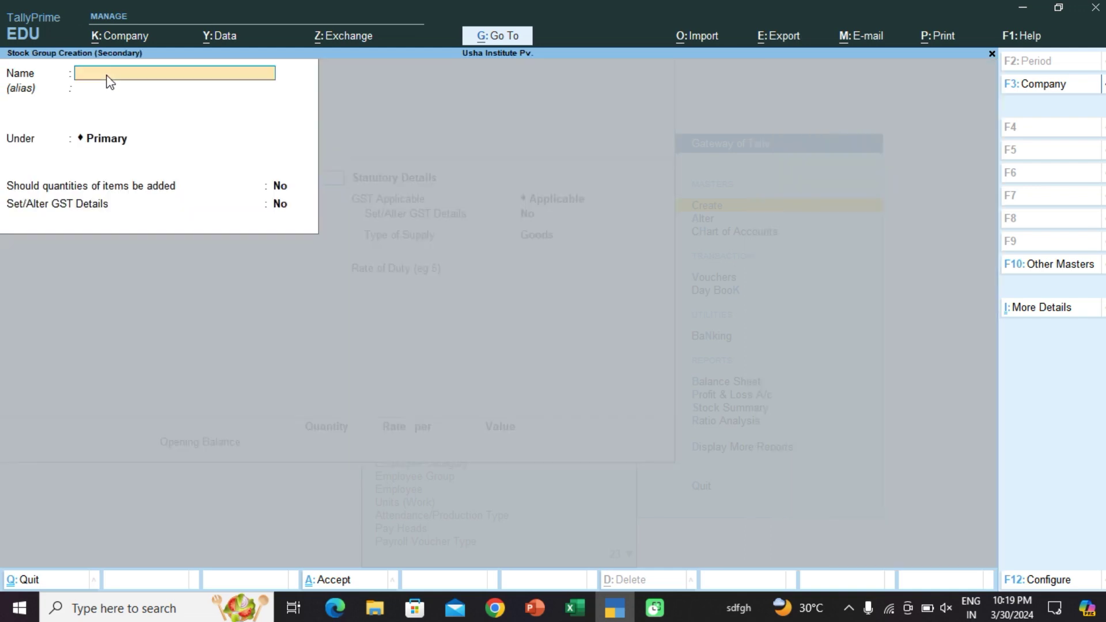
type("LED")
key("Return")
key("ctrl+a")
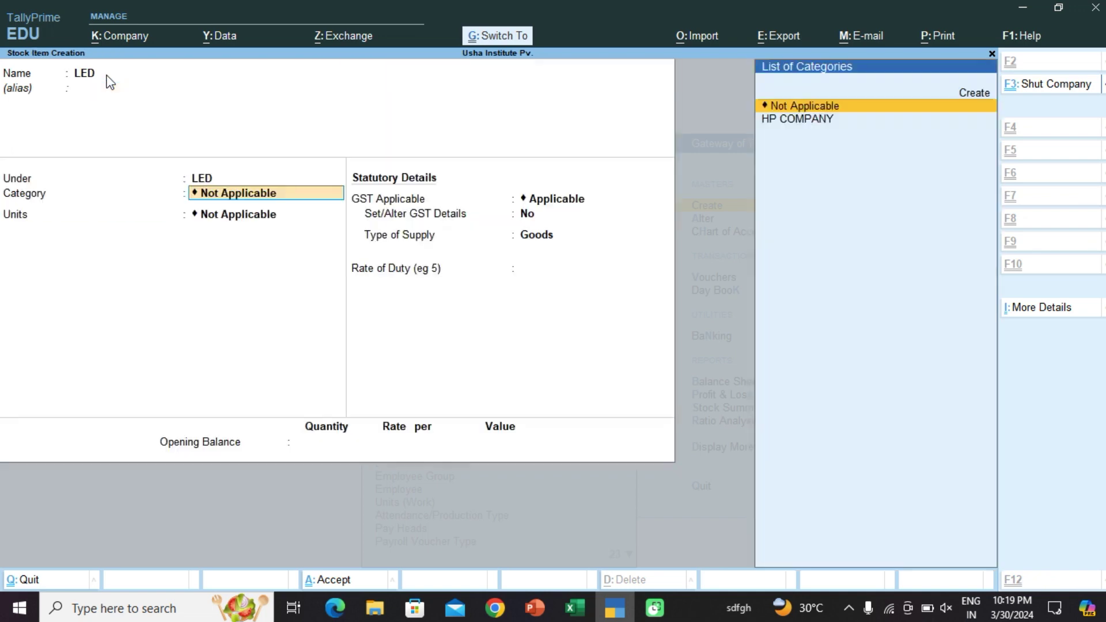
Step: Create stock category Sumsong and set the LED units to pcs
key("Up")
key("Return")
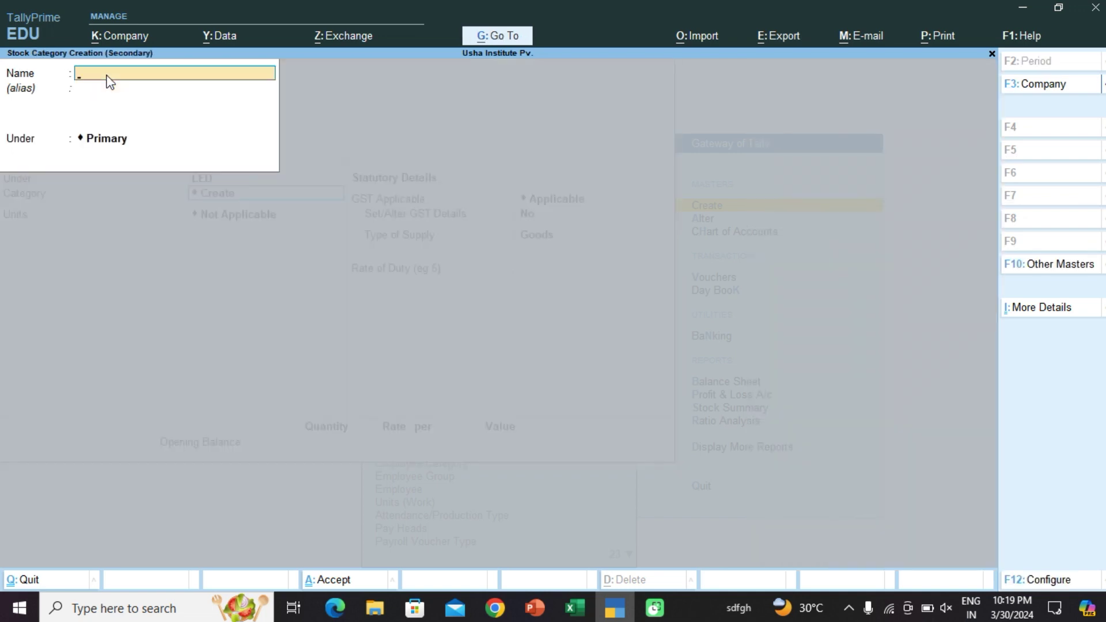
type("Sumsong")
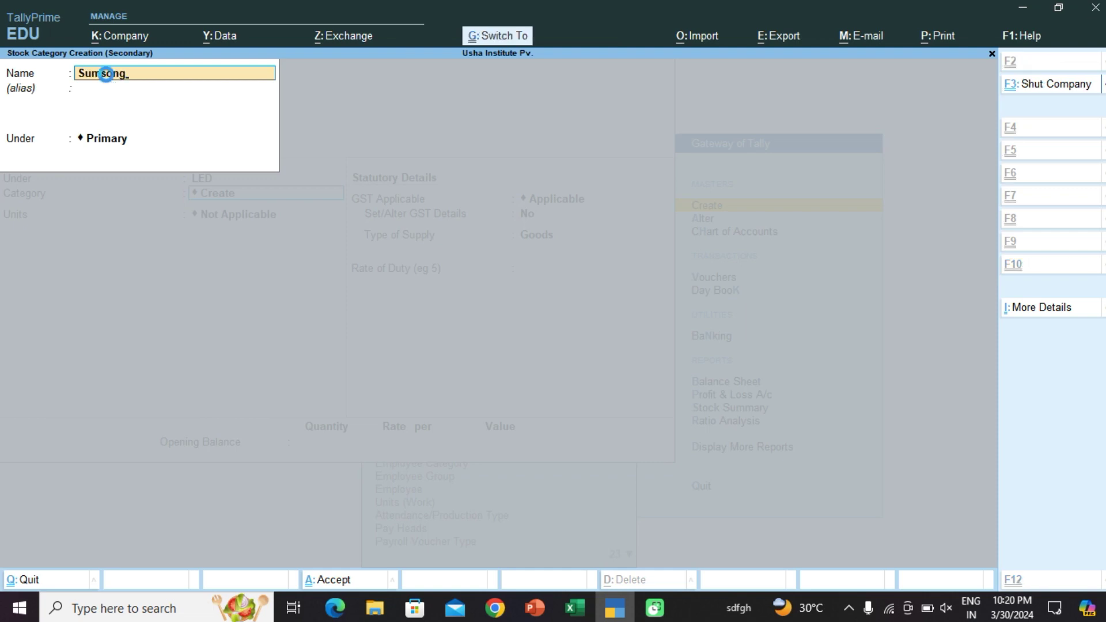
key("ctrl+a")
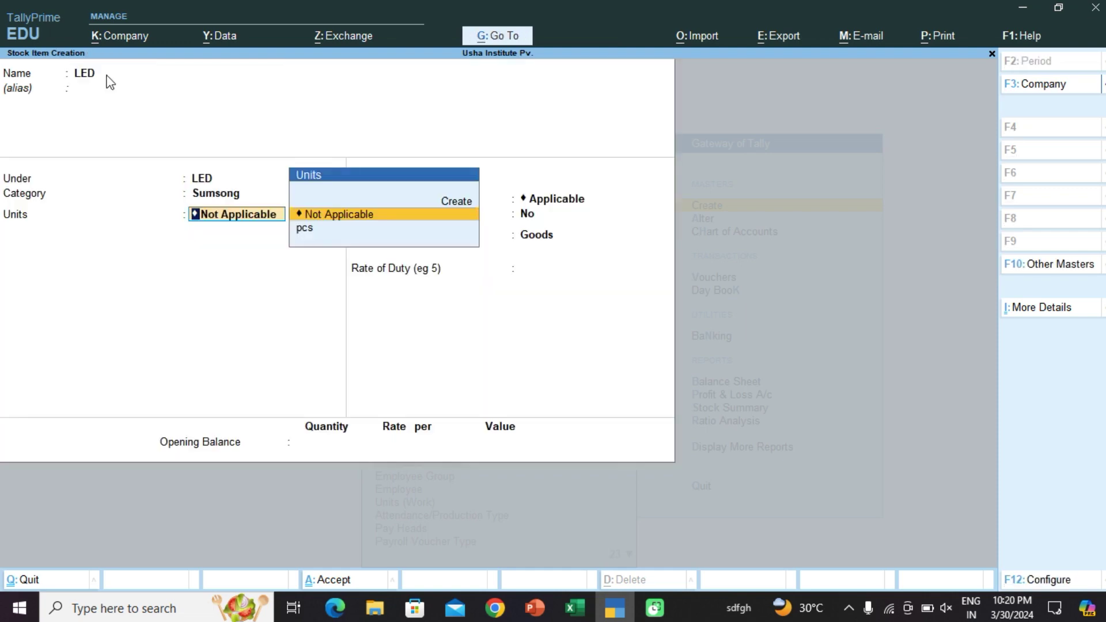
key("Down")
key("Return")
key("Return")
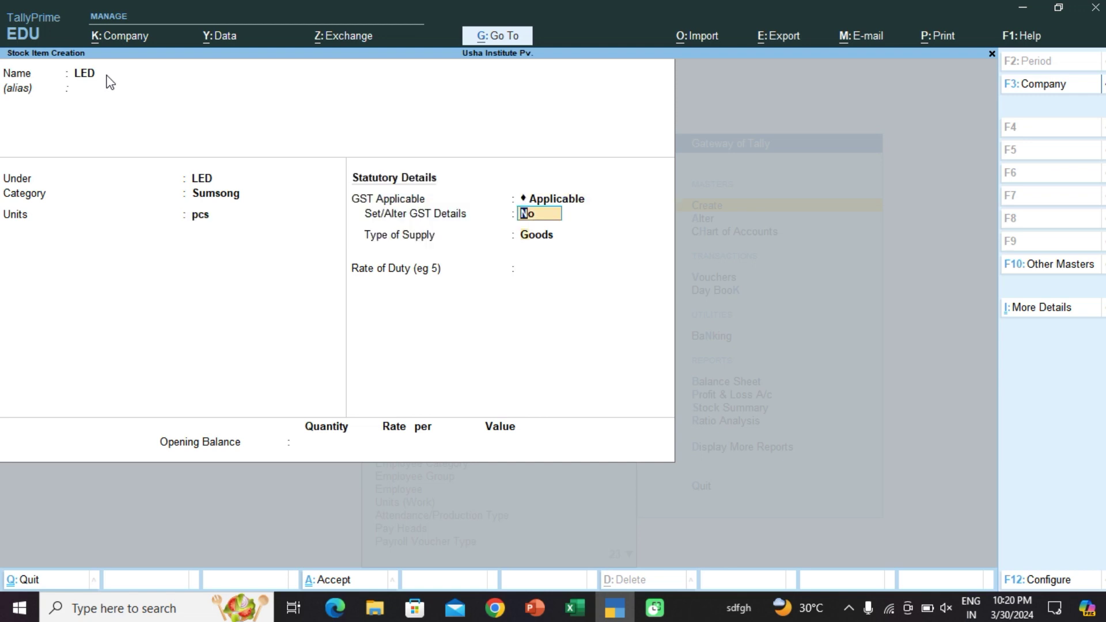
key("Return")
key("Return")
Step: Enter LED opening balance of 200 pcs at rate 5,000, checked in the Excel price list
key("Return")
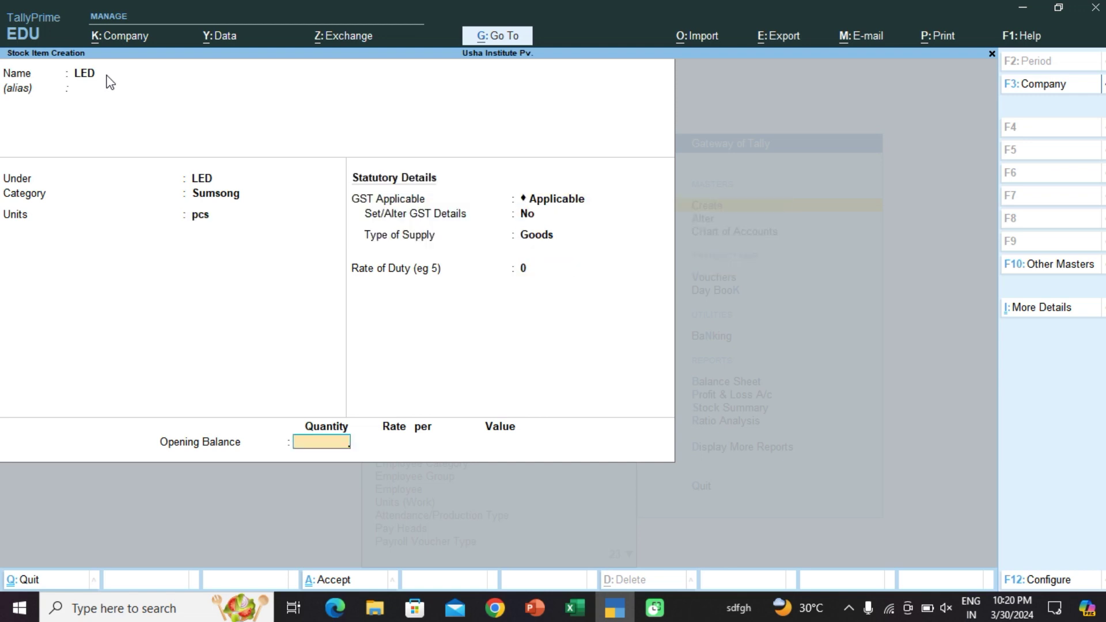
type("200")
key("Return")
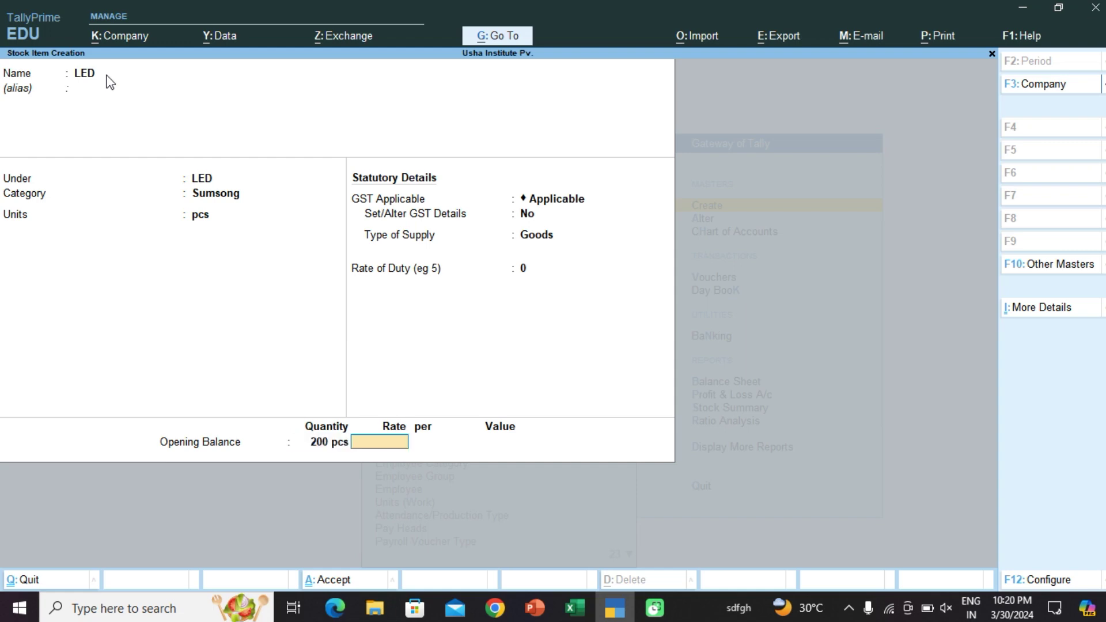
left_click(568, 615)
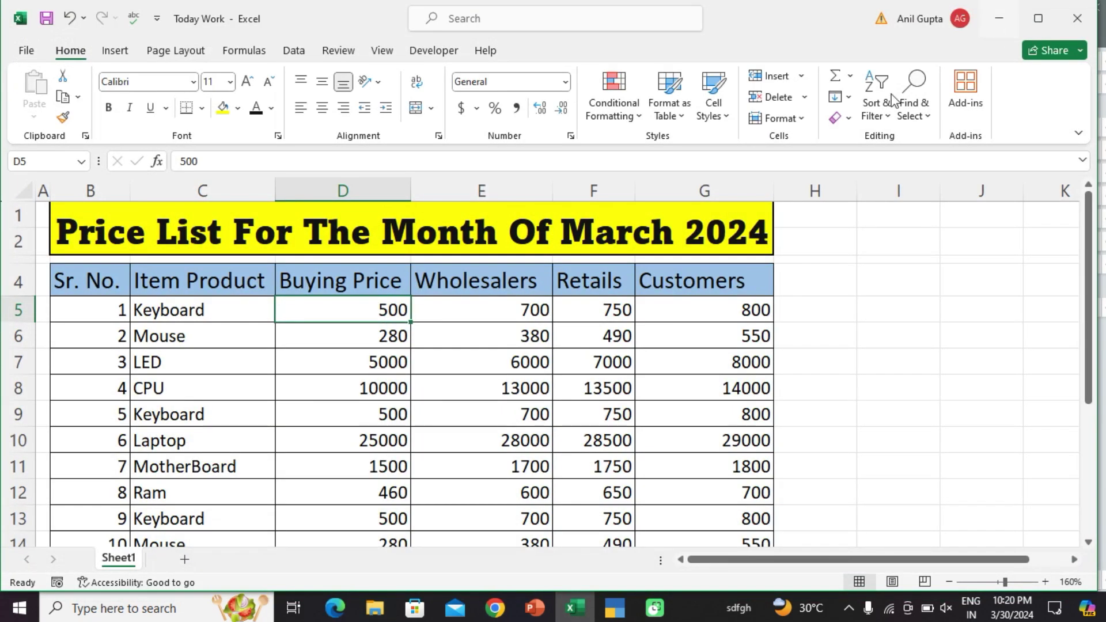
left_click(1000, 19)
type("5,000")
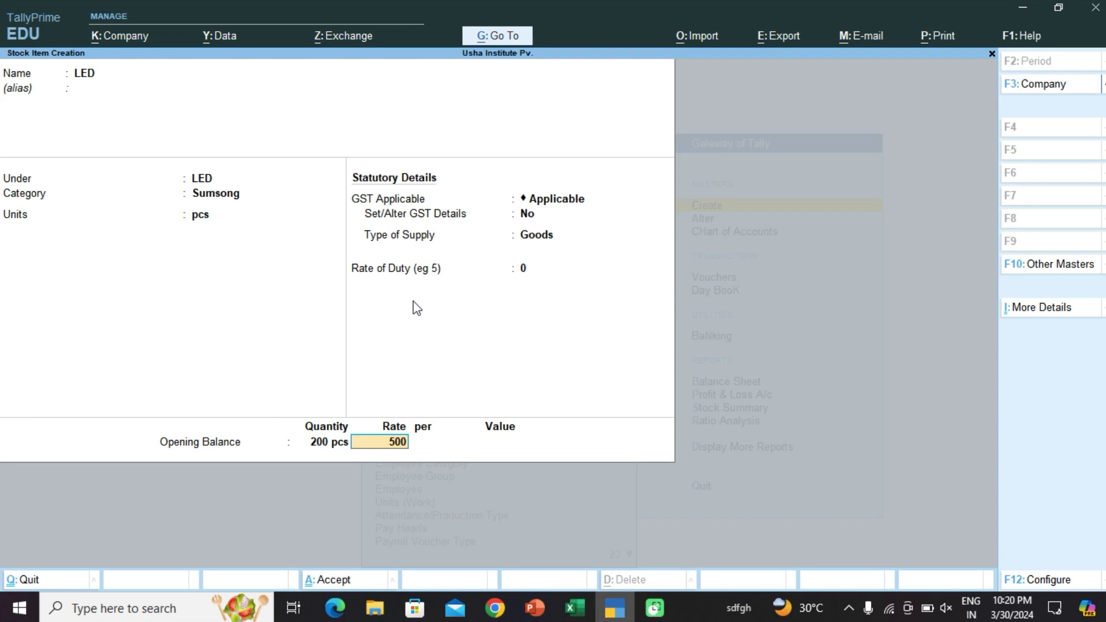
key("Return")
key("Return")
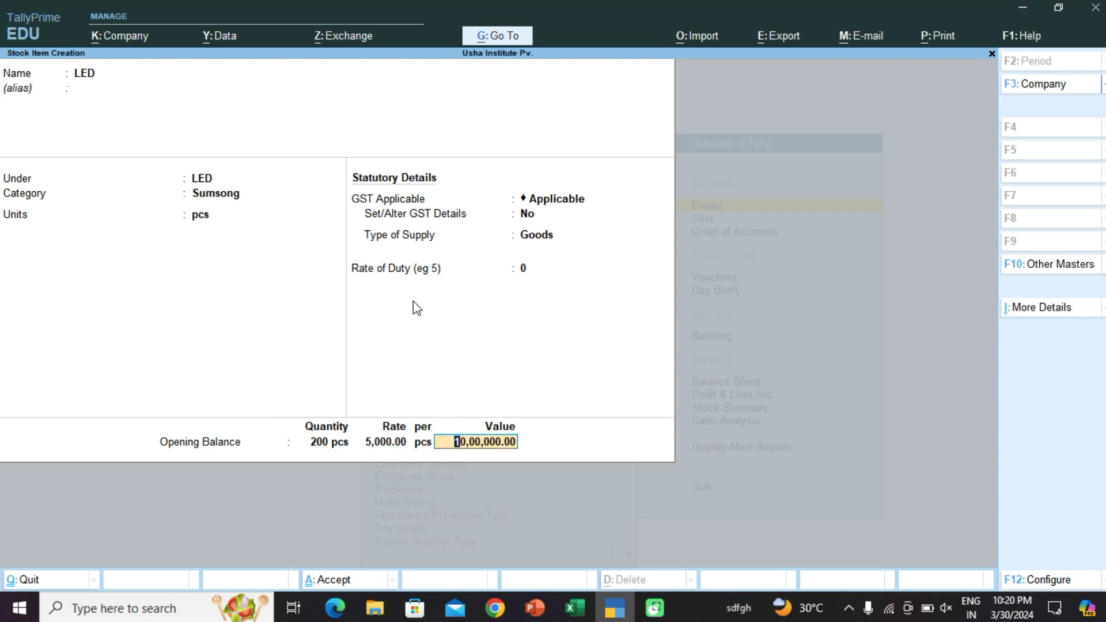
key("Return")
key("Return")
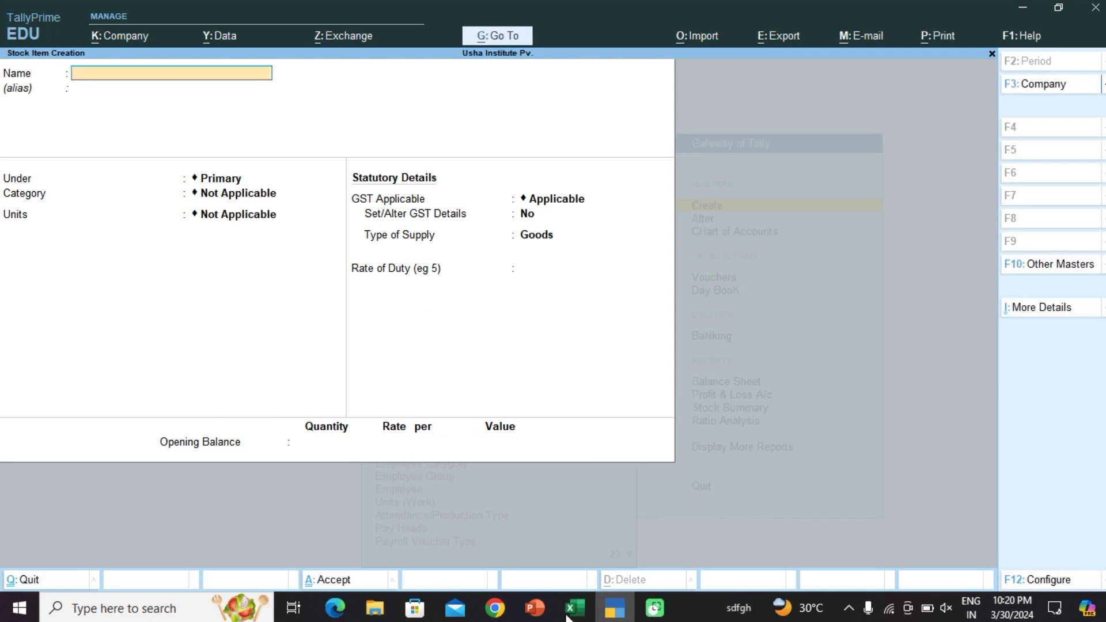
Step: Name a new stock item CPU, creating a new CPU stock group and a new Dell category
left_click(565, 615)
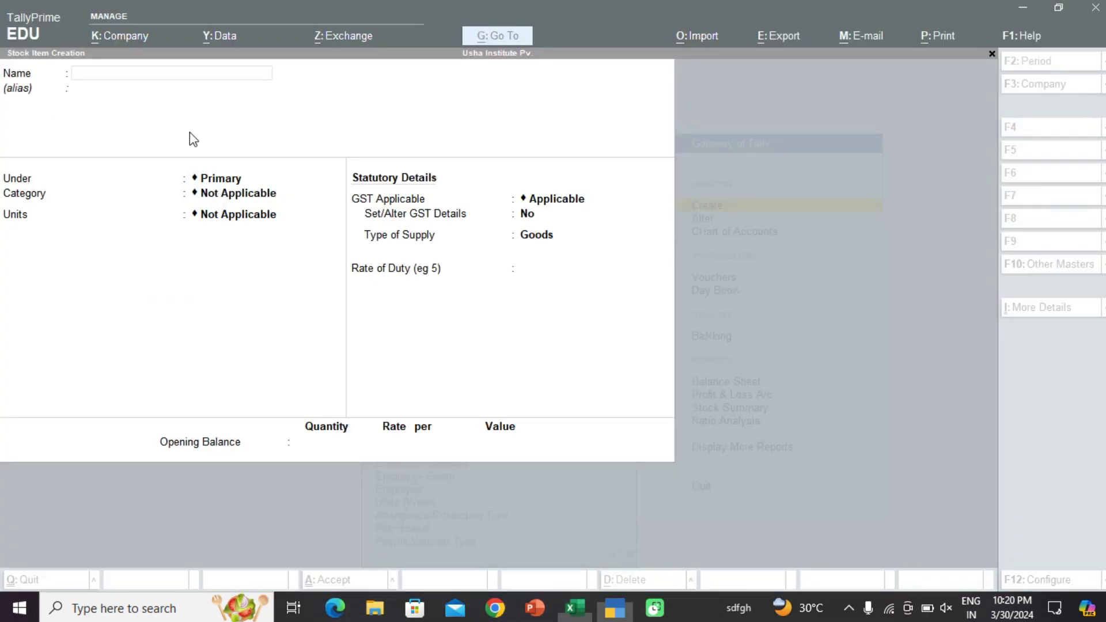
left_click(999, 19)
type("CPU")
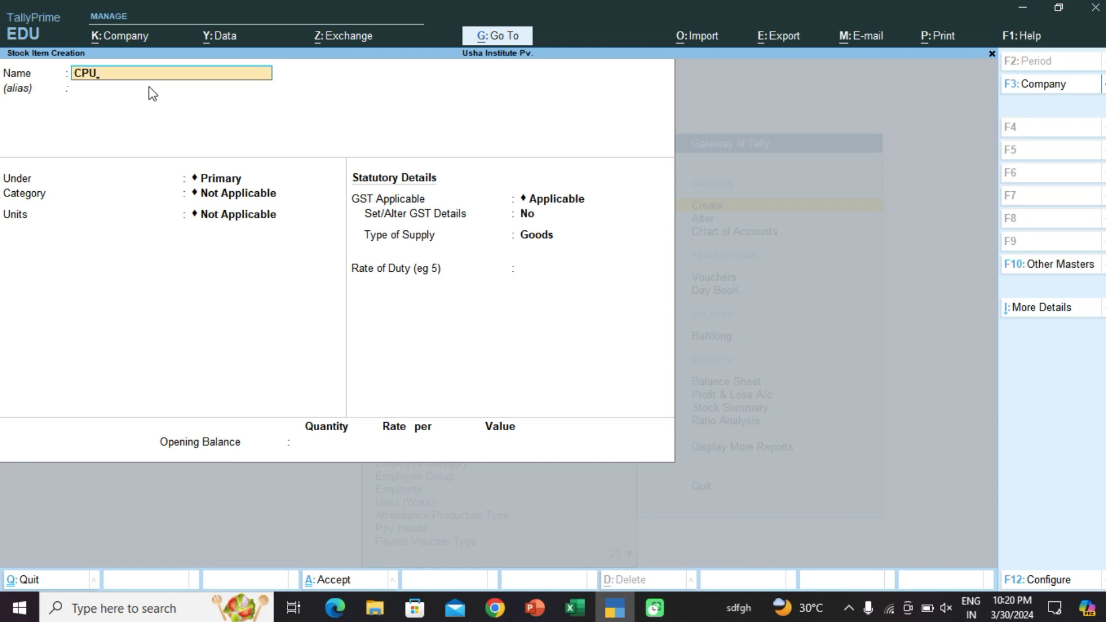
key("Return")
key("Return")
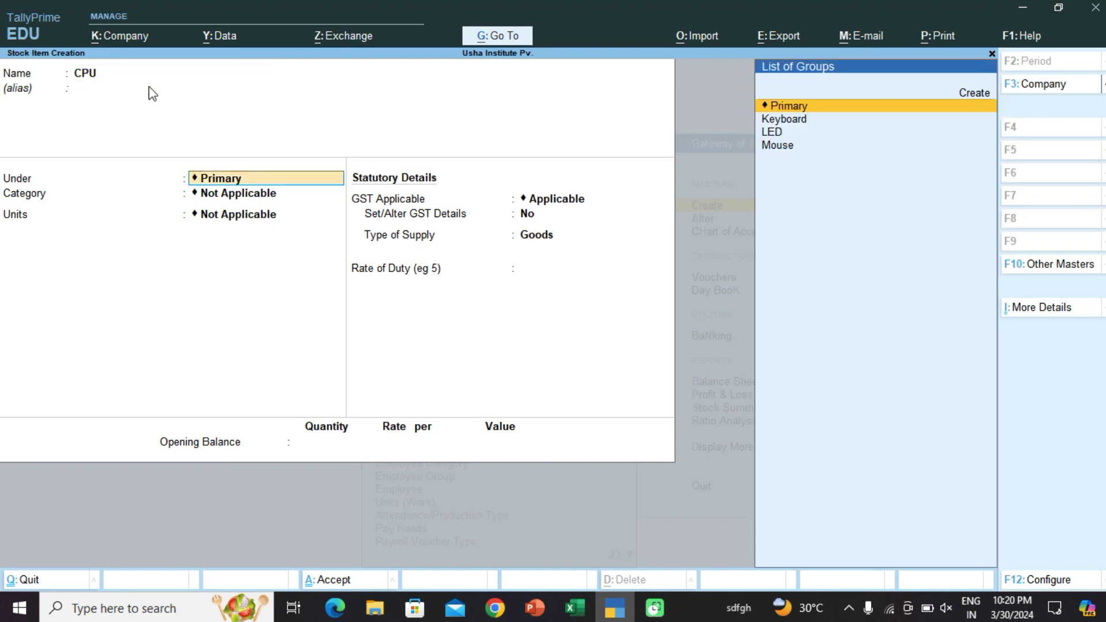
key("alt+c")
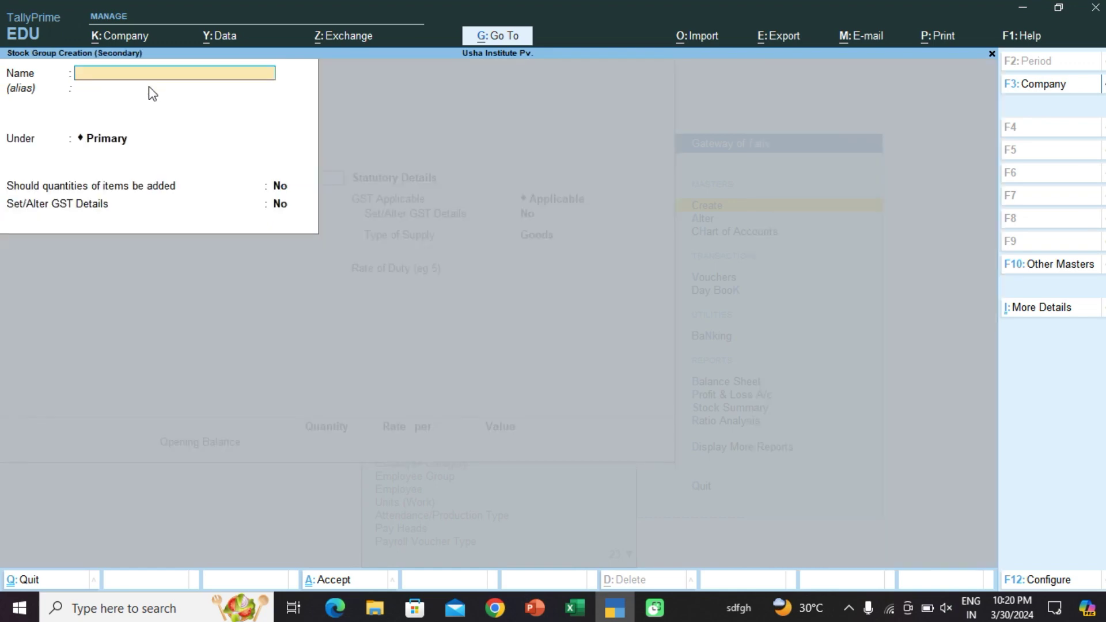
type("CPU")
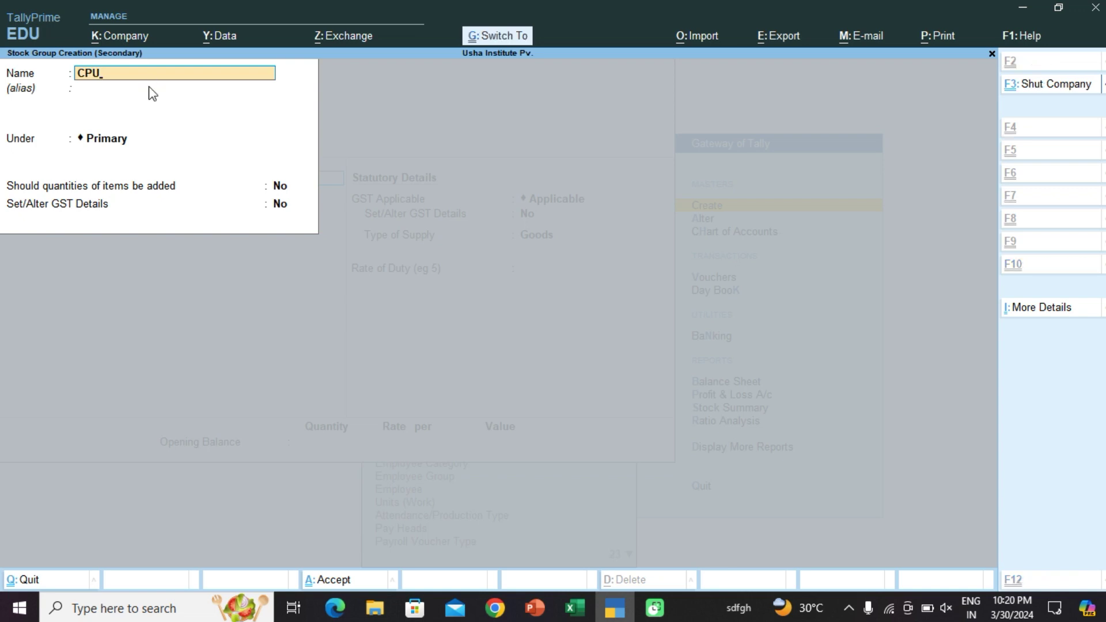
key("ctrl+a")
key("Up")
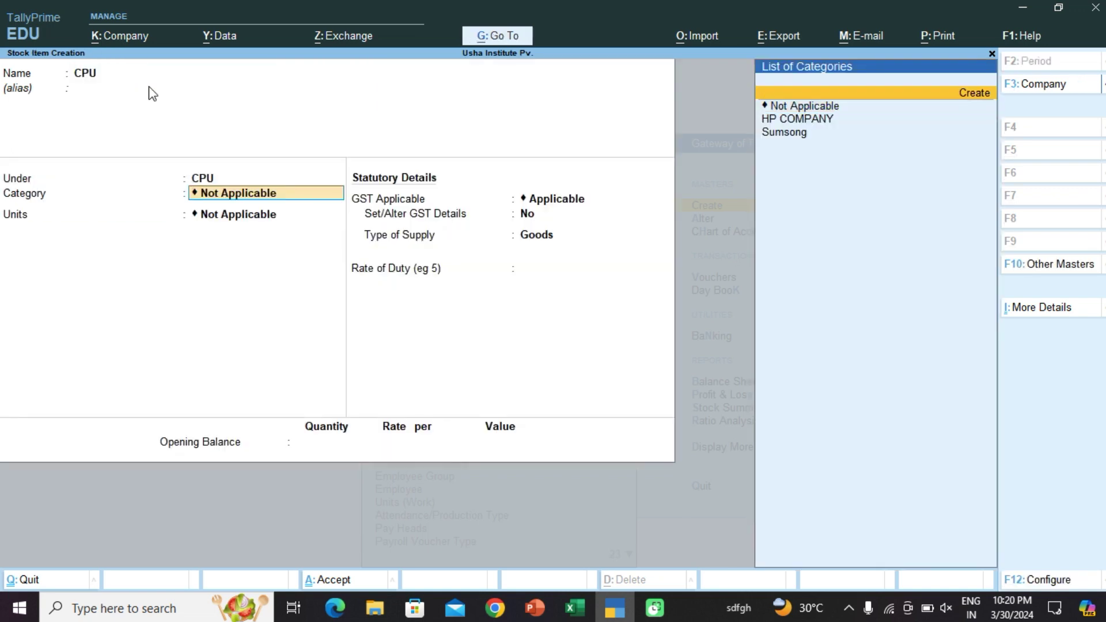
key("Return")
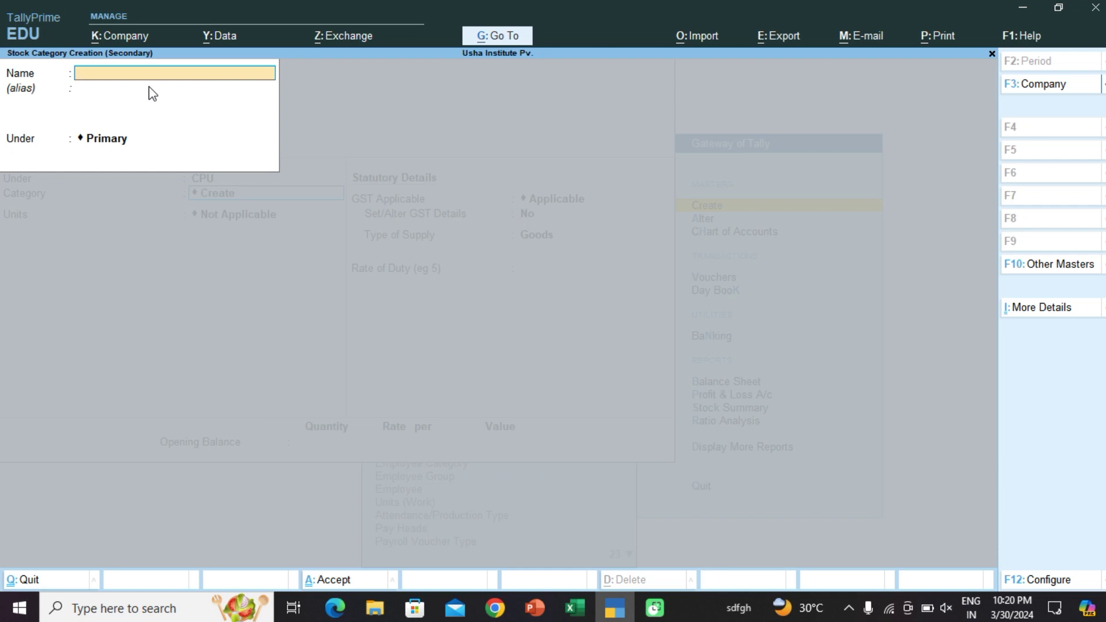
type("Dell")
key("ctrl+a")
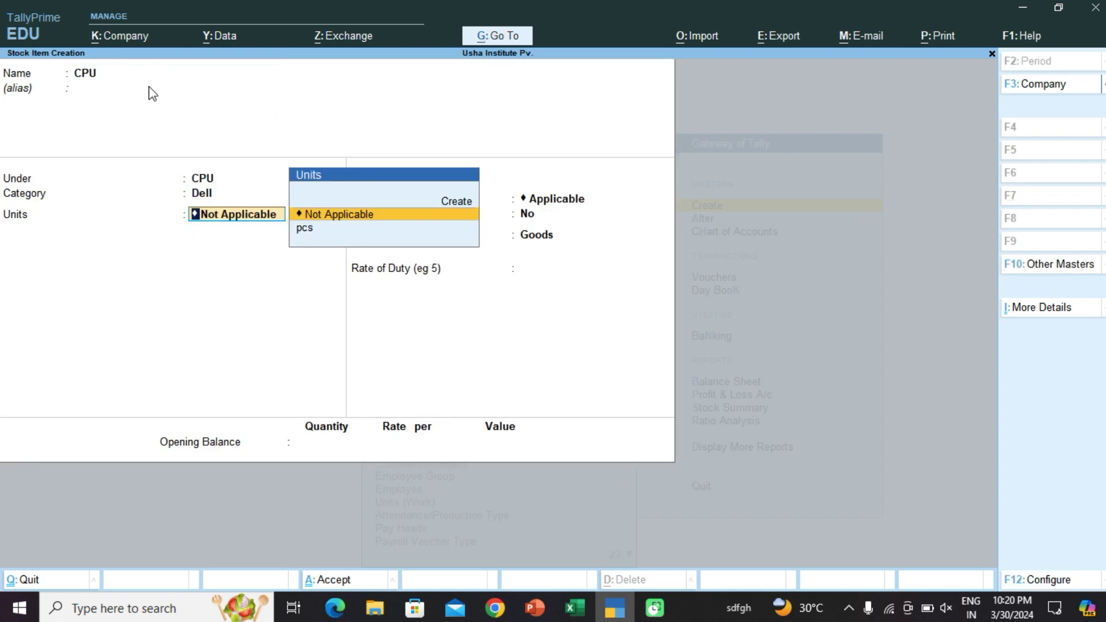
Step: Set the CPU item's unit to pcs with an opening balance of 100 pcs at 10,000, and accept it
key("Down")
key("Return")
key("Return")
key("Return")
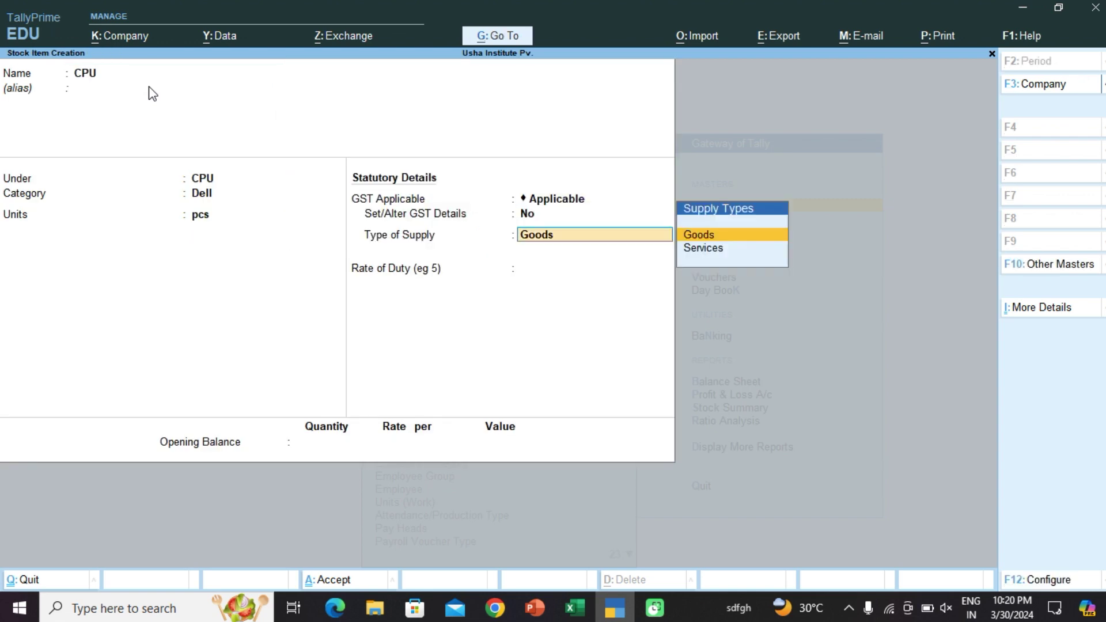
key("Return")
key("Return")
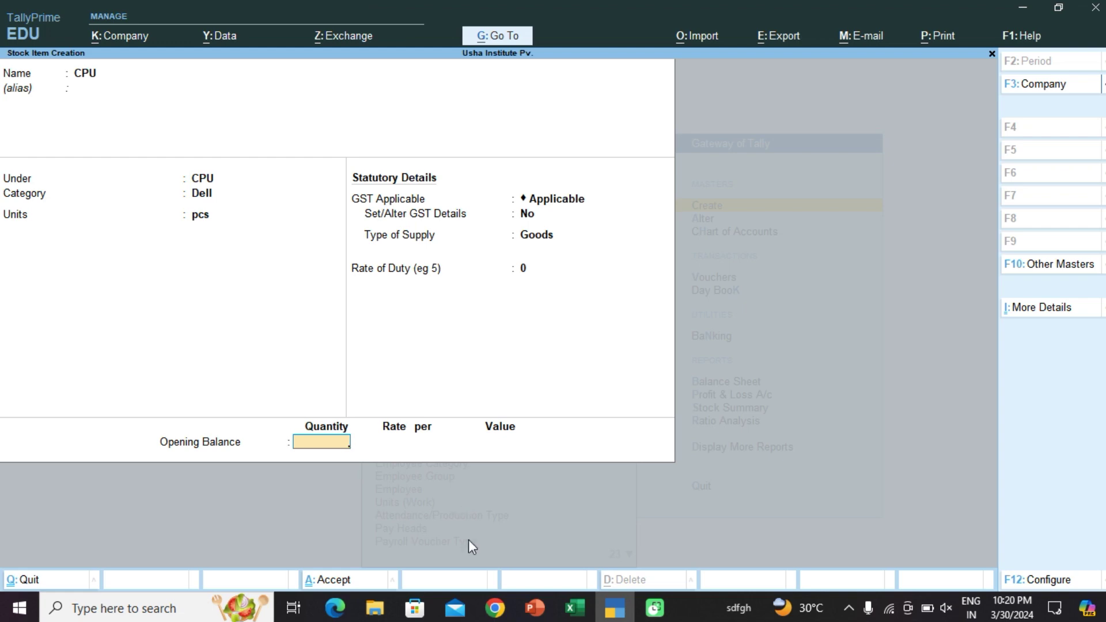
type("100")
key("Return")
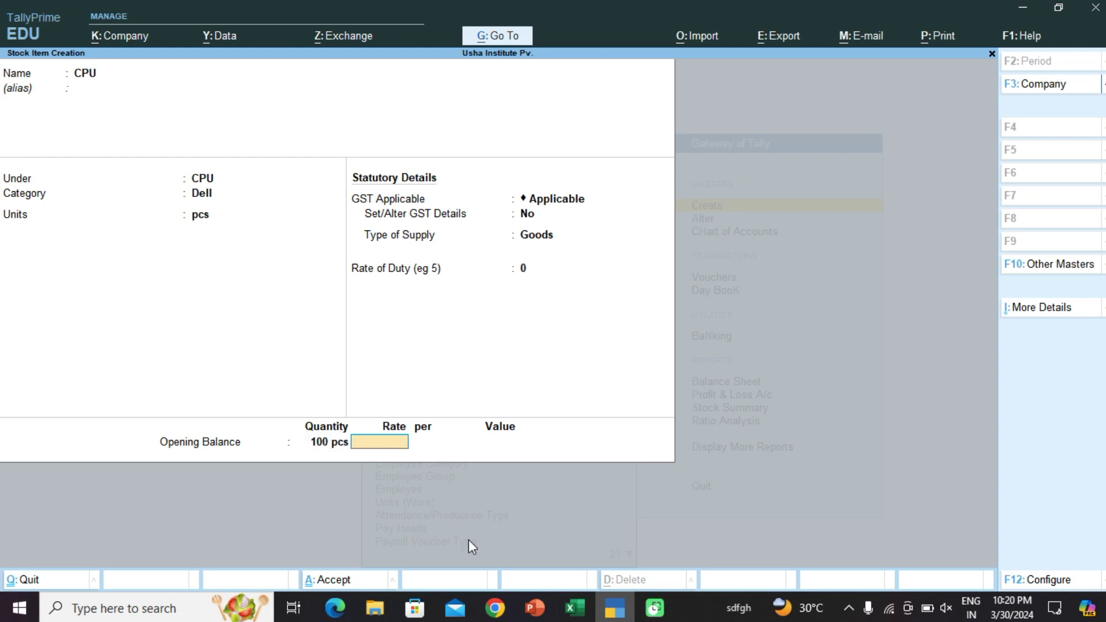
left_click(575, 608)
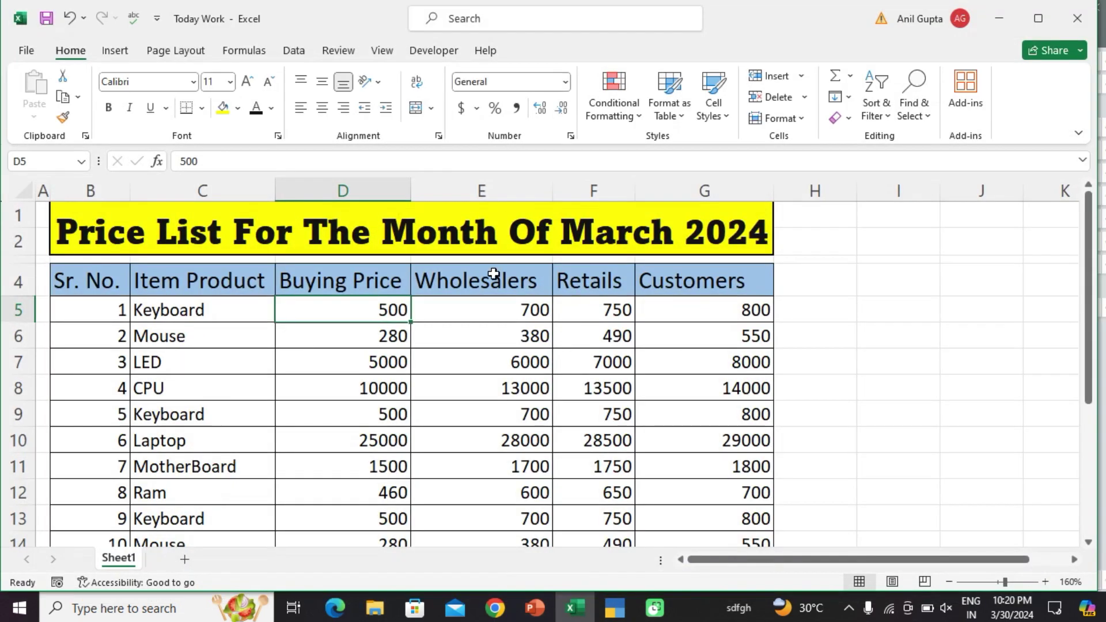
left_click(999, 18)
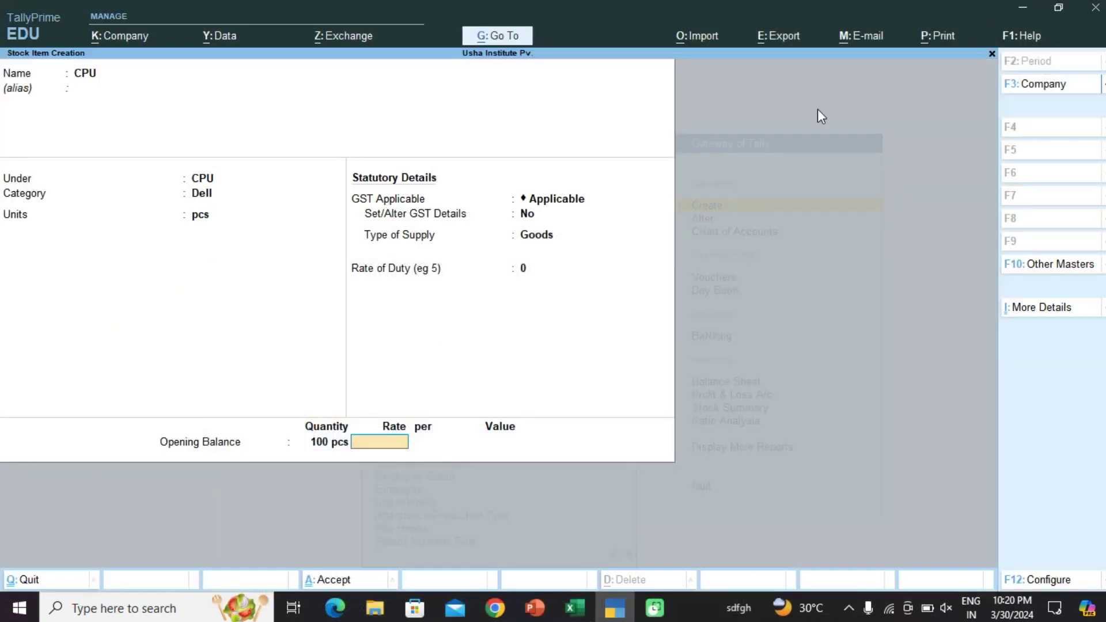
type("10000")
key("Return")
key("Return")
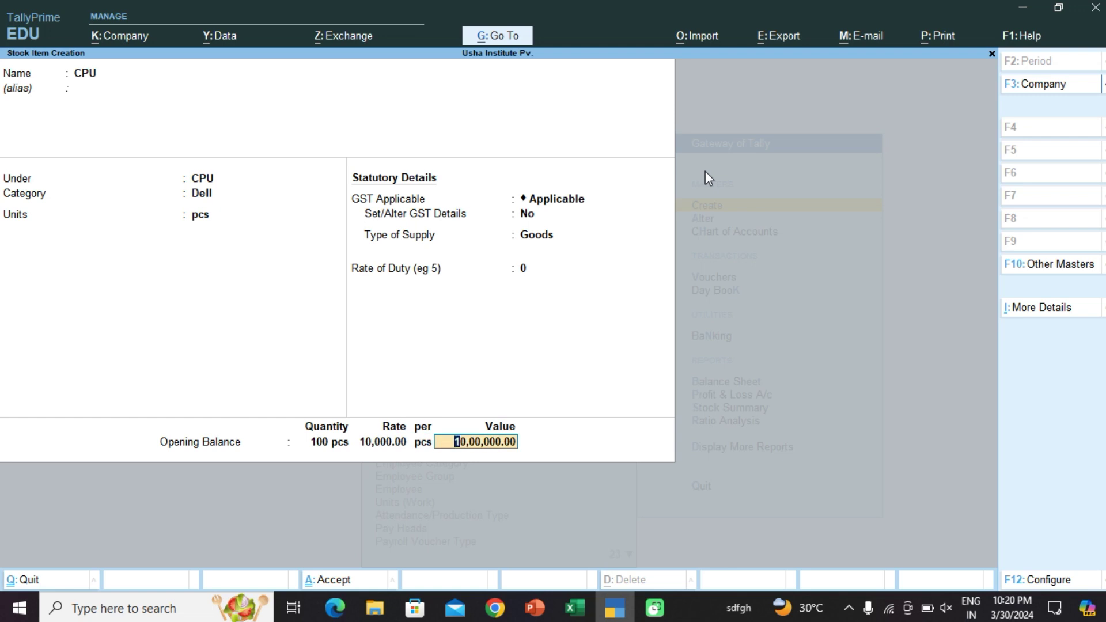
key("Return")
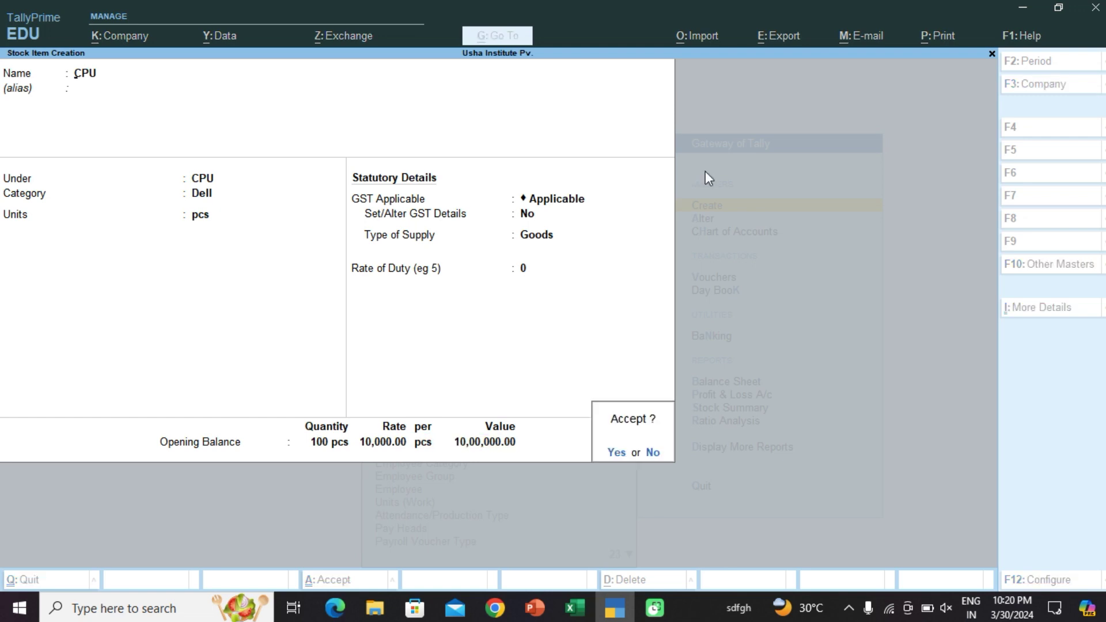
key("Return")
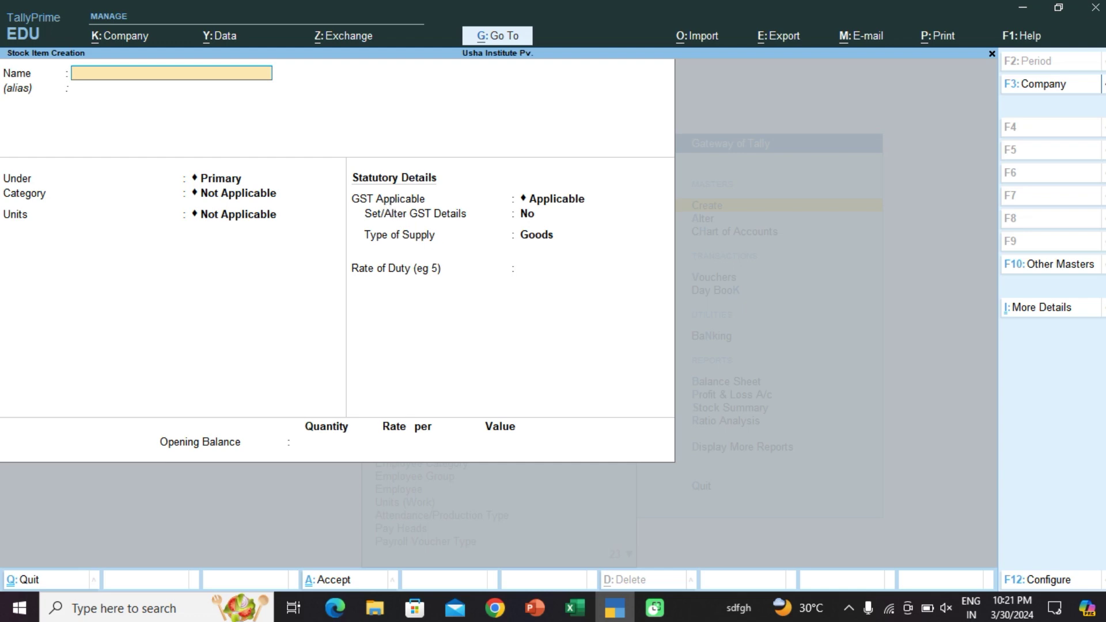
Step: Leave stock item creation and choose Price List (Stock Group) from the List of Masters
left_click(575, 608)
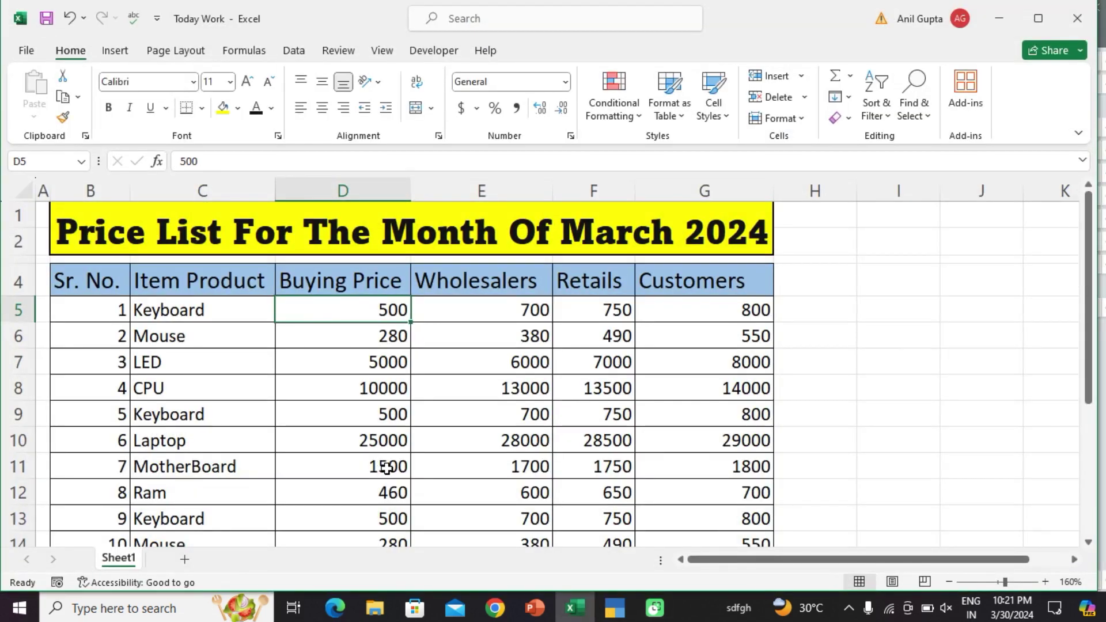
scroll(613, 378, "up", 1)
left_click(614, 608)
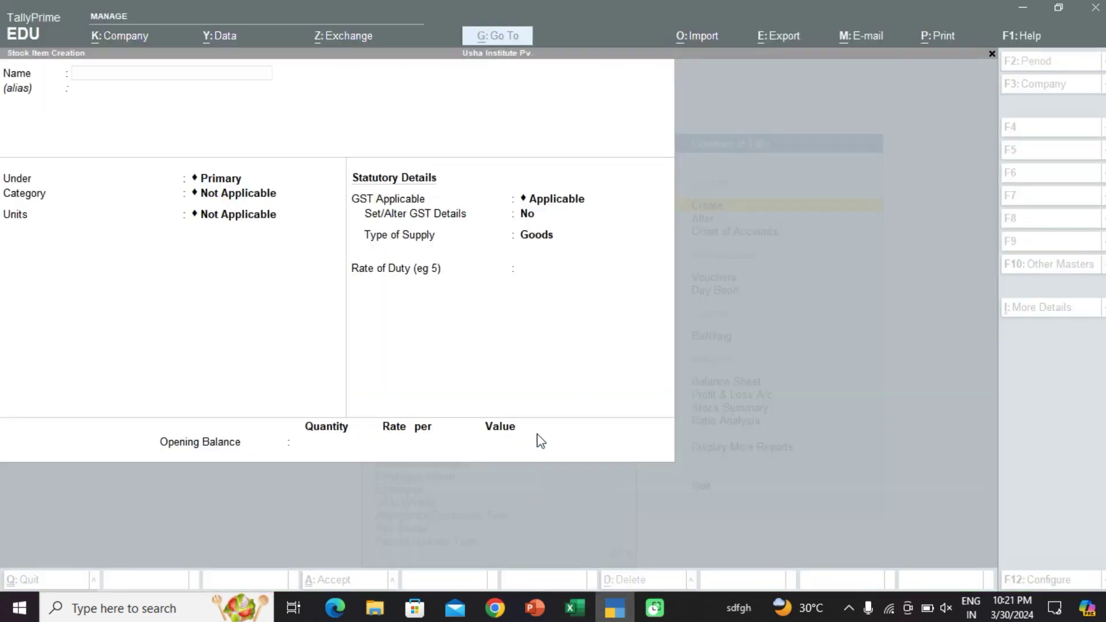
key("Escape")
key("Escape")
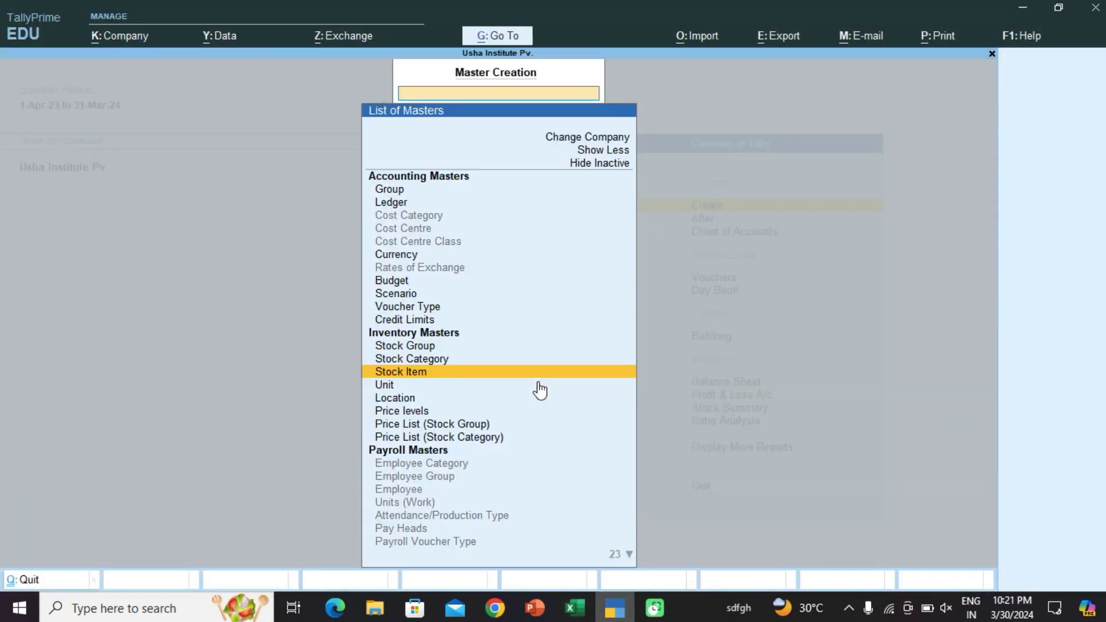
key("Return")
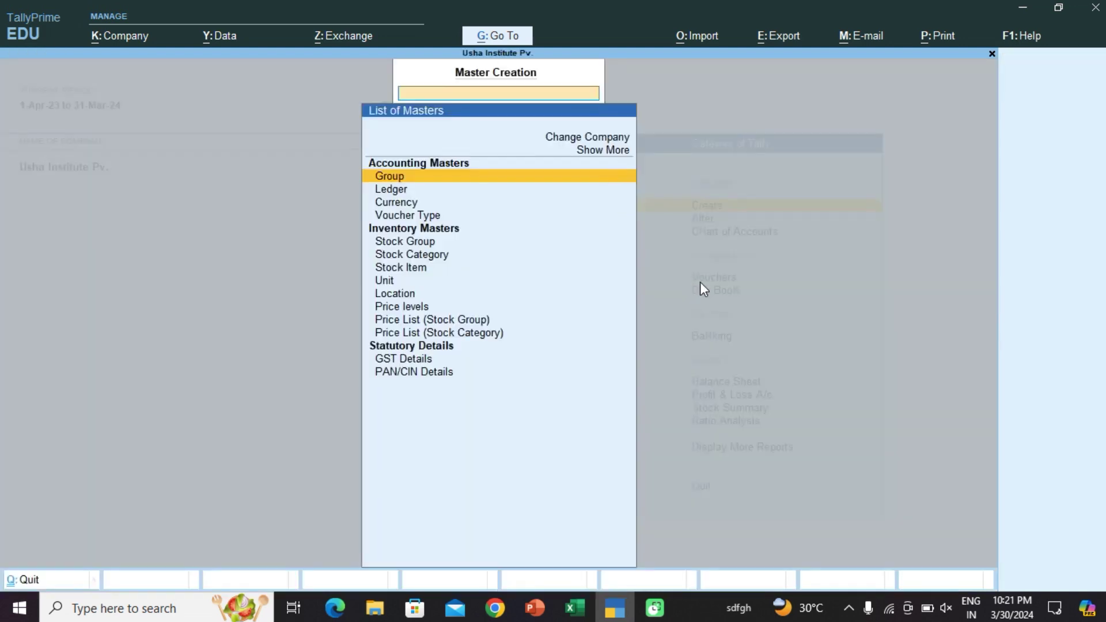
key("Down")
key("Down")
key("Down")
key("Down")
key("Down")
key("Down")
key("Down")
key("Down")
key("Down")
key("Down")
key("Down")
key("Down")
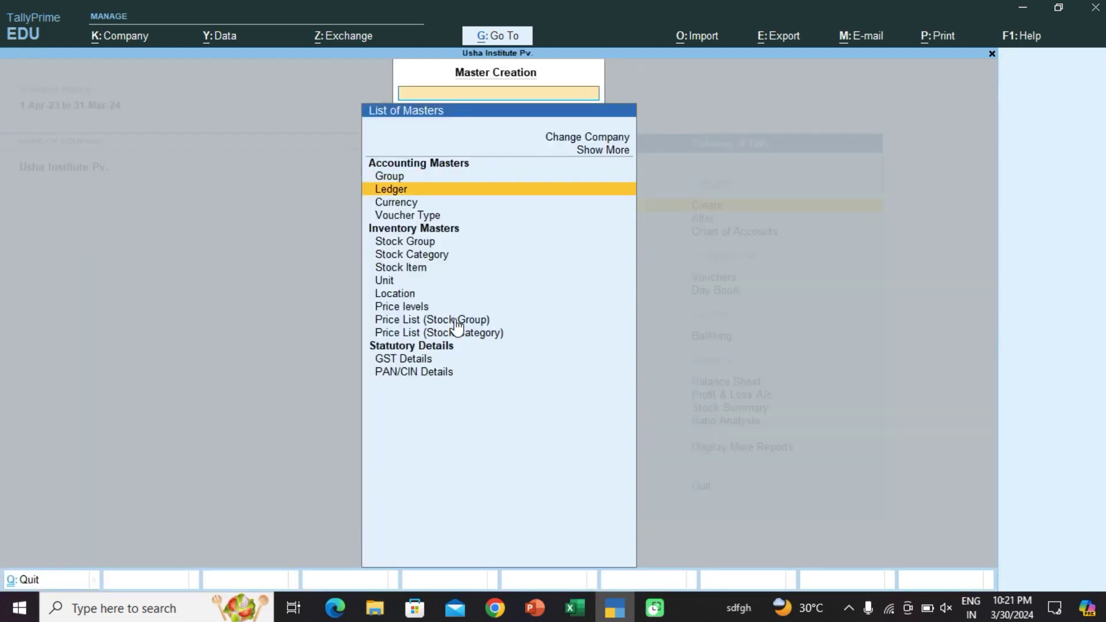
key("Up")
key("Up")
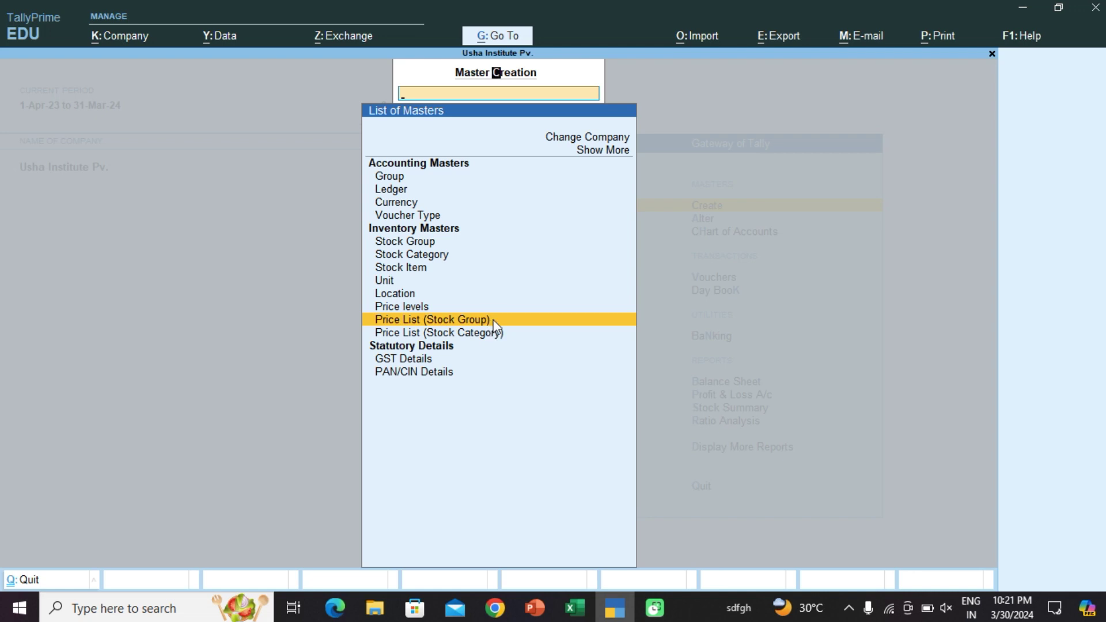
left_click(494, 326)
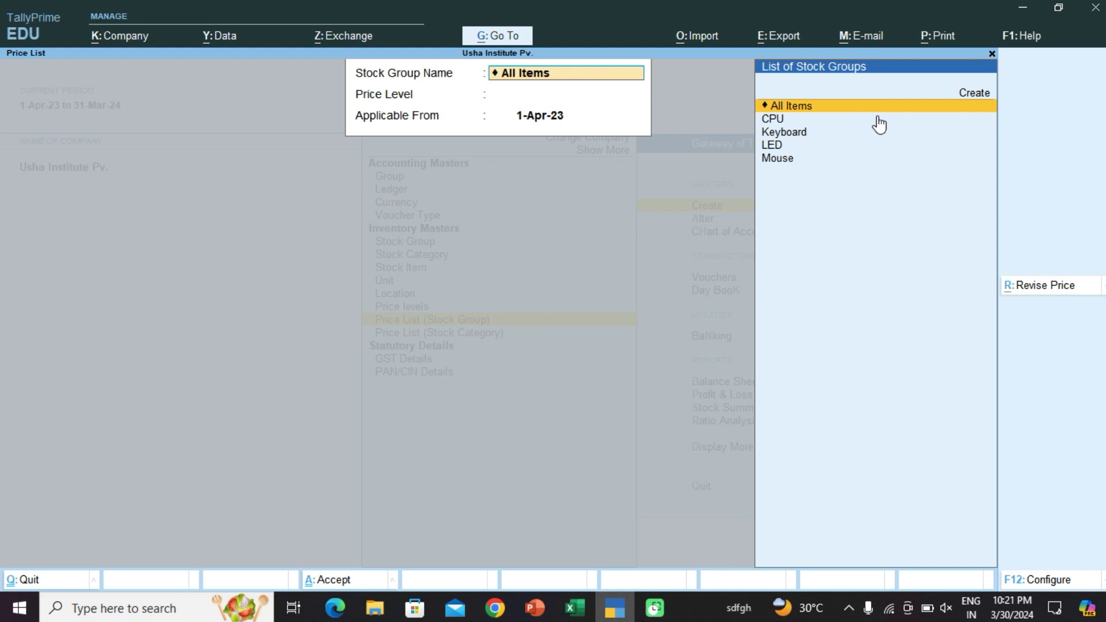
Step: Set up the price list for All Items at the Wholeshler level, starting 1-Apr-23
key("Return")
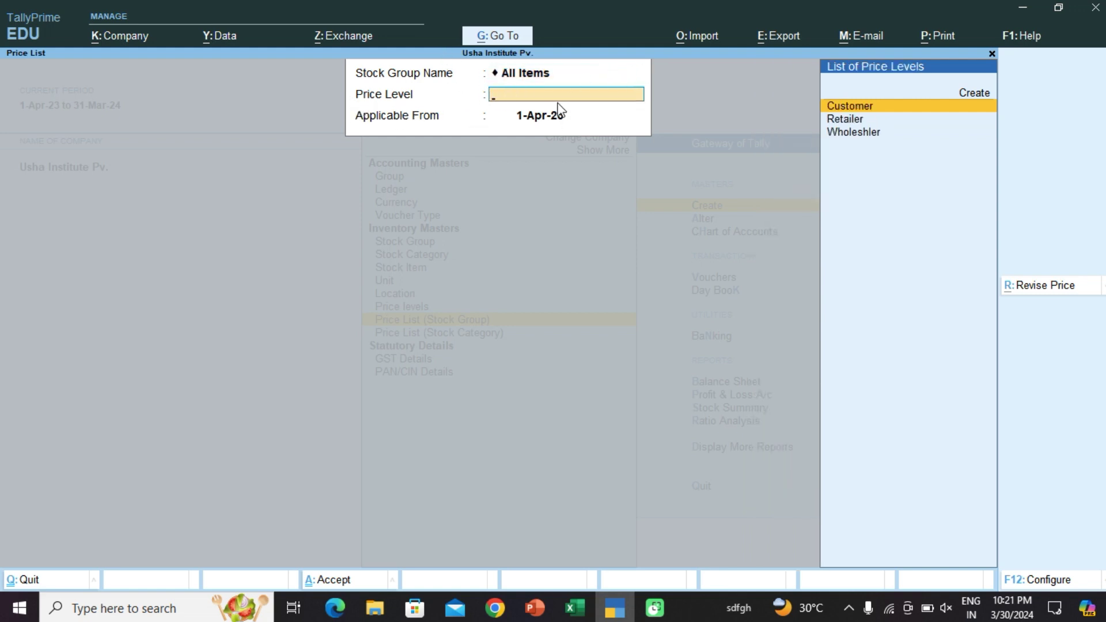
key("Down")
key("Down")
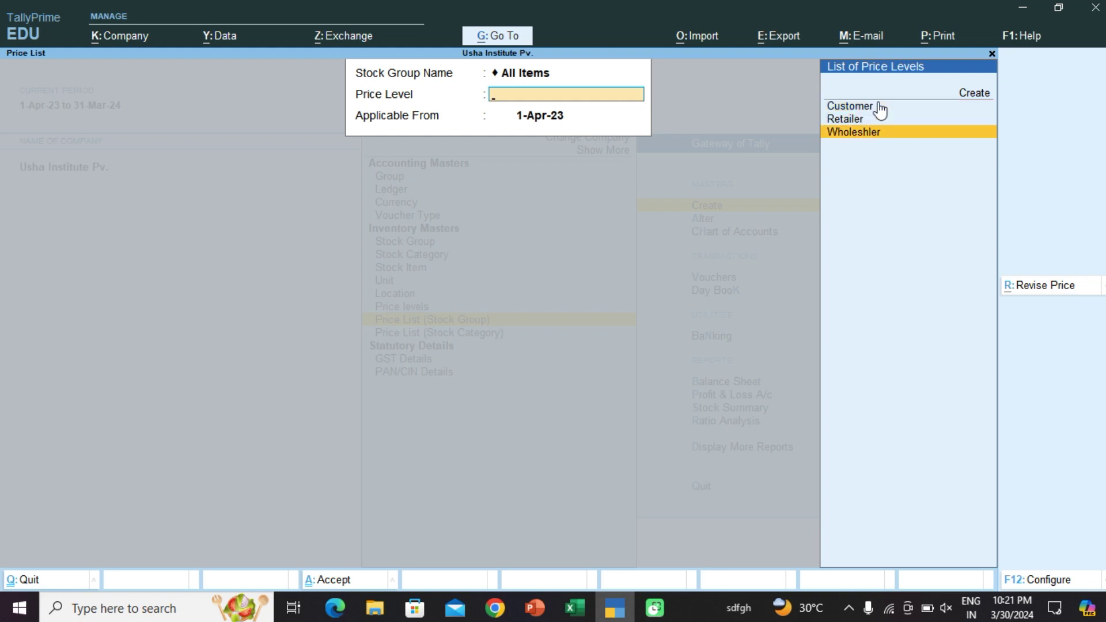
key("Return")
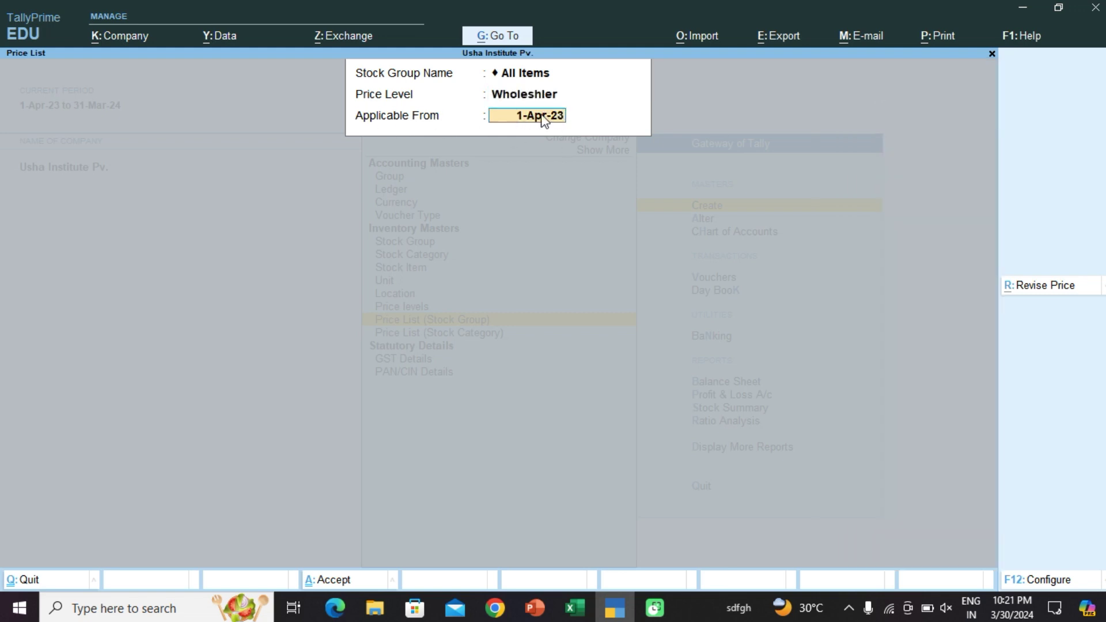
key("Return")
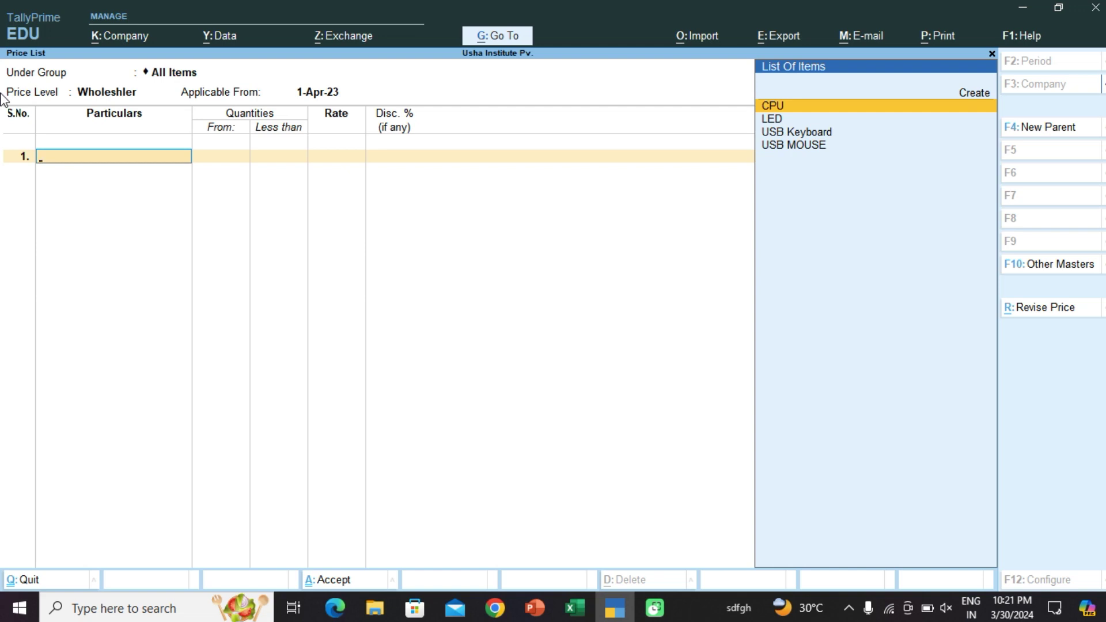
Step: Add USB Keyboard to the Wholeshler price list at a rate of 700
key("Down")
key("Down")
key("Down")
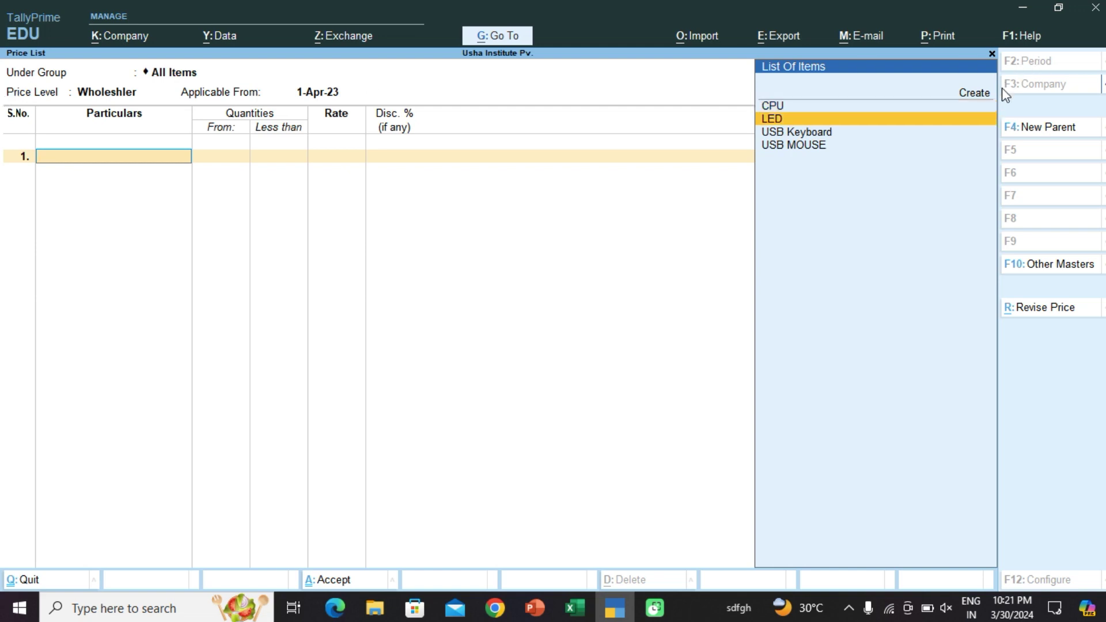
key("Up")
key("Return")
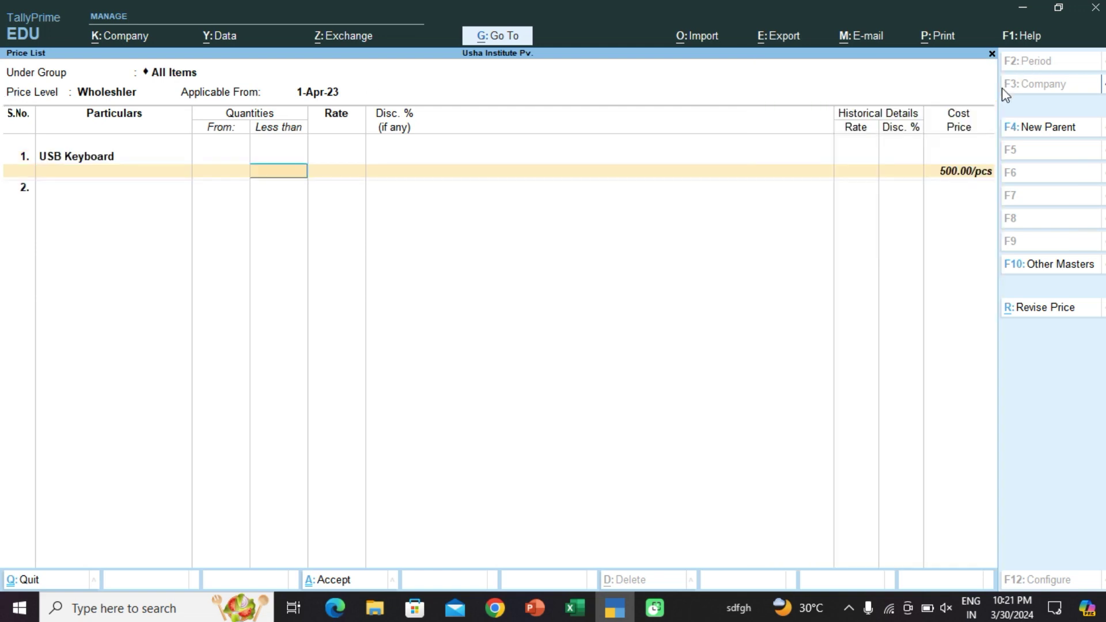
key("Return")
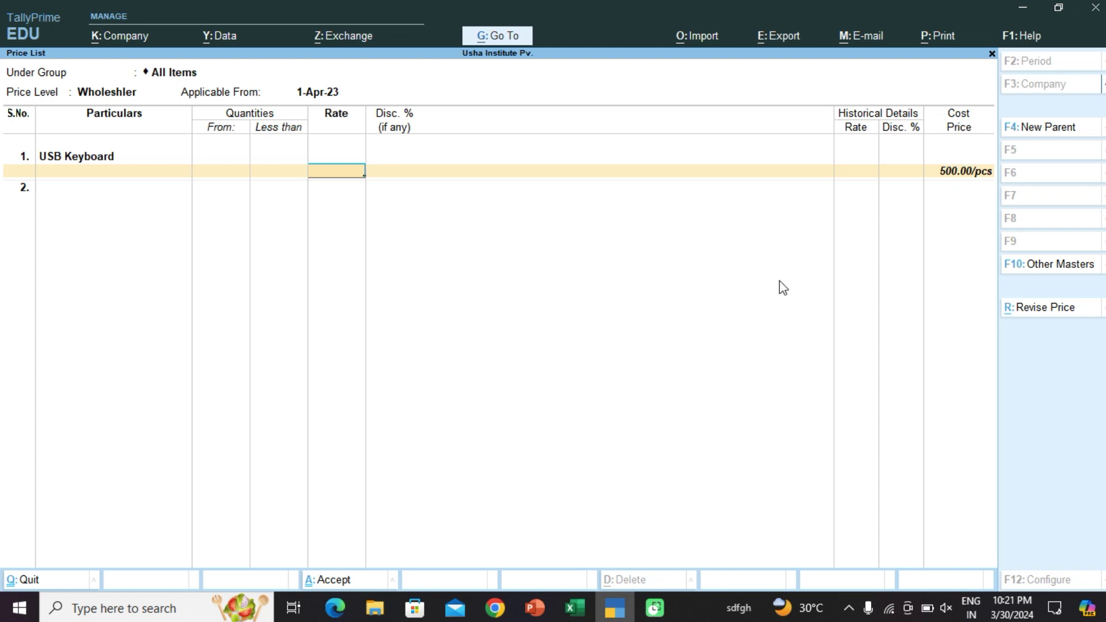
left_click(575, 609)
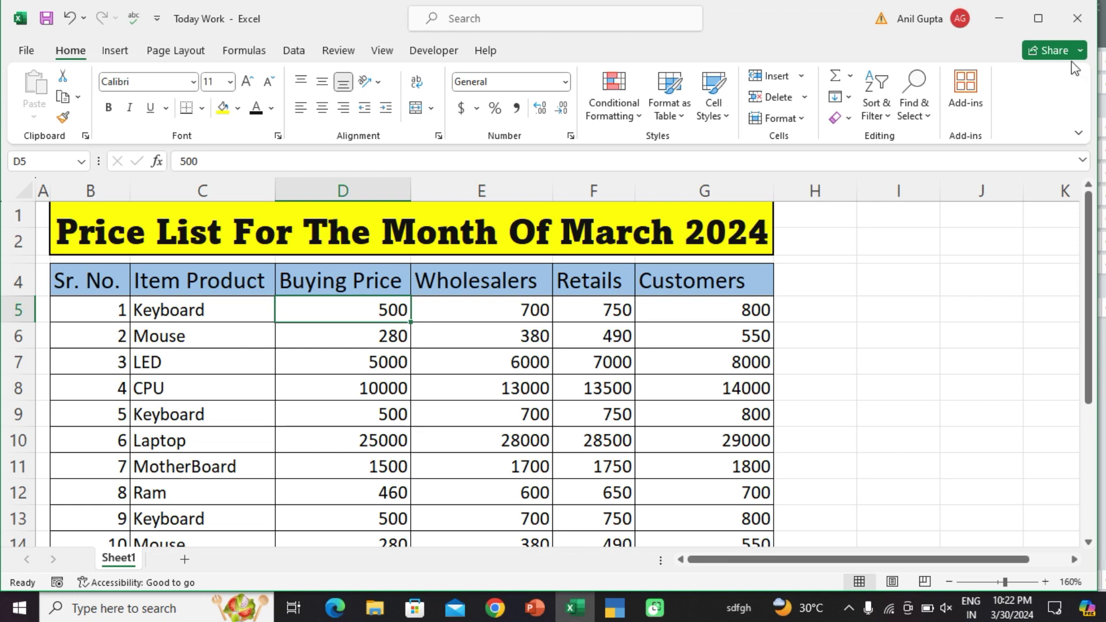
left_click(1001, 19)
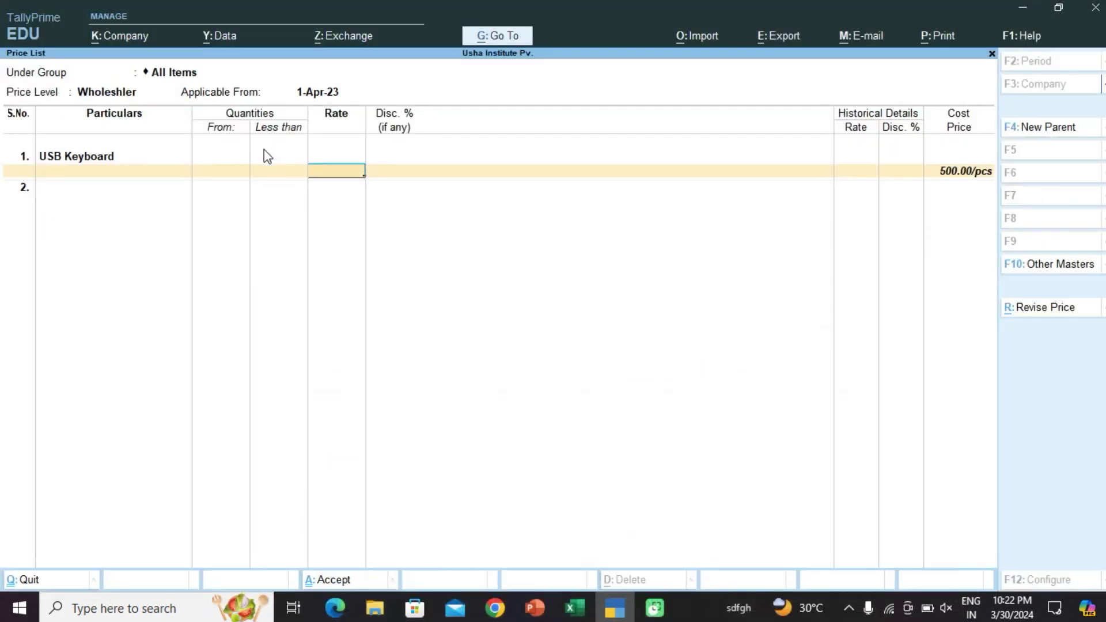
type("700")
key("Return")
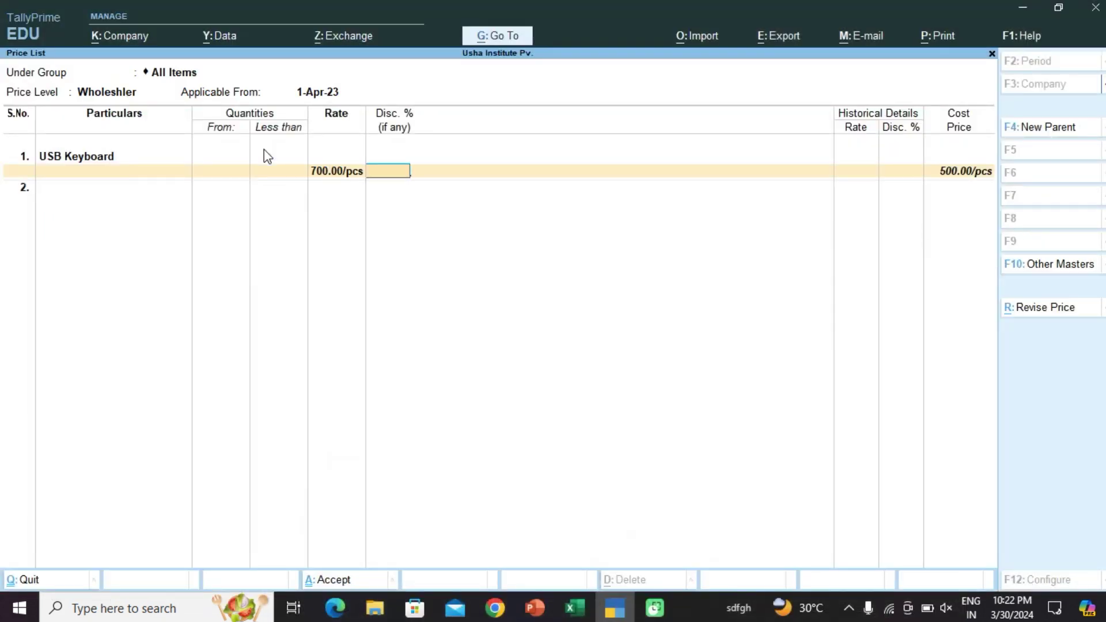
key("Return")
Step: Add USB MOUSE at 380 and LED at 6,000 to the Wholeshler price list
key("Up")
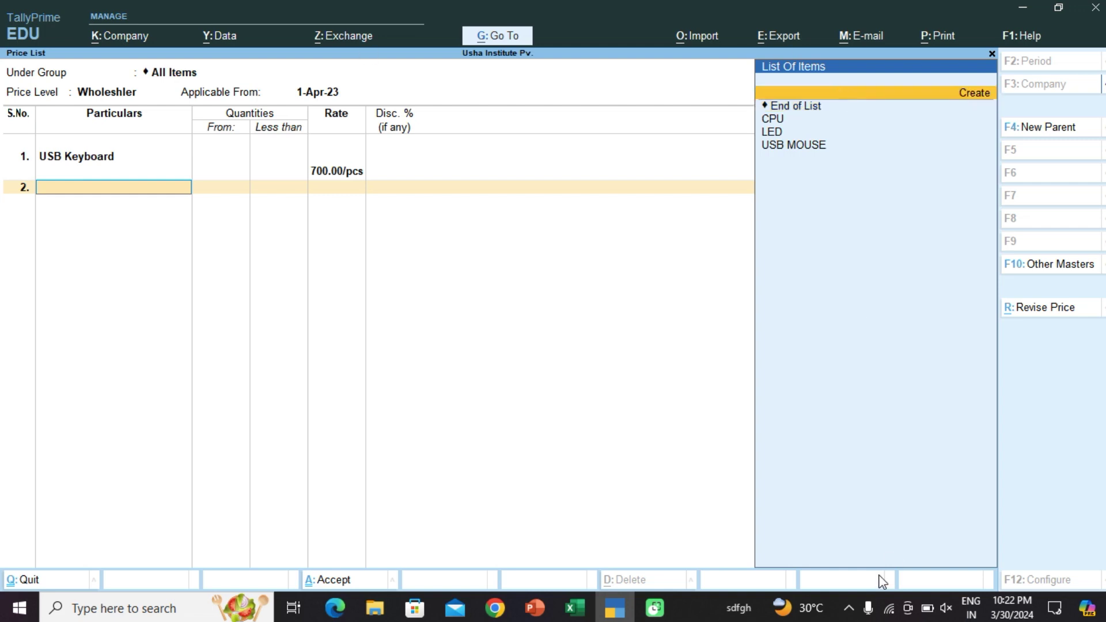
key("Down")
key("Down")
key("Down")
key("Down")
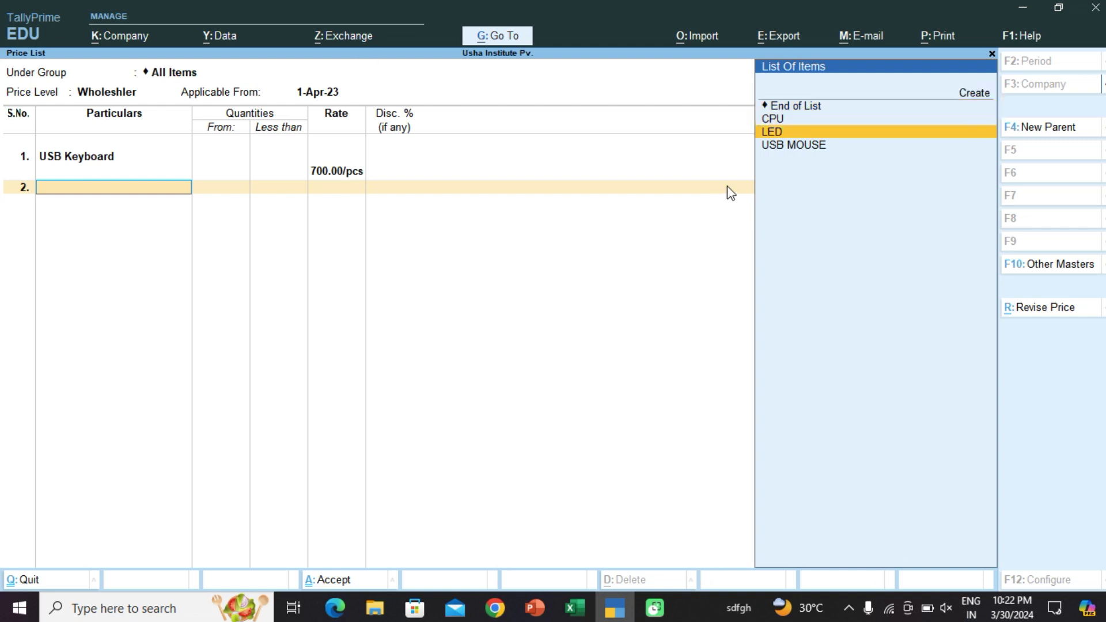
key("Return")
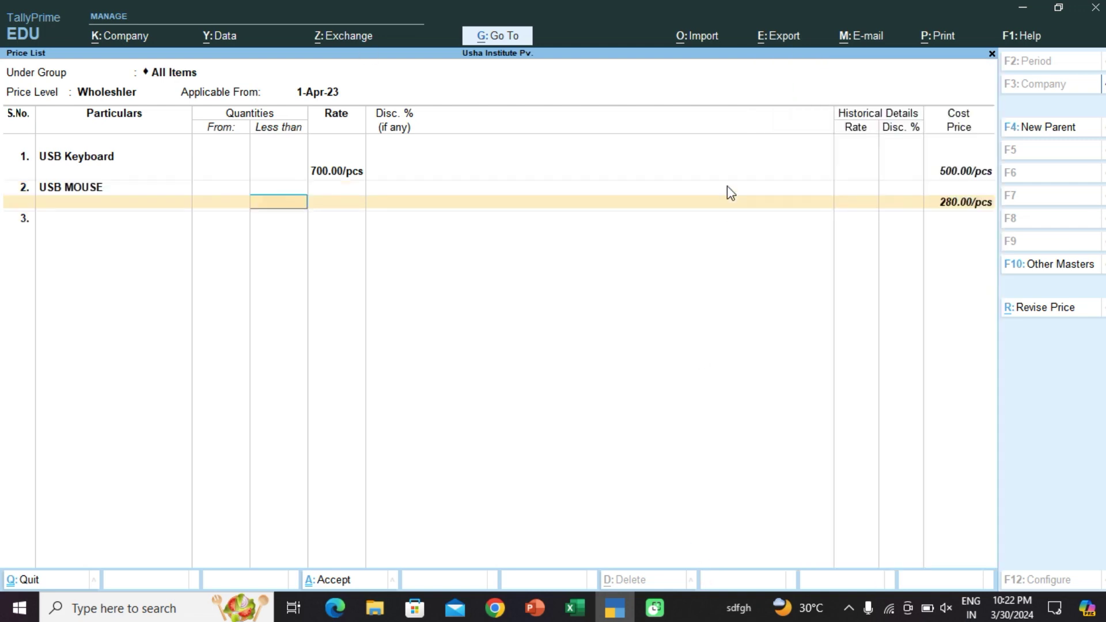
key("Return")
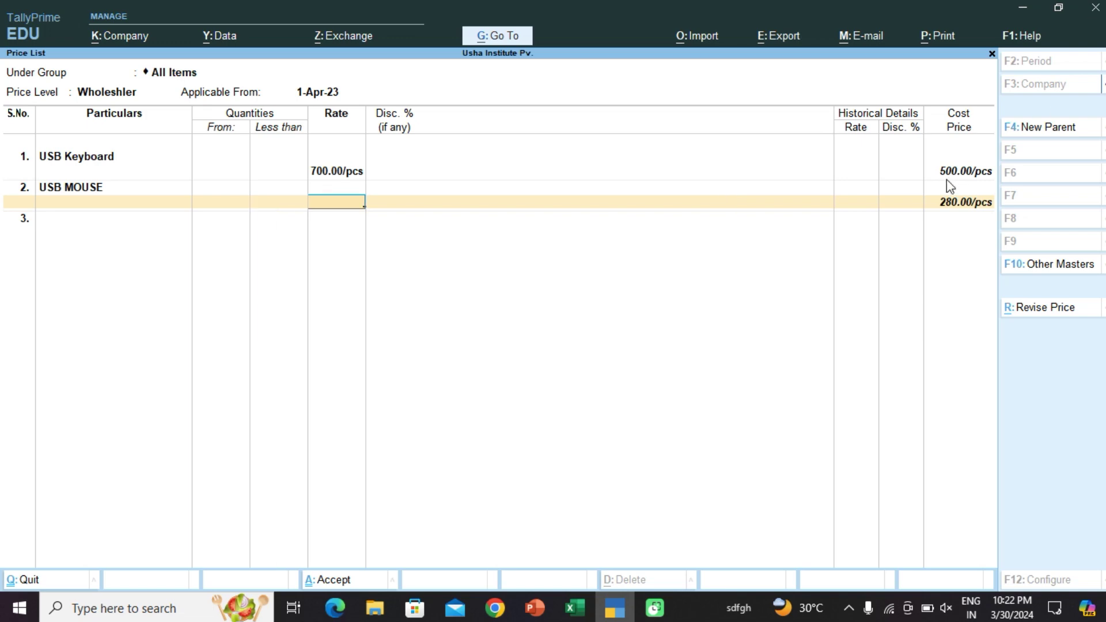
left_click(579, 604)
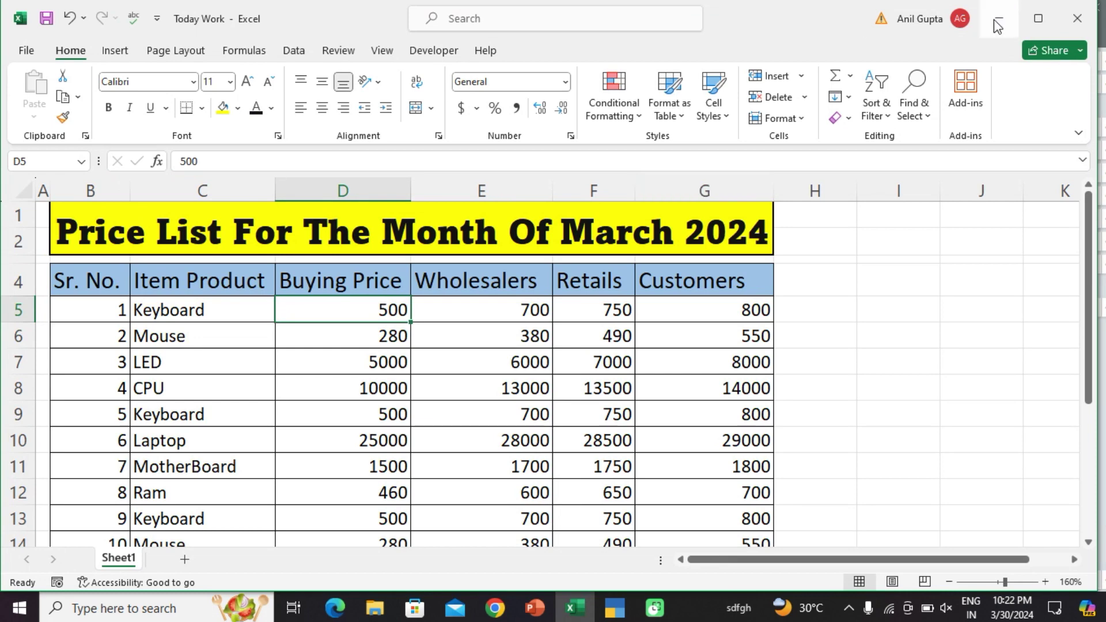
left_click(1023, 8)
type("0")
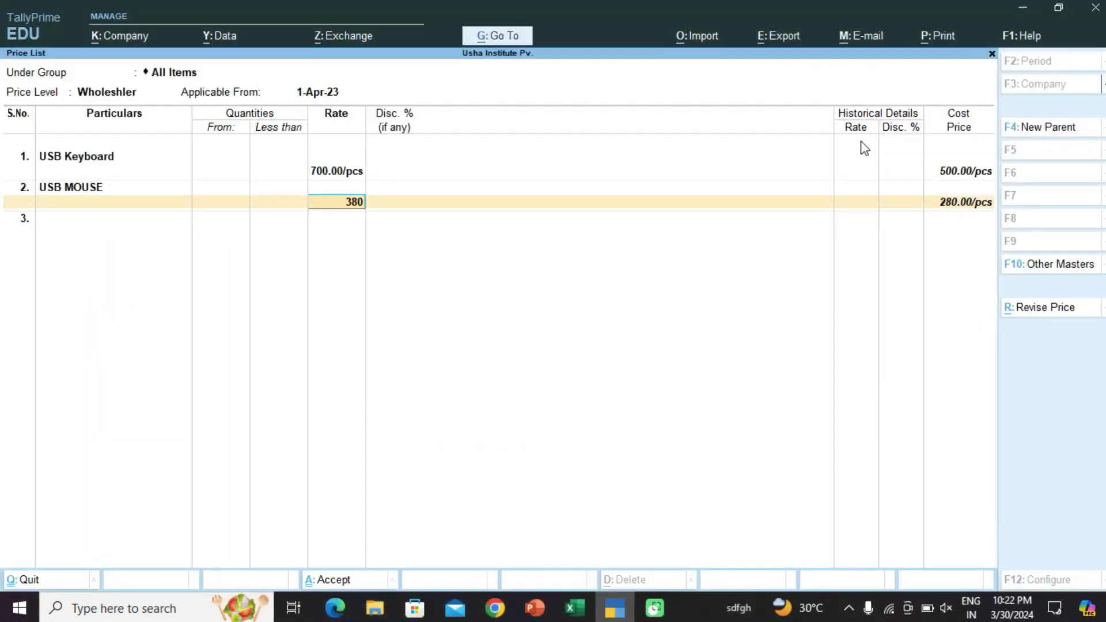
key("Return")
key("Return")
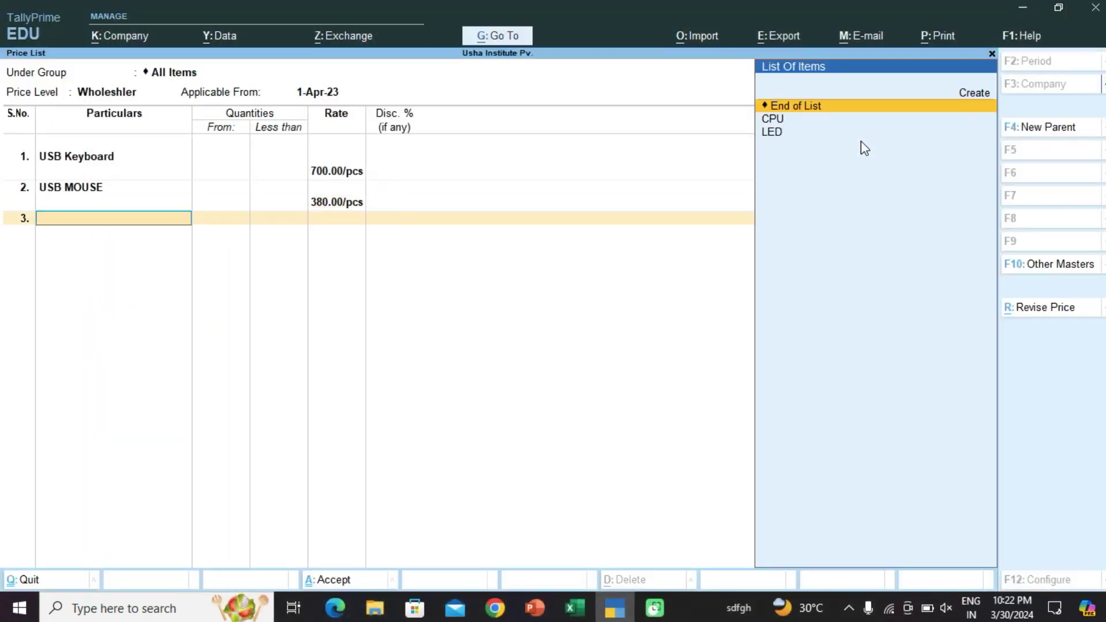
key("Down")
key("Down")
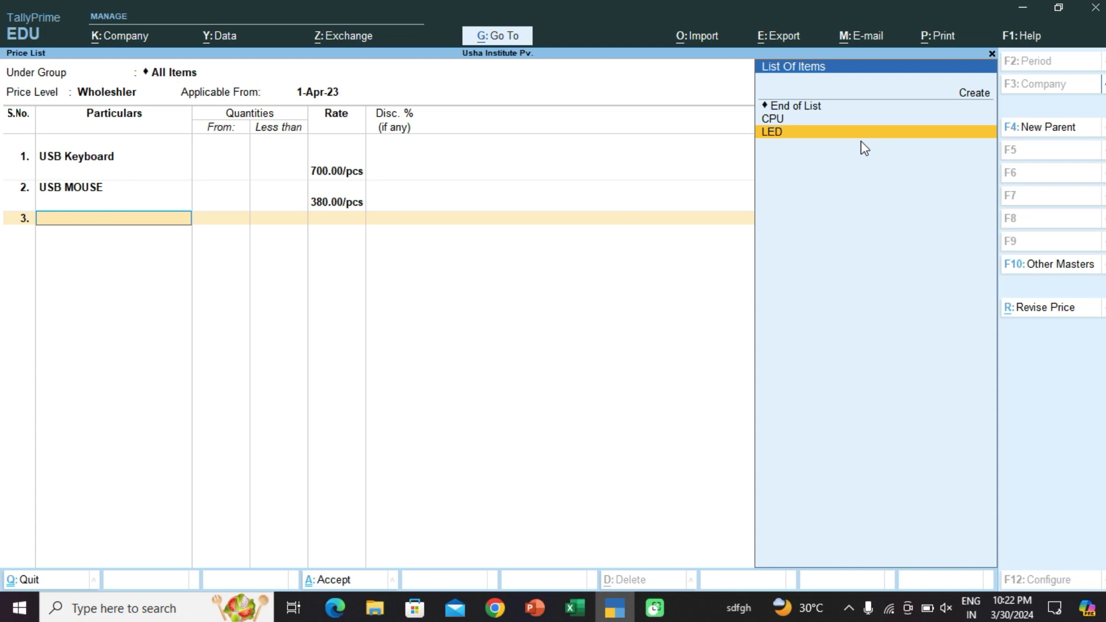
key("Return")
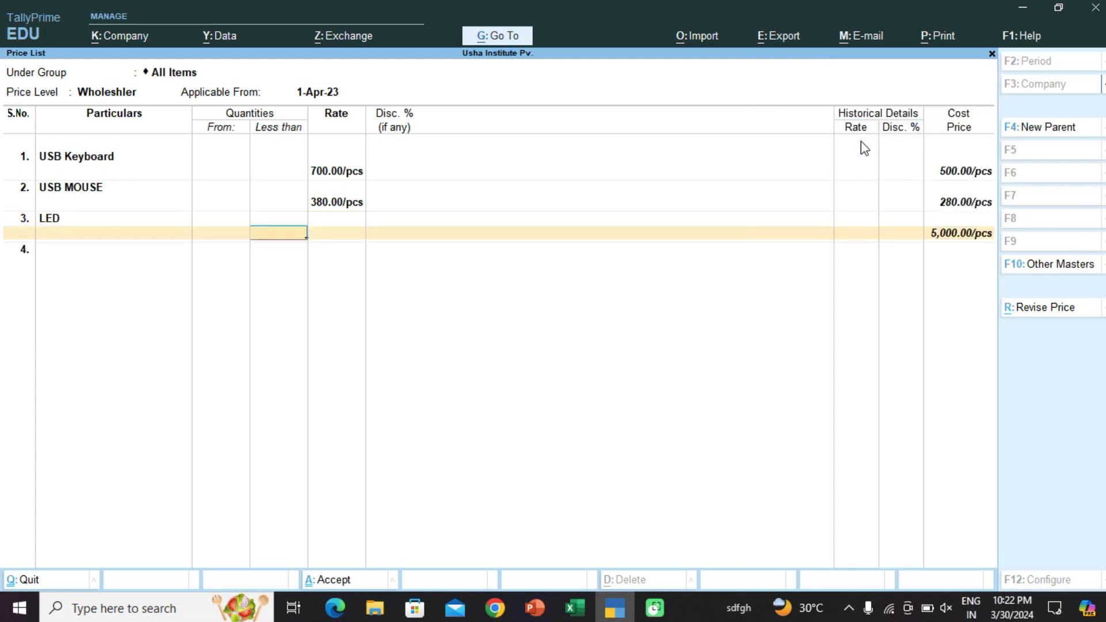
key("Return")
left_click(575, 609)
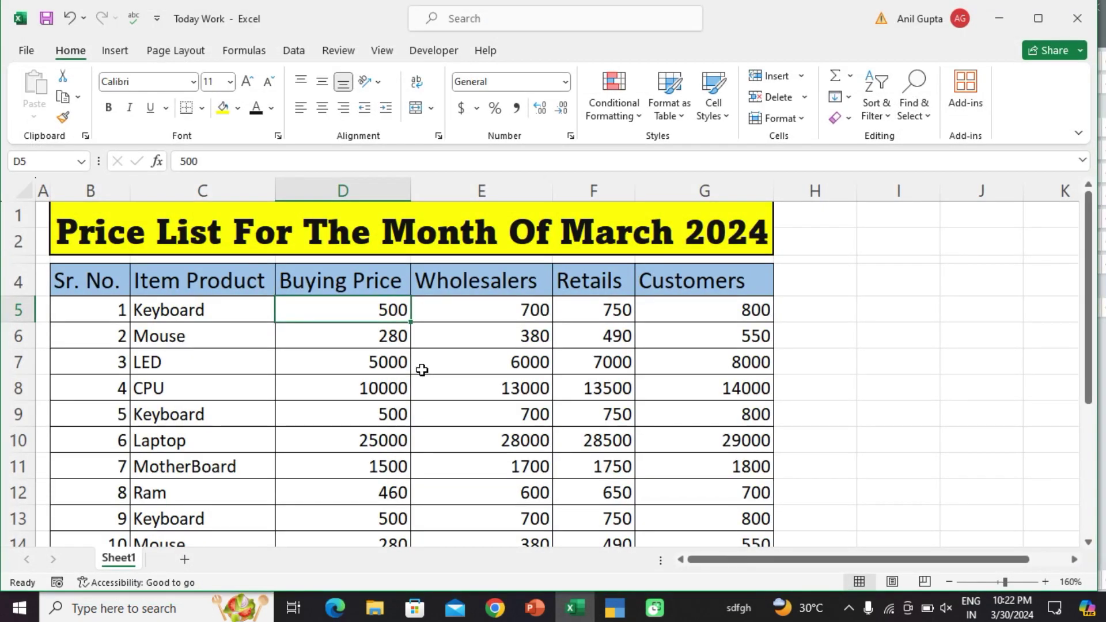
left_click(997, 14)
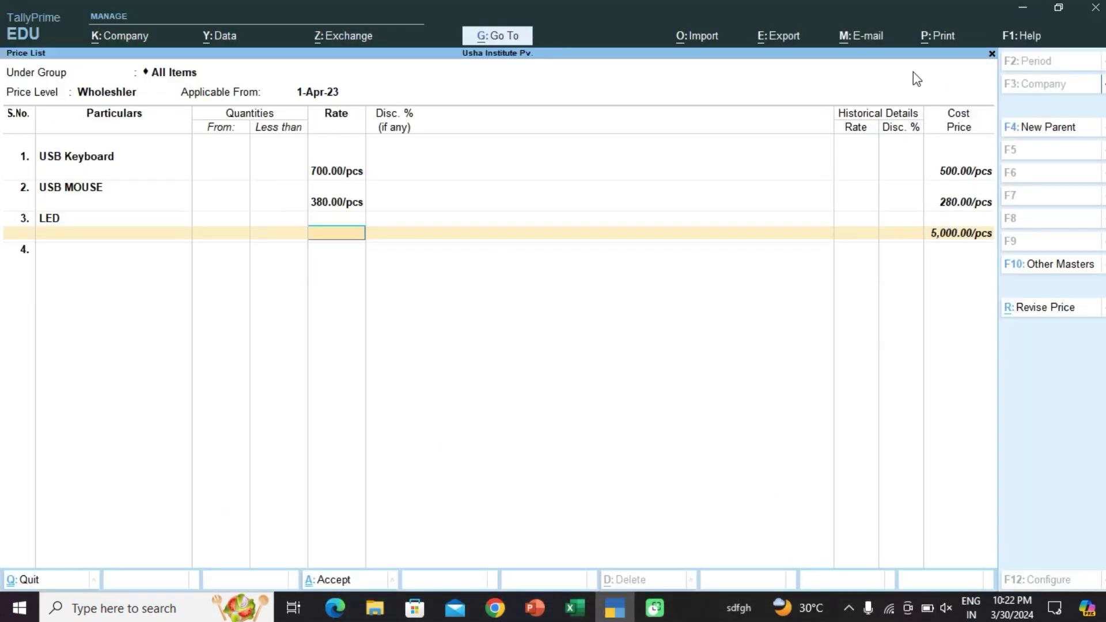
type("6000")
key("Return")
key("Return")
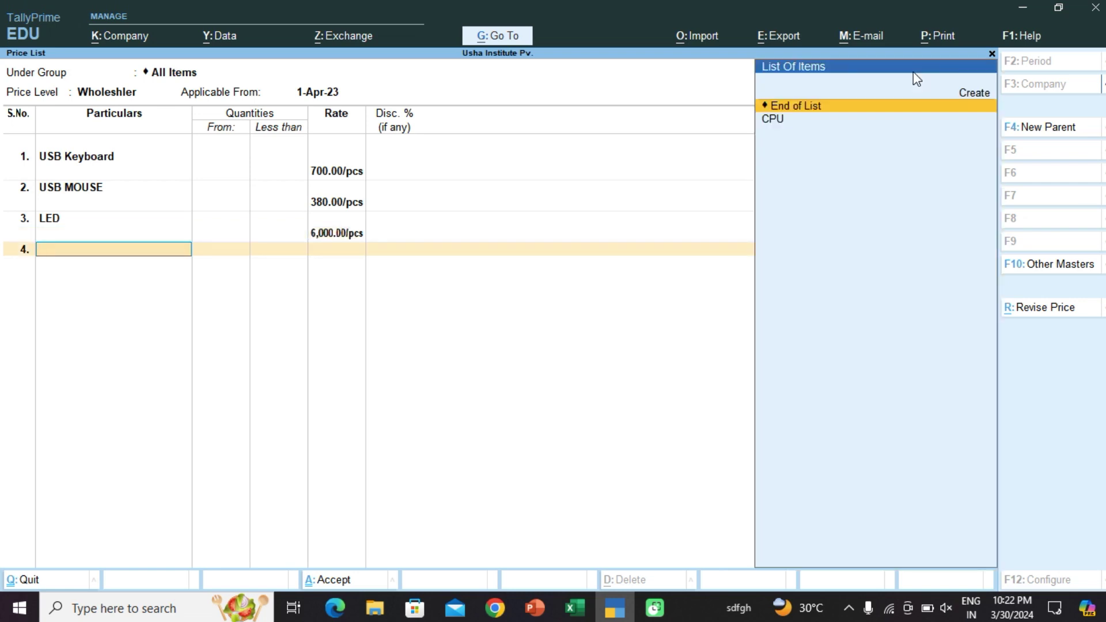
Step: Add CPU at 13,000 and save the Wholeshler price list
key("Down")
key("Return")
key("Return")
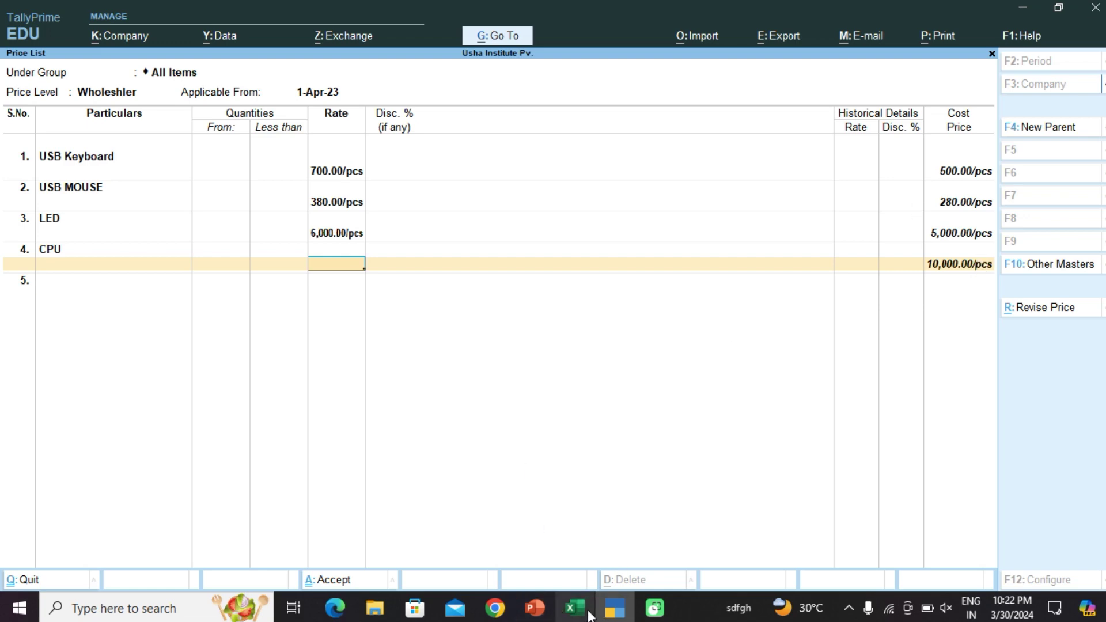
left_click(588, 614)
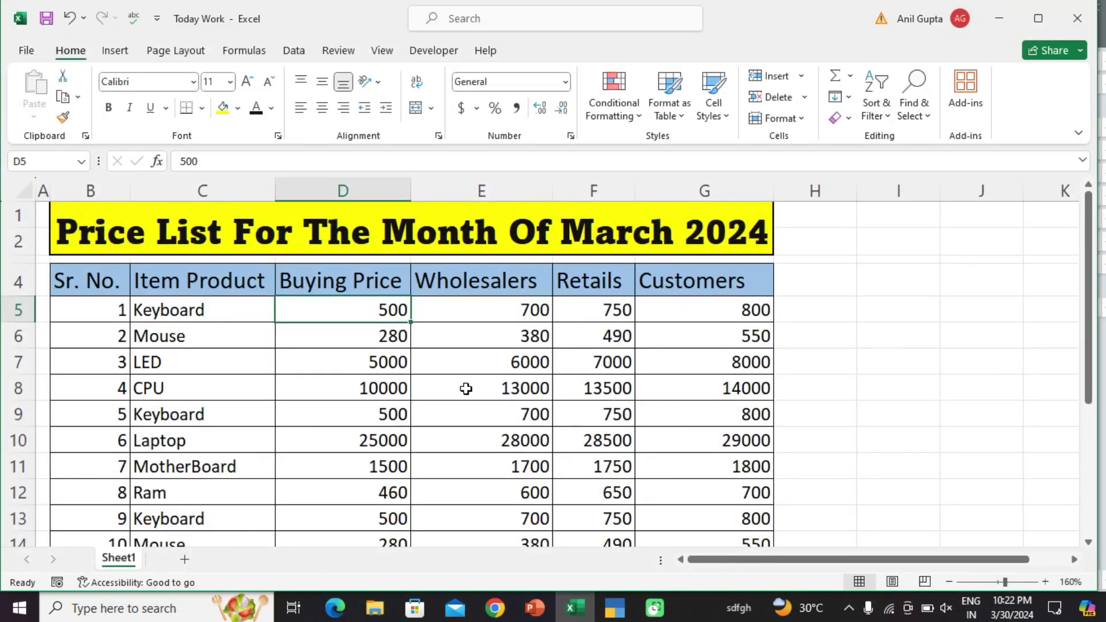
left_click(1000, 18)
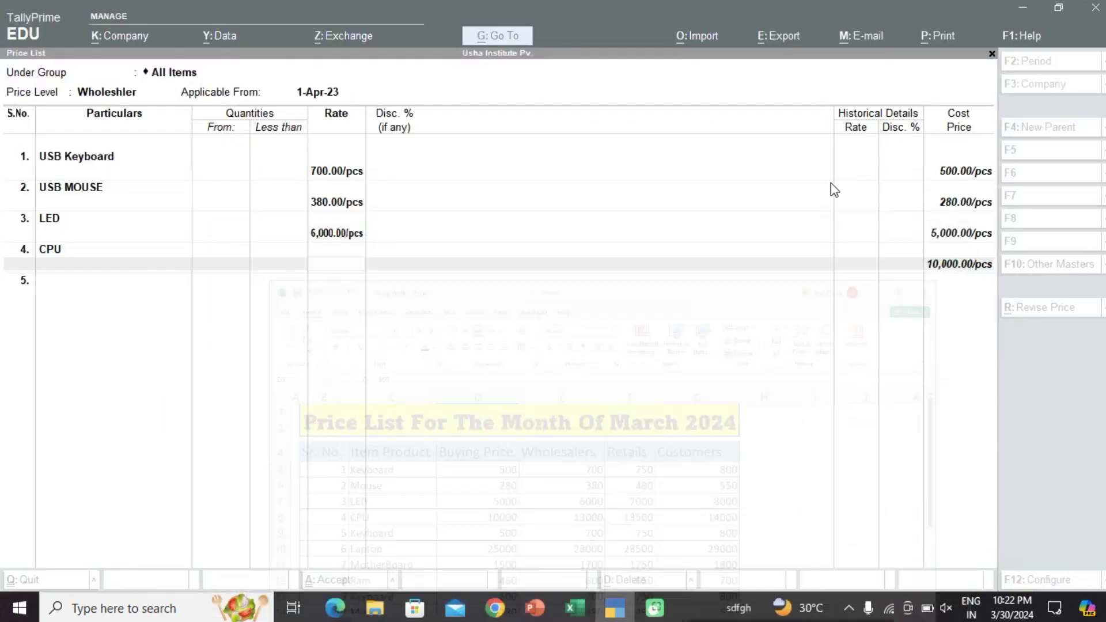
type("13000")
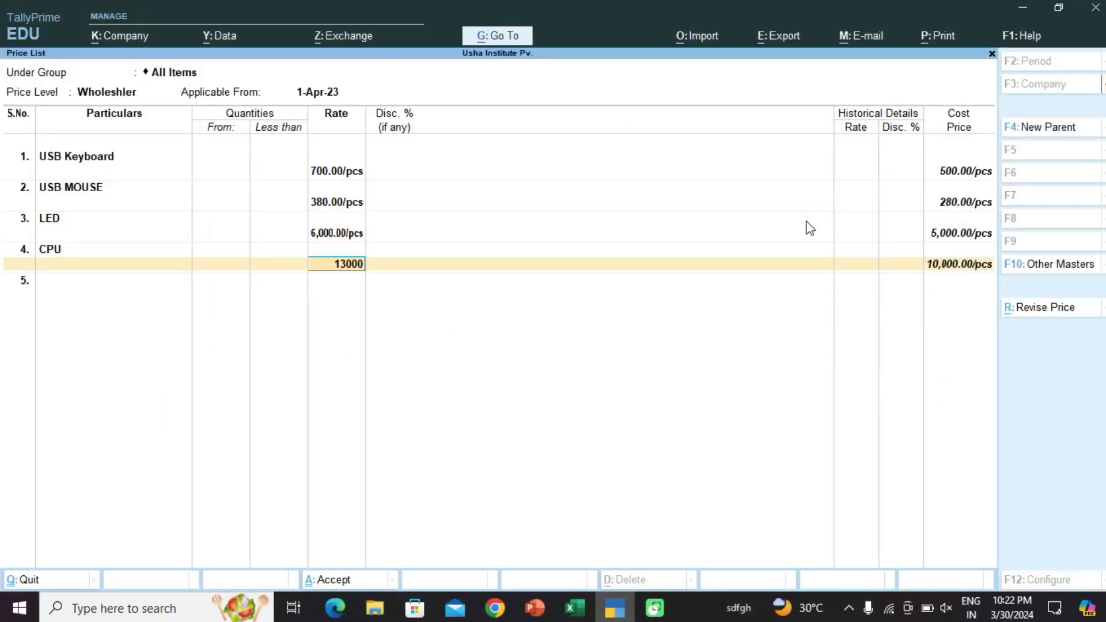
key("Return")
key("Return")
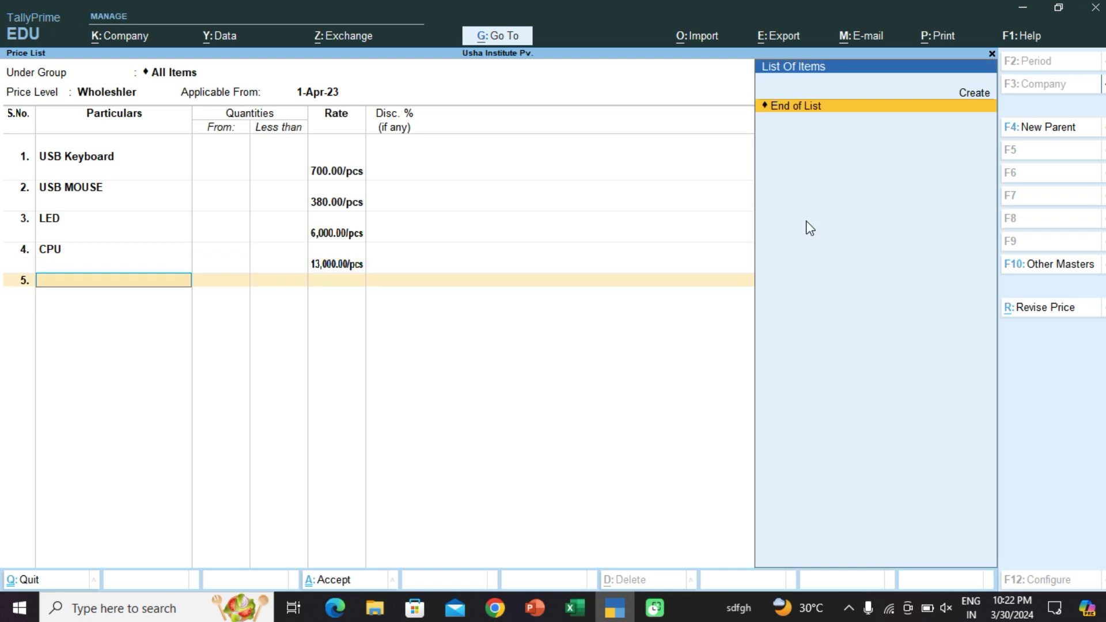
key("Return")
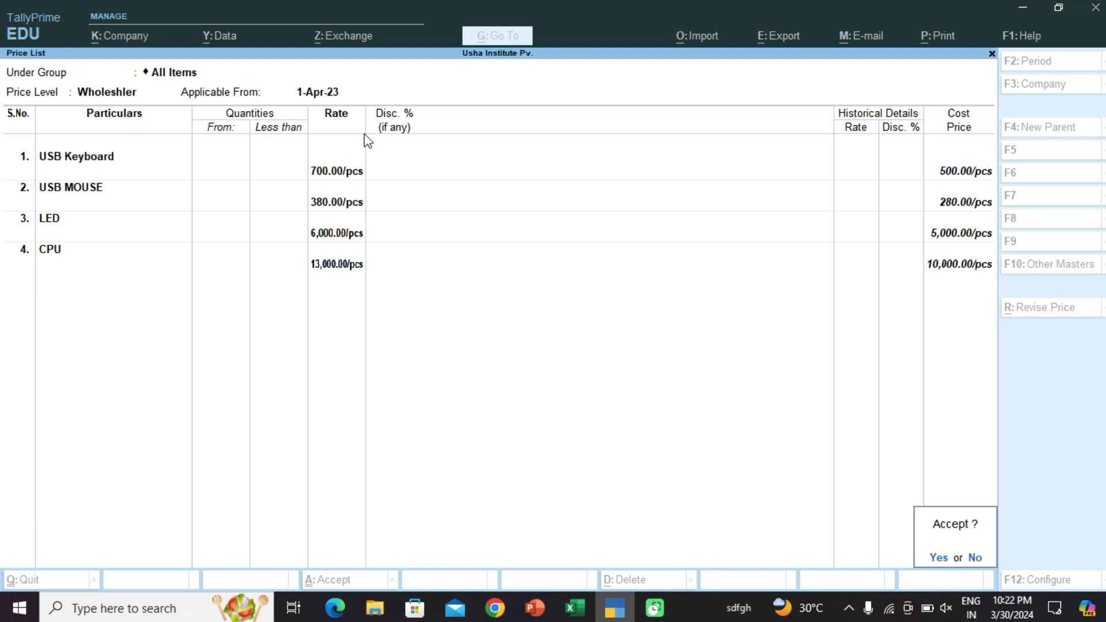
key("Return")
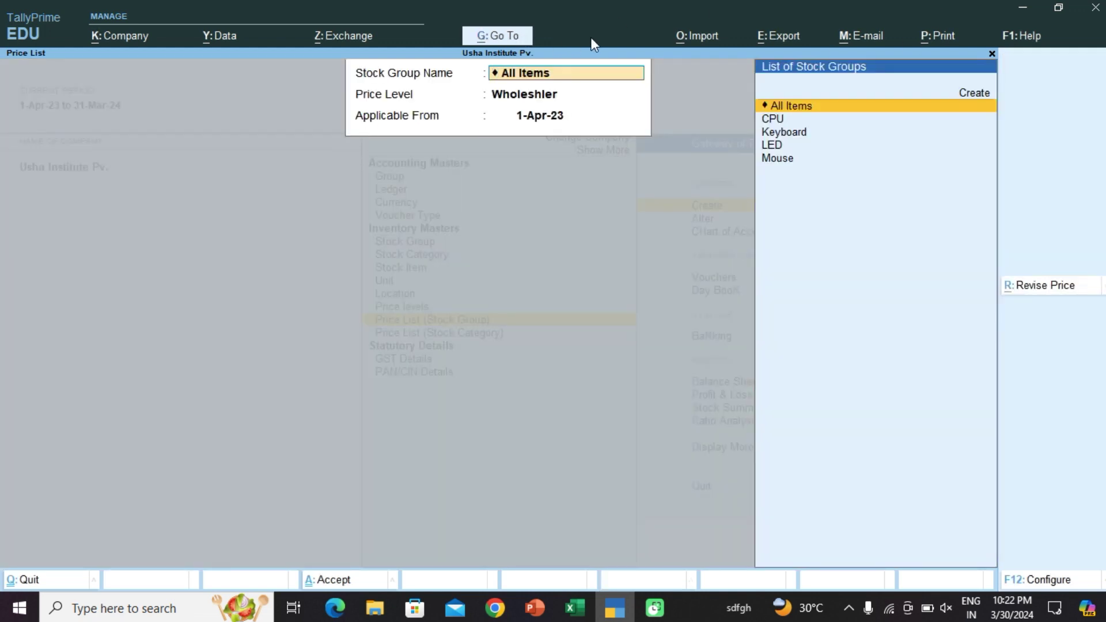
Step: Set up the price list for All Items at the Retailer level, starting 1-Apr-23
key("Return")
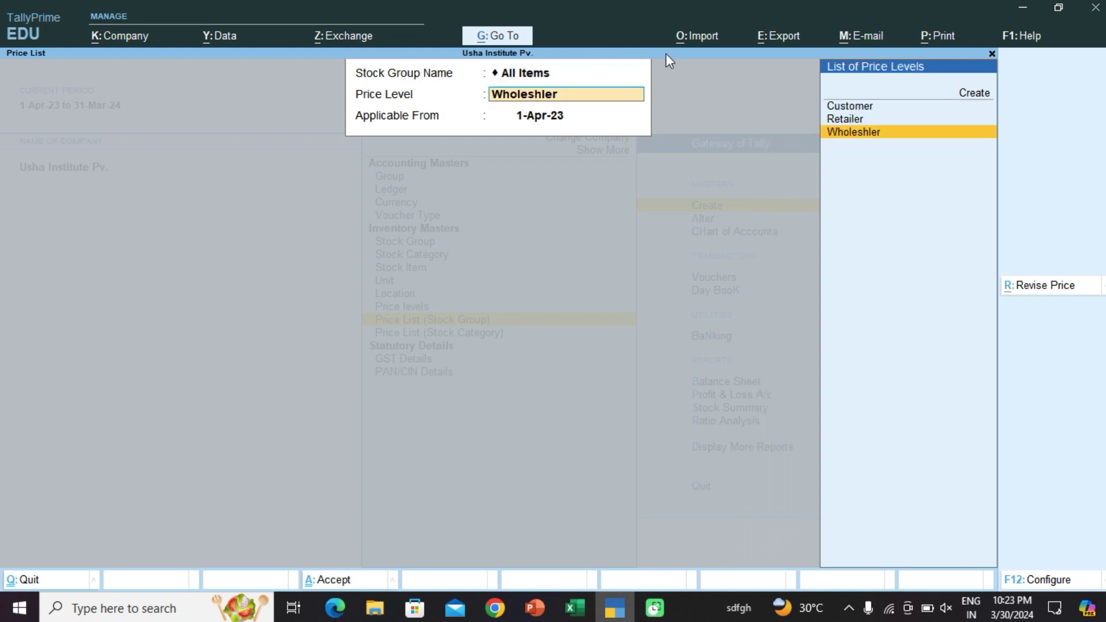
key("Up")
key("Return")
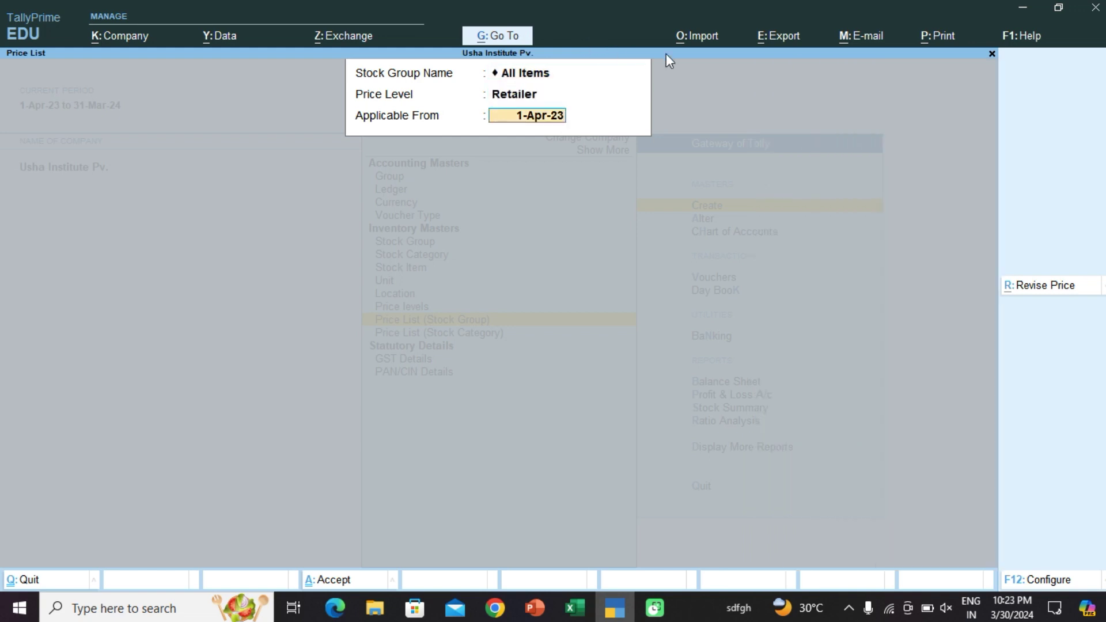
key("Return")
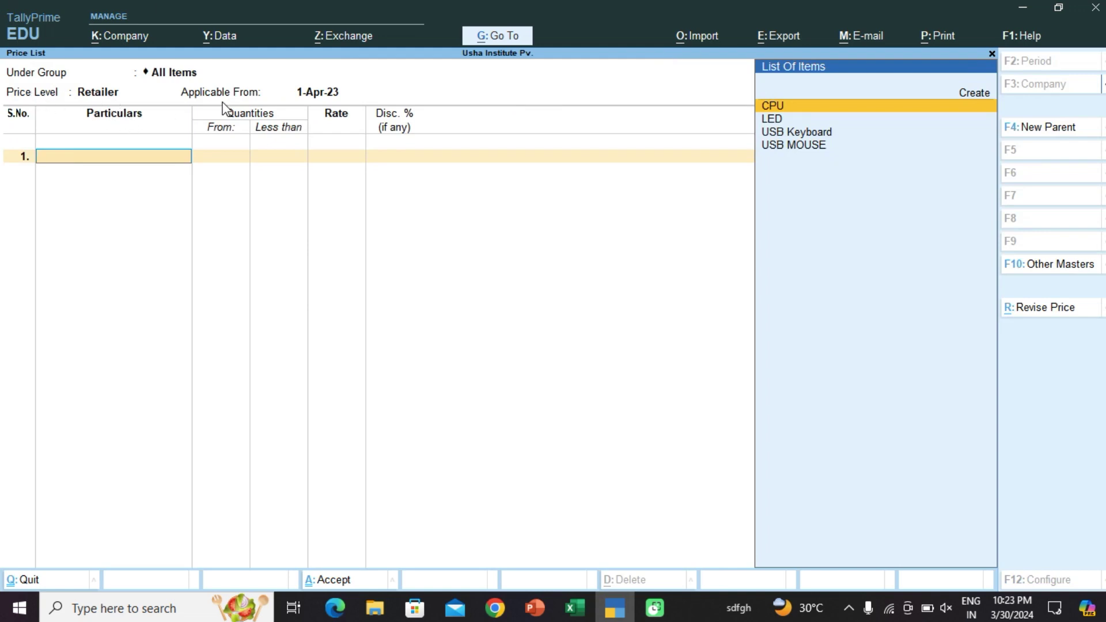
Step: Add USB Keyboard to the Retailer price list at a rate of 750
key("Down")
key("Down")
key("Down")
key("Up")
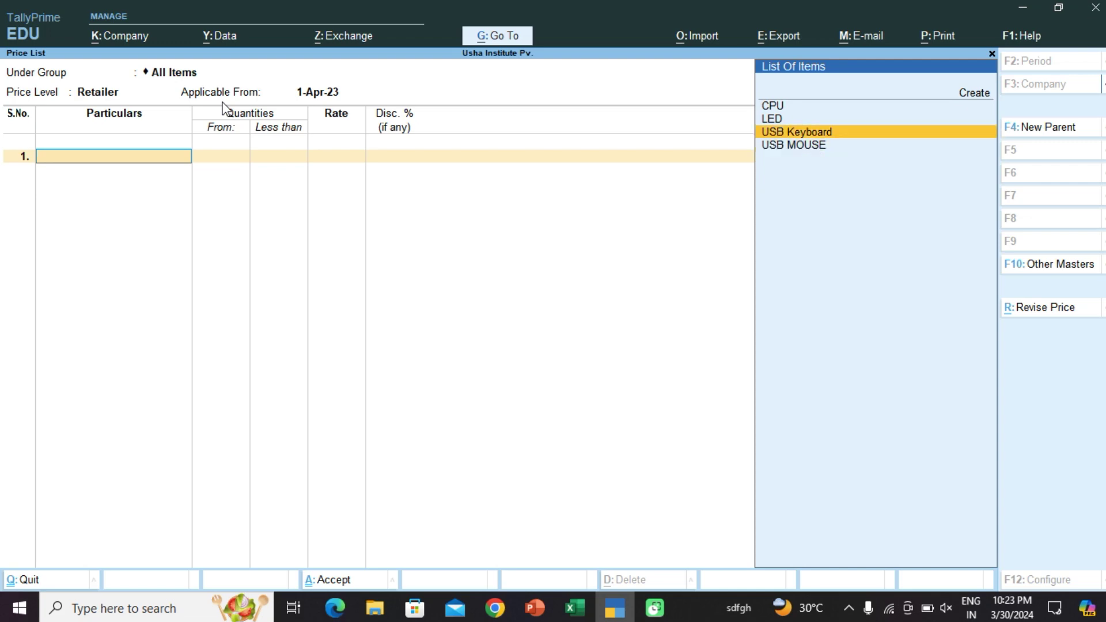
key("Return")
key("Return")
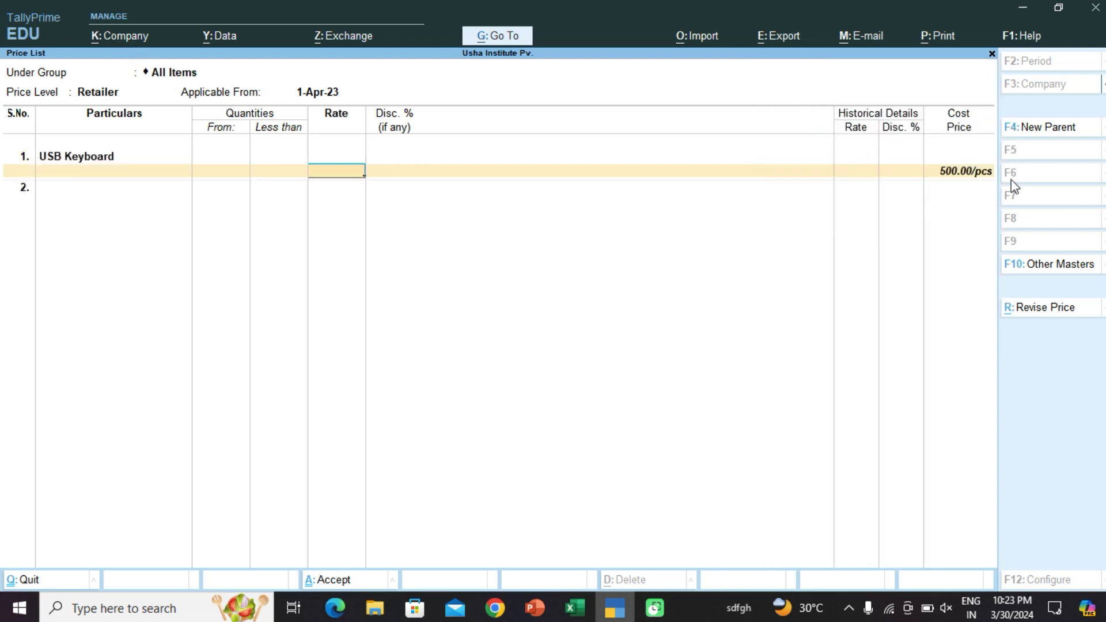
left_click(573, 610)
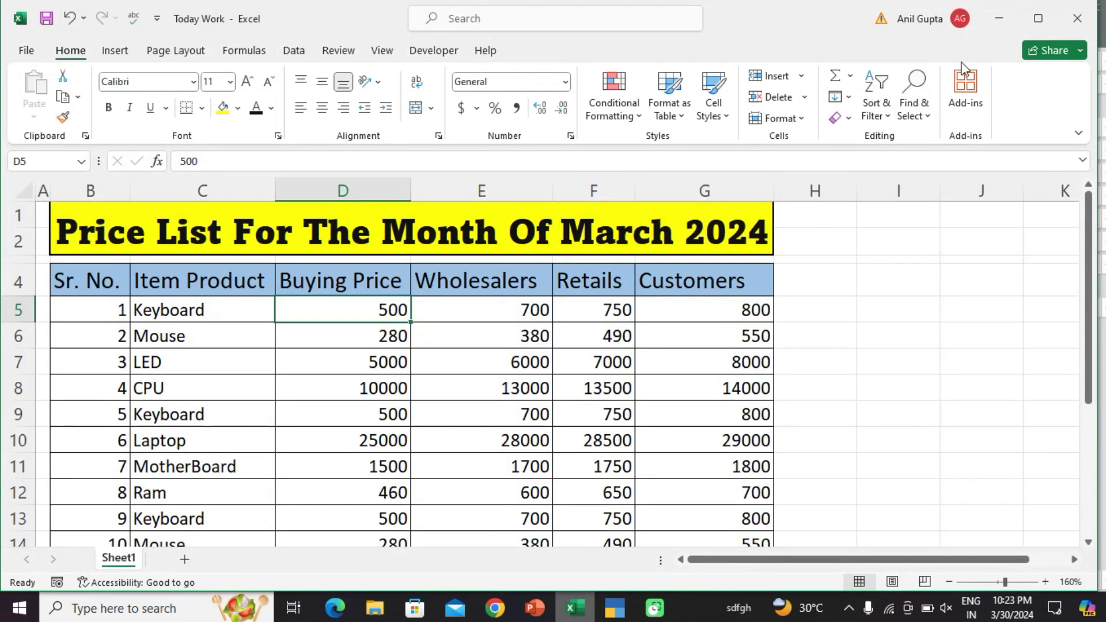
left_click(1000, 17)
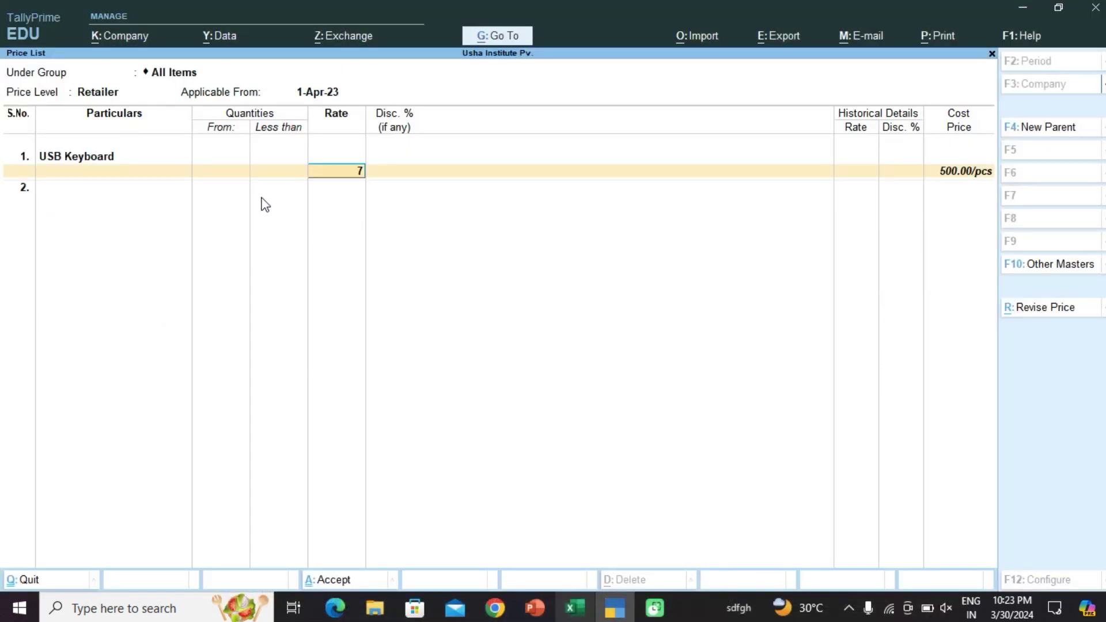
type("0")
key("Return")
key("Return")
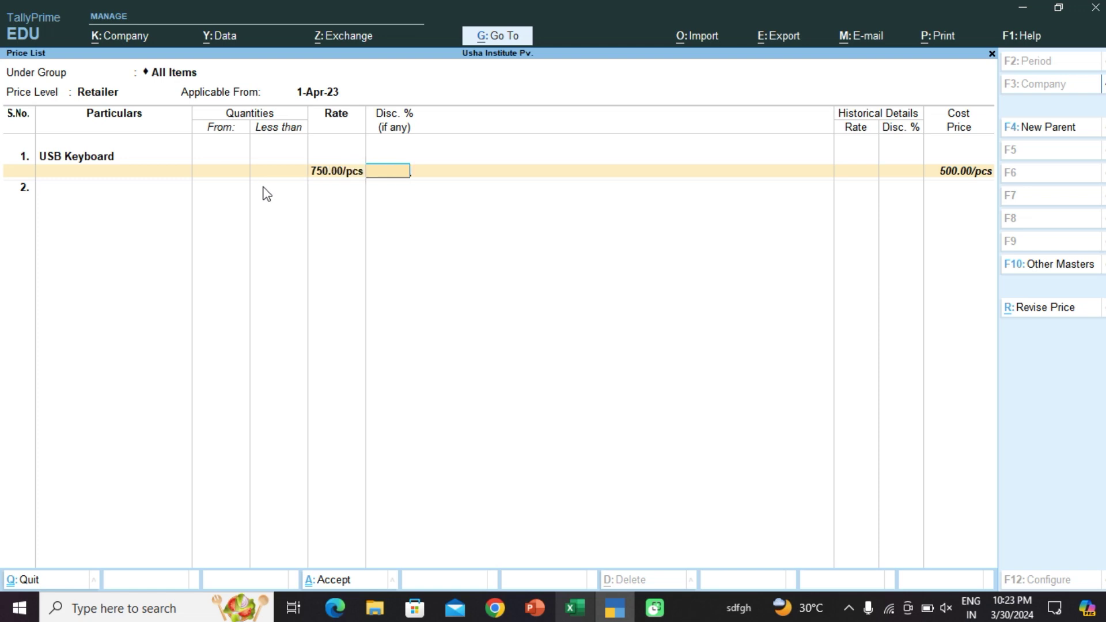
Step: Add USB MOUSE at 490 and LED at 7,000 to the Retailer price list
key("Down")
key("Down")
key("Down")
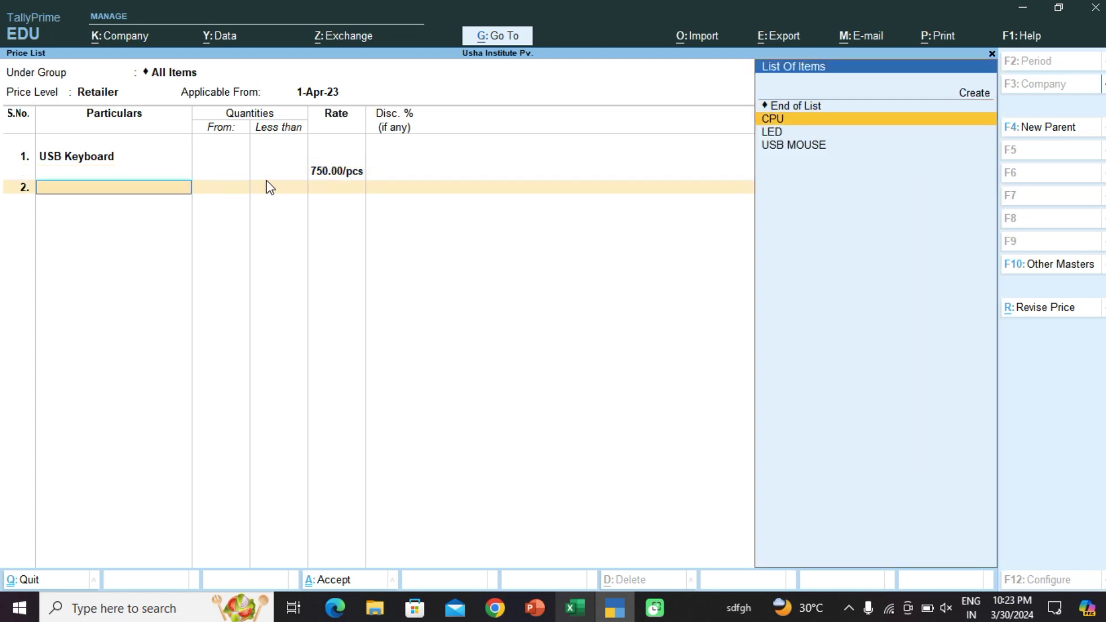
key("Return")
key("Return")
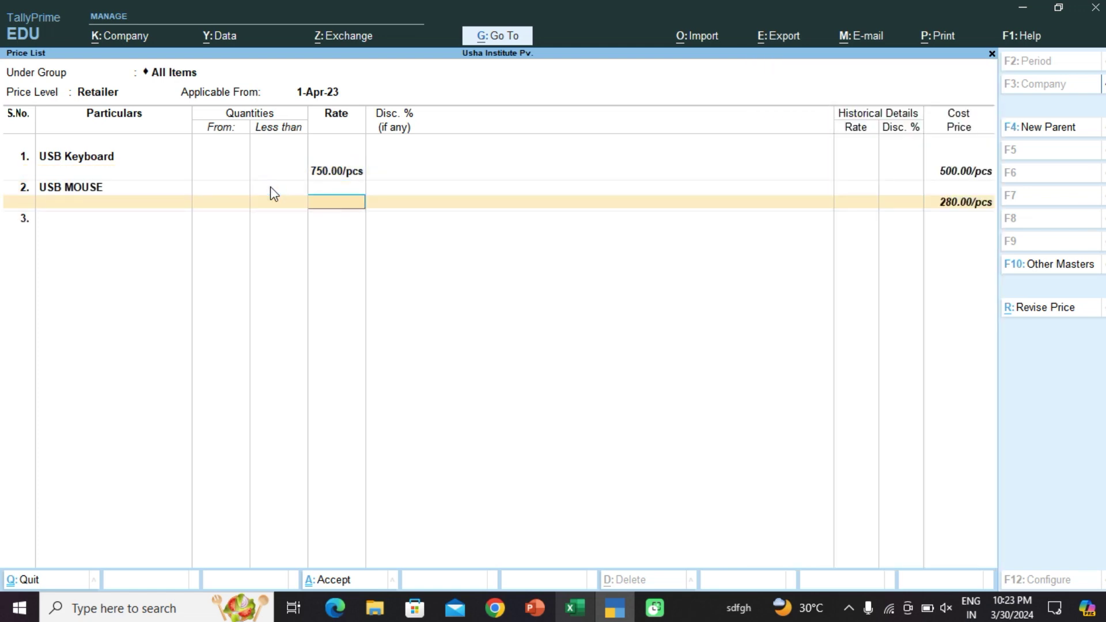
left_click(574, 611)
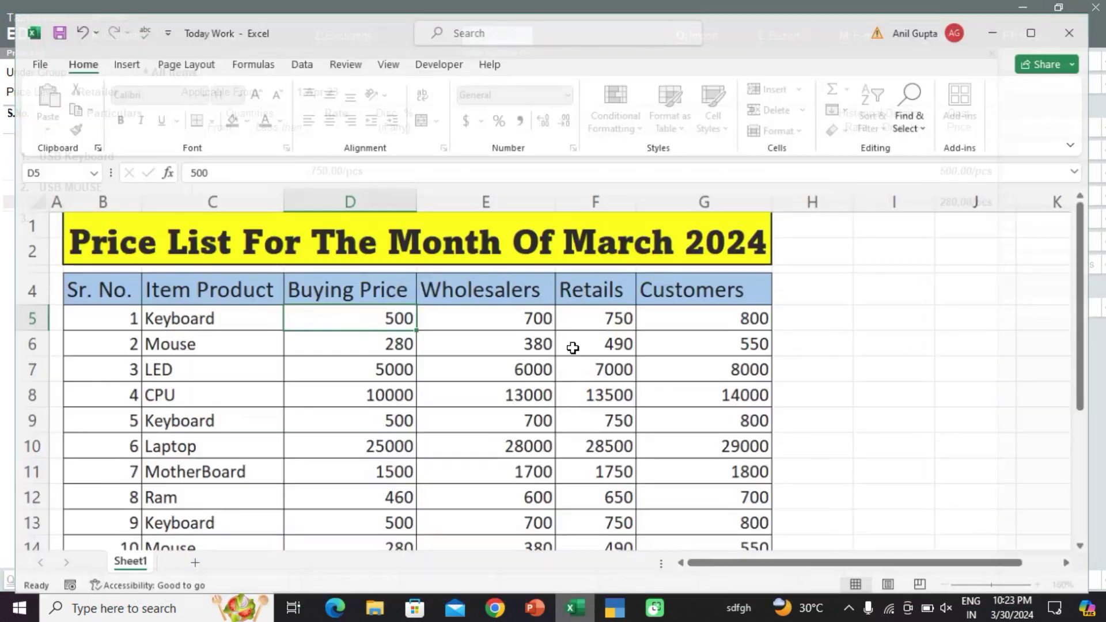
left_click(1004, 19)
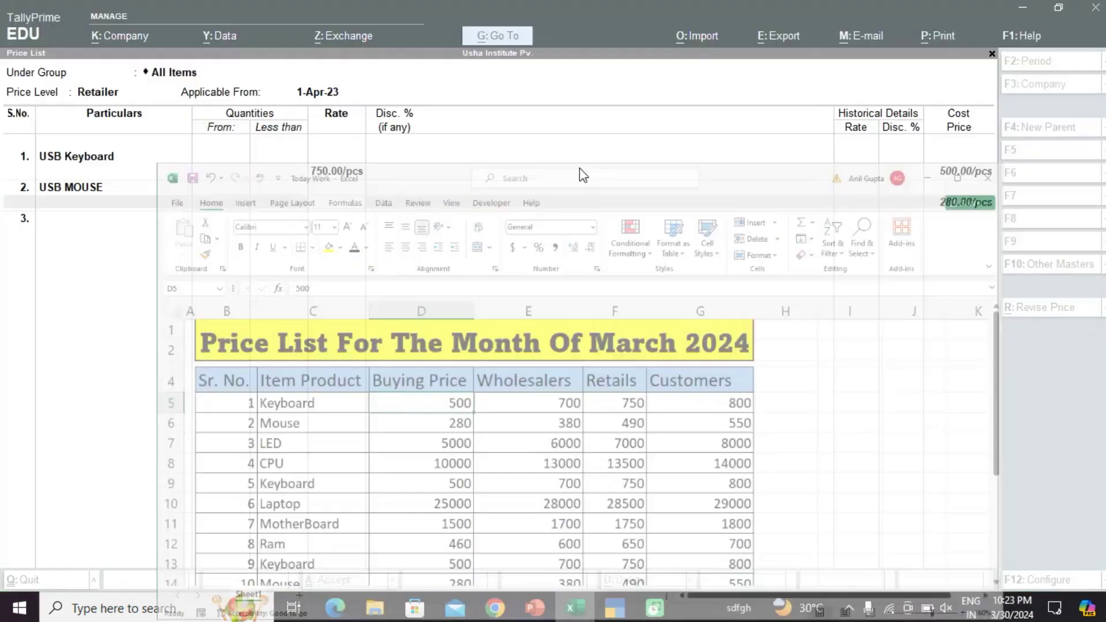
type("490")
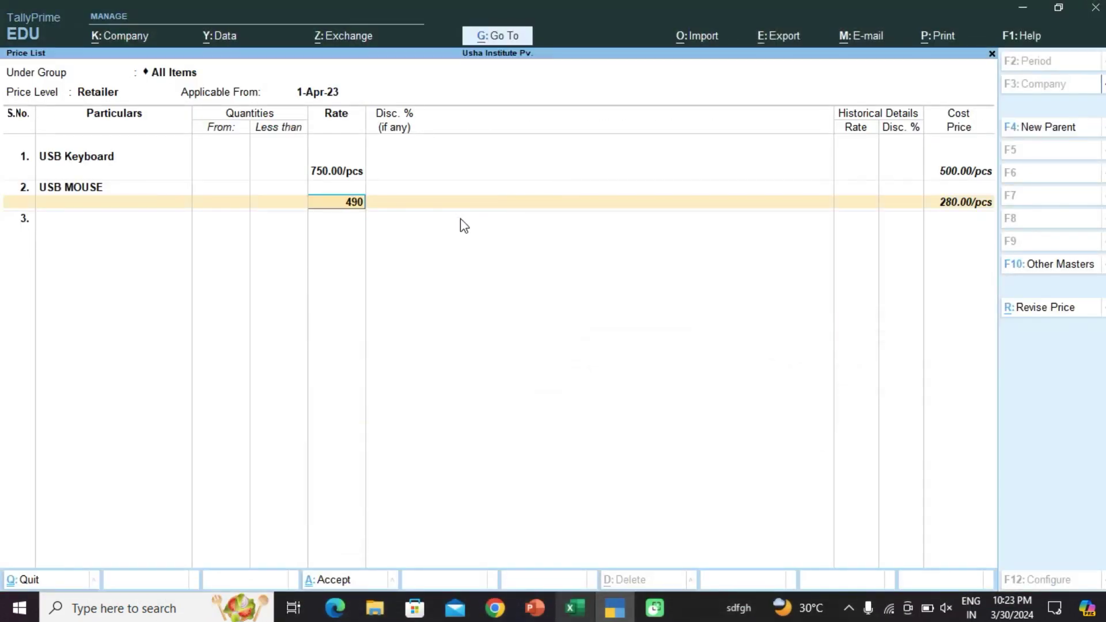
key("Return")
key("Return")
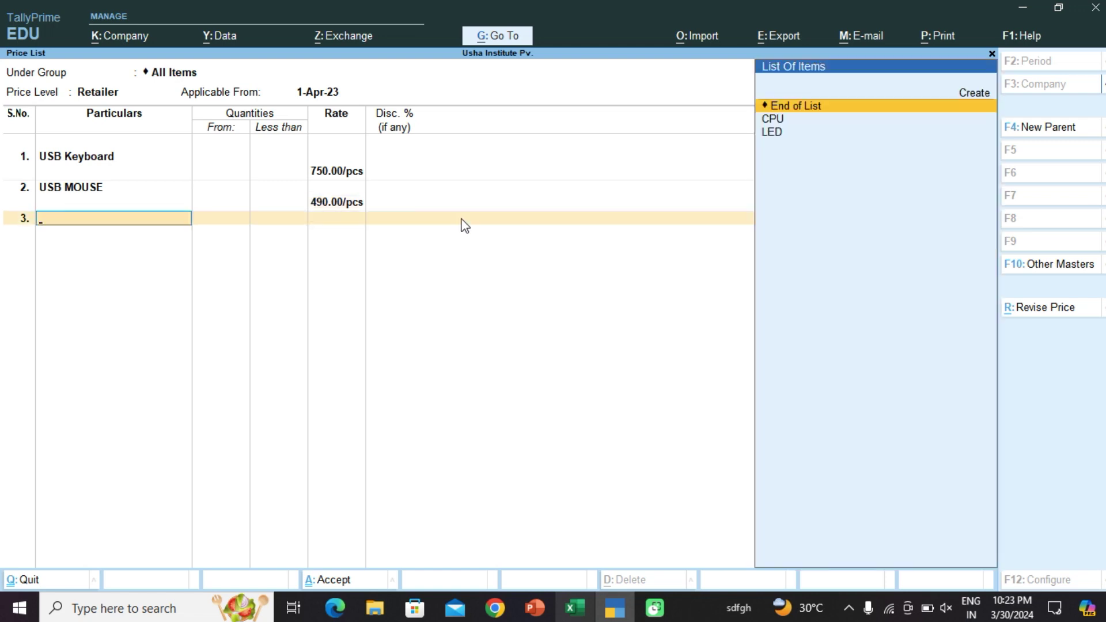
key("Down")
key("Down")
key("Return")
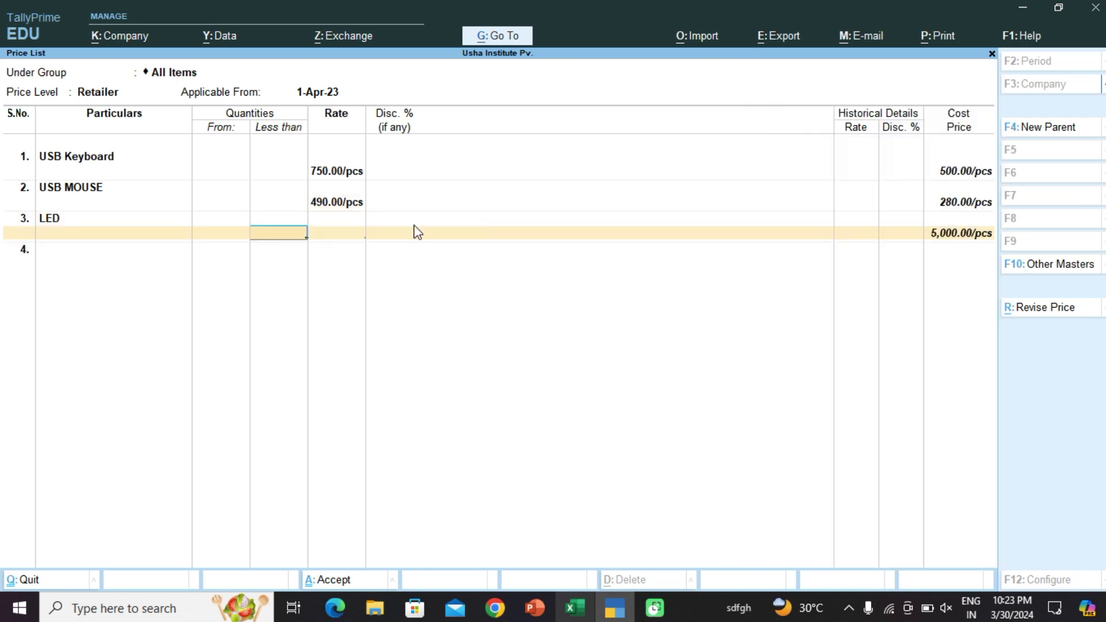
key("Return")
left_click(574, 608)
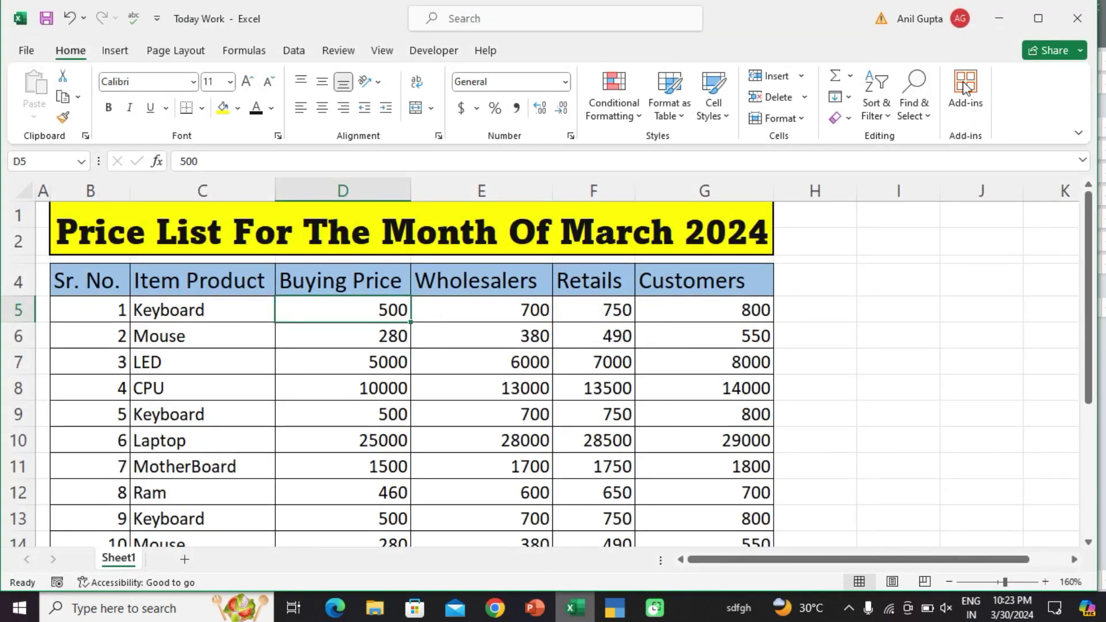
key("alt+Tab")
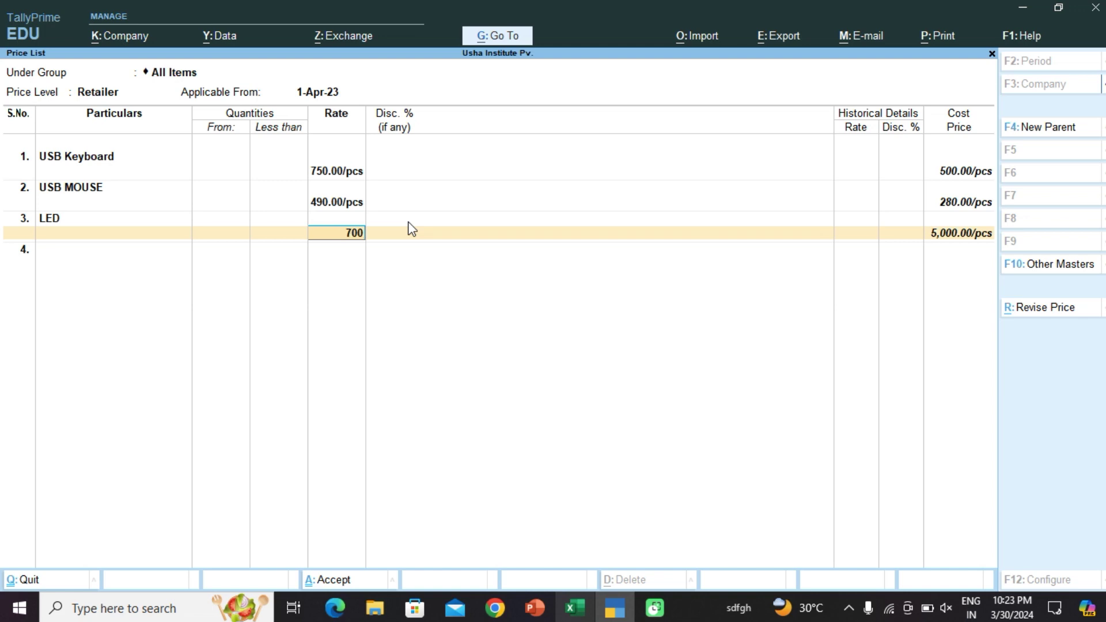
type("0")
key("Return")
key("Return")
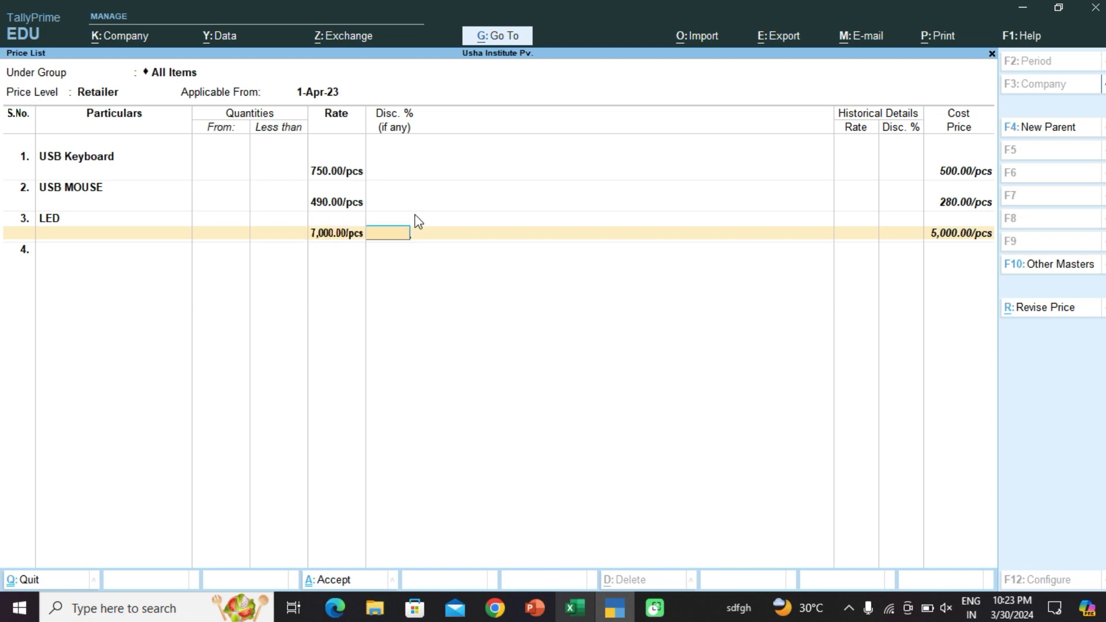
Step: Add CPU at 13,500 and finish the Retailer item list for saving
key("Down")
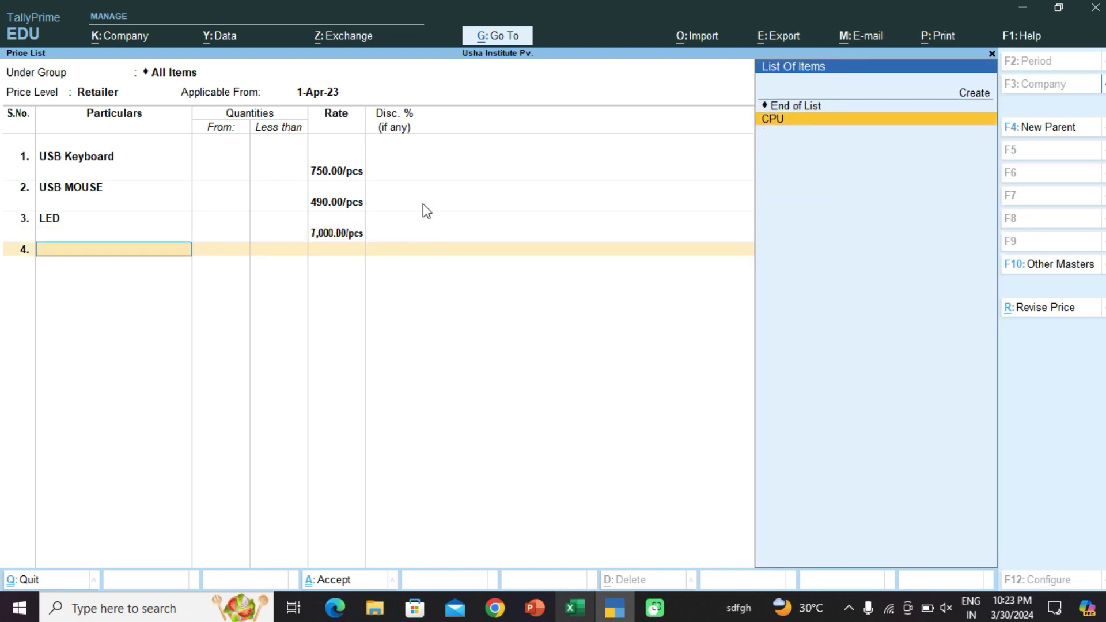
key("Return")
key("Return")
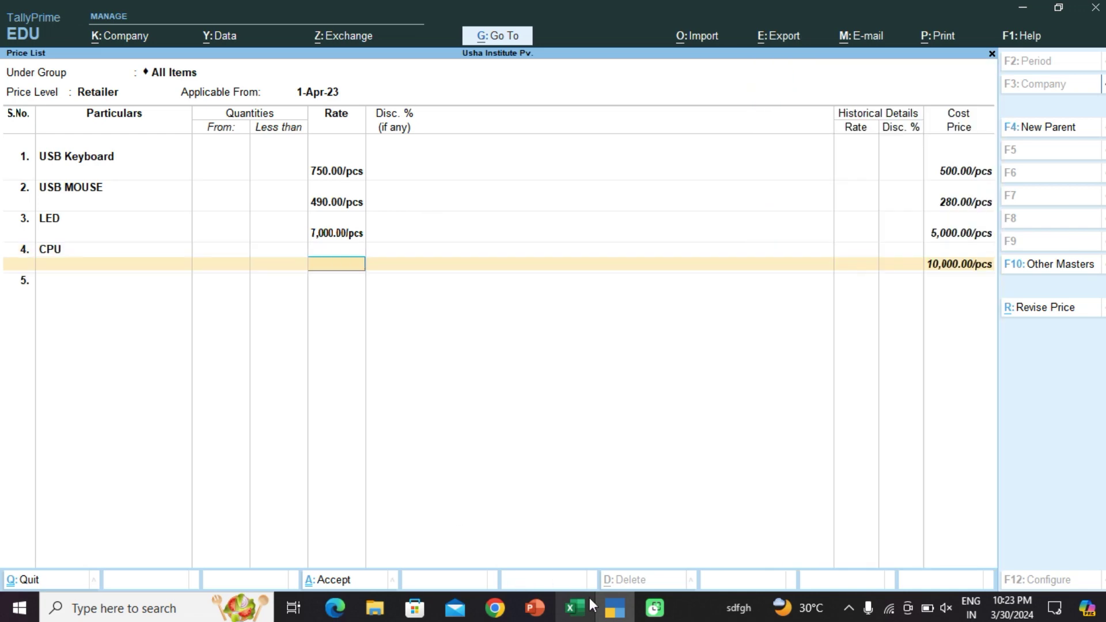
left_click(576, 607)
left_click(580, 607)
left_click(580, 606)
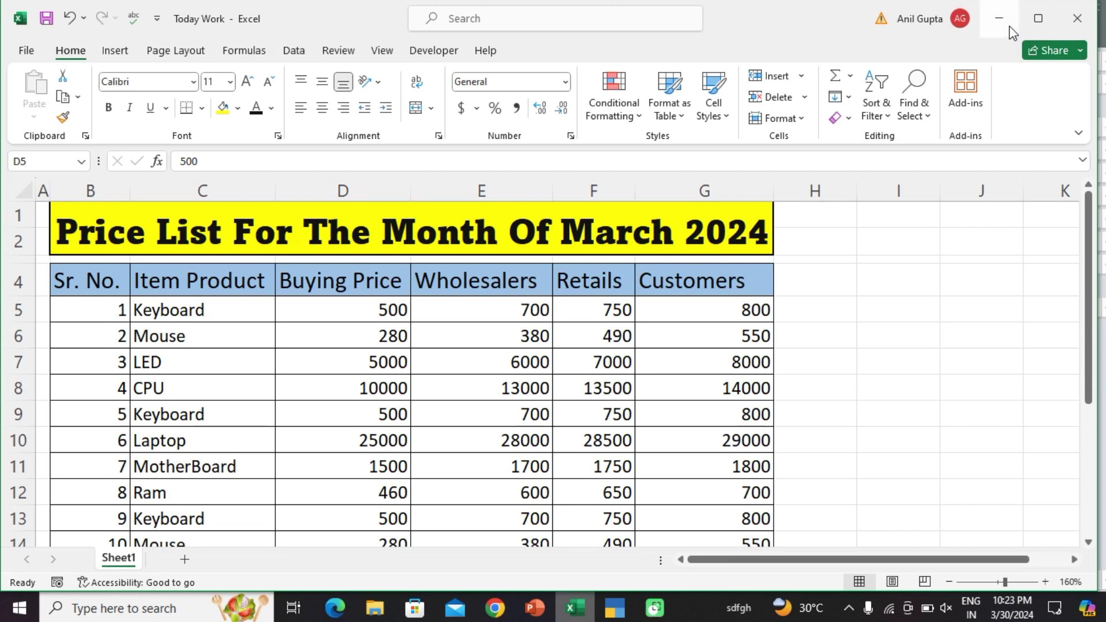
left_click(1003, 20)
type("13500")
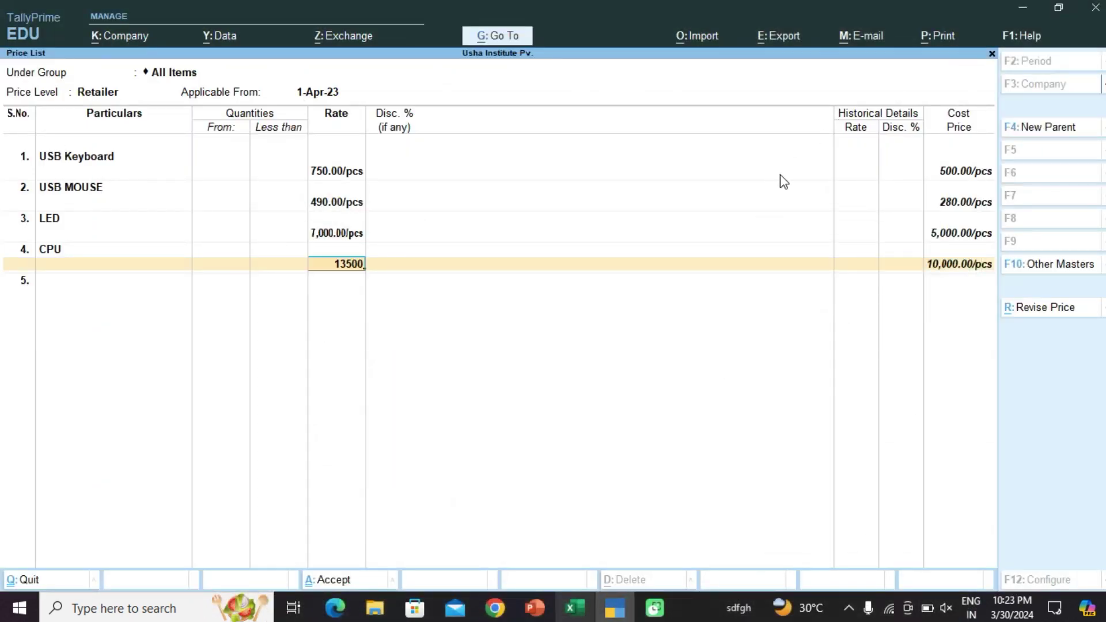
key("Return")
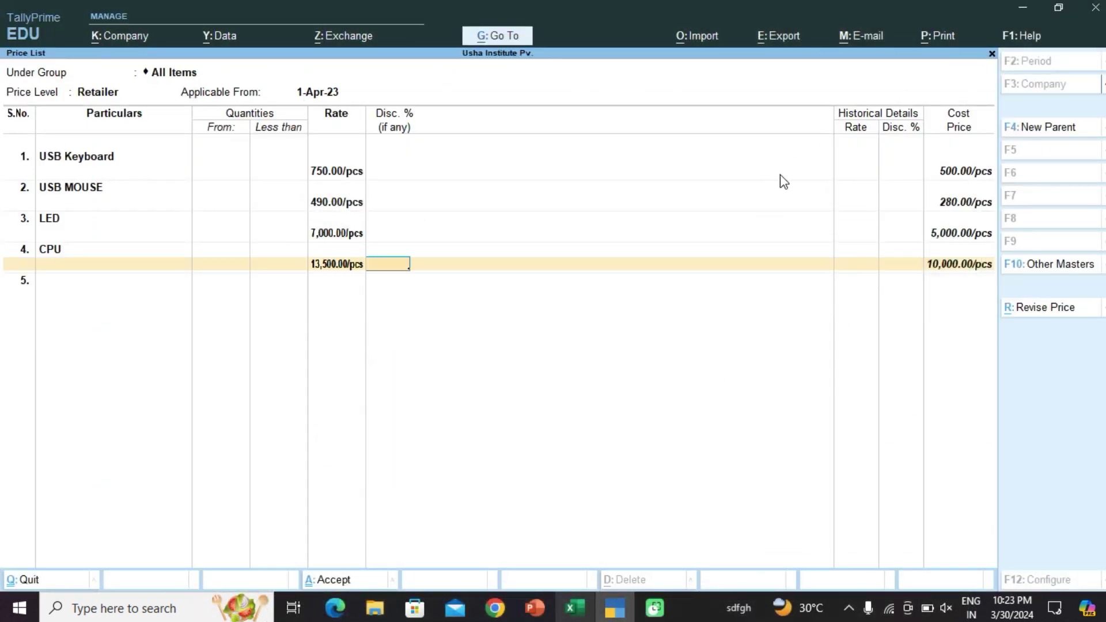
key("Return")
key("Return")
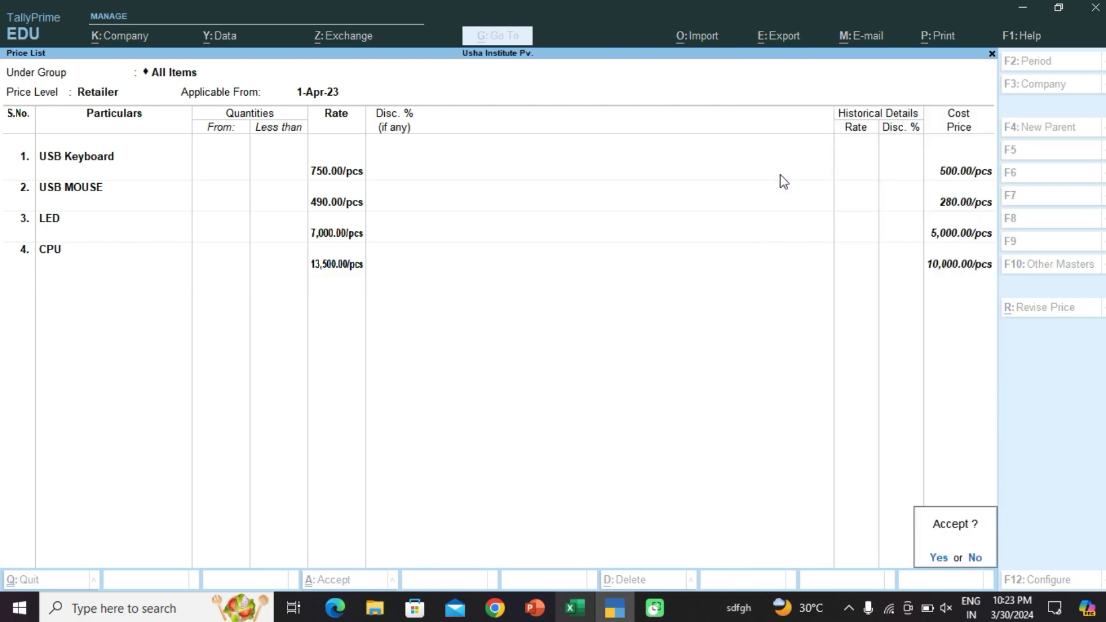
key("Return")
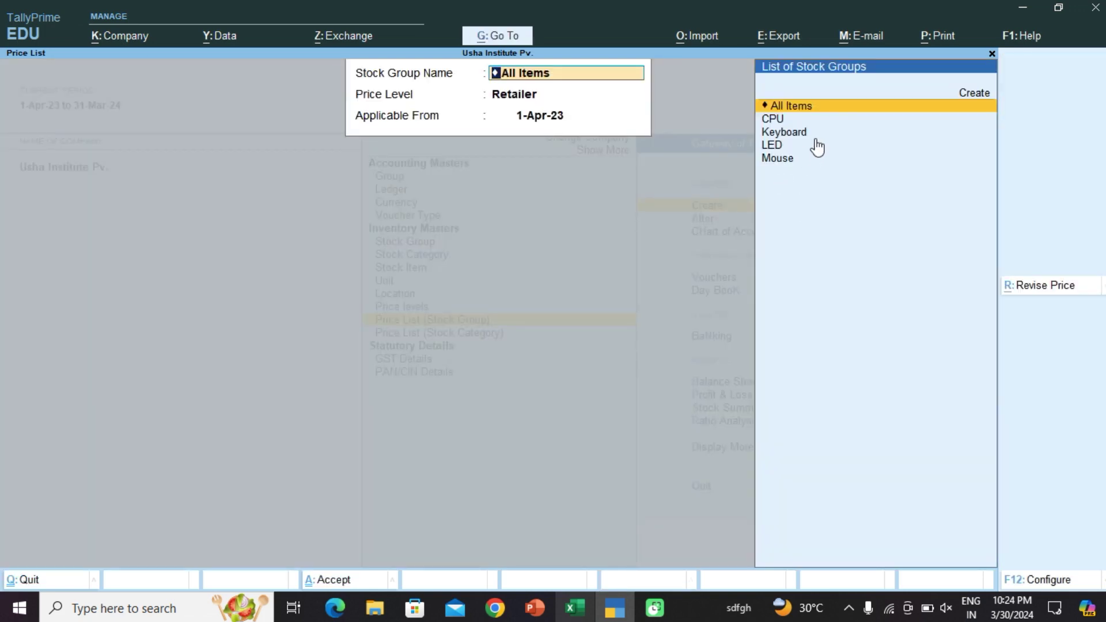
Step: Set up the price list for All Items at the Customer level, starting 1-Apr-23
key("Return")
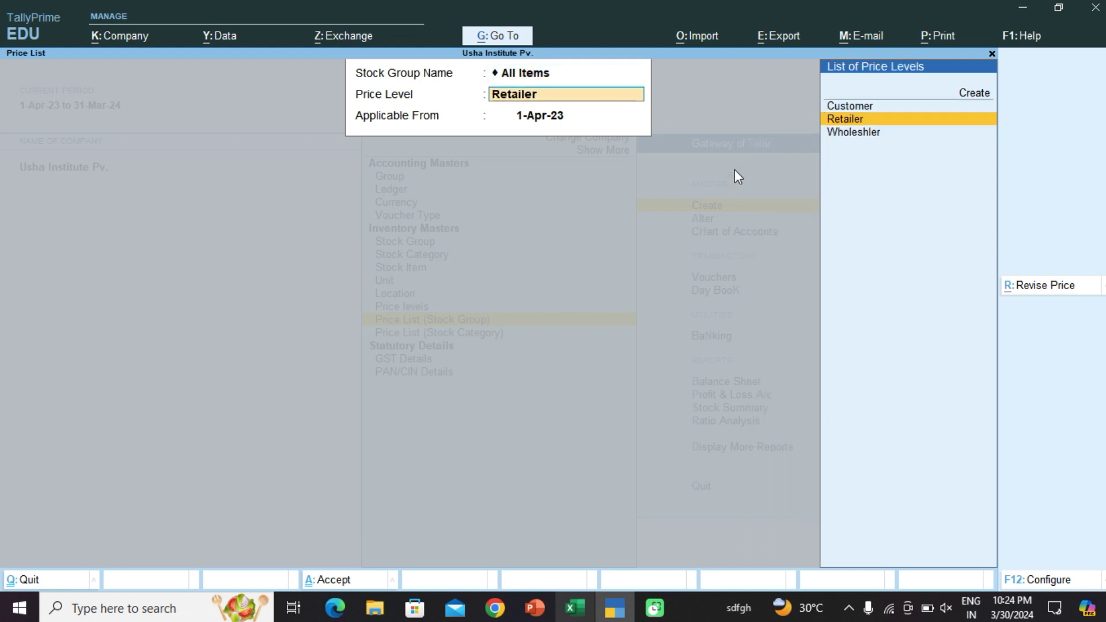
key("Up")
key("Return")
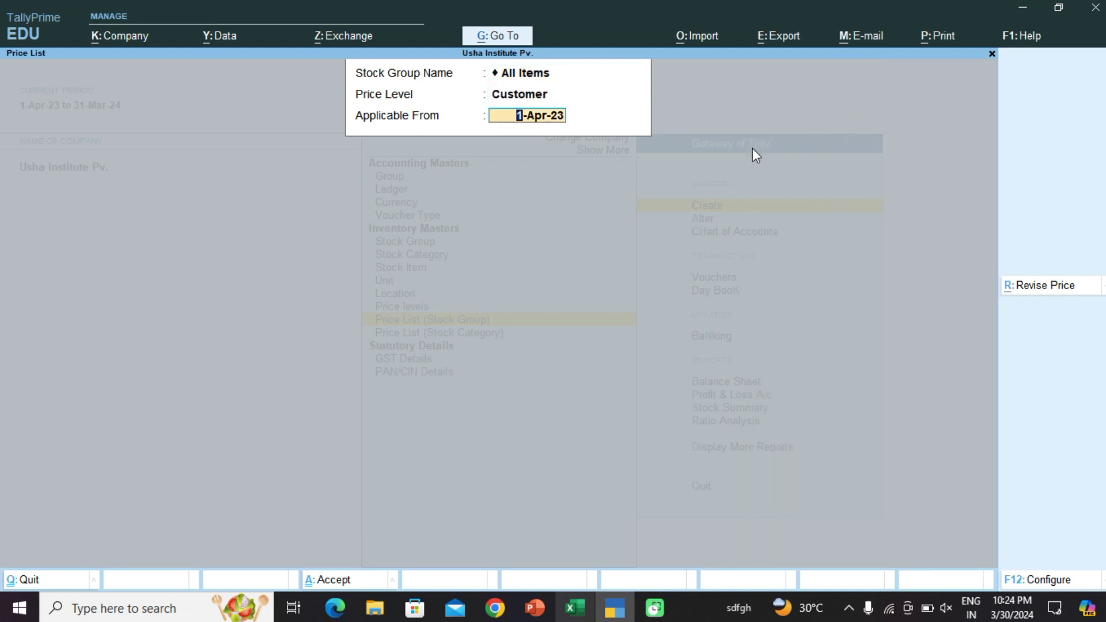
key("Return")
Step: Add USB Keyboard to the Customer price list at a rate of 800
key("Down")
key("Down")
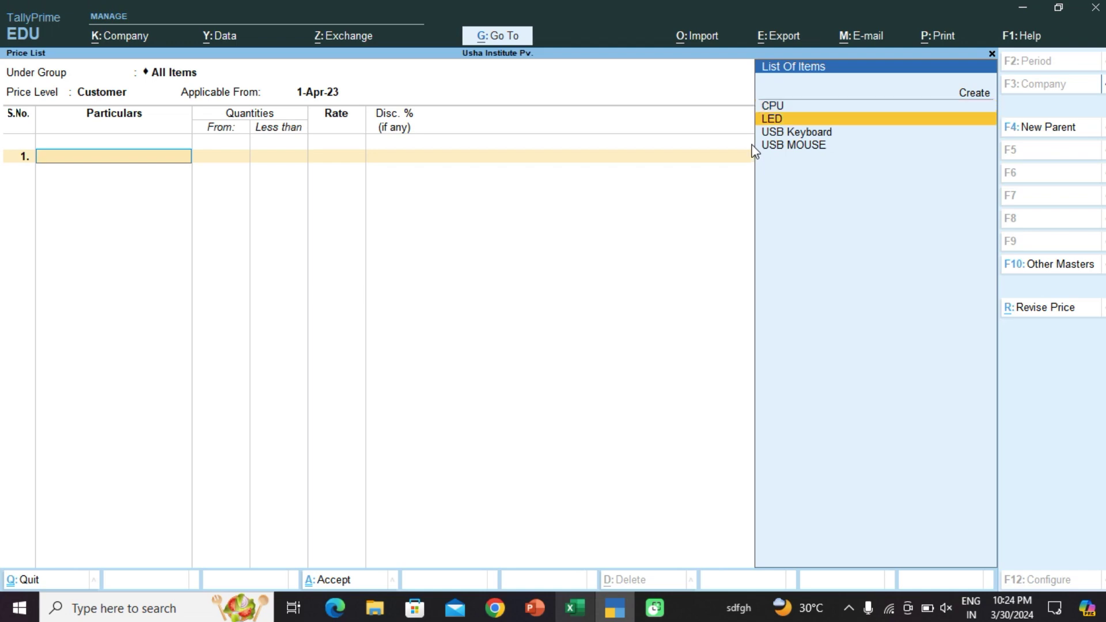
key("Return")
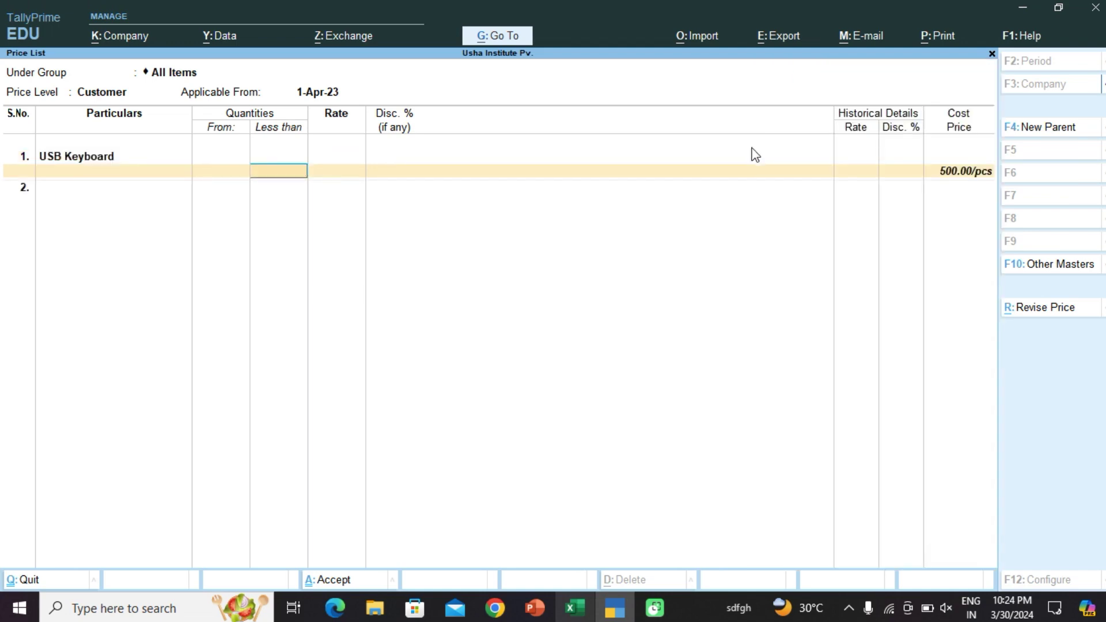
key("Return")
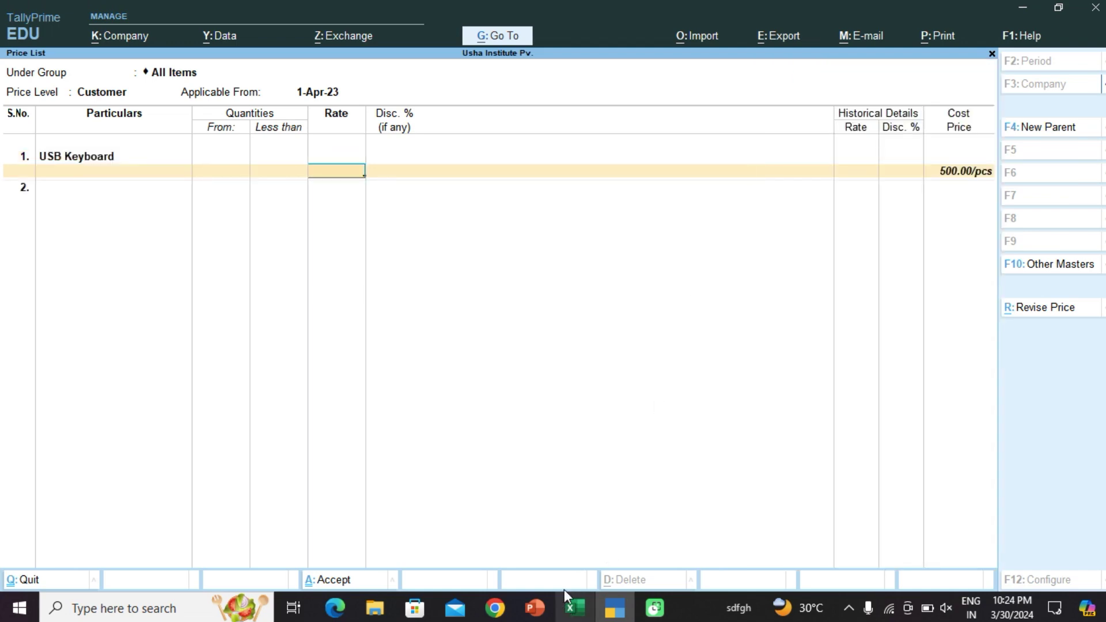
left_click(574, 606)
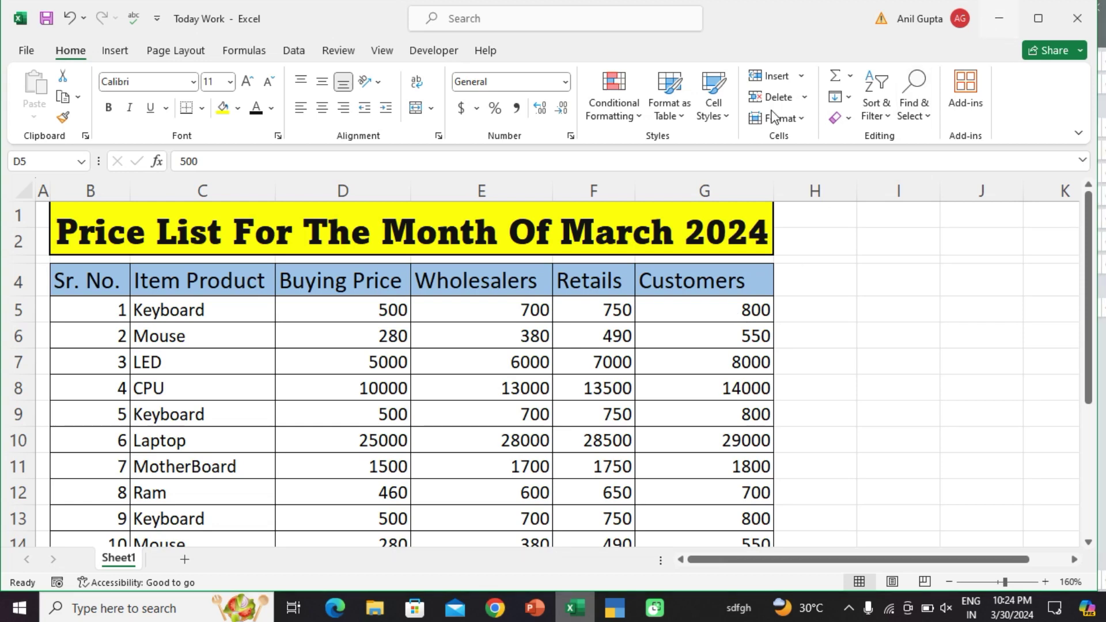
key("alt+Tab")
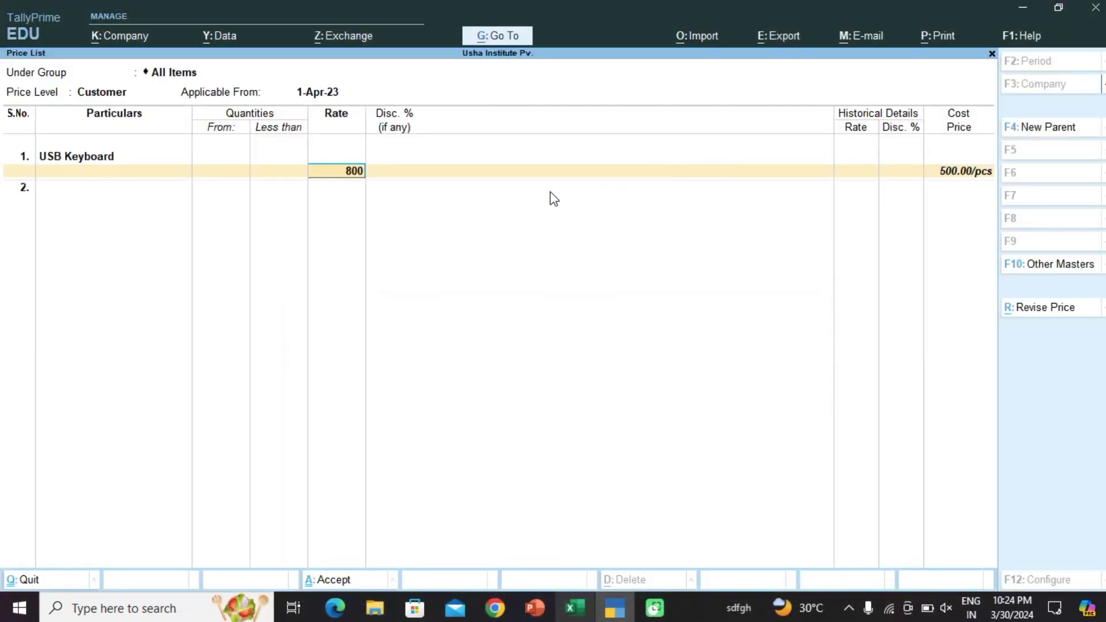
type("800")
key("Return")
key("Return")
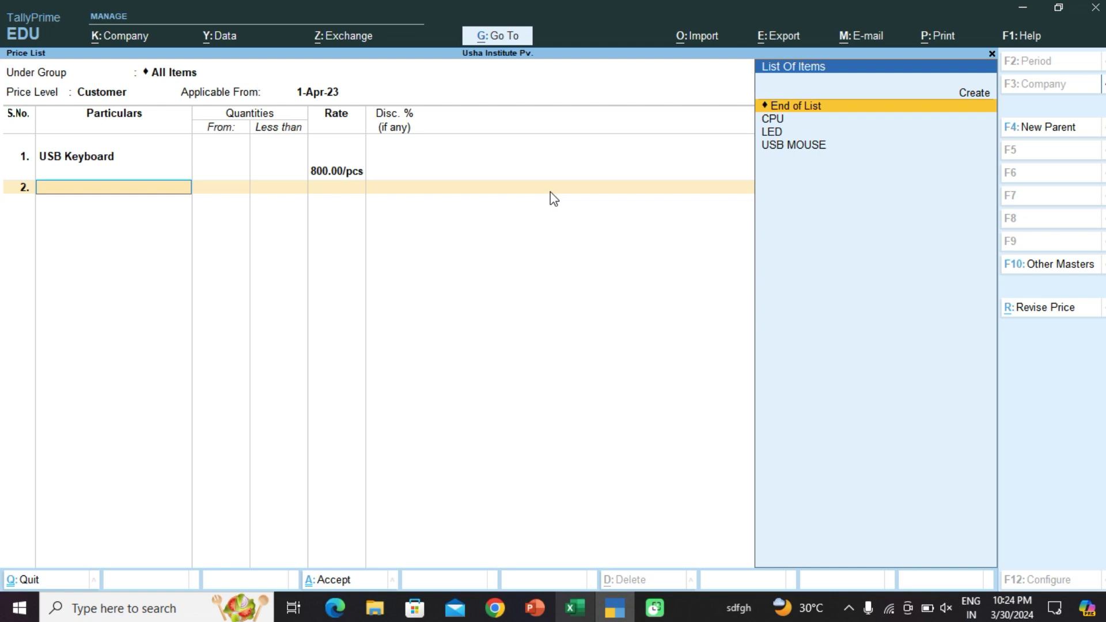
Step: Add USB MOUSE at 550 and LED at 8,000 to the Customer price list
key("Down")
key("Down")
key("Down")
key("Return")
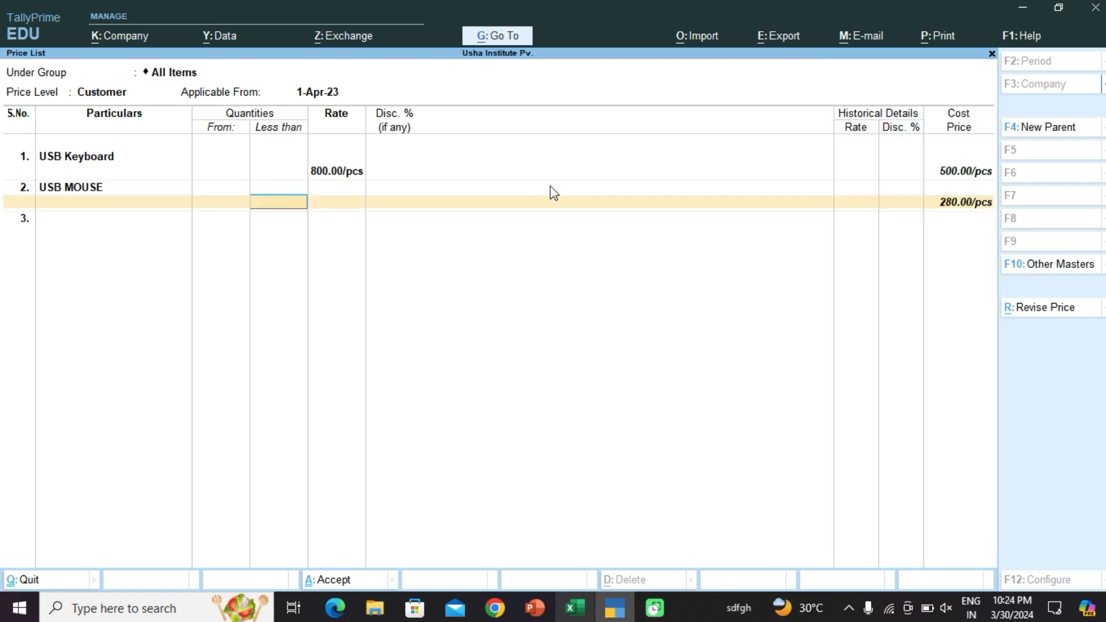
key("Return")
left_click(575, 608)
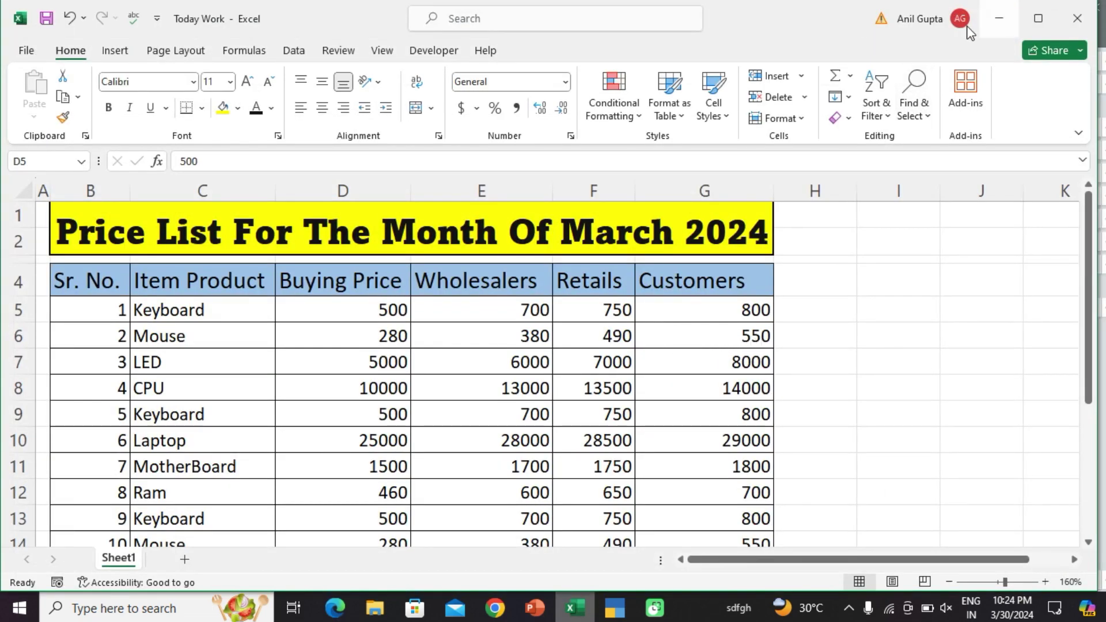
left_click(997, 15)
type("500")
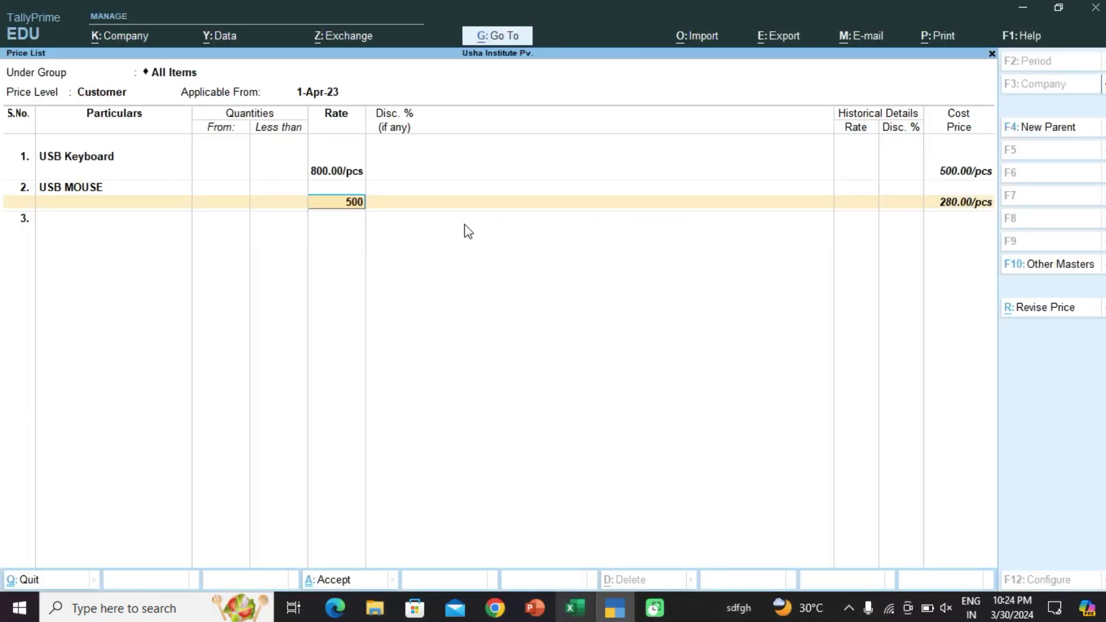
key("BackSpace")
key("BackSpace")
type("500")
key("BackSpace")
key("Return")
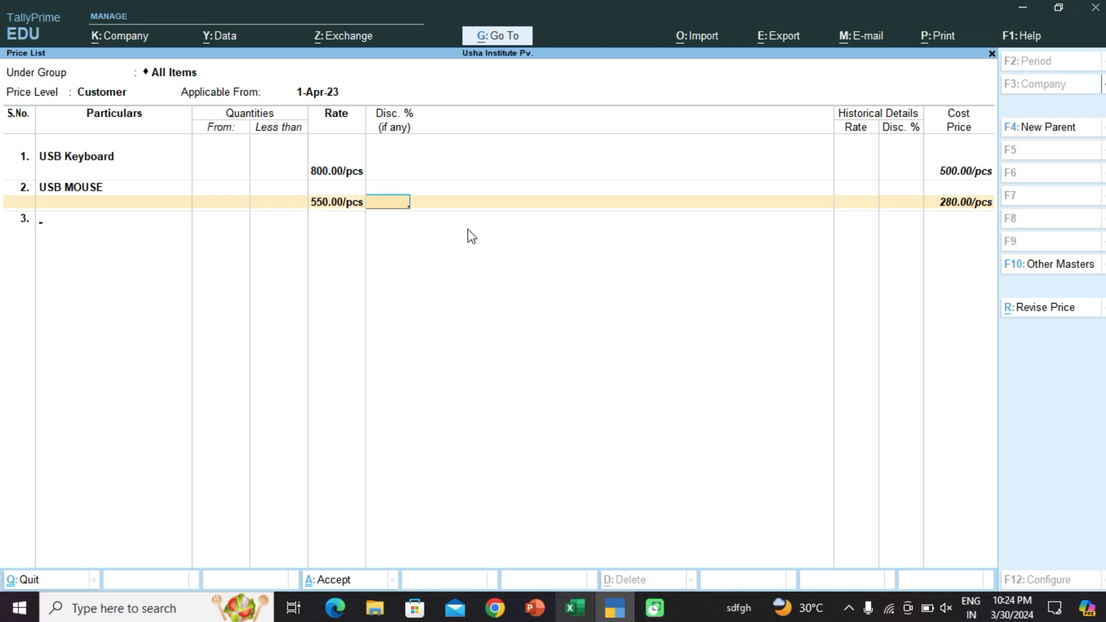
key("Down")
key("Down")
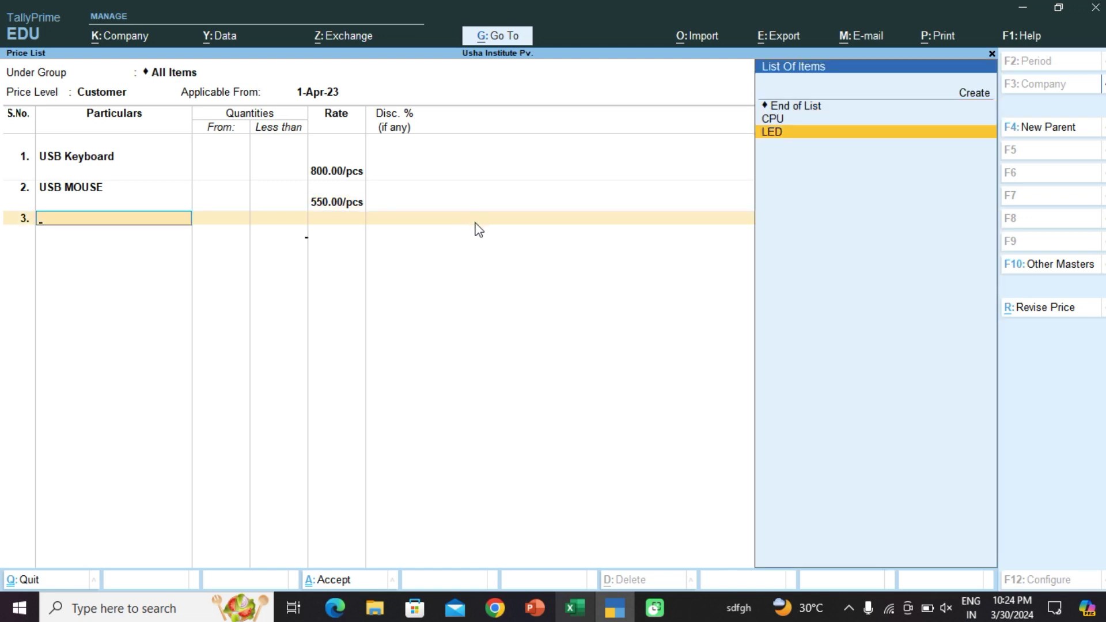
key("Return")
key("Return")
left_click(572, 607)
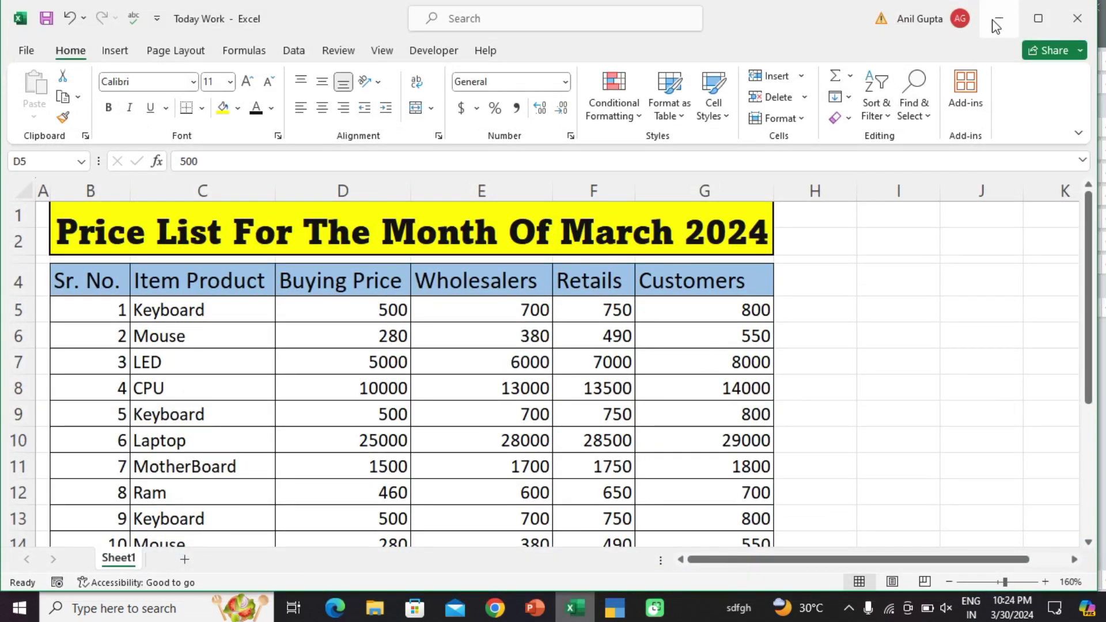
left_click(1000, 15)
type("8,00")
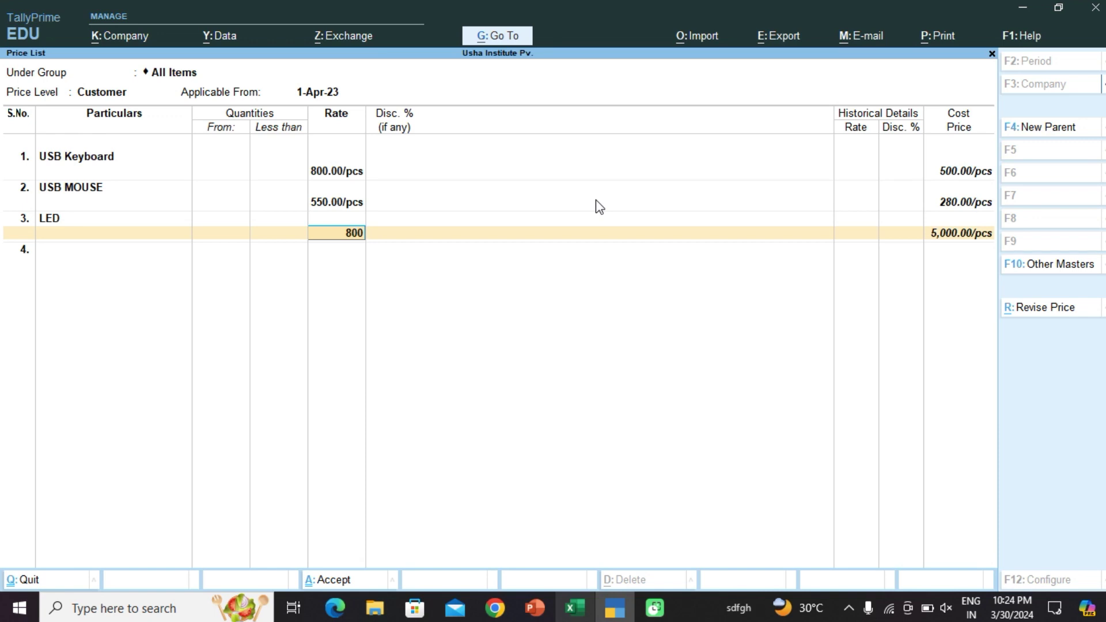
type("0")
key("Return")
Step: Add CPU at 14,000 and save the Customer price list
key("Return")
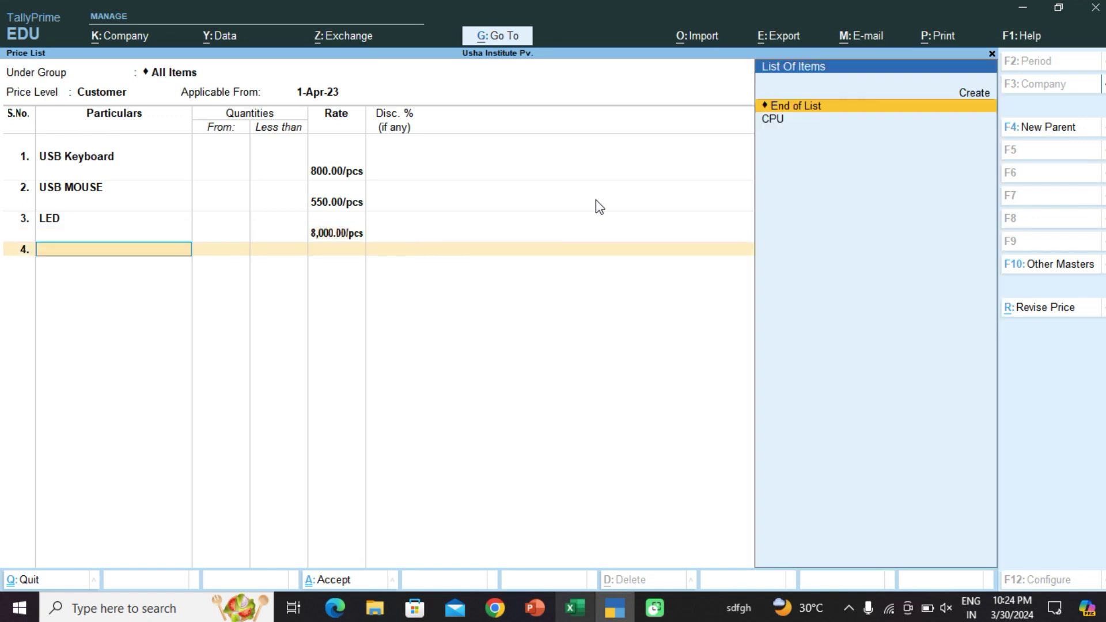
key("Down")
key("Return")
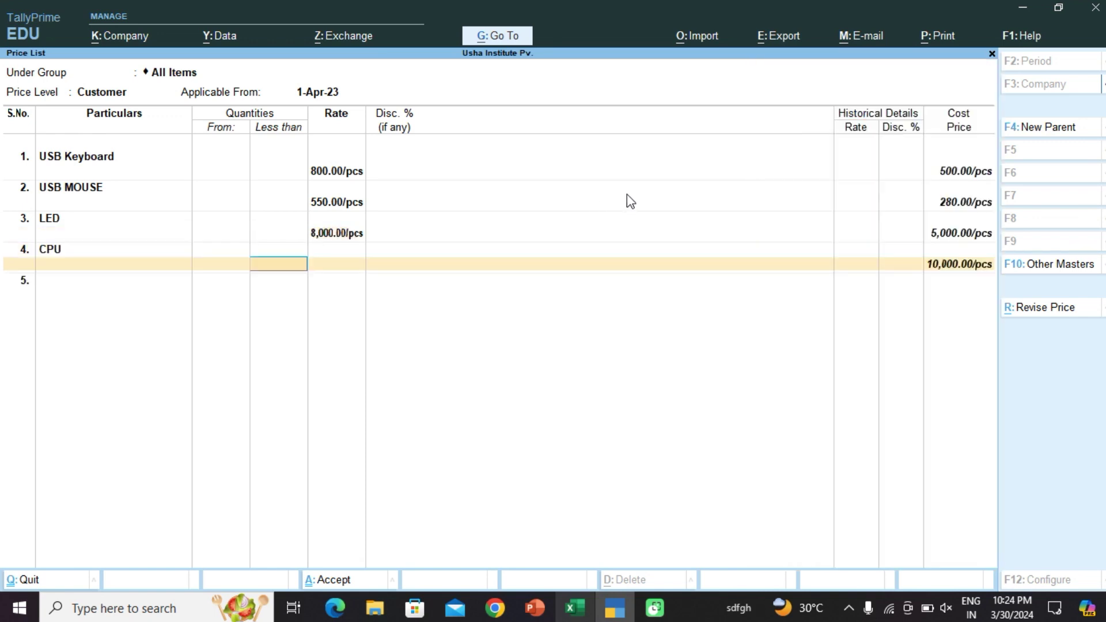
left_click(535, 609)
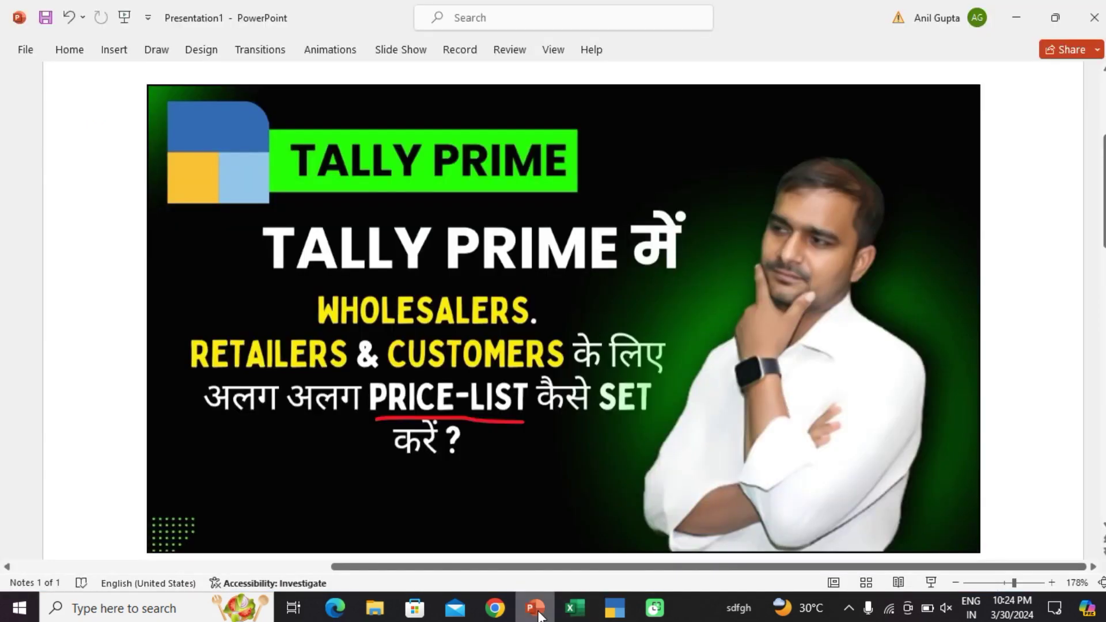
left_click(540, 612)
left_click(572, 610)
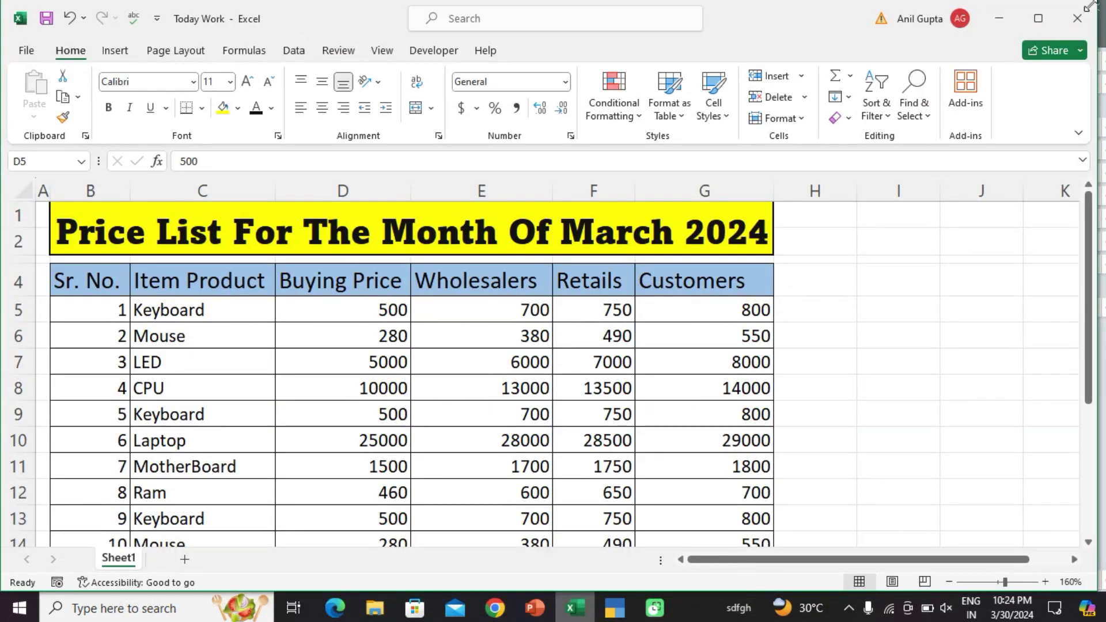
left_click(1005, 19)
type("1")
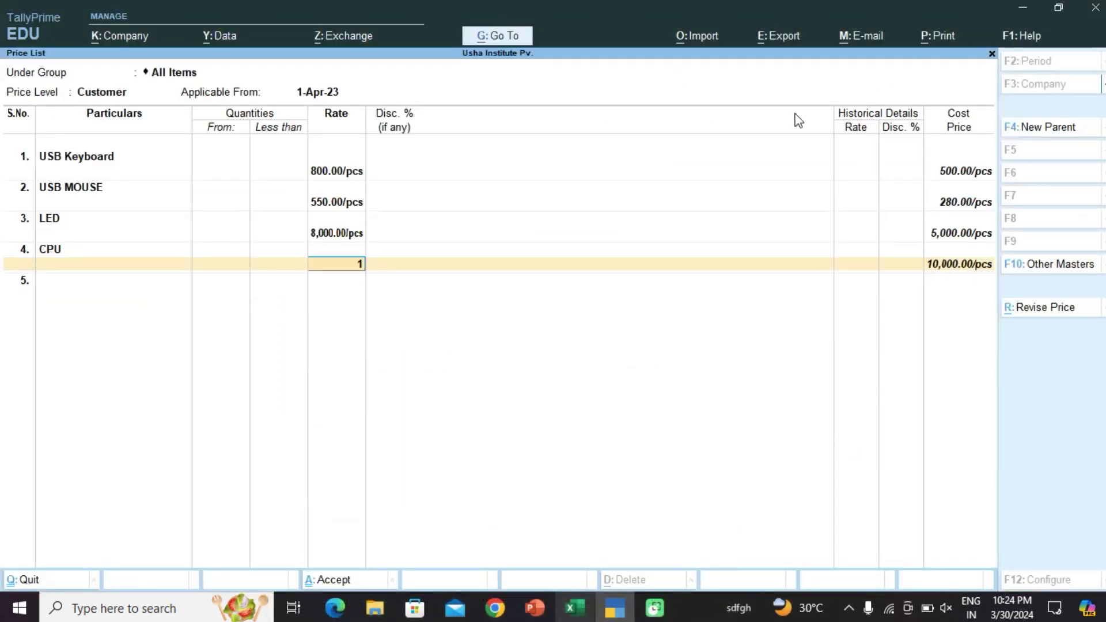
type("4000")
key("Return")
key("Return")
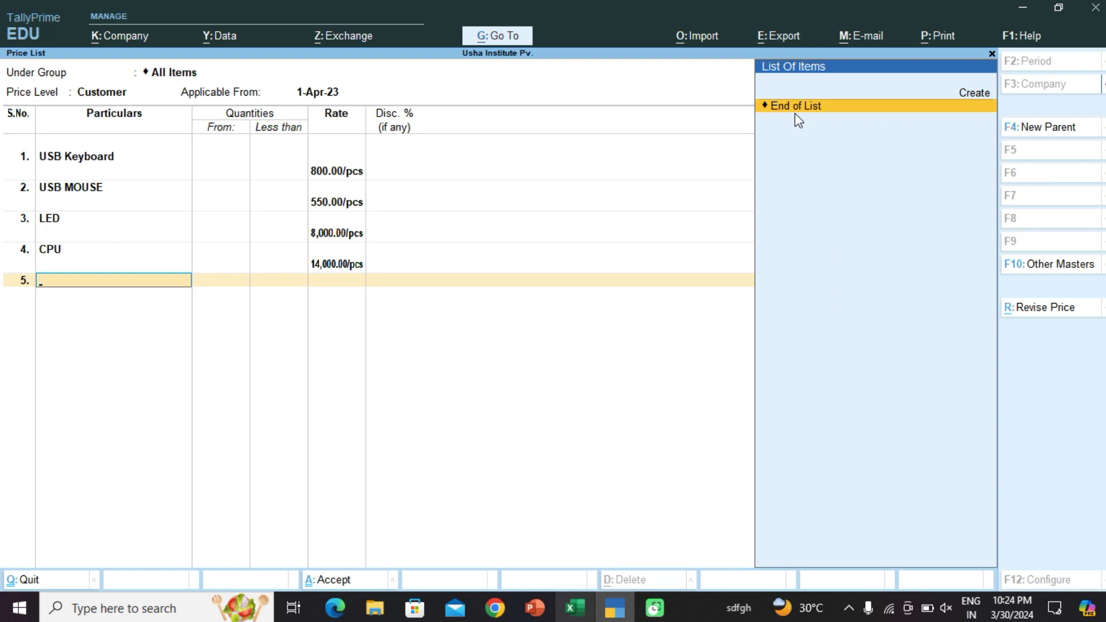
key("Return")
key("Return")
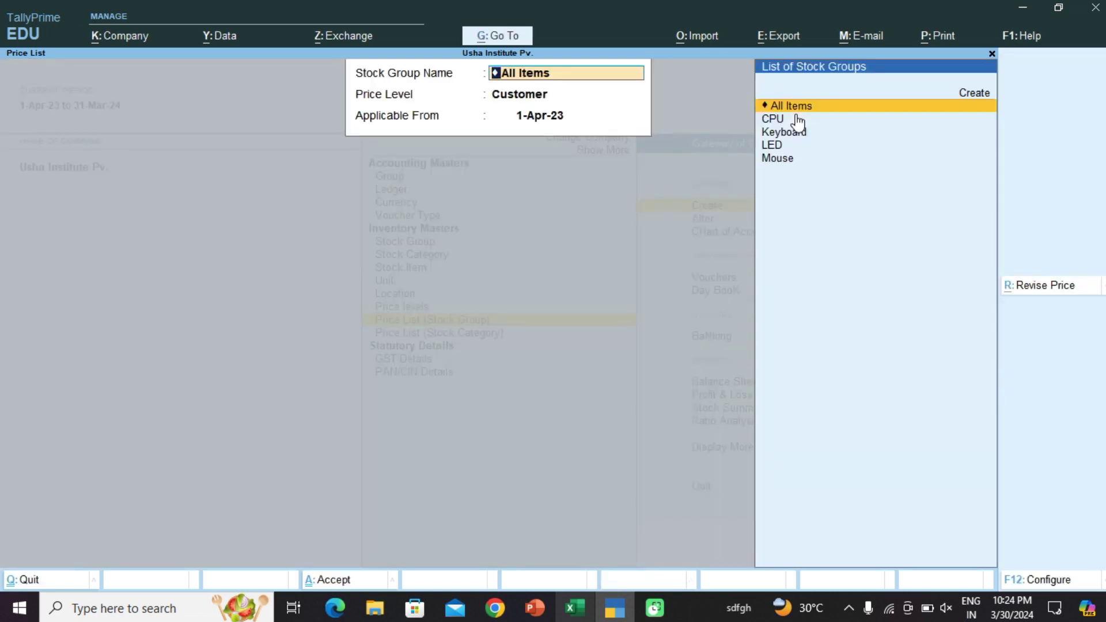
Step: Close the price list form and start creating a new ledger from the masters list
key("BackSpace")
key("Escape")
key("Escape")
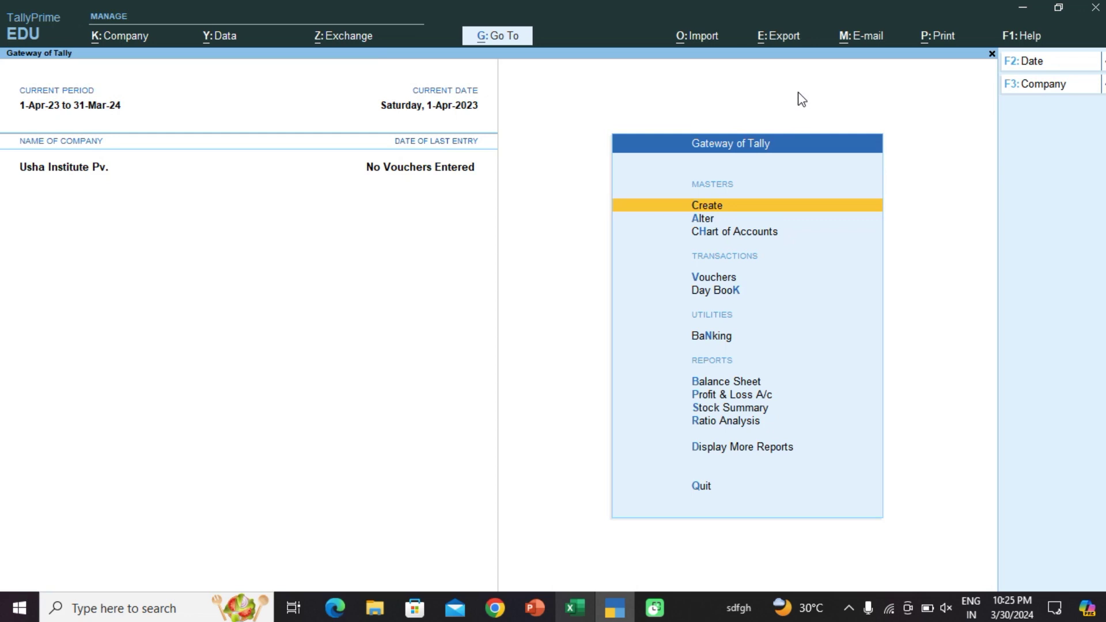
key("Return")
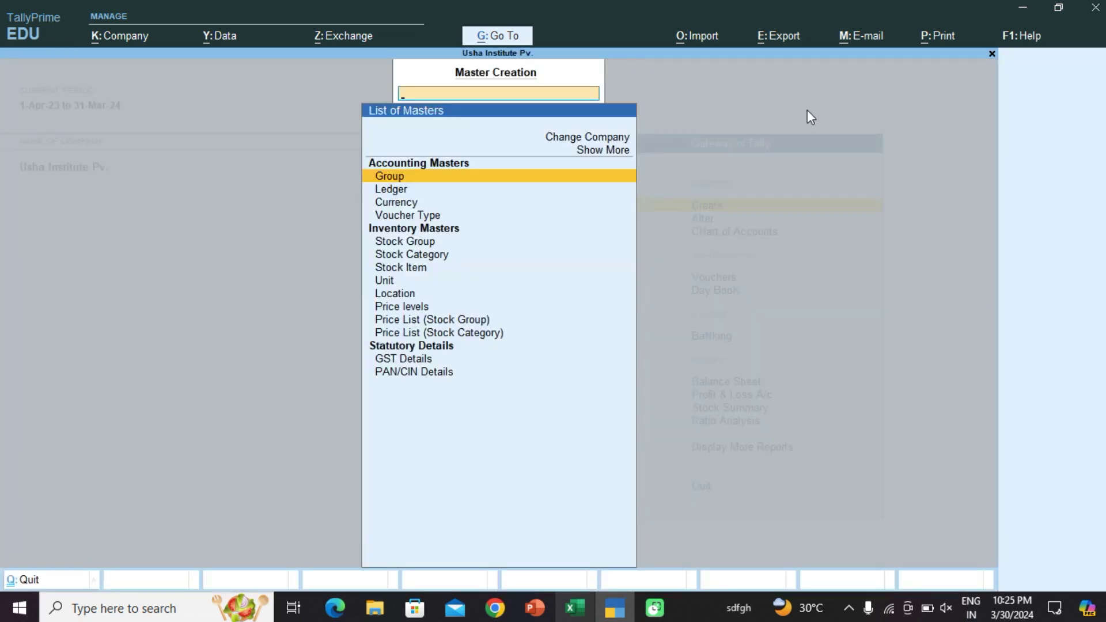
key("Down")
key("Return")
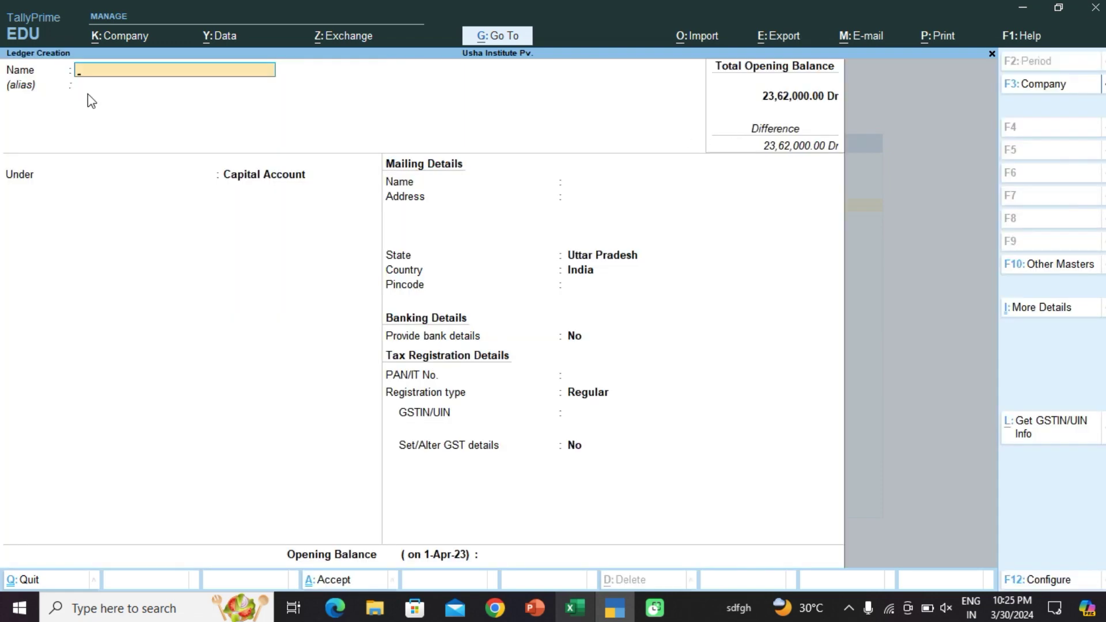
Step: Name the new ledger with the customer's name, group it under Sundry Debtors, and open its configuration (F12)
type("Ramesh")
key("Return")
key("Return")
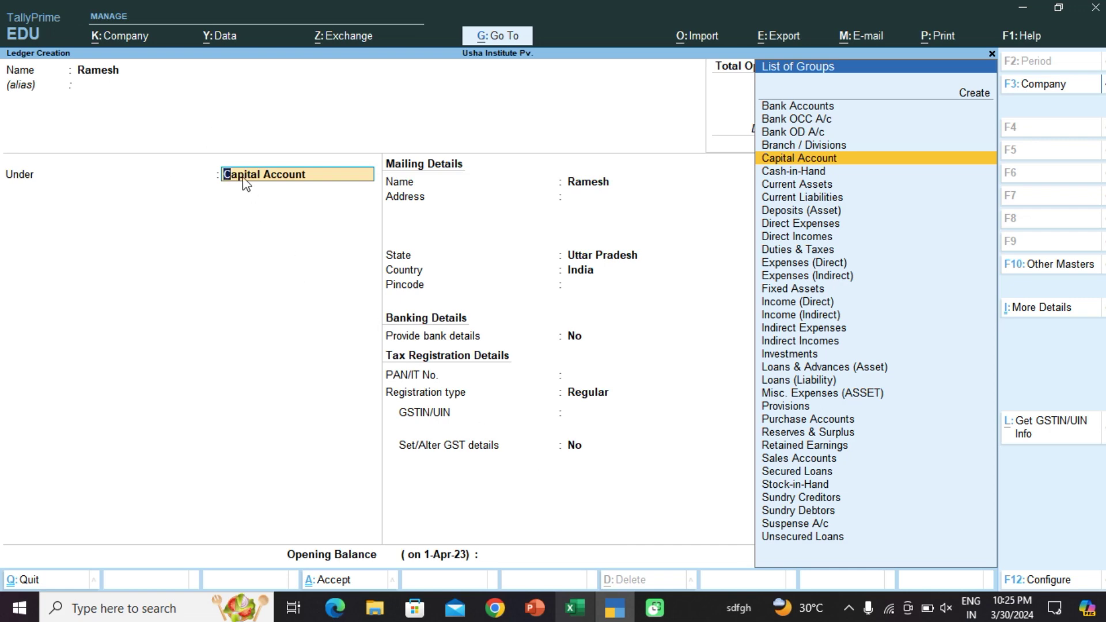
type("S")
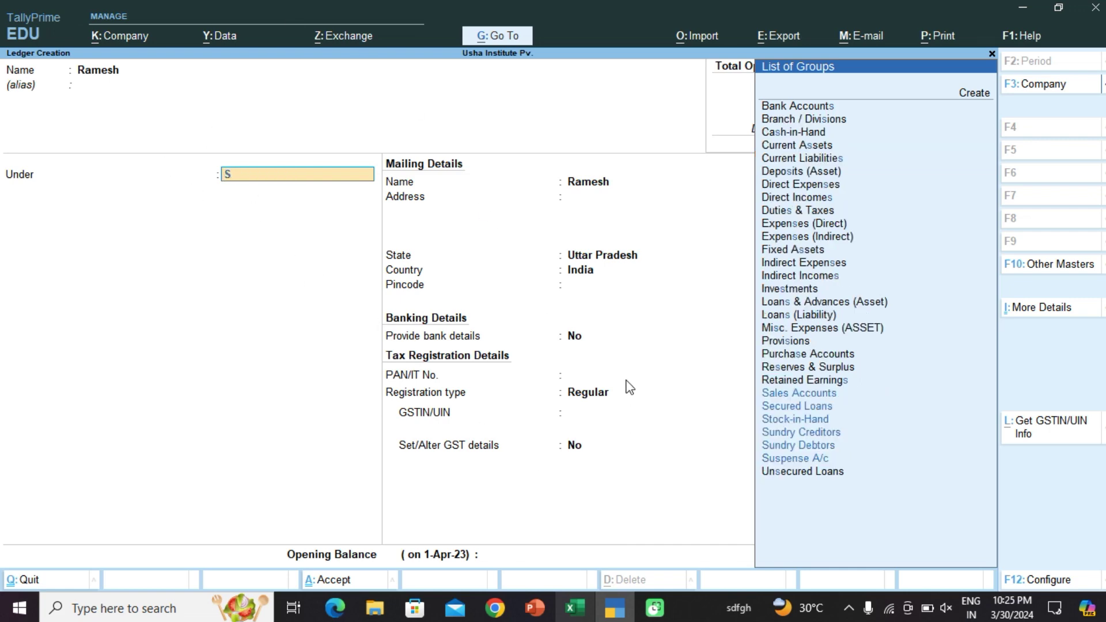
key("Down")
key("Down")
key("Down")
key("Down")
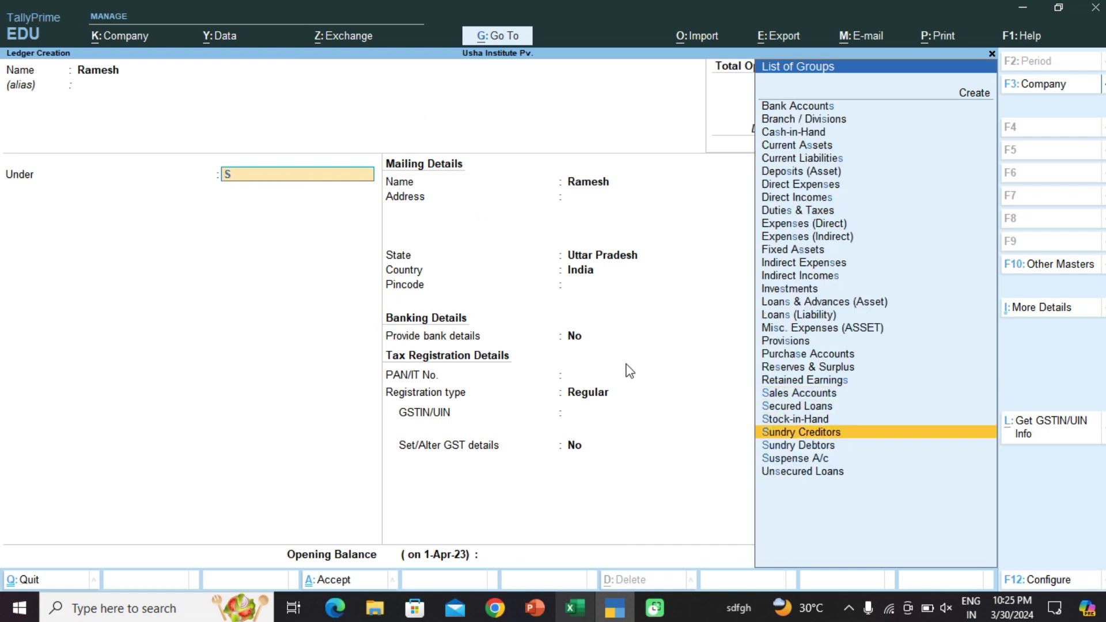
key("Down")
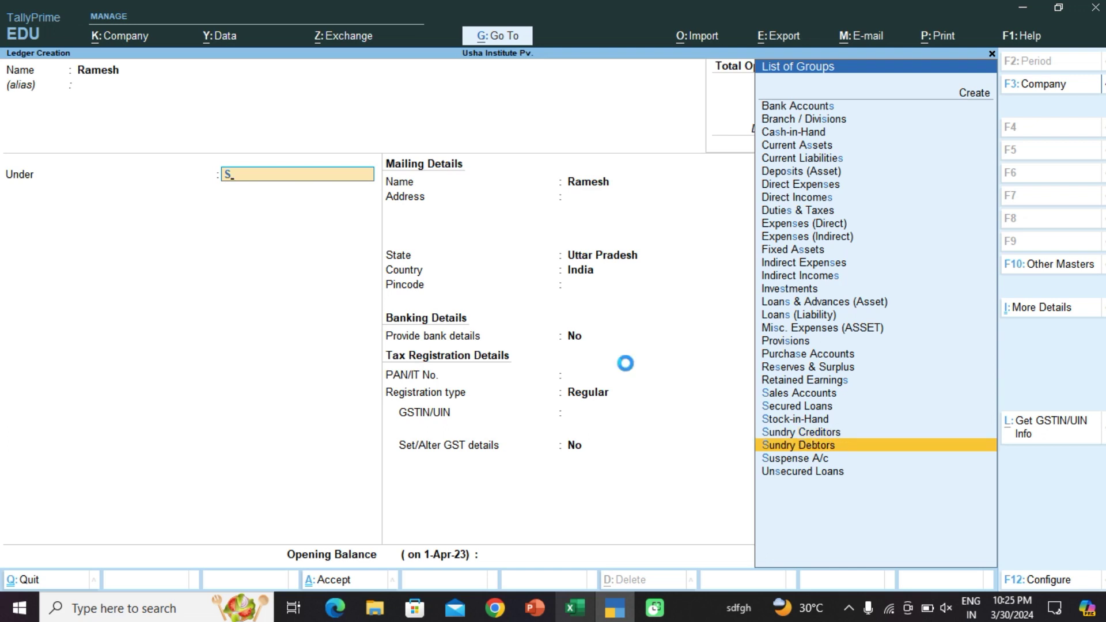
key("Return")
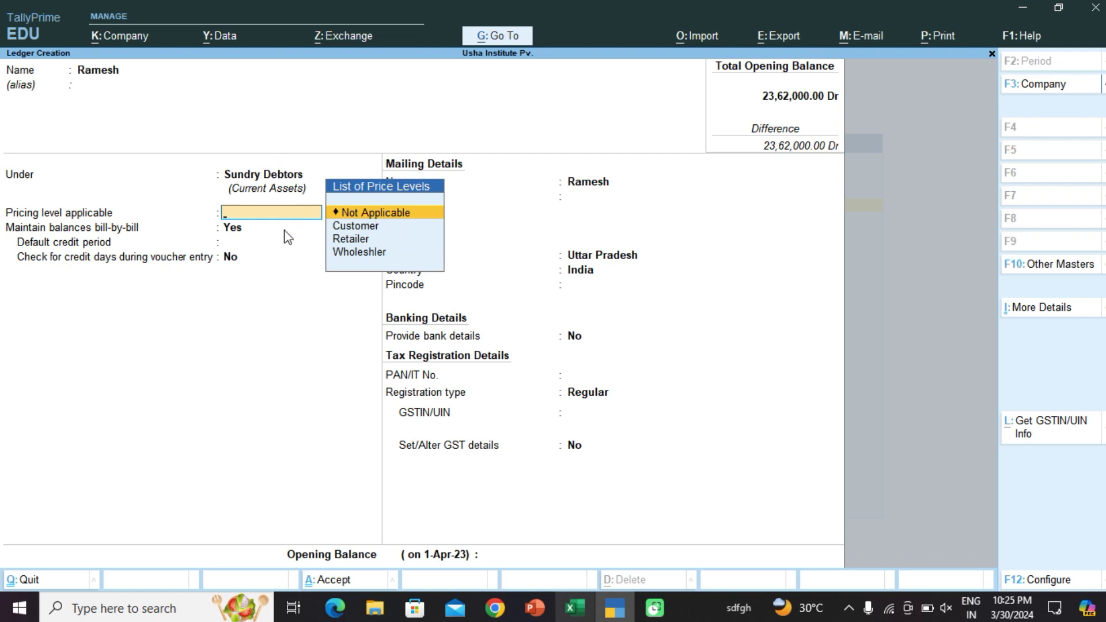
key("F12")
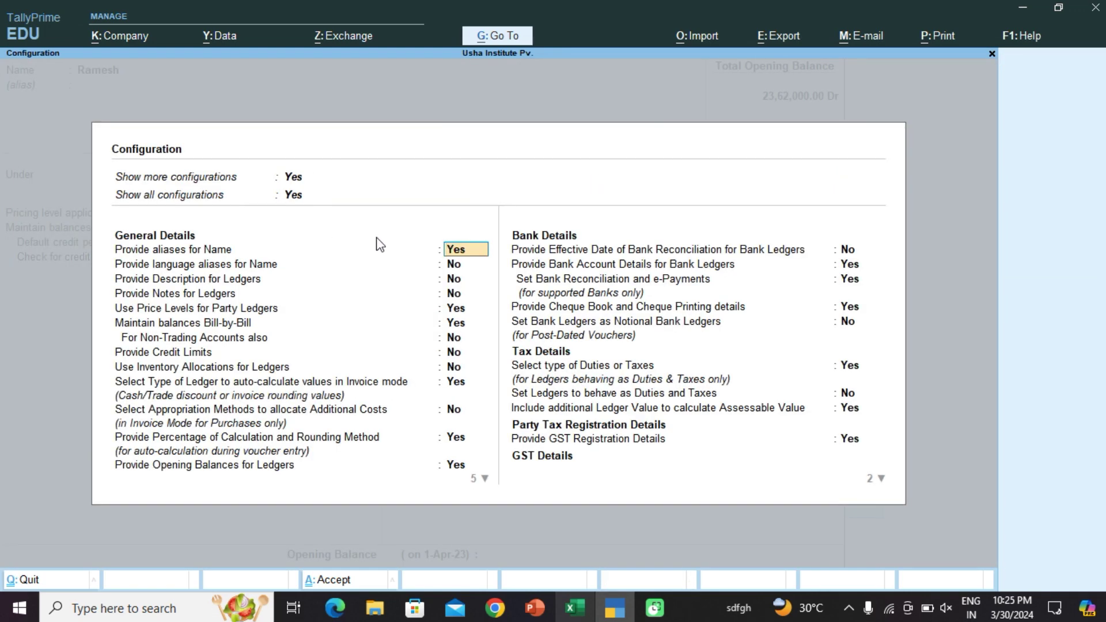
Step: Set Use Price Levels for Party Ledgers to No and return to the ledger form
key("Down")
key("Down")
key("Down")
key("Down")
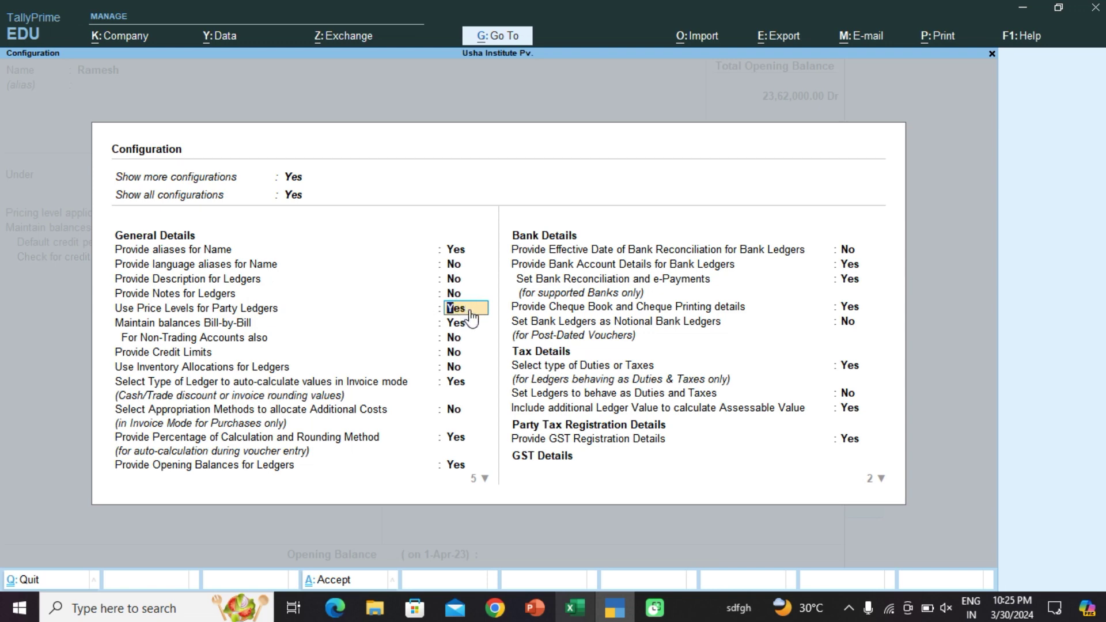
type("n")
key("Return")
key("ctrl+a")
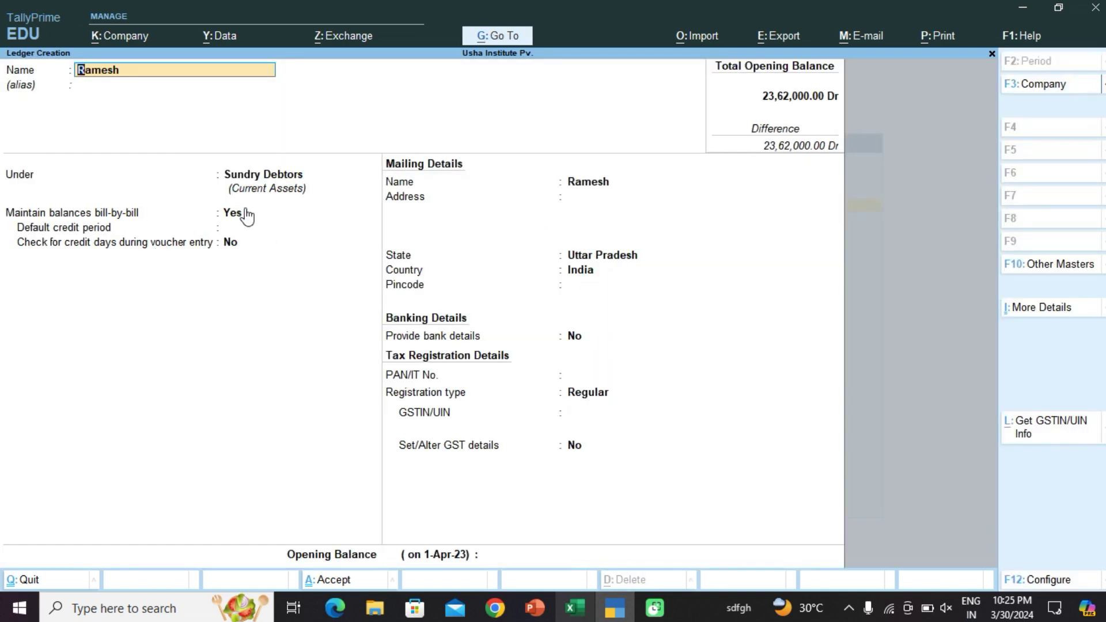
key("Return")
key("Return")
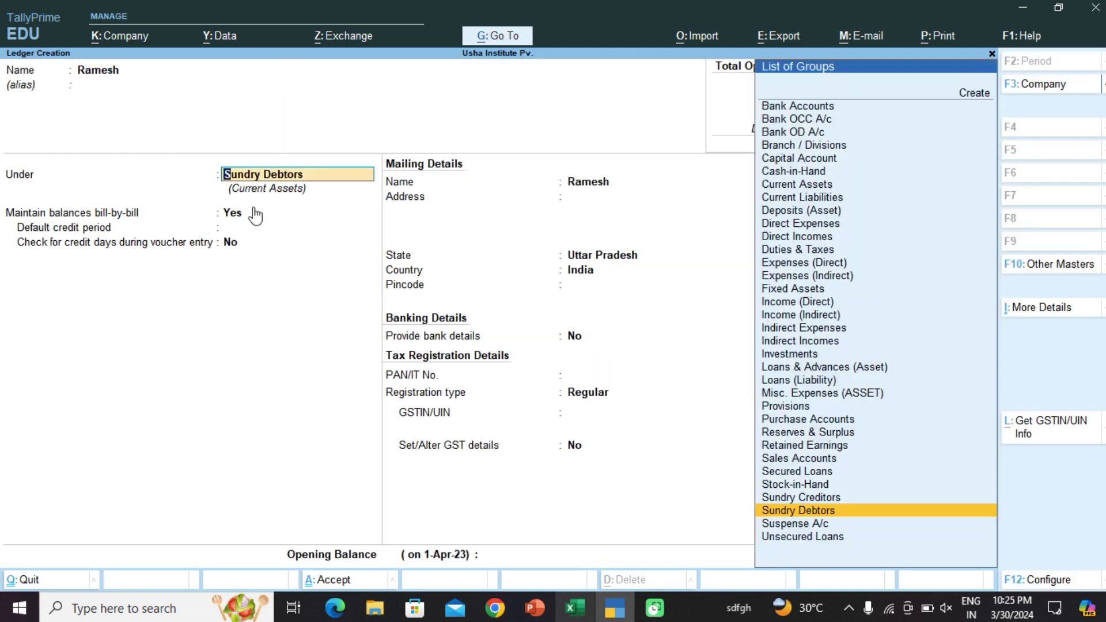
Step: Switch Use Price Levels for Party Ledgers back to Yes and advance to the Pricing level applicable field
key("F12")
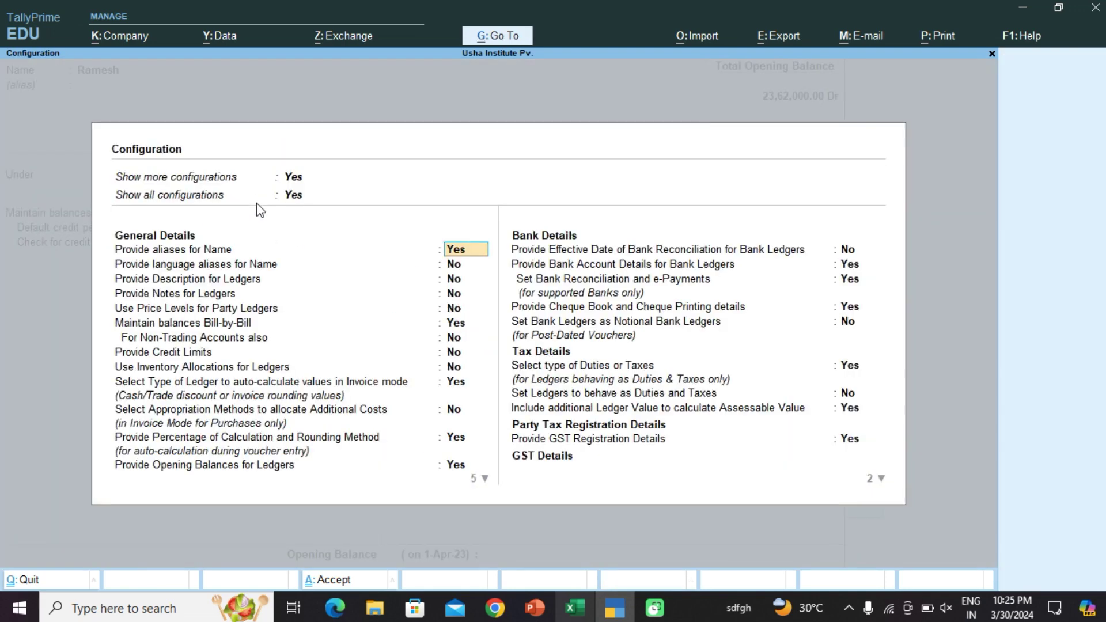
key("Down")
key("Down")
key("Down")
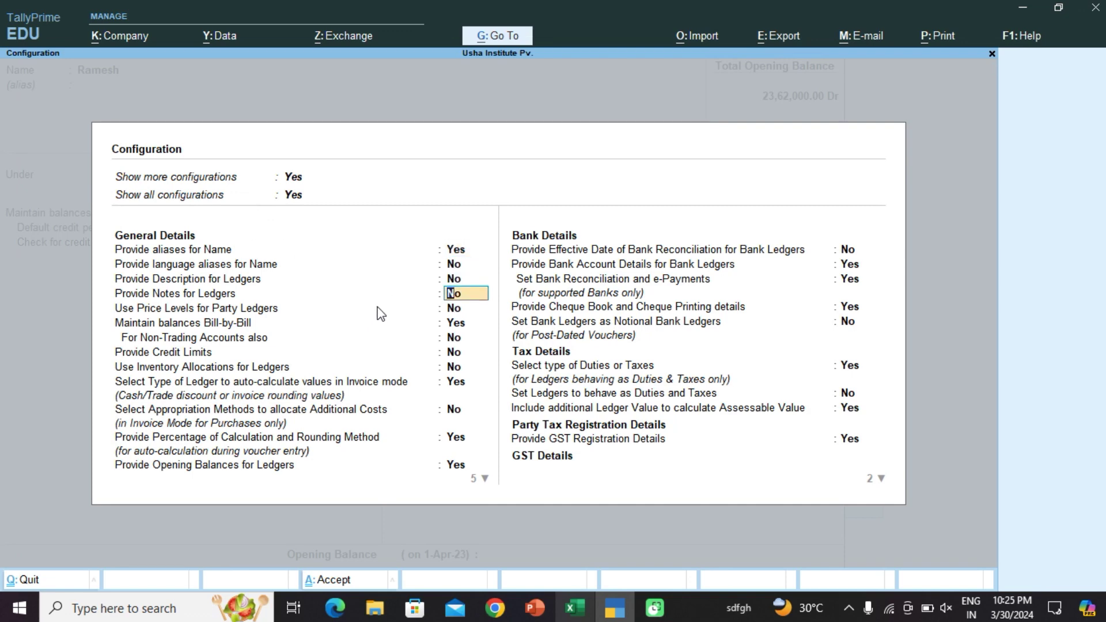
key("Down")
type("y")
key("Return")
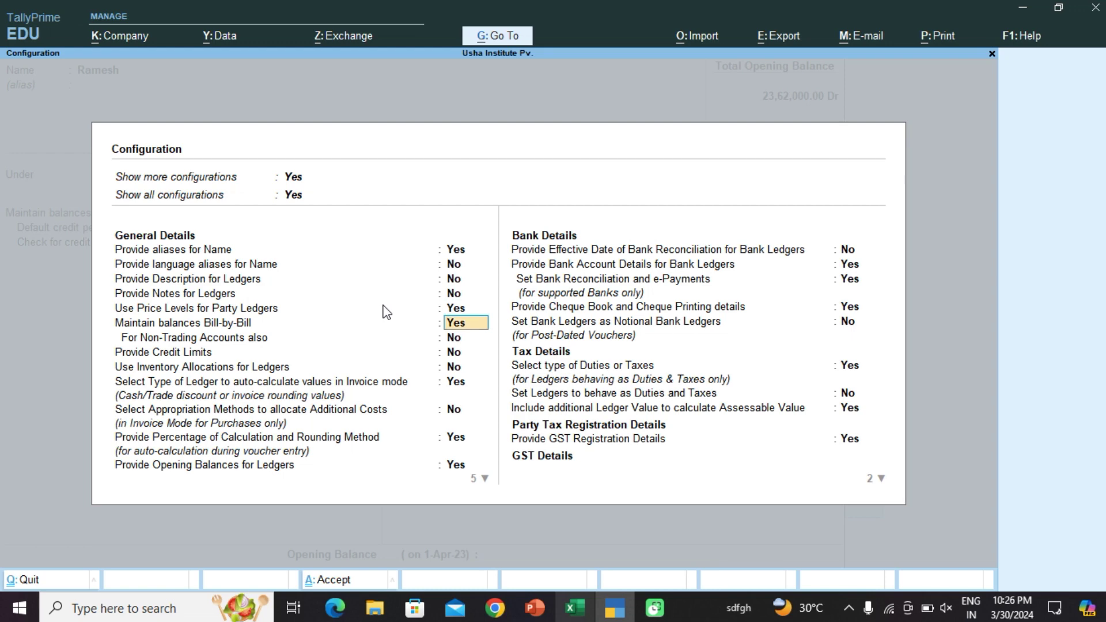
key("ctrl+a")
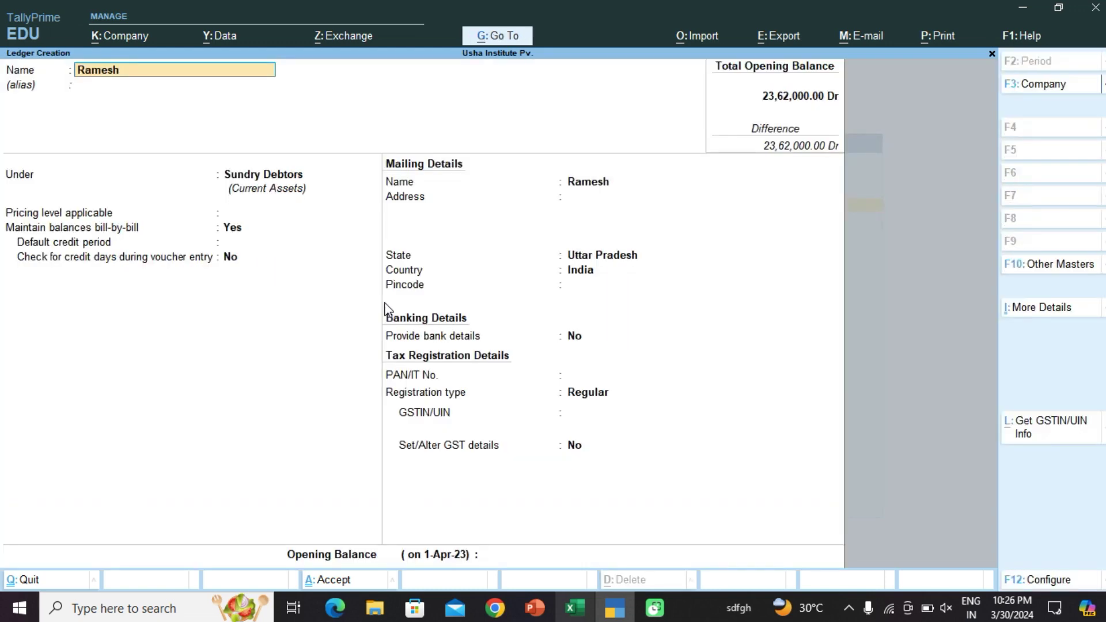
key("Return")
key("Return")
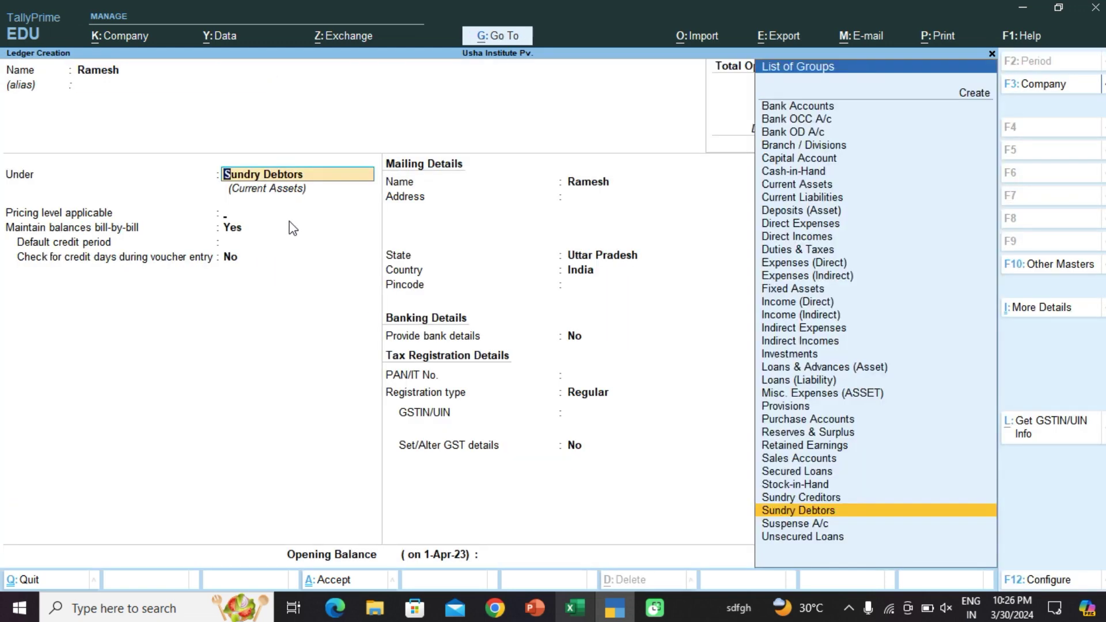
key("Return")
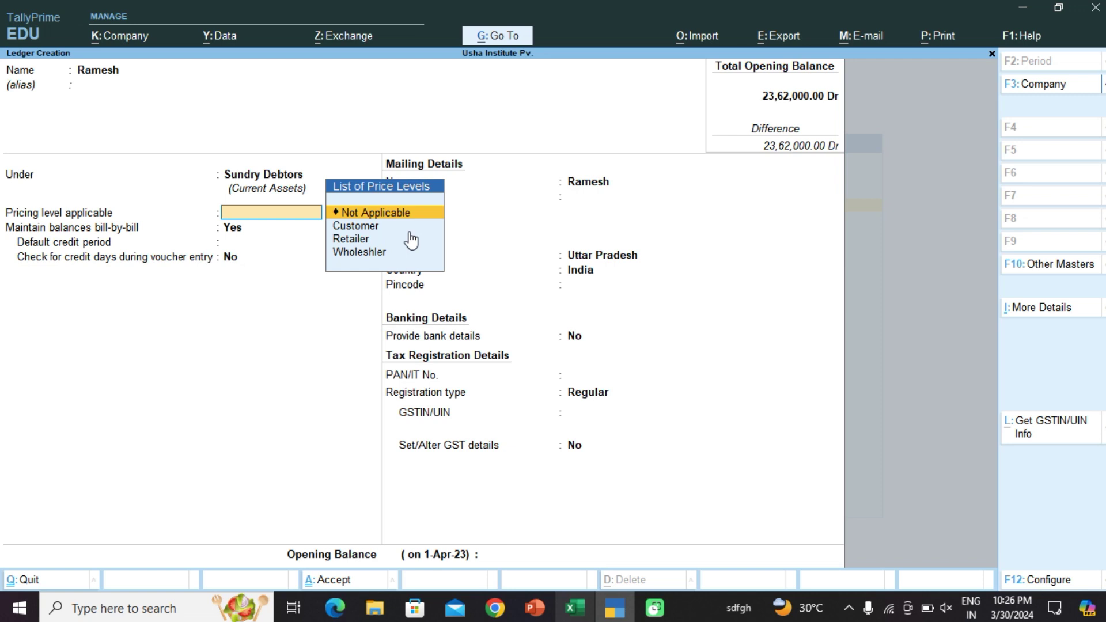
Step: Assign the Wholeshler pricing level and save the first debtor ledger
key("Down")
key("Down")
key("Down")
key("Return")
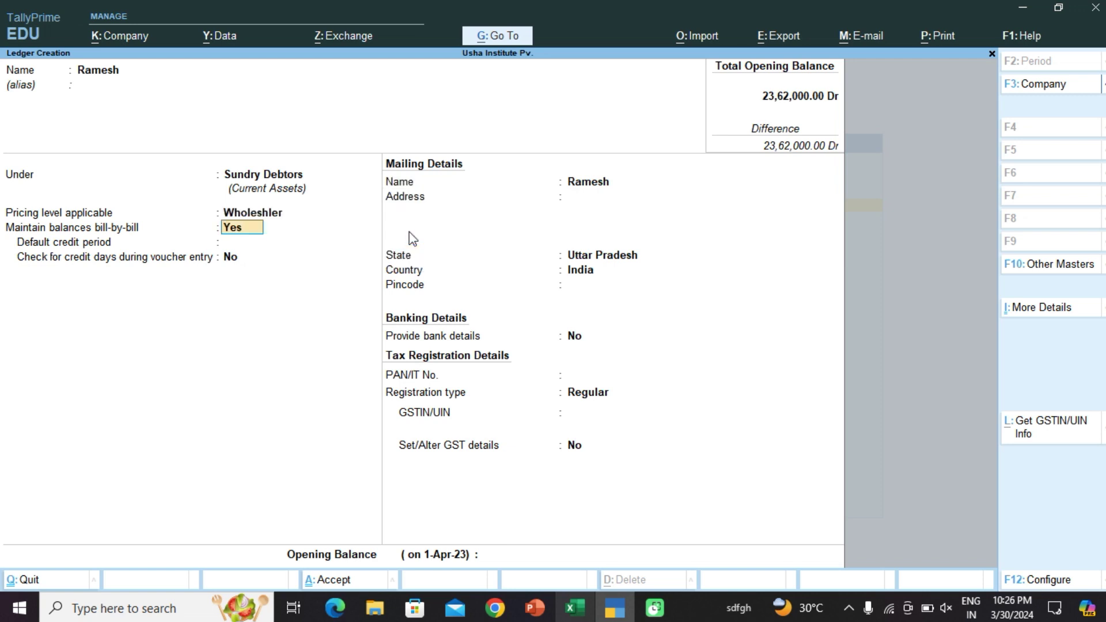
key("ctrl")
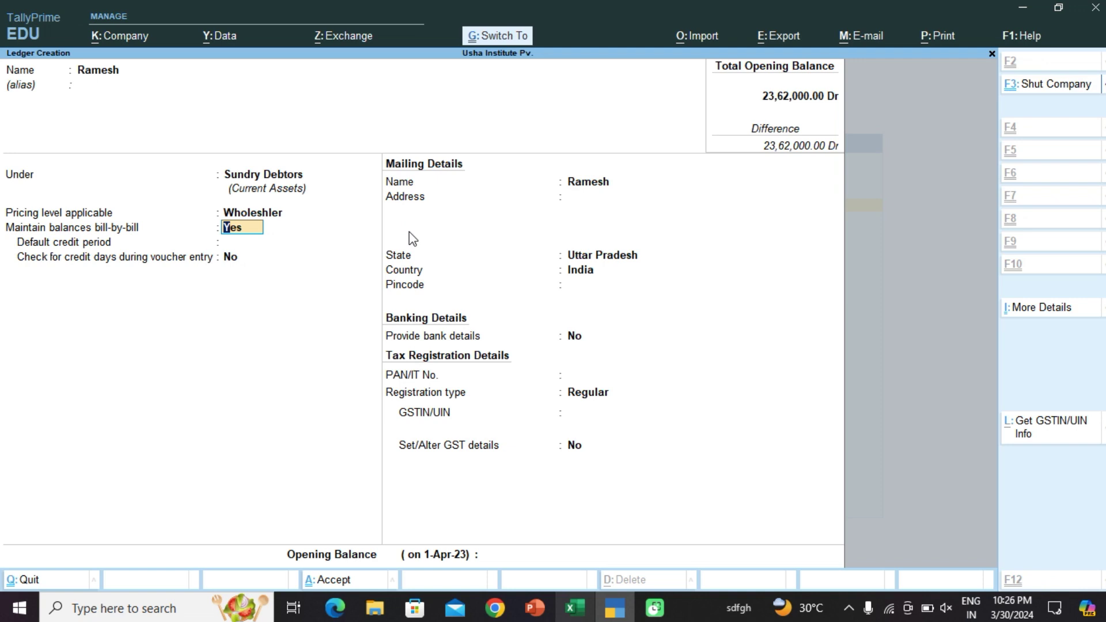
key("ctrl+a")
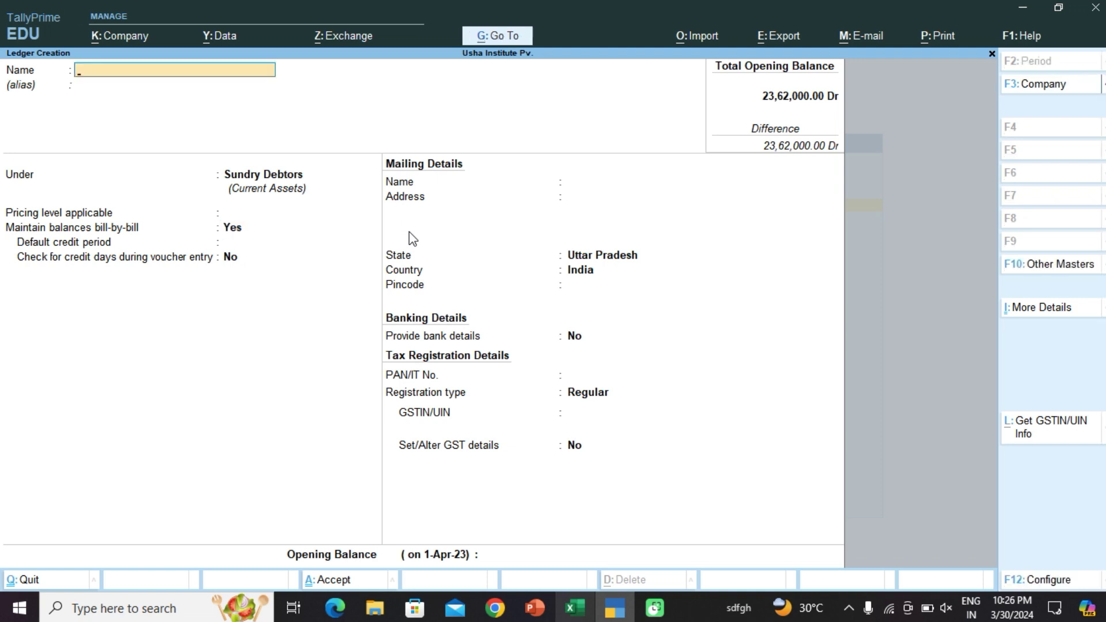
Step: Create a second customer ledger under Sundry Debtors with Retailer pricing level and save it
type("Rajesh")
key("Return")
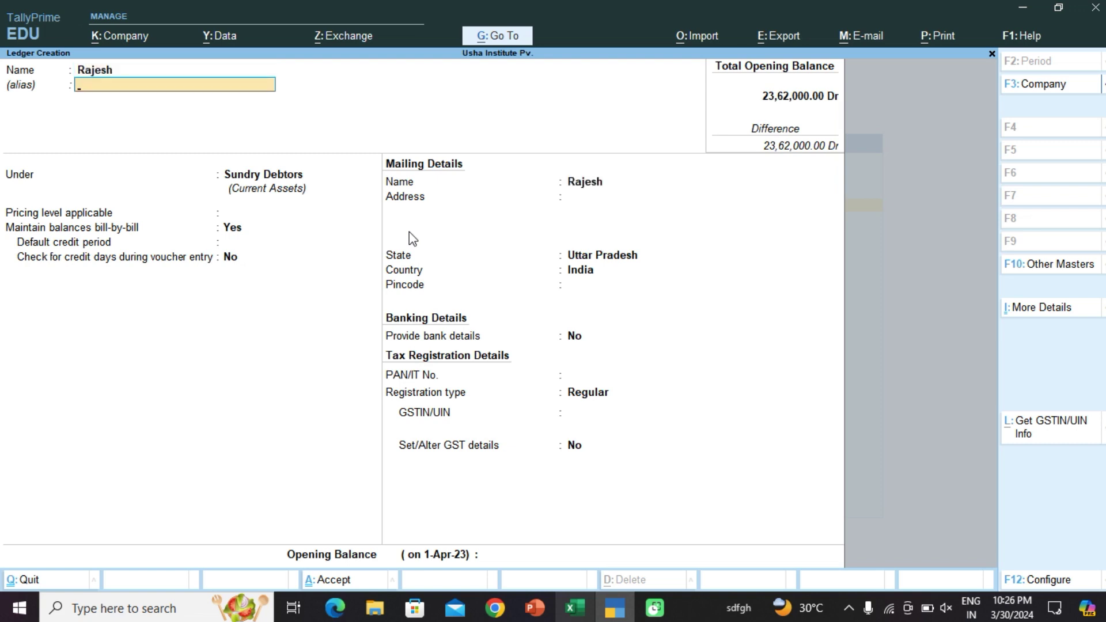
key("Return")
key("Return")
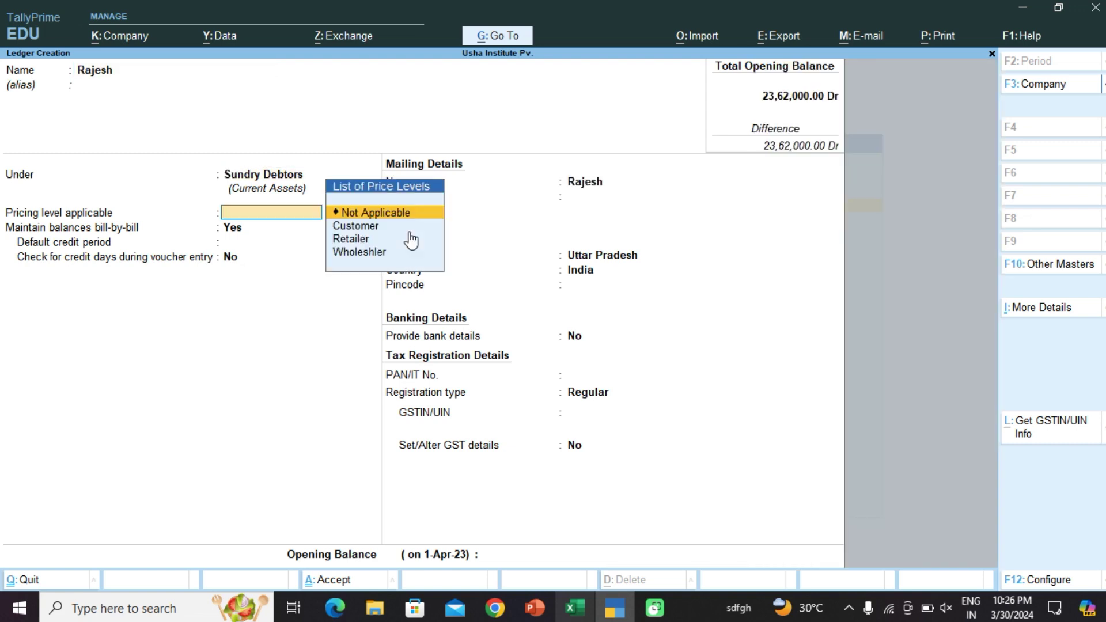
key("Down")
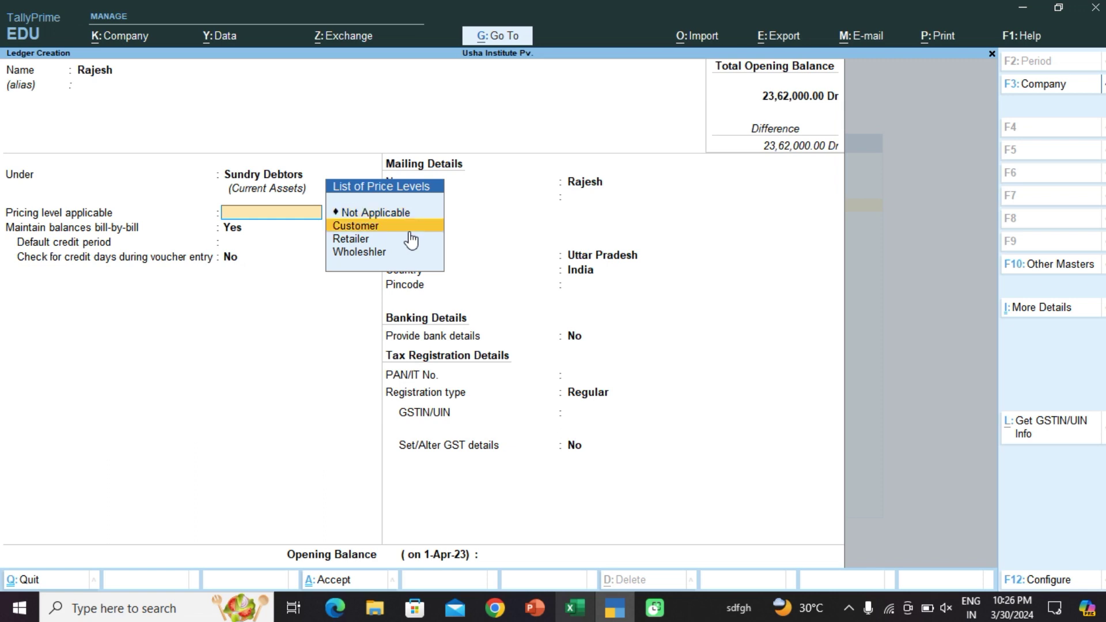
key("Down")
key("Return")
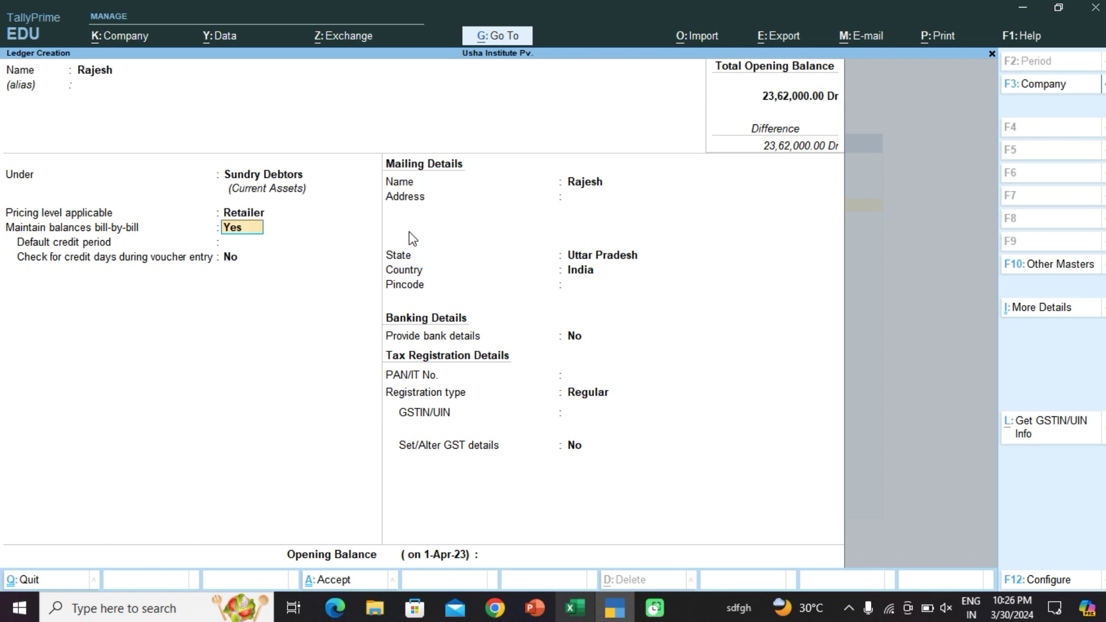
key("ctrl+a")
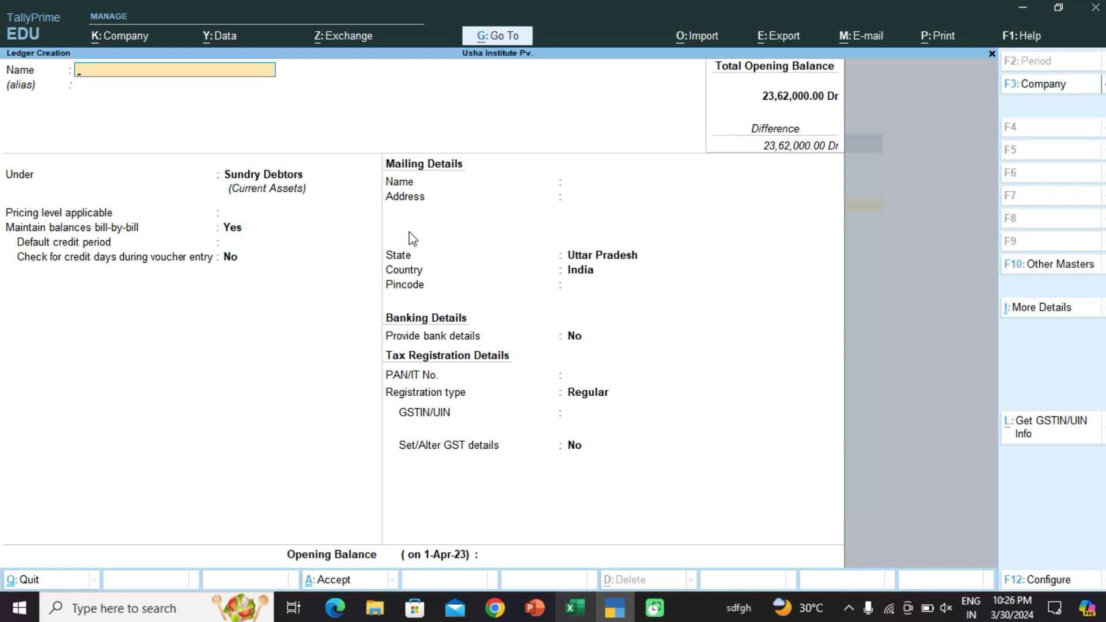
Step: Create a customer ledger under Sundry Debtors on the Customer pricing level and save it
type("Raju")
key("Return")
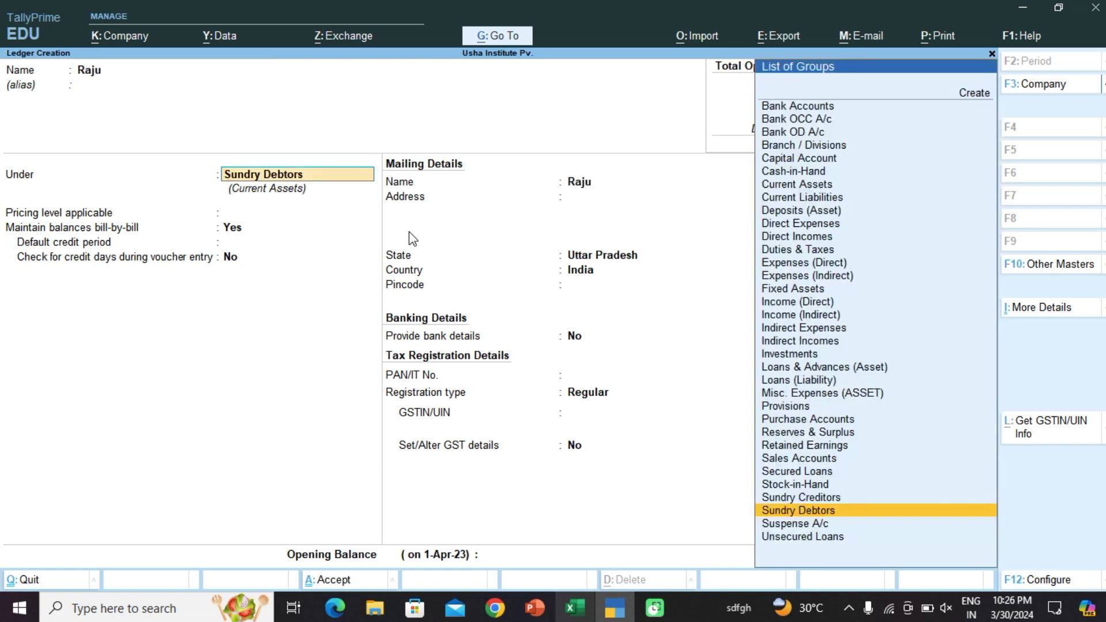
key("Return")
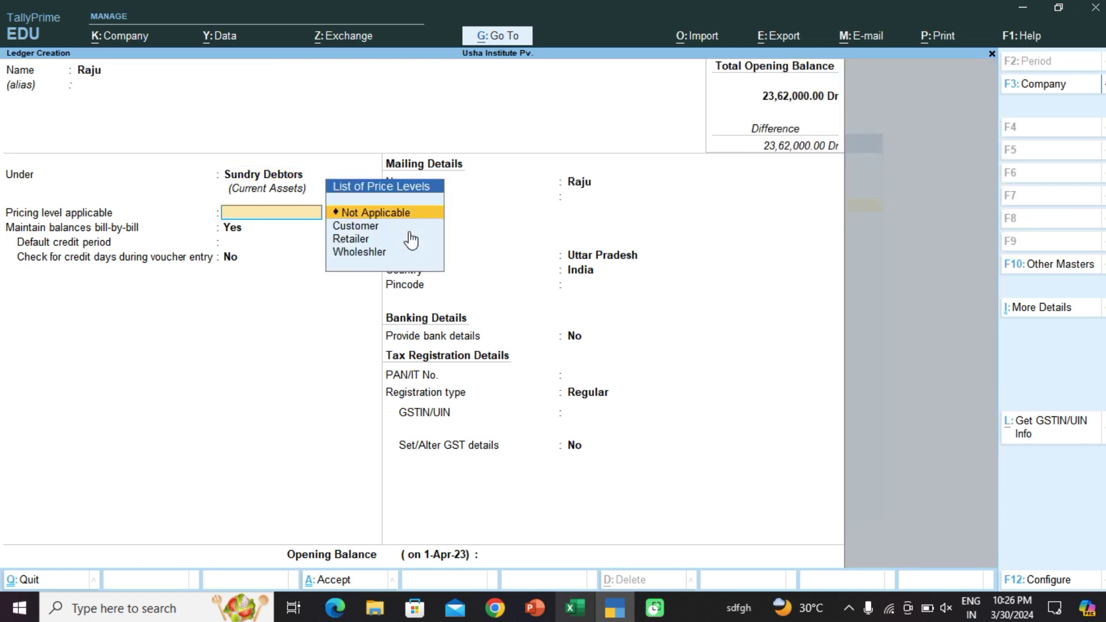
key("Down")
key("Return")
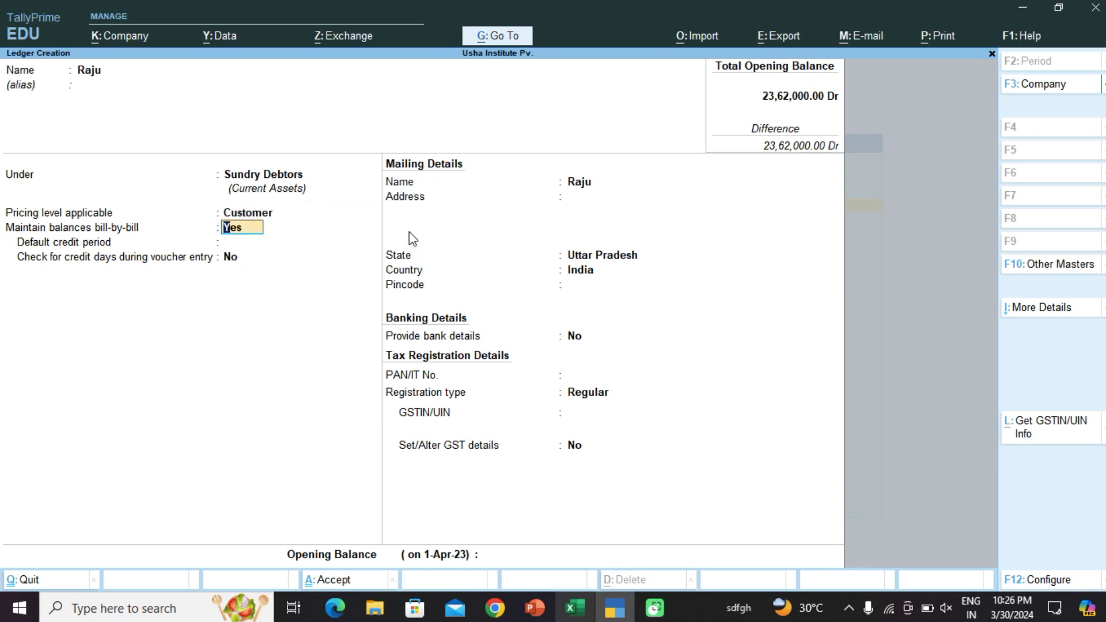
key("ctrl")
key("ctrl+a")
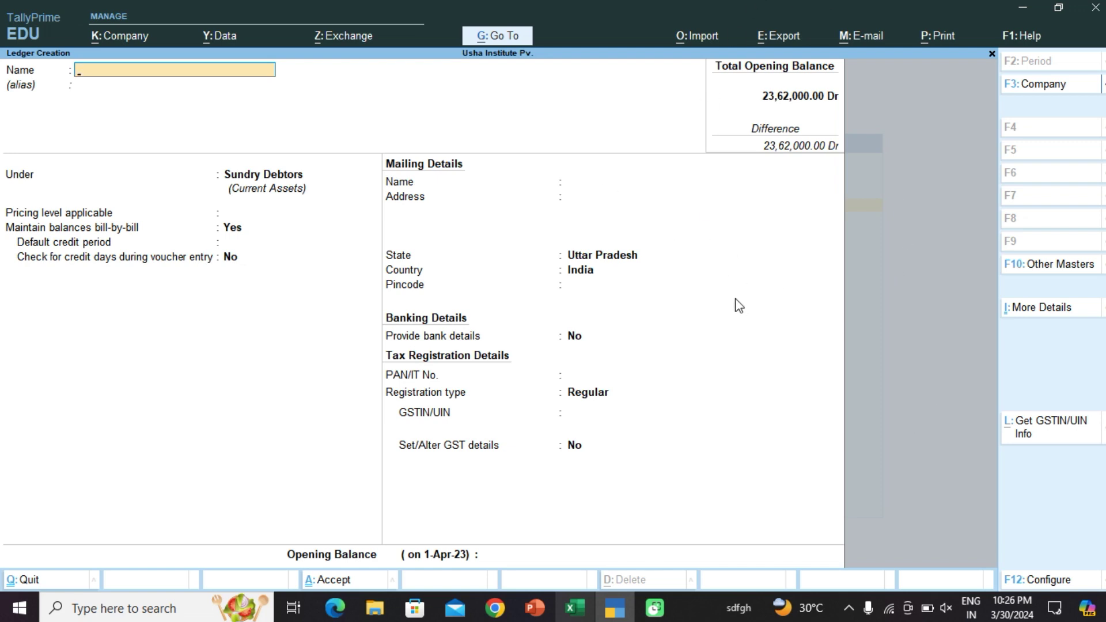
Step: Start another customer ledger under Sundry Debtors with pricing level set to Not Applicable
type("Ram")
key("Return")
key("Return")
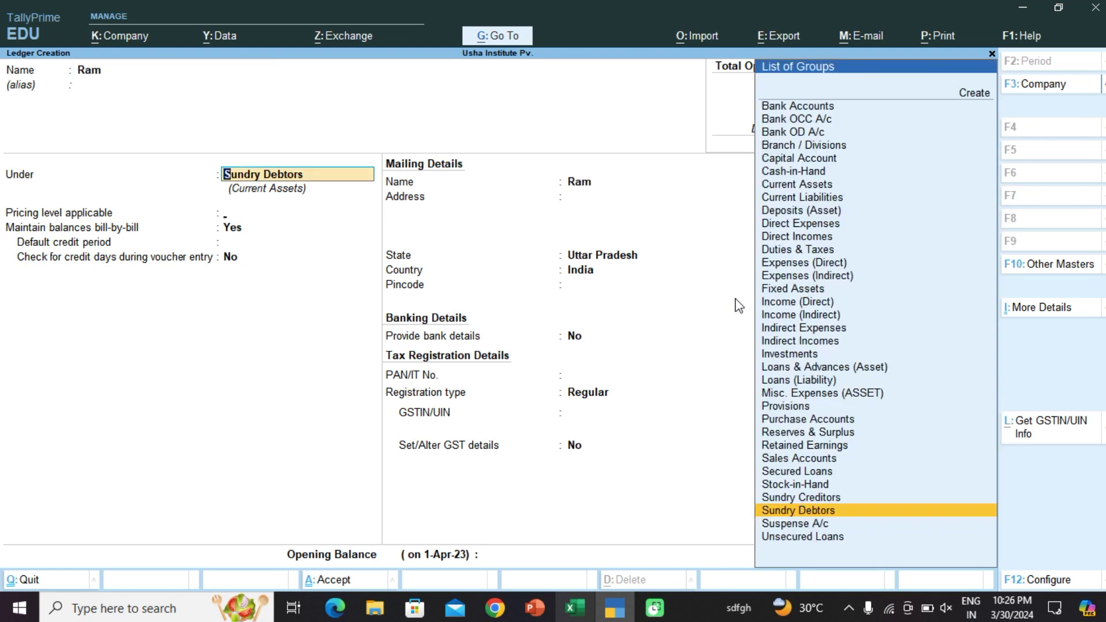
key("Return")
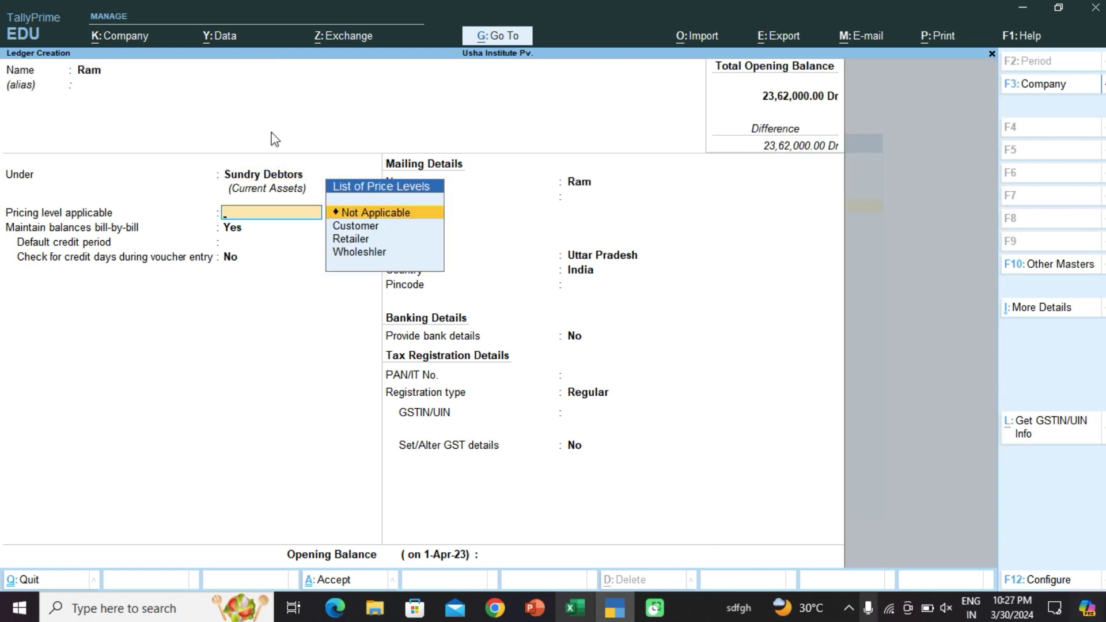
left_click(370, 214)
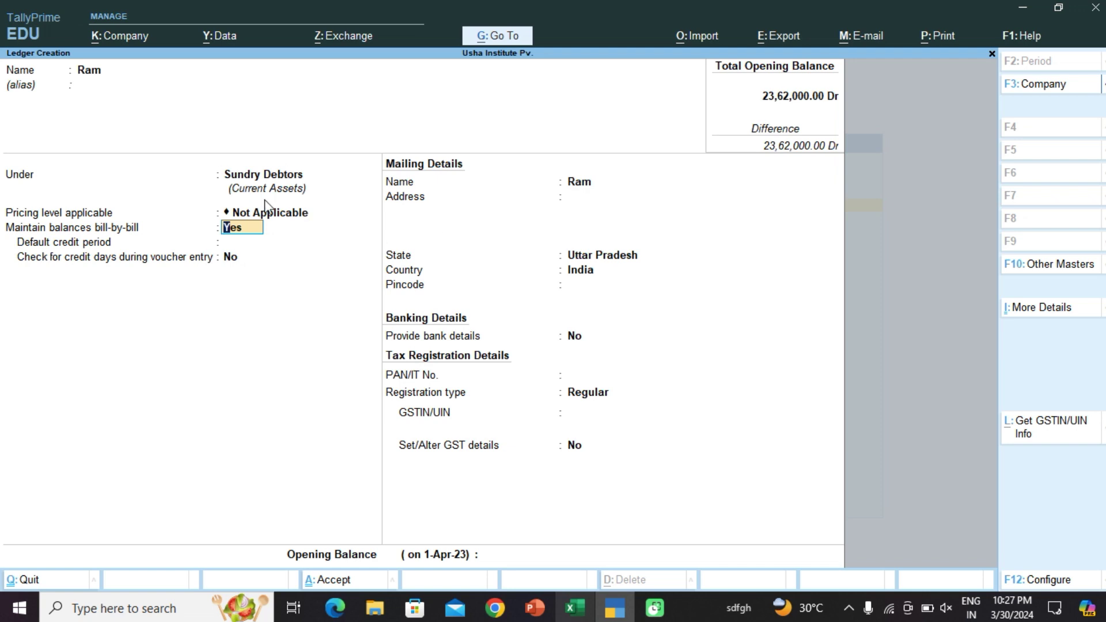
Step: Save the new Sundry Debtors customer ledger and quit Ledger Creation to the Gateway of Tally
key("ctrl")
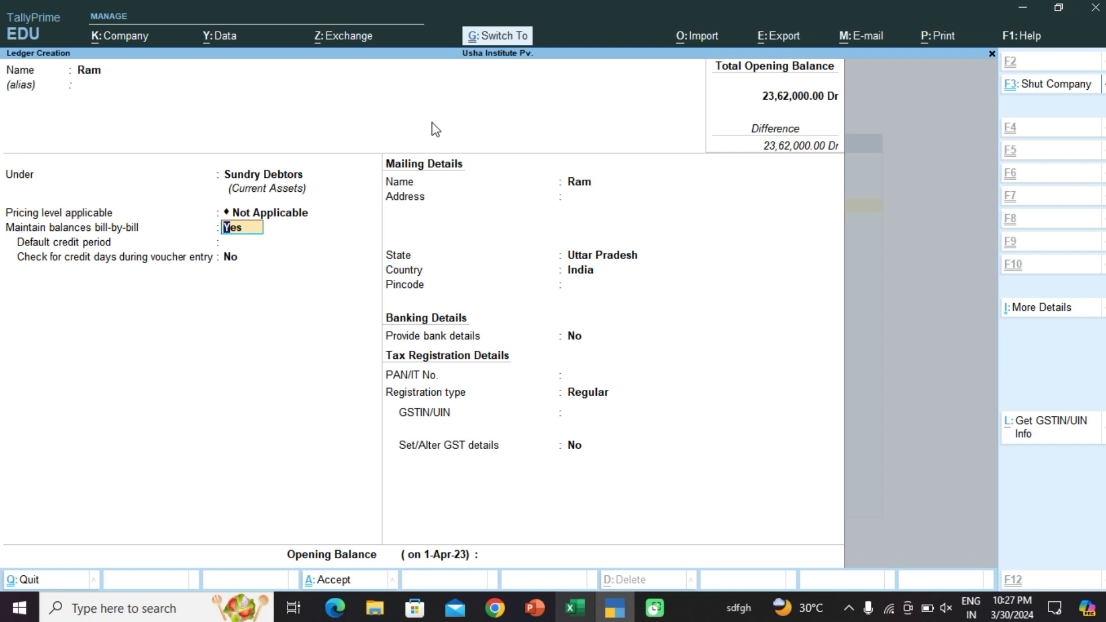
key("ctrl+a")
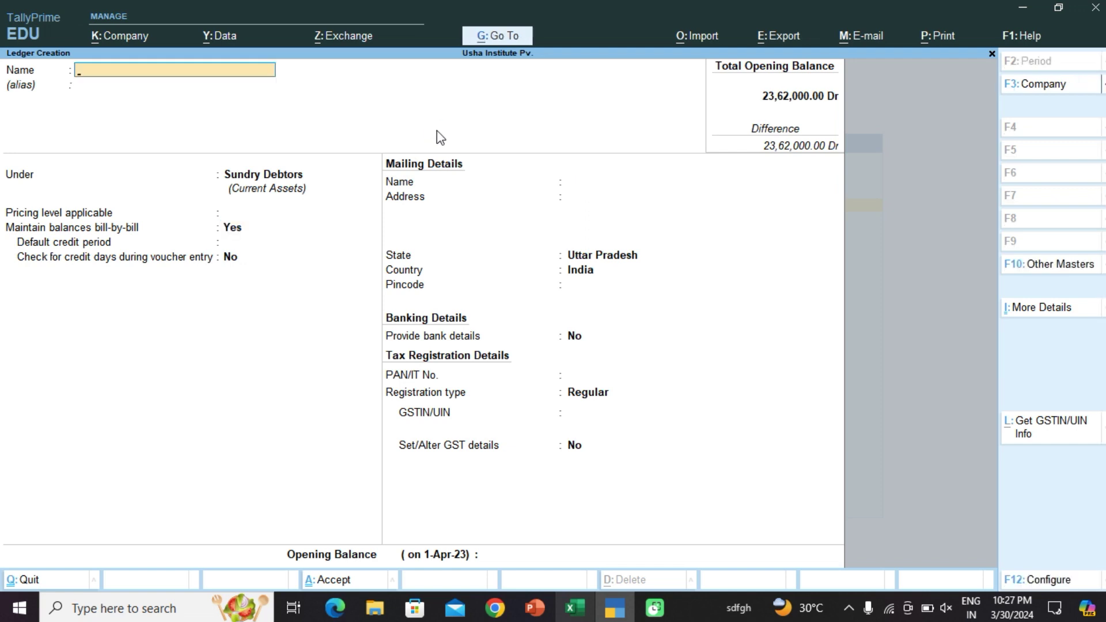
key("Escape")
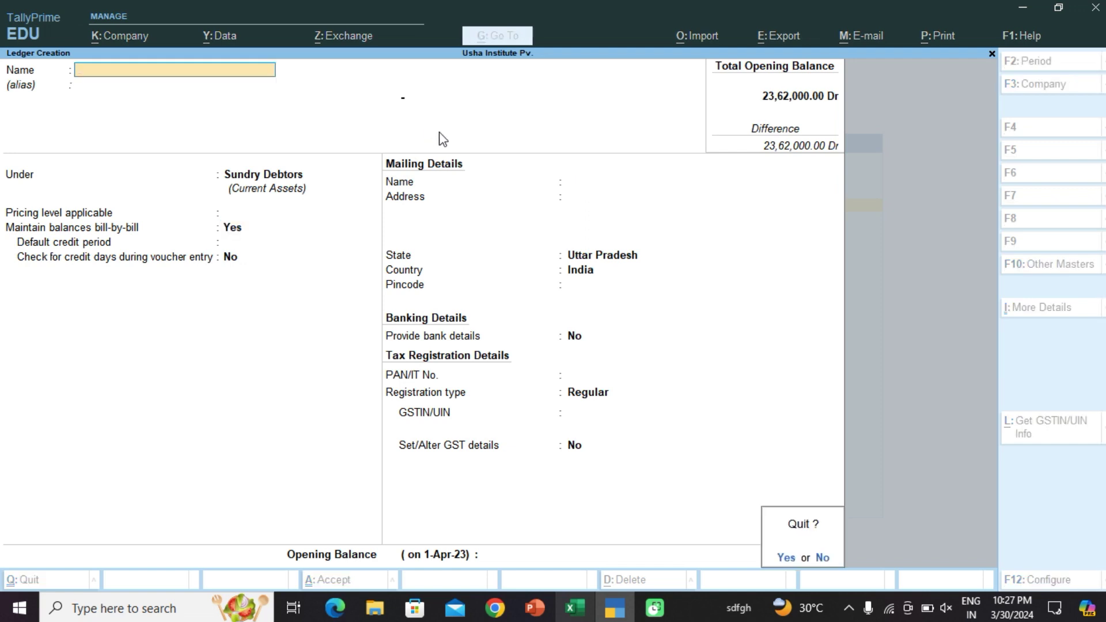
key("y")
key("Down")
key("Down")
key("Down")
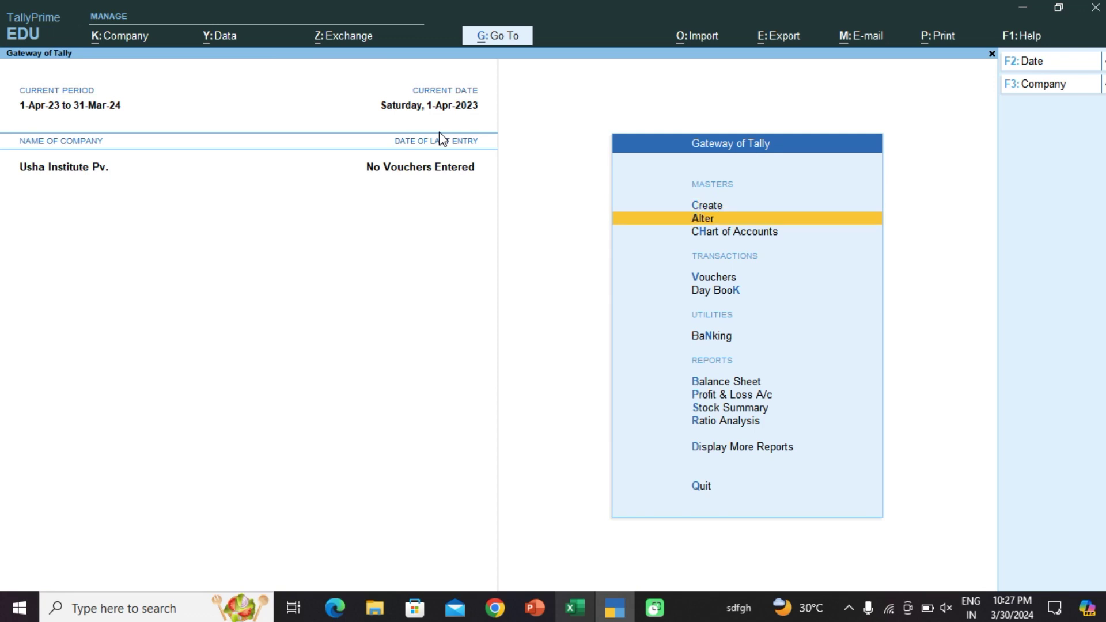
Step: Start a Sales voucher with the last listed customer as party and begin a new sales ledger
key("Return")
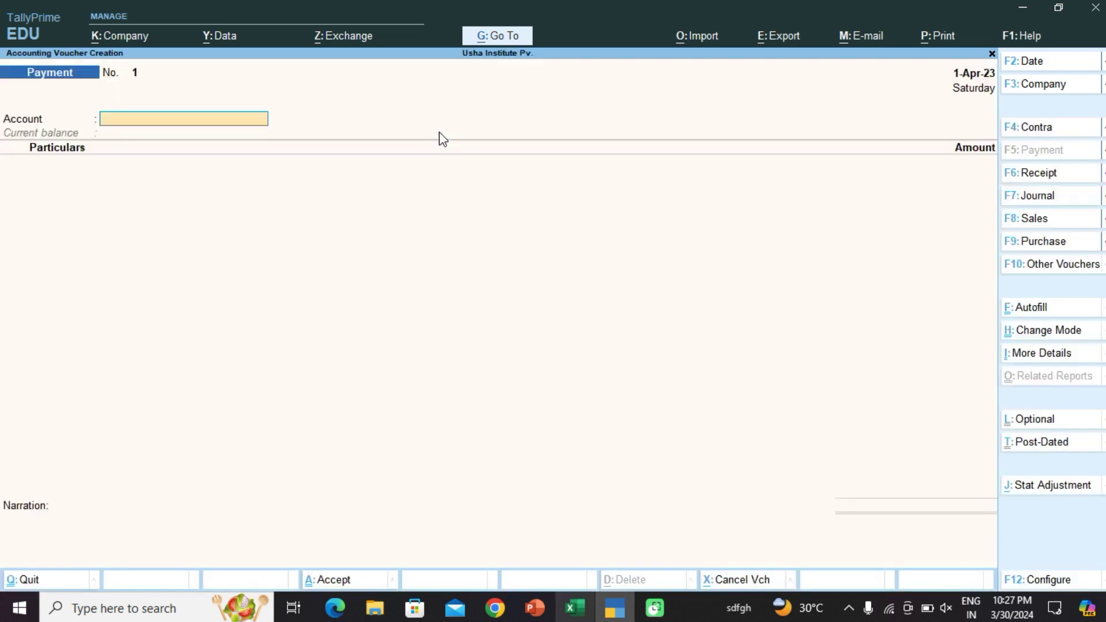
left_click(1032, 219)
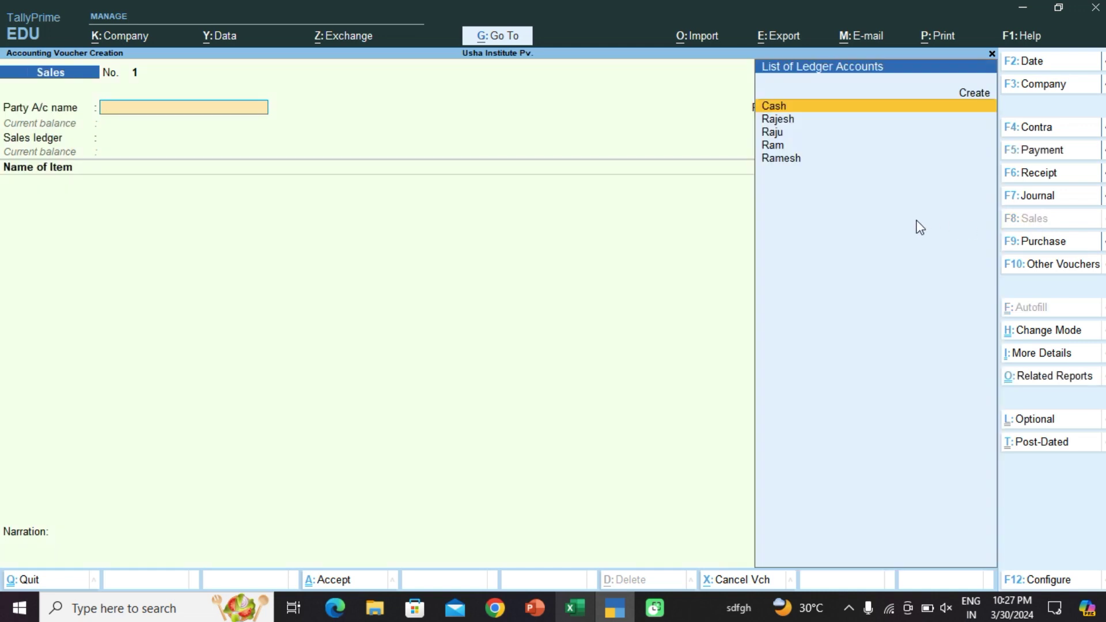
key("Down")
key("Down")
key("Down")
key("Down")
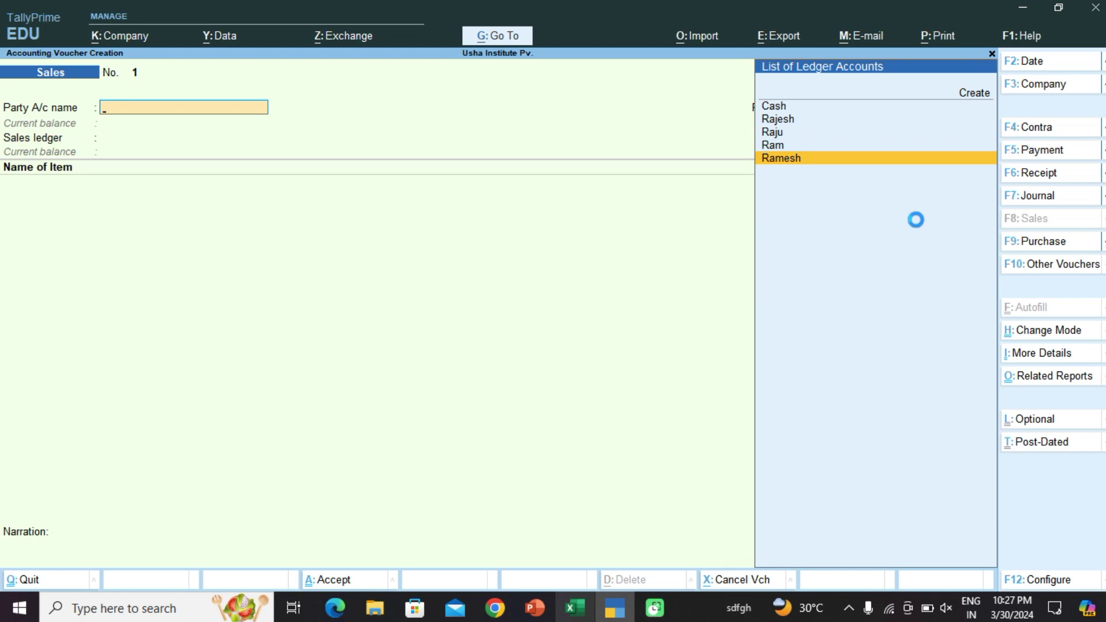
key("Return")
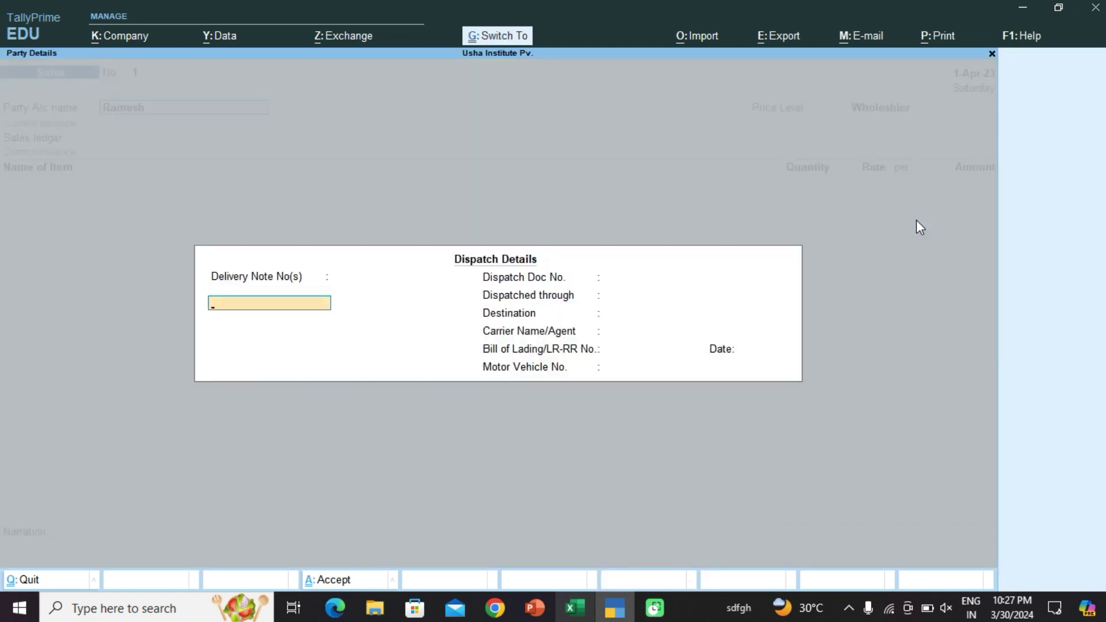
key("ctrl+a")
key("ctrl+a")
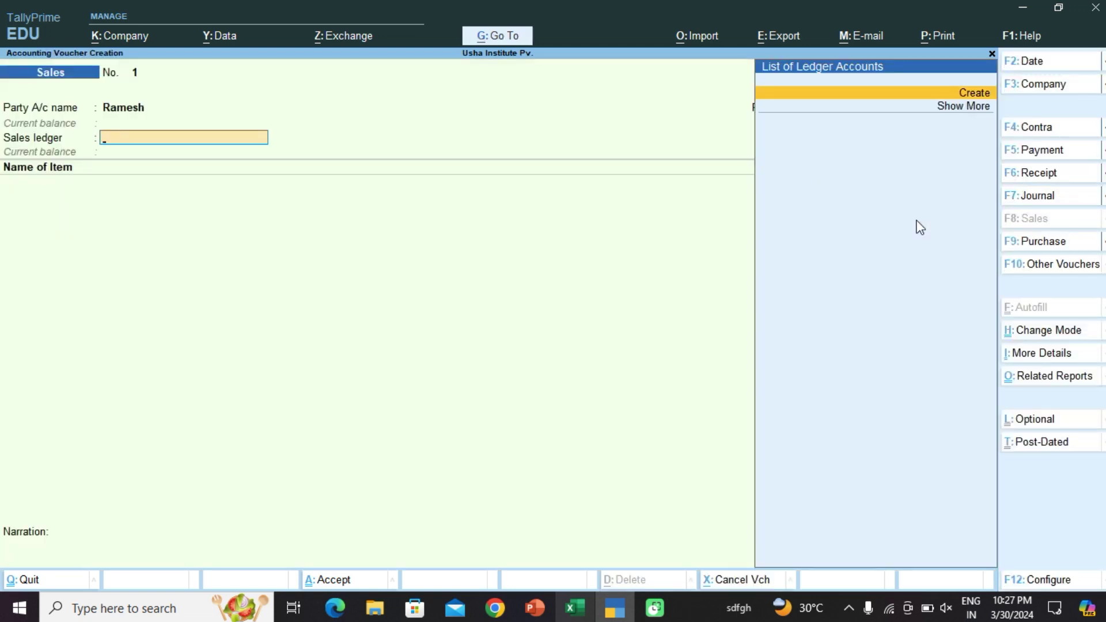
key("alt+c")
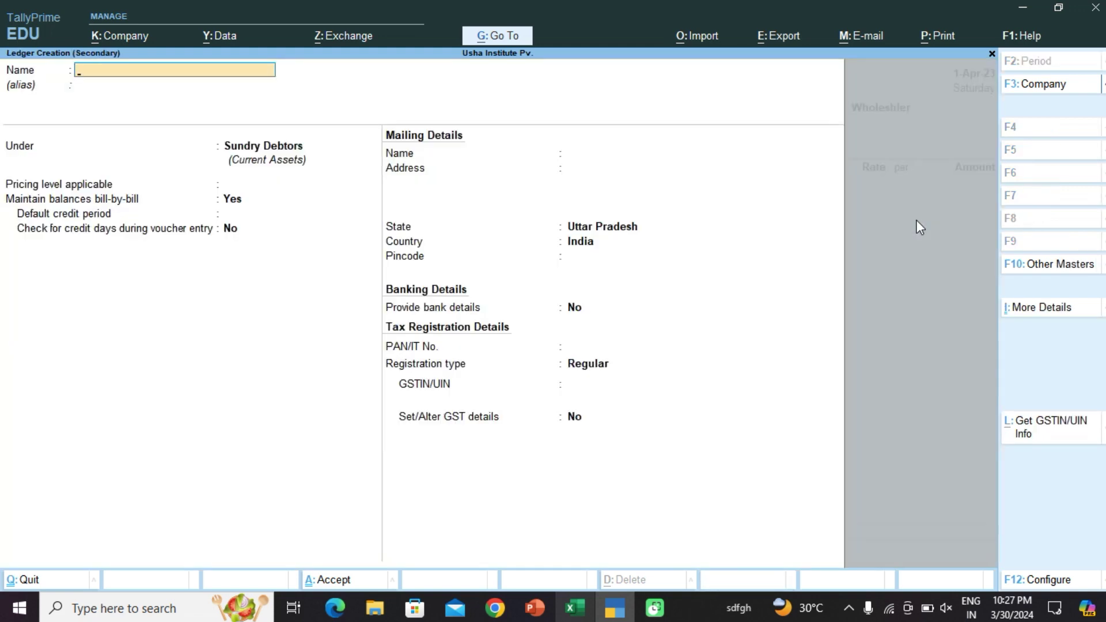
Step: Create the 'Sale Account' ledger under Sales Accounts and save it as the voucher's sales ledger
type("Sale Account")
key("Return")
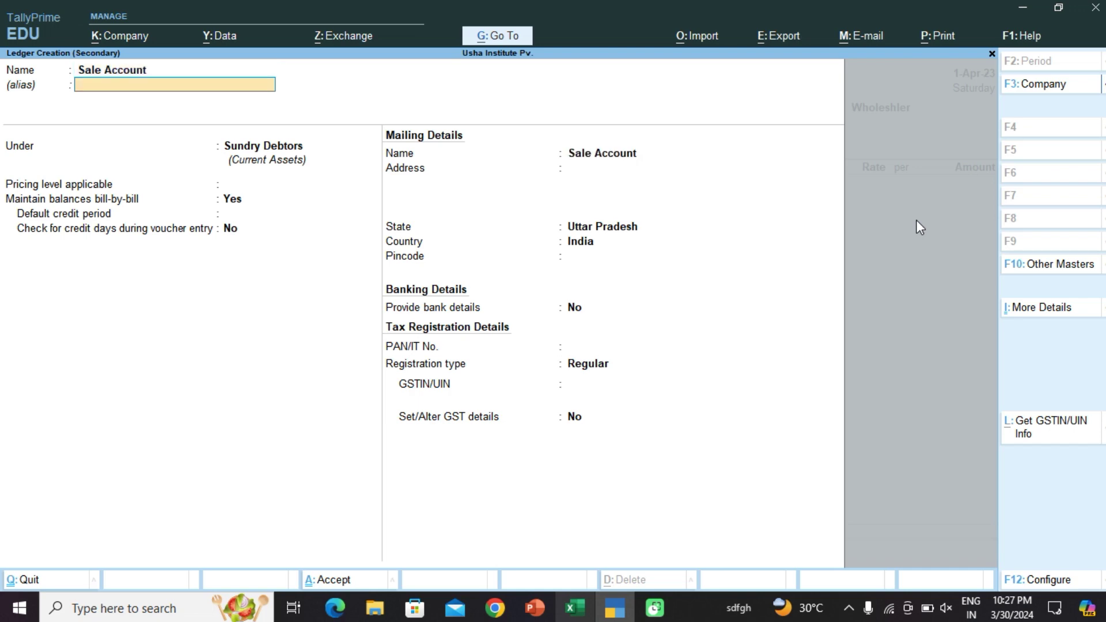
type("S")
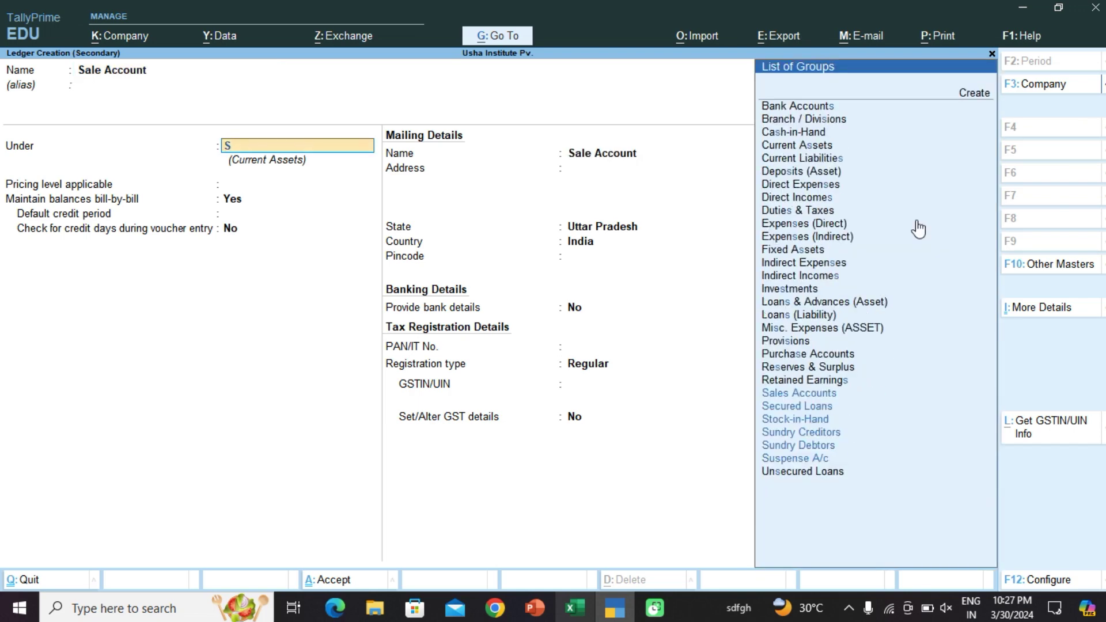
key("Down")
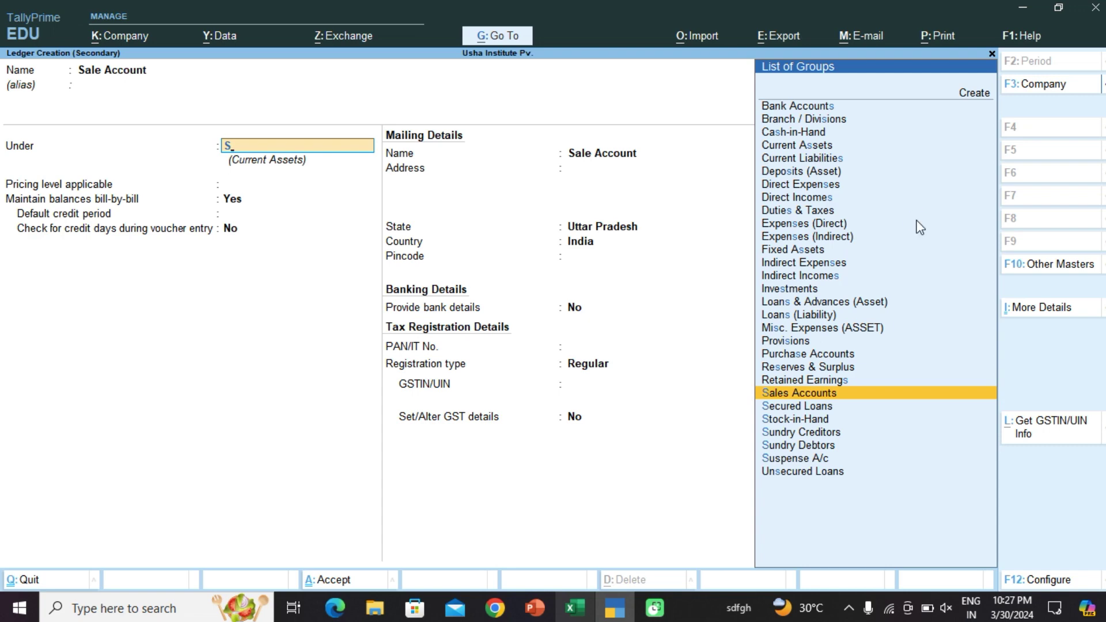
key("Return")
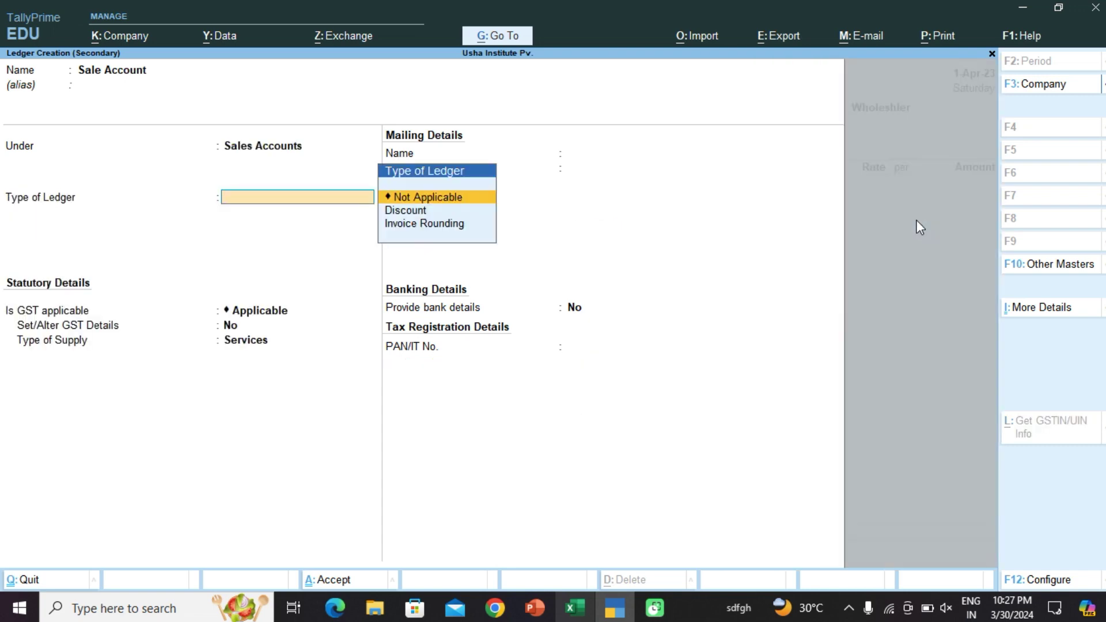
key("ctrl+a")
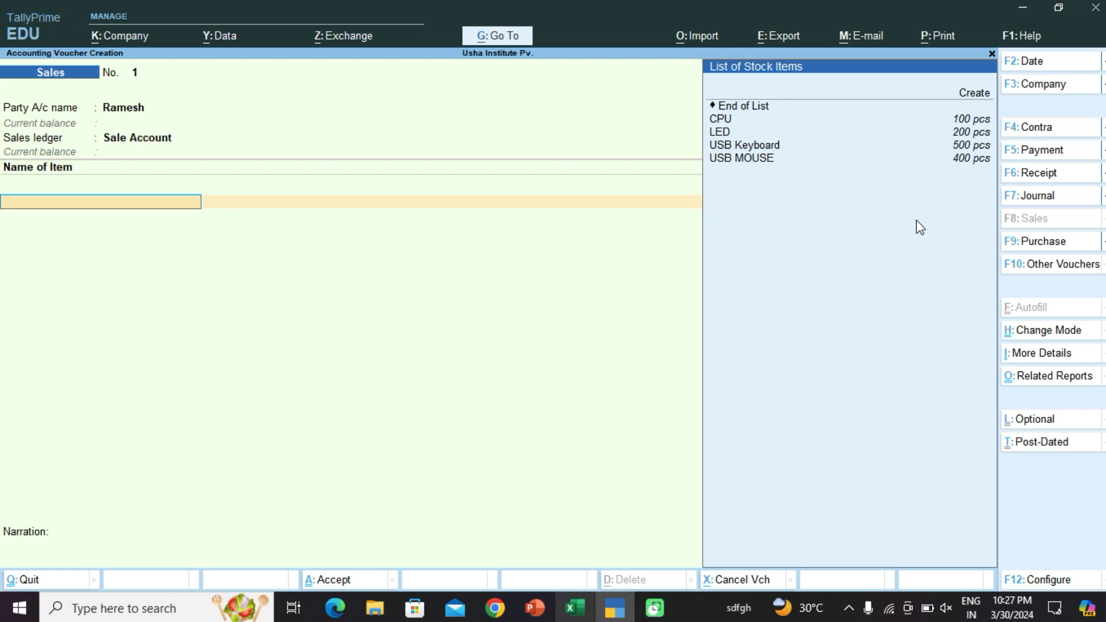
Step: Add 100 pcs of USB Keyboard at rate 700, checking it against the Excel price list
key("Down")
key("Down")
key("Down")
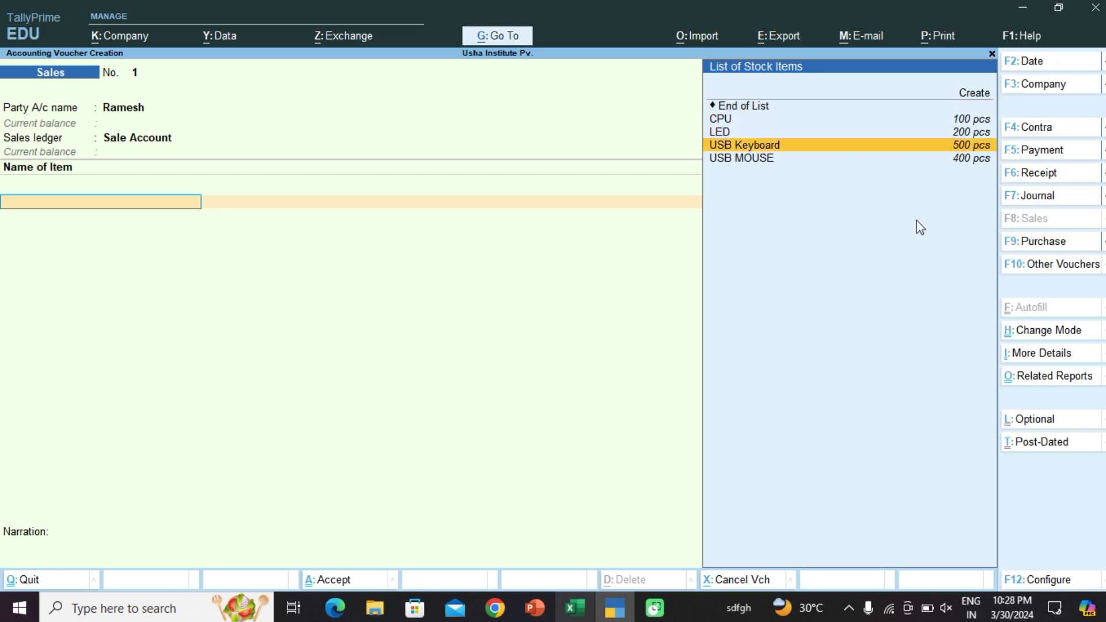
key("Return")
type("100")
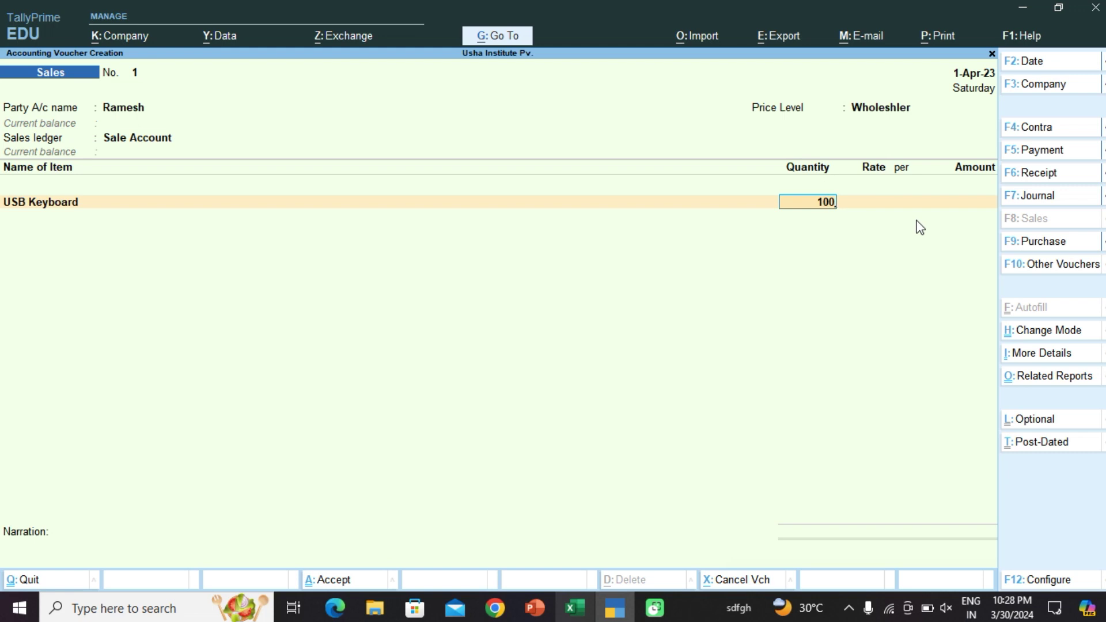
key("Return")
key("Return")
key("BackSpace")
key("BackSpace")
key("BackSpace")
key("BackSpace")
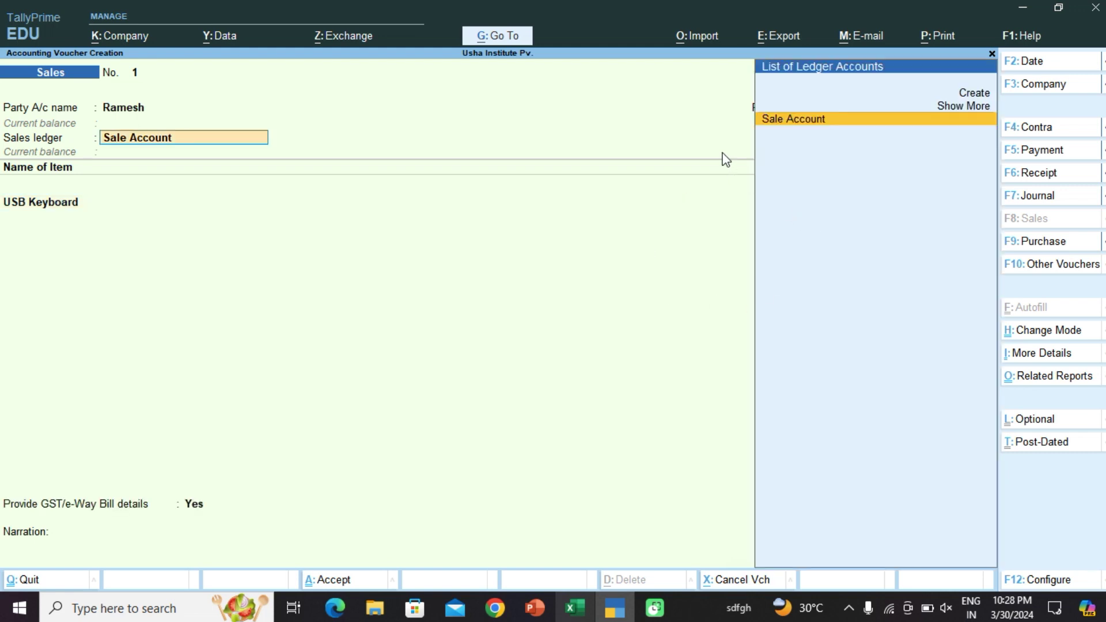
key("Return")
key("Return")
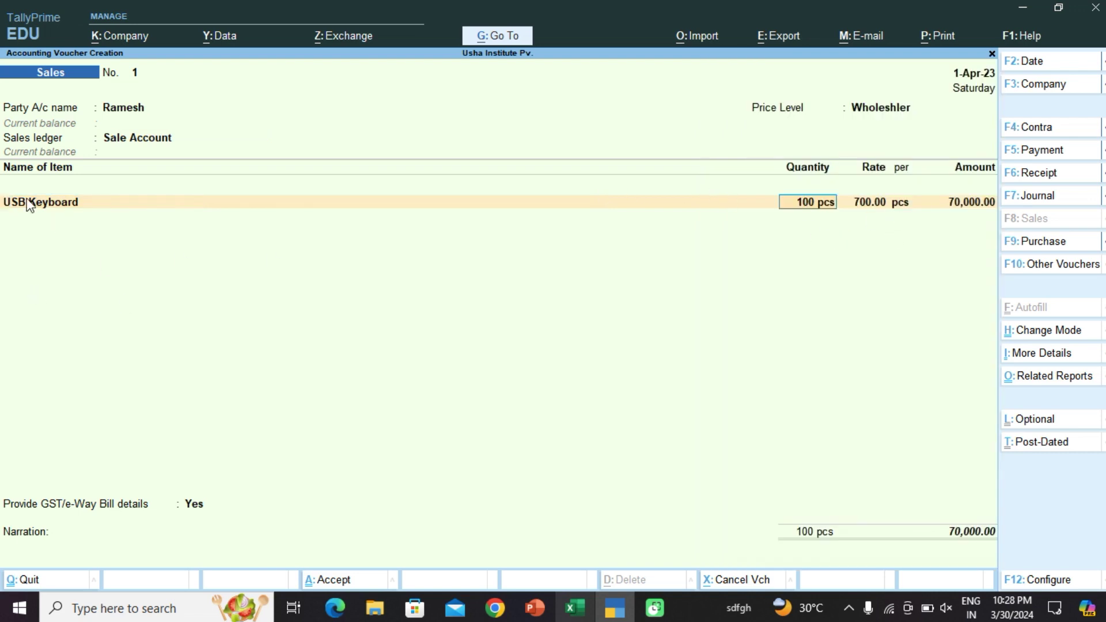
left_click(615, 608)
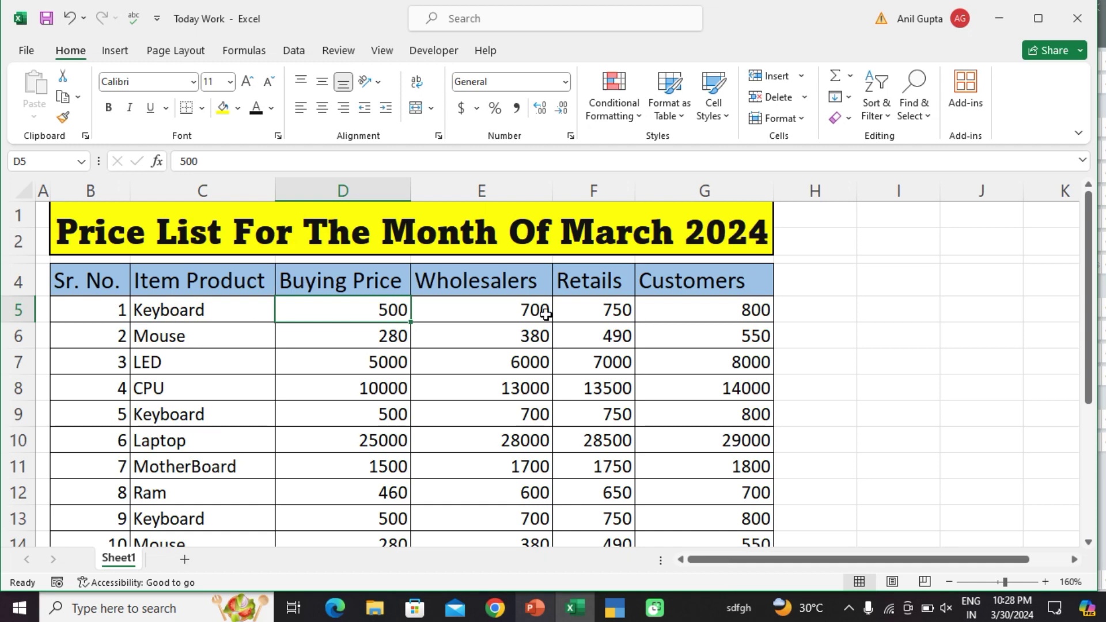
left_click(1006, 19)
key("Return")
key("Return")
key("Return")
key("Return")
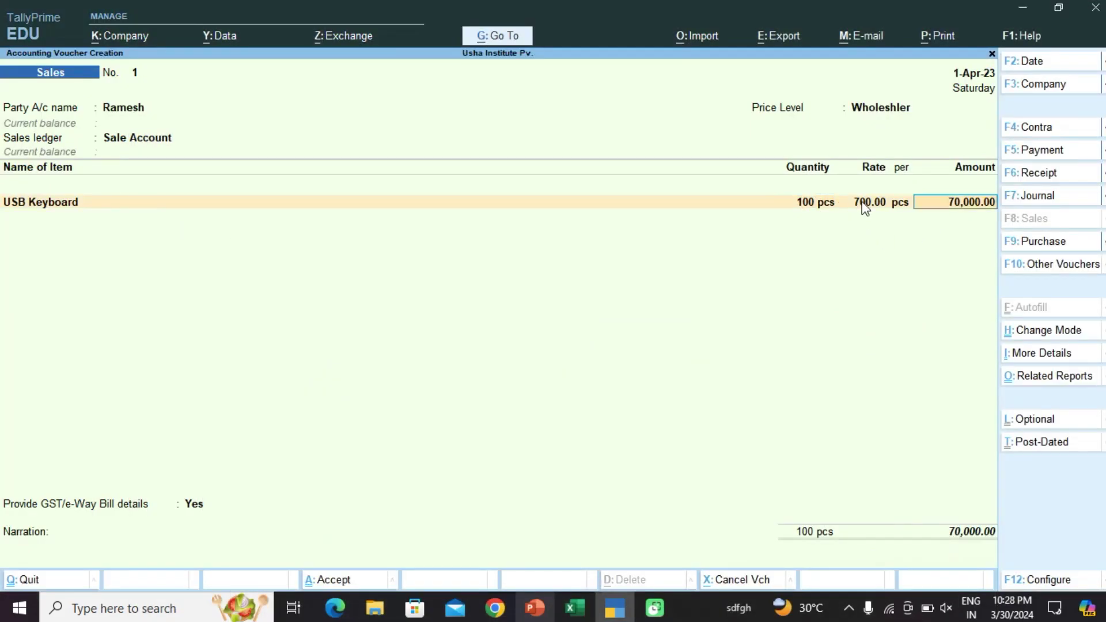
Step: Skip the GST and e-Way Bill details for the sale
left_click(862, 202)
key("Return")
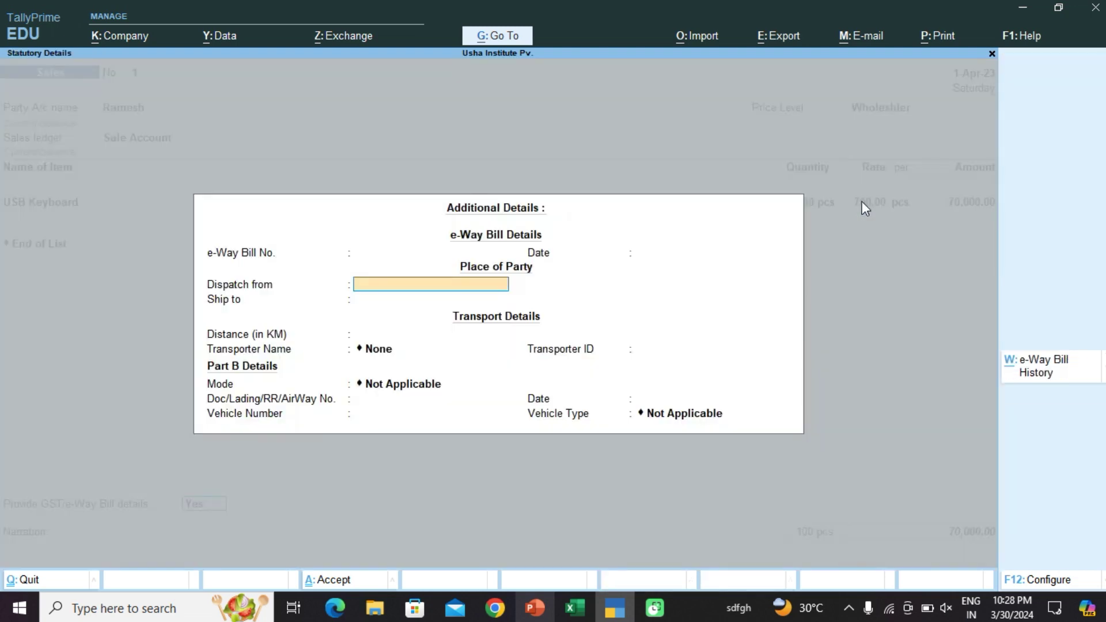
key("BackSpace")
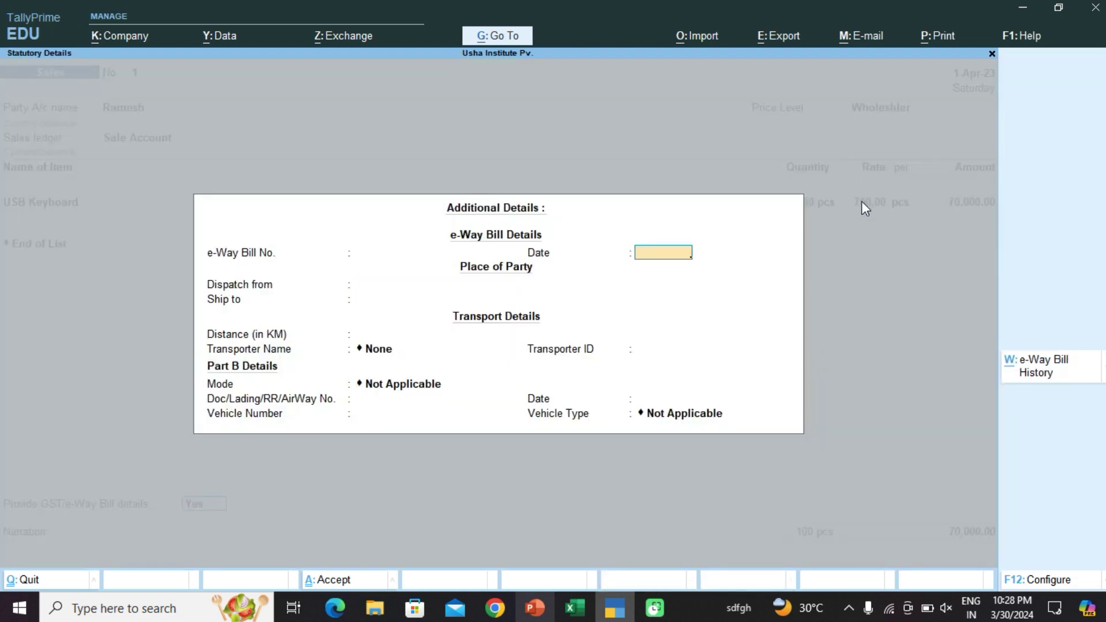
key("Escape")
key("Up")
key("Return")
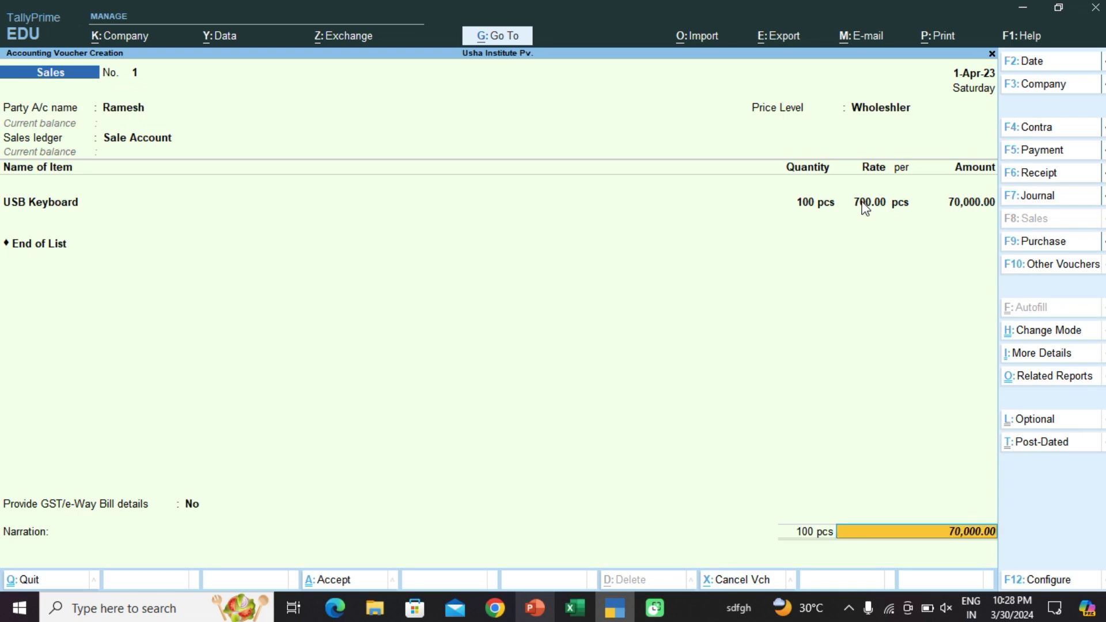
Step: Allocate the bill as New Ref 1 for 70,000.00 and save the voucher past the e-Way Bill warning
key("Return")
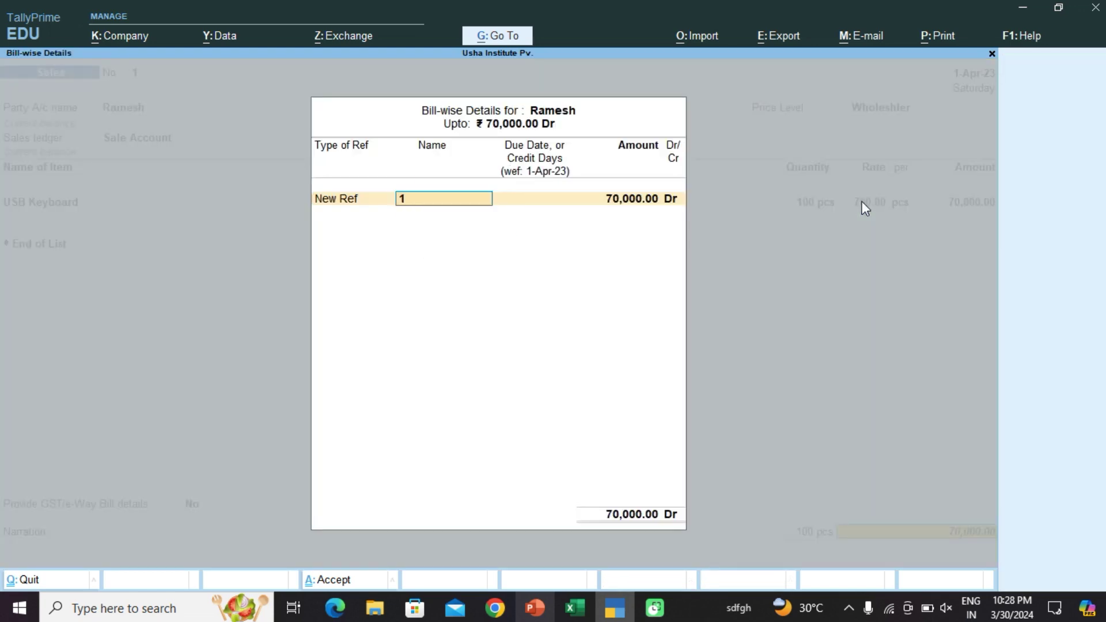
key("Return")
key("Return")
key("Return")
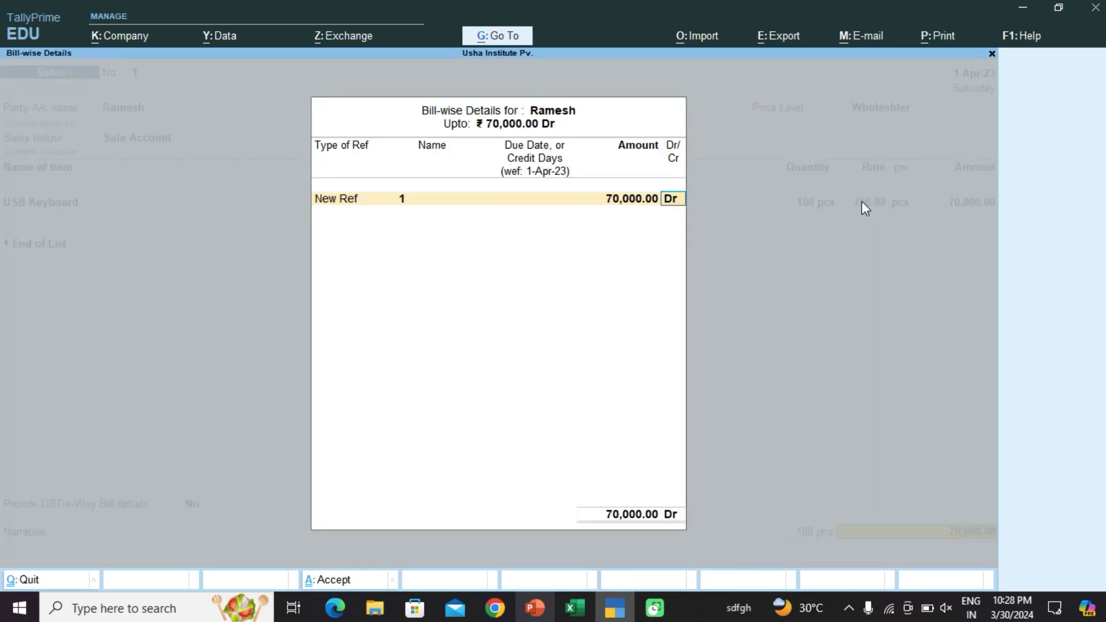
key("Return")
key("Return")
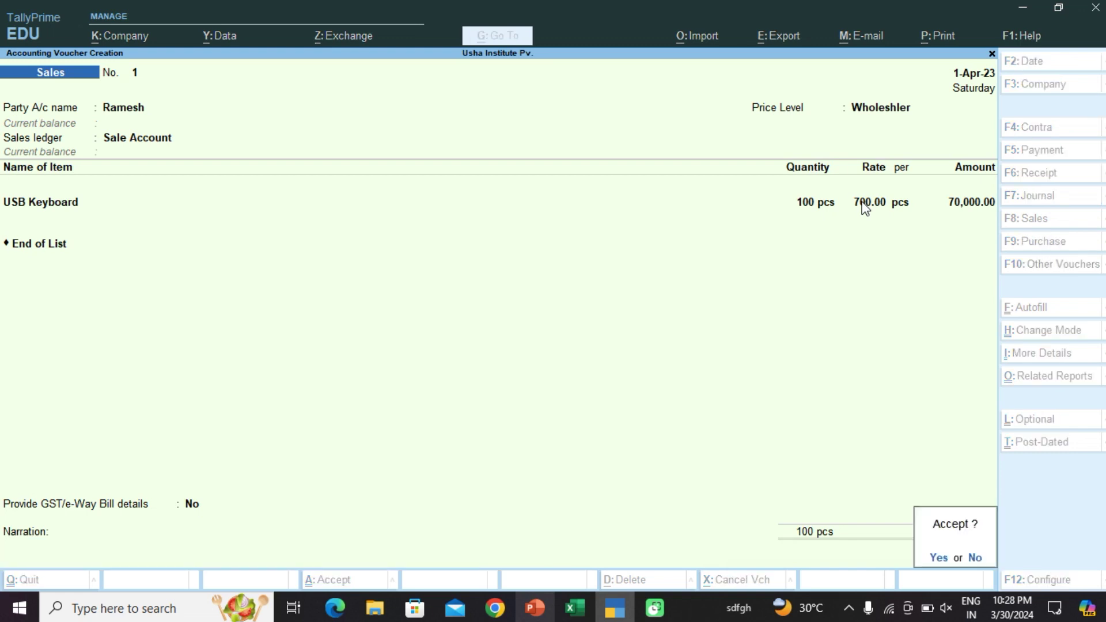
key("Return")
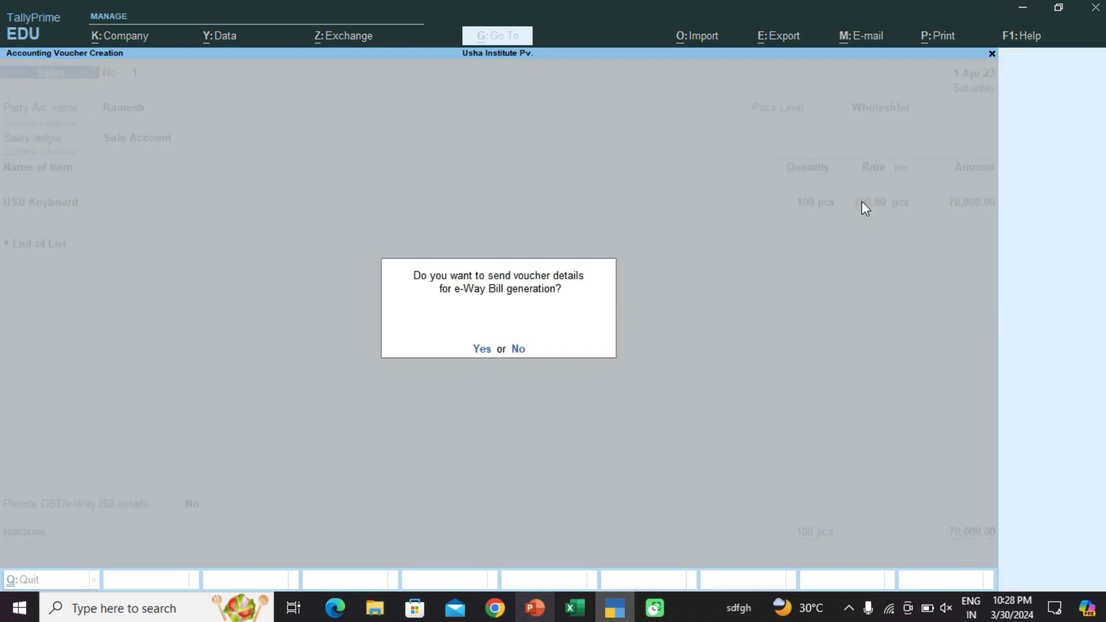
key("Return")
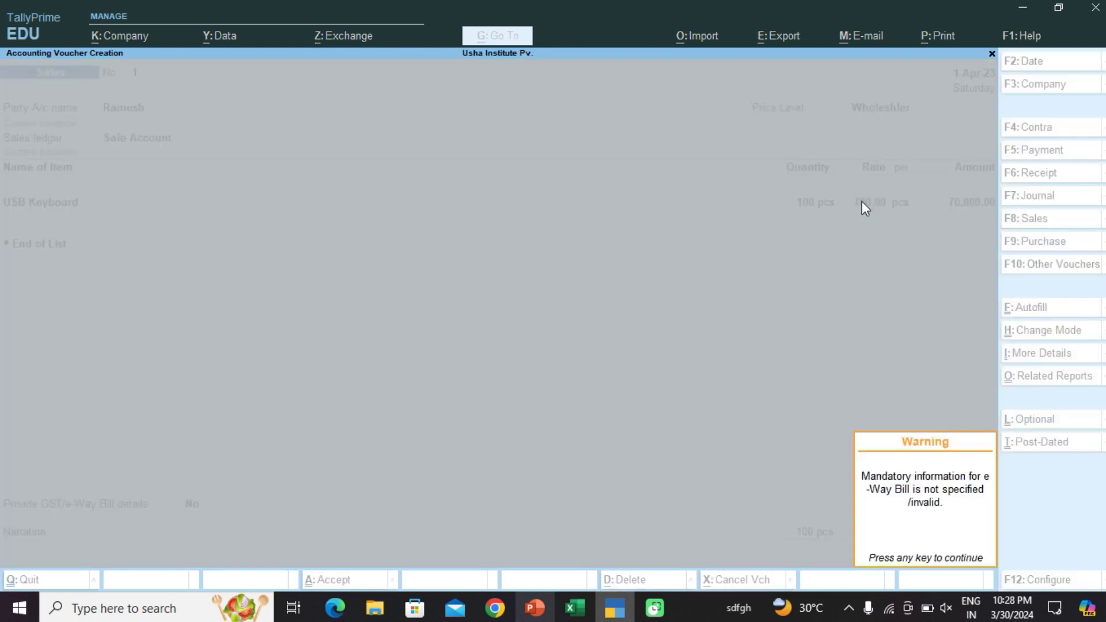
key("Return")
key("Return")
Step: Set the retail customer as party and Sale Account as the sales ledger
key("Escape")
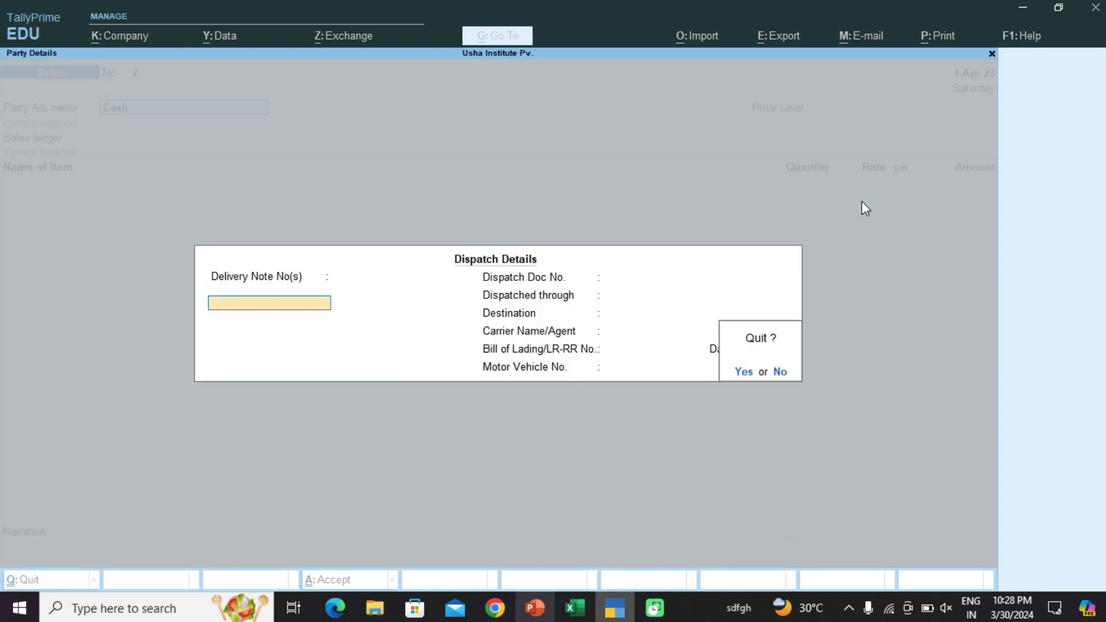
key("Return")
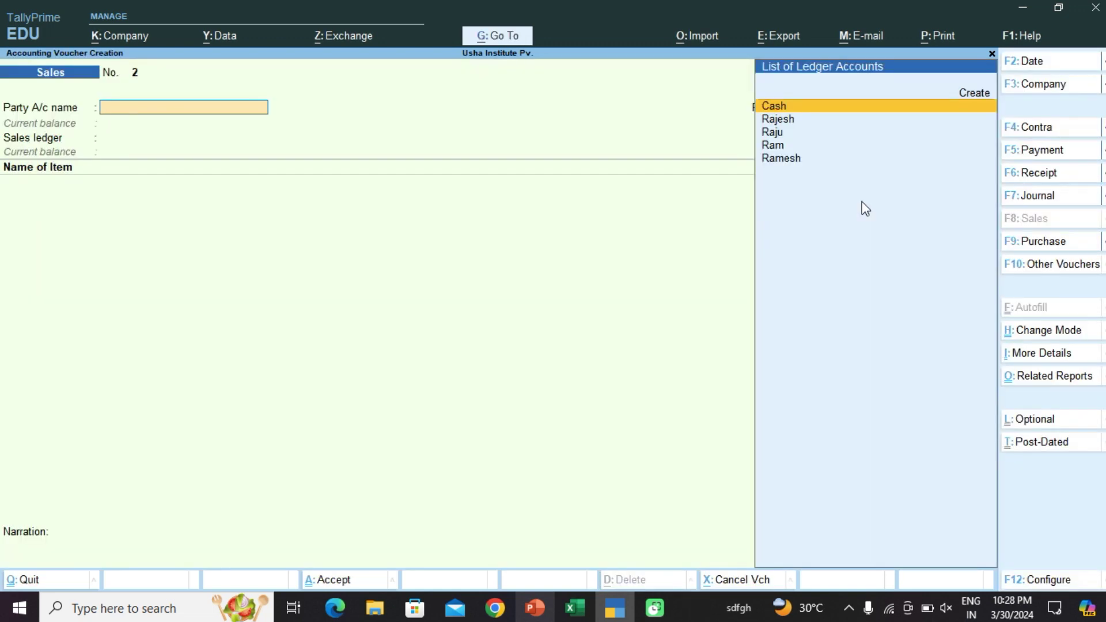
key("Down")
key("Return")
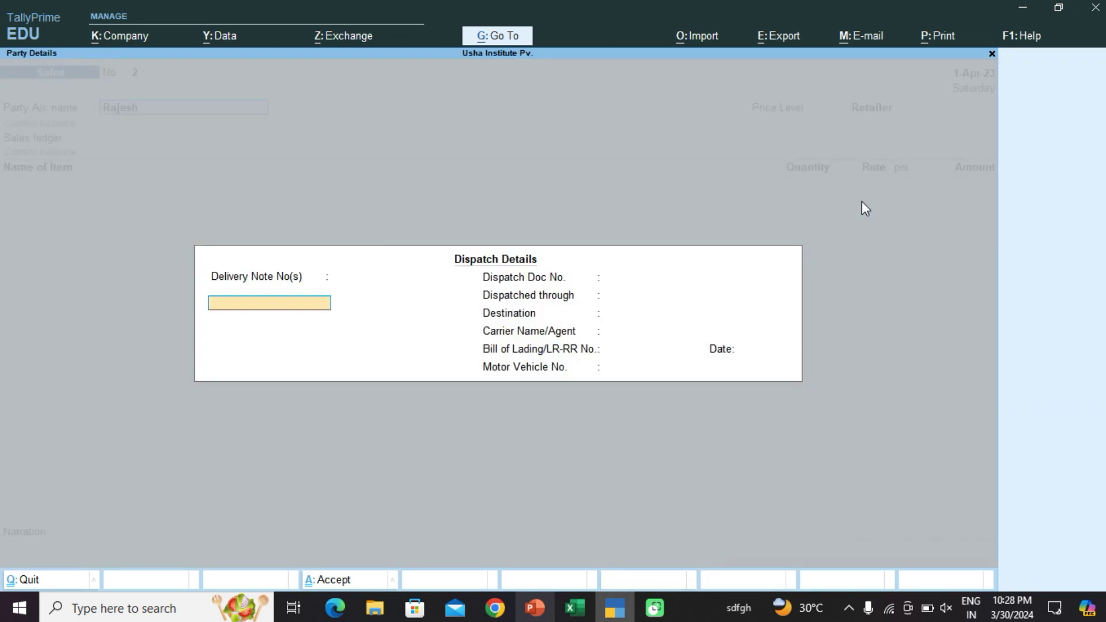
key("Return")
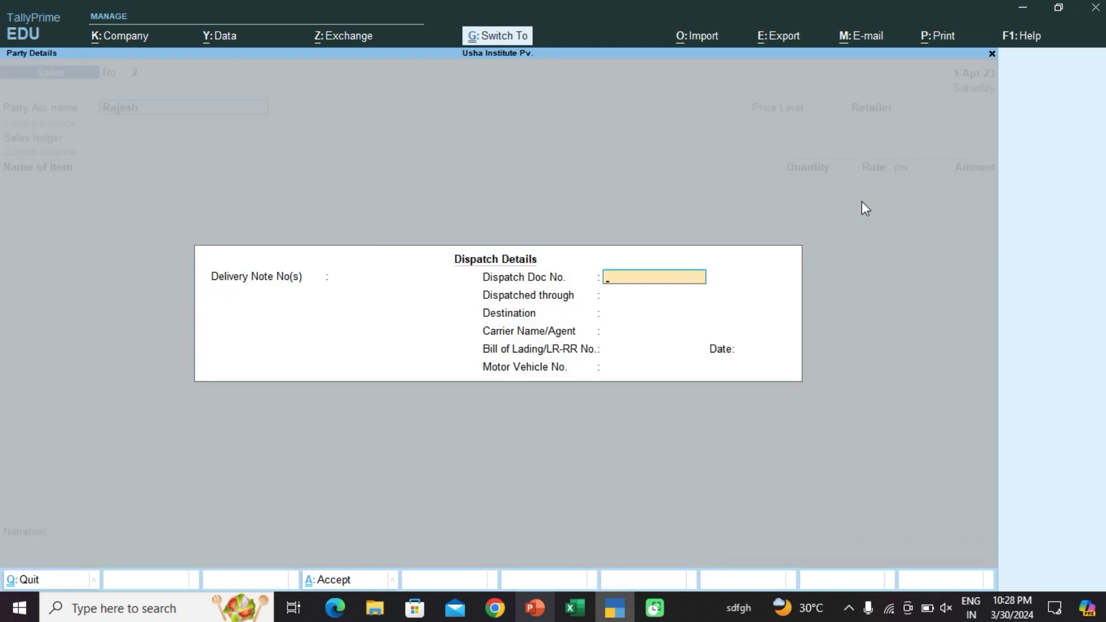
key("ctrl+a")
key("ctrl+a")
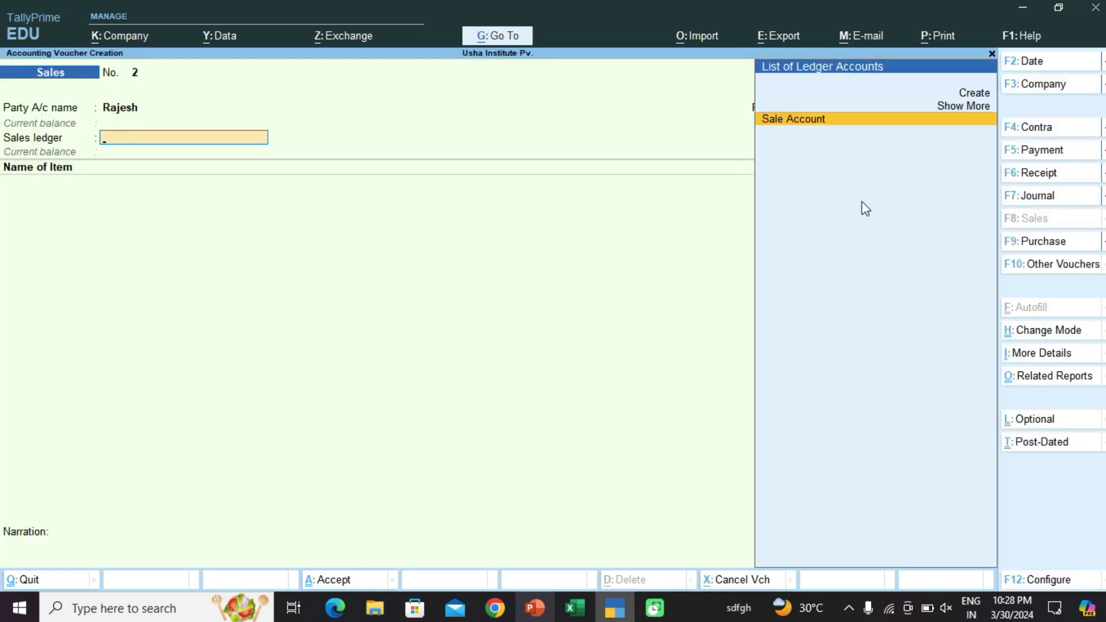
key("Return")
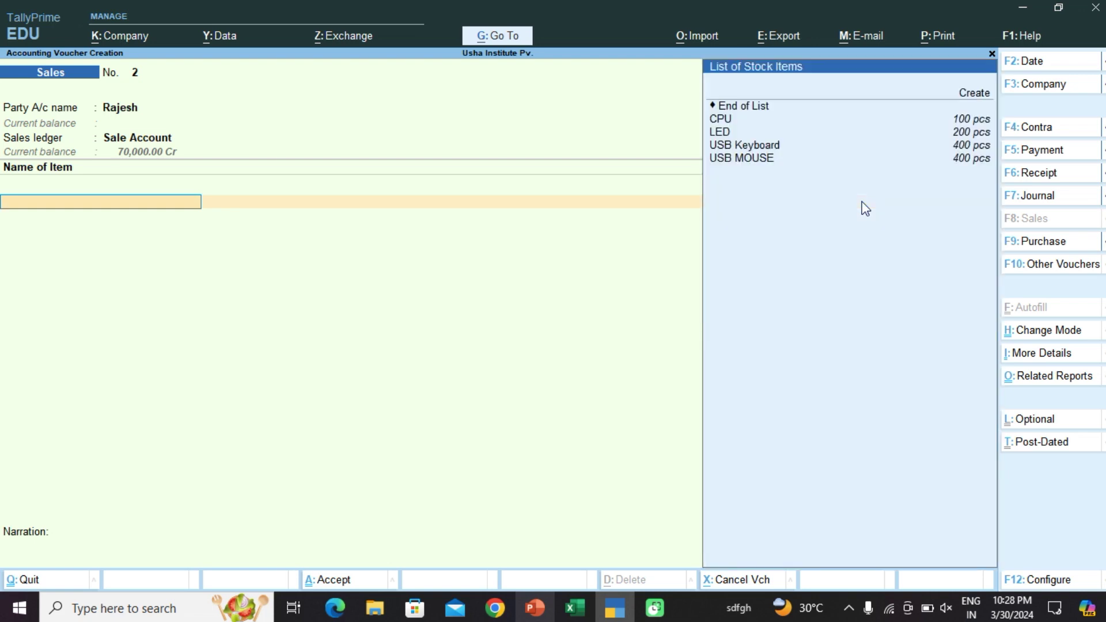
Step: Add 50 USB MOUSE at the Retailer rate, checking it against the Excel price list
key("Down")
key("Down")
key("Down")
key("Down")
key("Down")
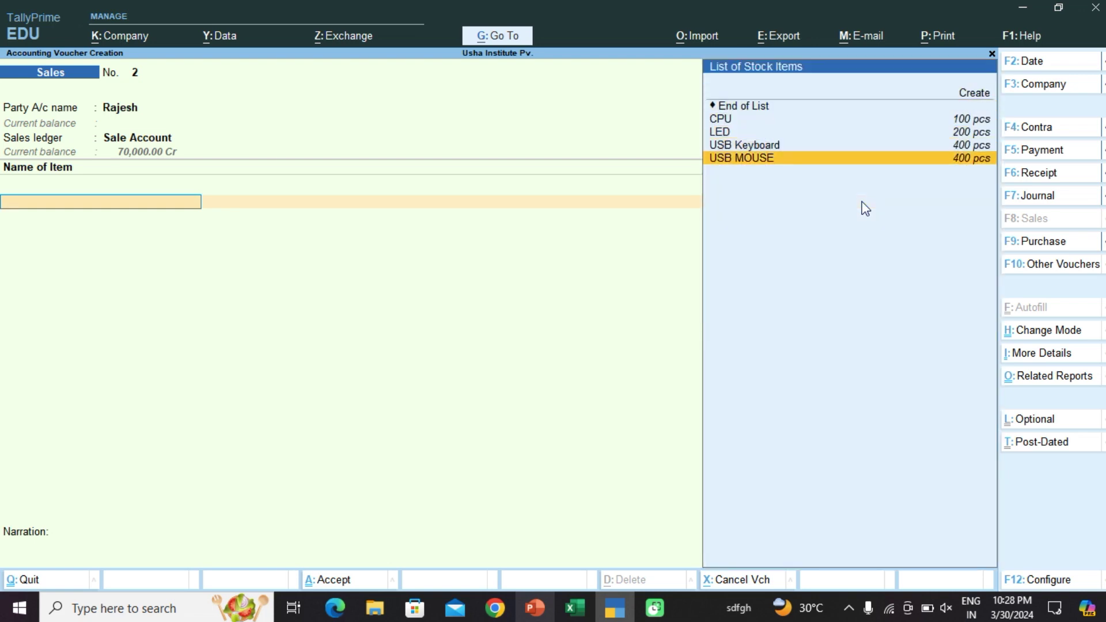
key("Return")
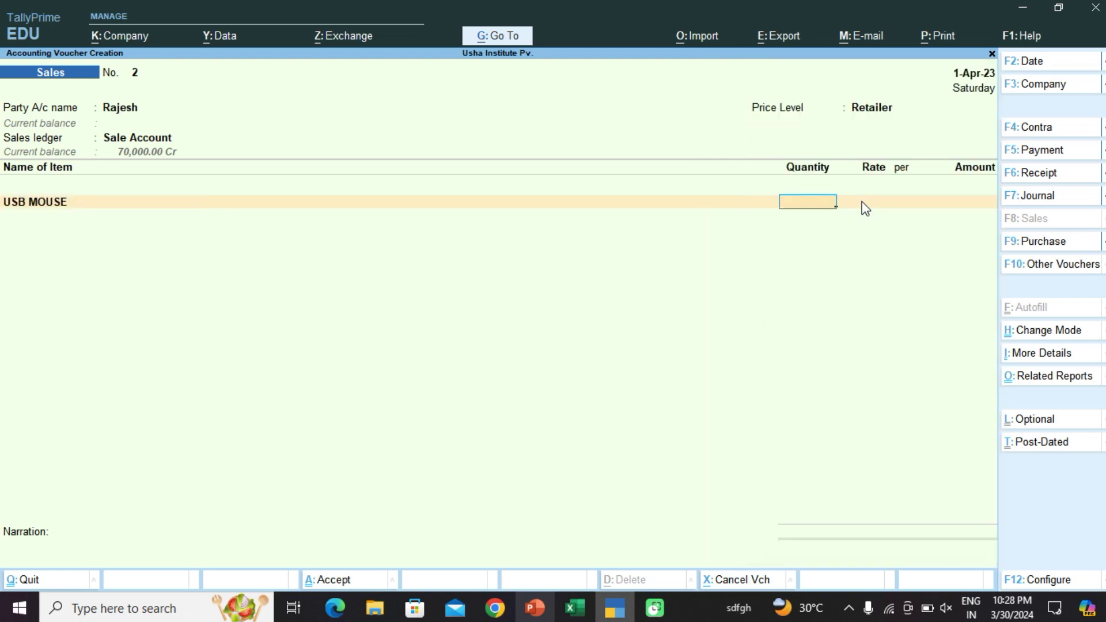
type("50")
key("Return")
key("Return")
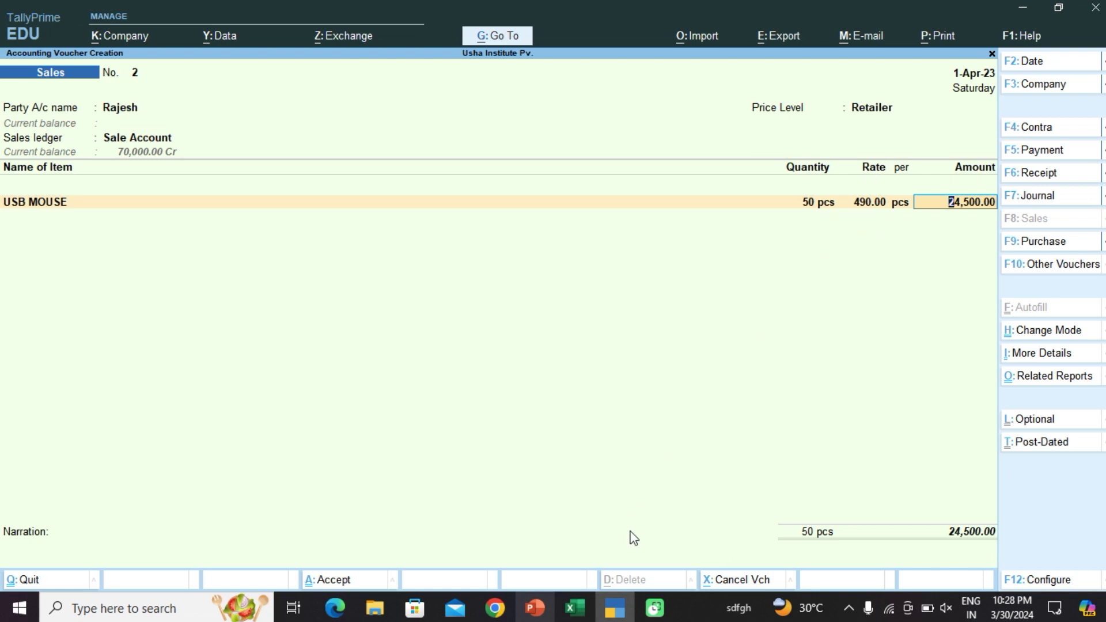
left_click(579, 607)
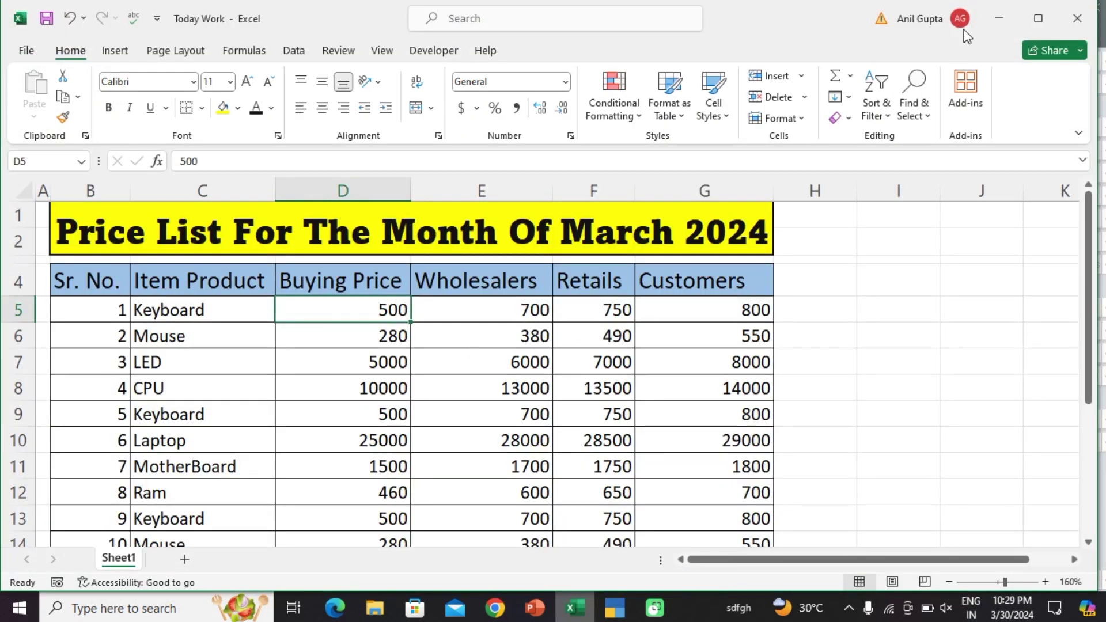
left_click(999, 18)
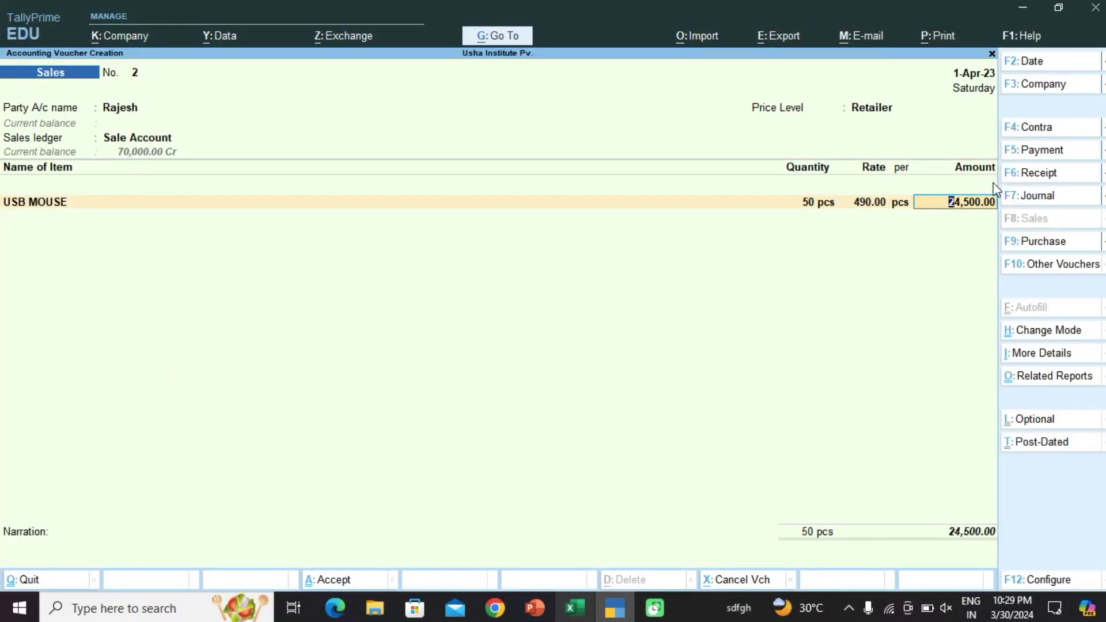
key("Return")
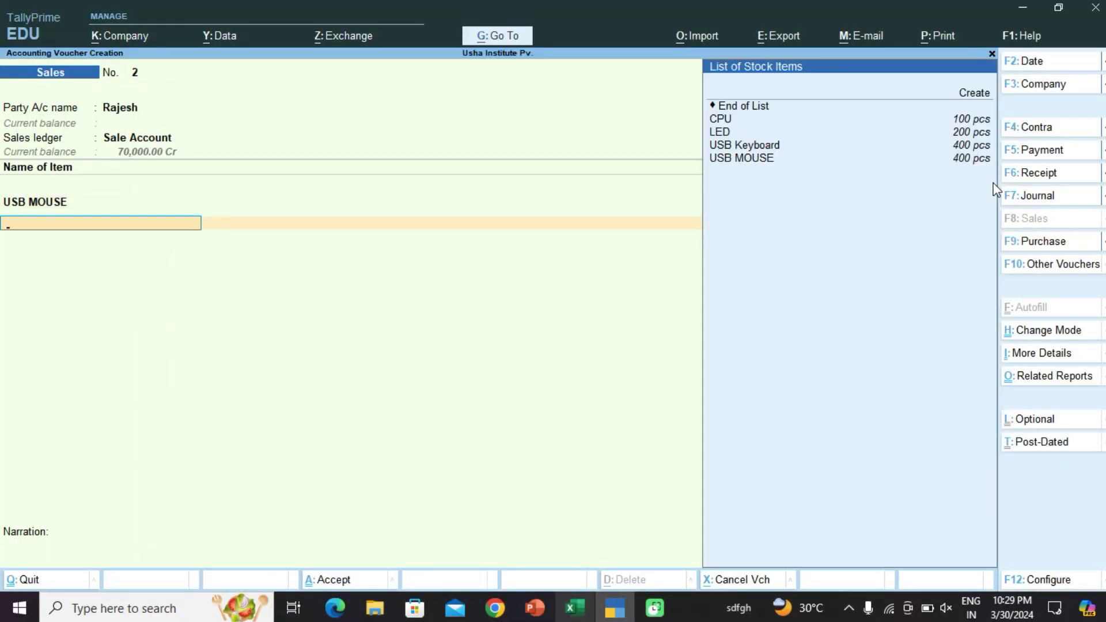
Step: Add 5 CPU at 13,500 as the second item
key("Up")
key("Down")
key("Down")
key("Return")
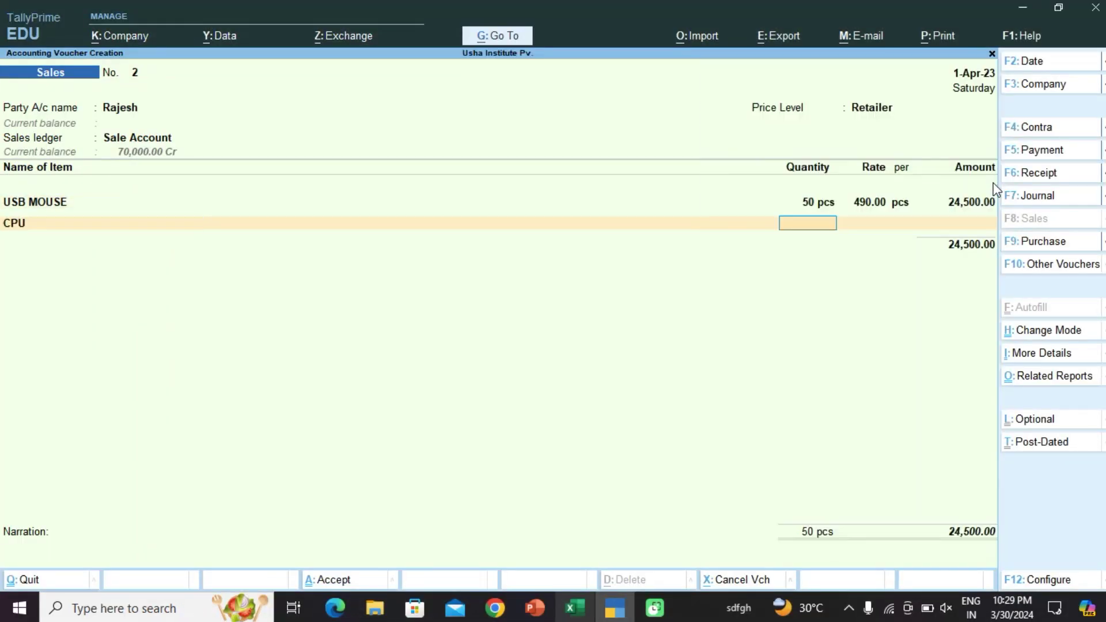
type("5")
key("Return")
key("Return")
key("Return")
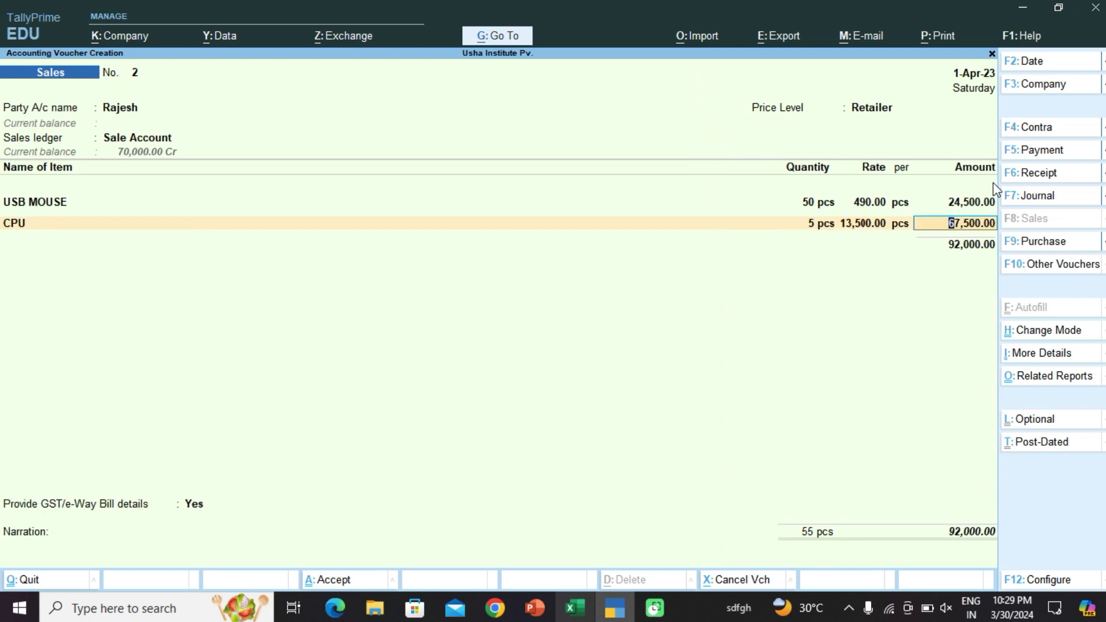
key("Return")
Step: Add 10 LED, verifying its Retailer price of 7000 in the Excel price list
key("Down")
key("Down")
key("Down")
key("Down")
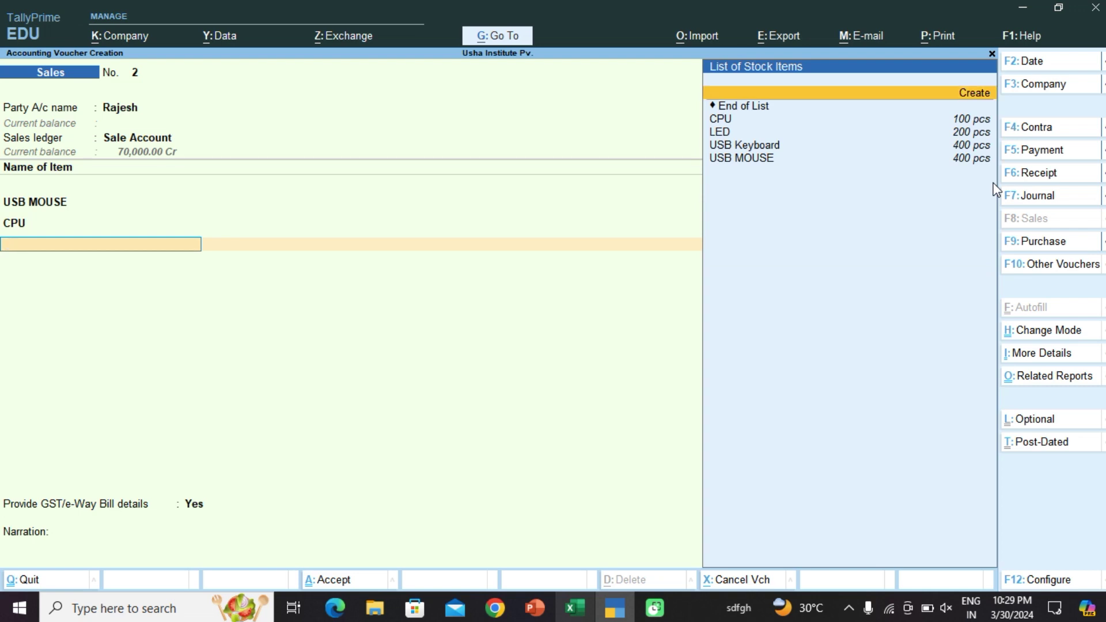
key("Return")
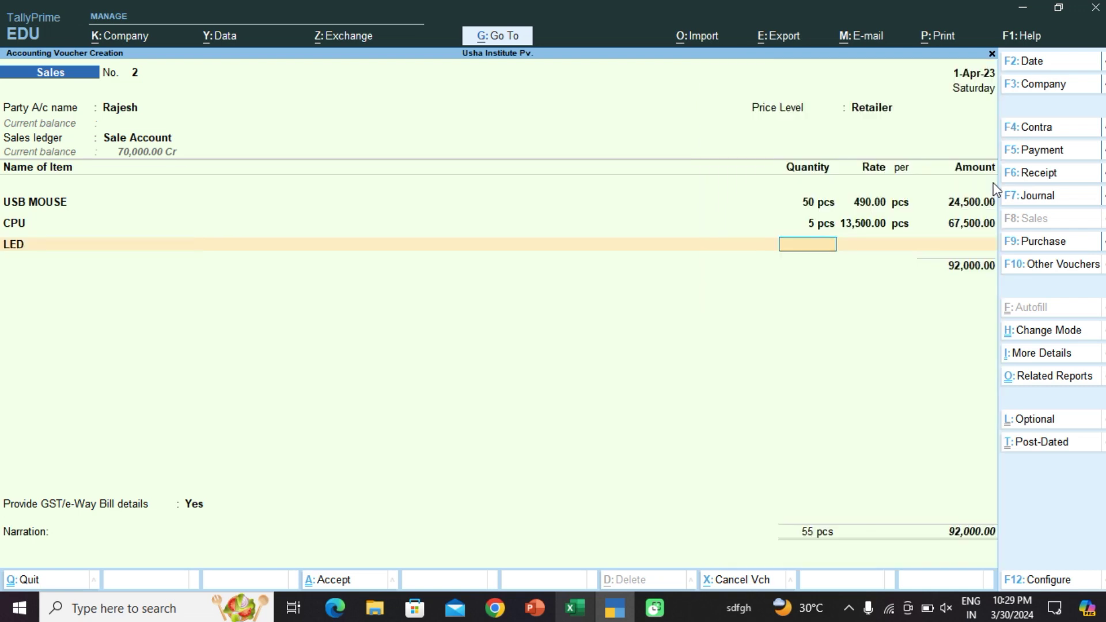
type("10")
key("Return")
key("Return")
type("700000.00")
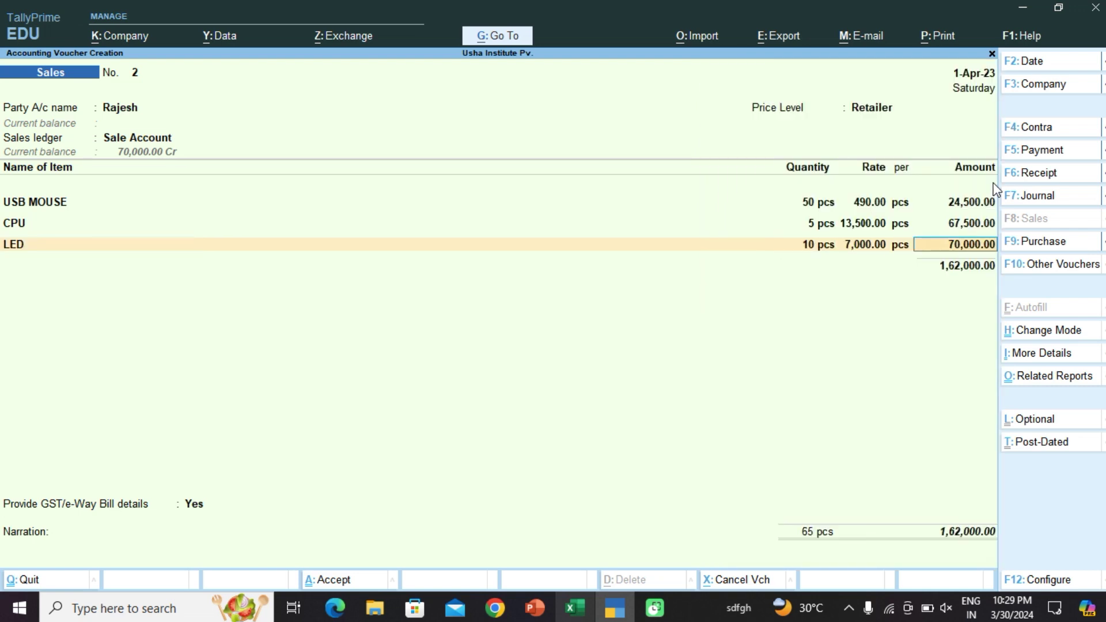
key("Up")
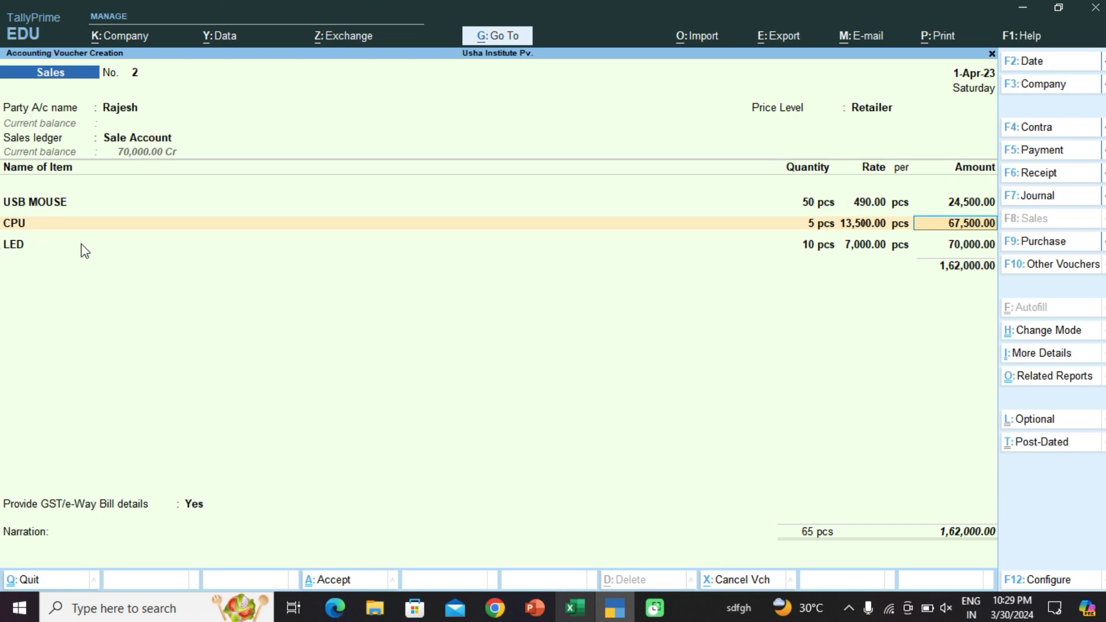
left_click(592, 615)
left_click(167, 362)
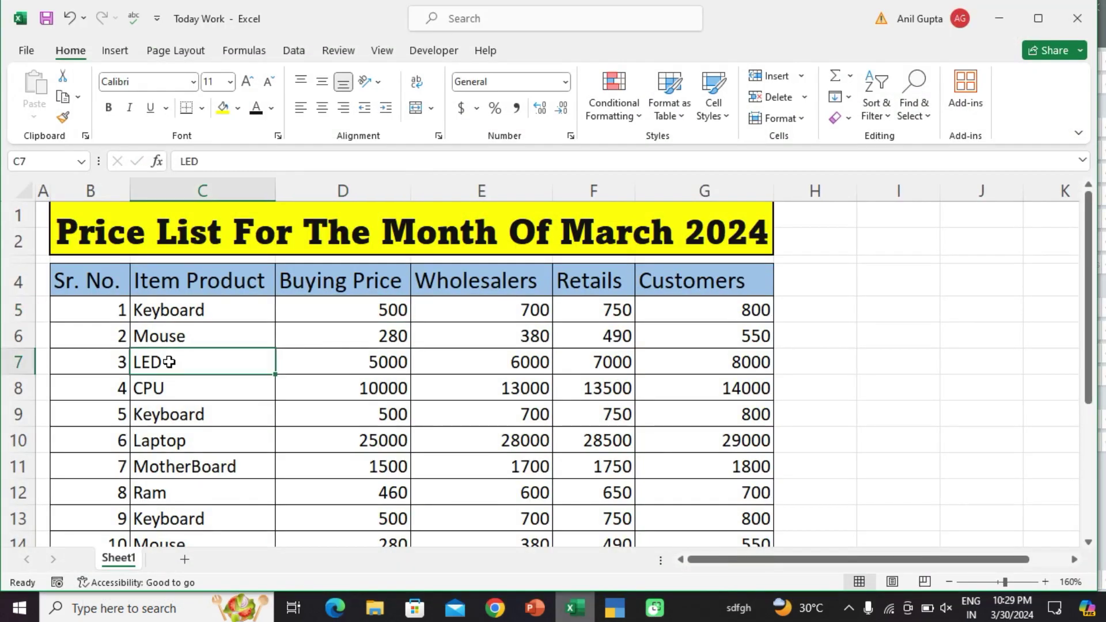
left_click(611, 365)
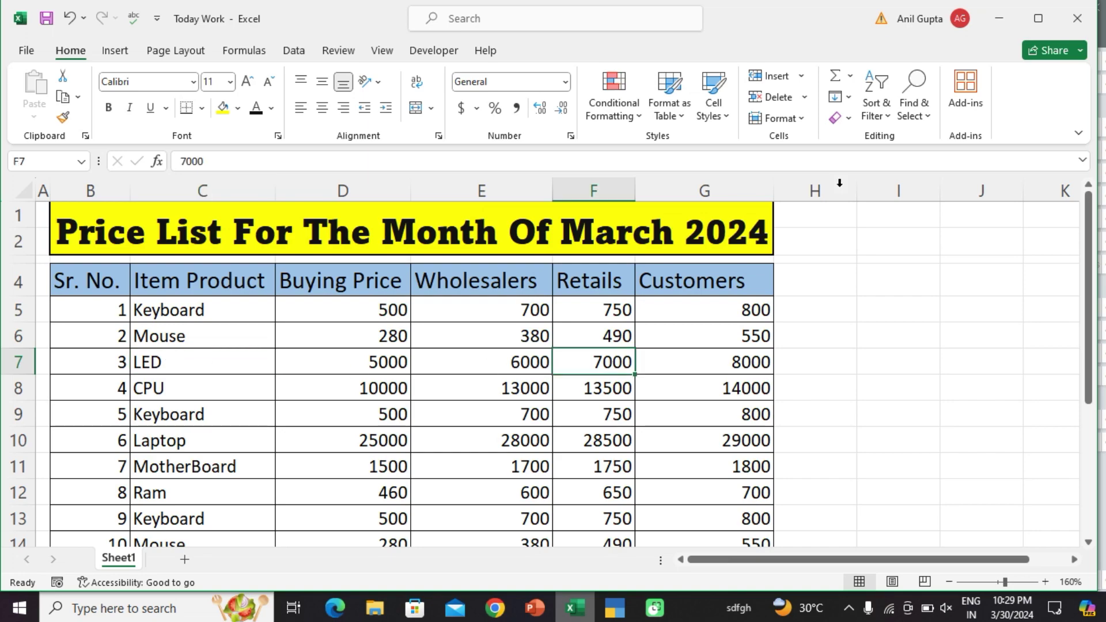
left_click(1000, 23)
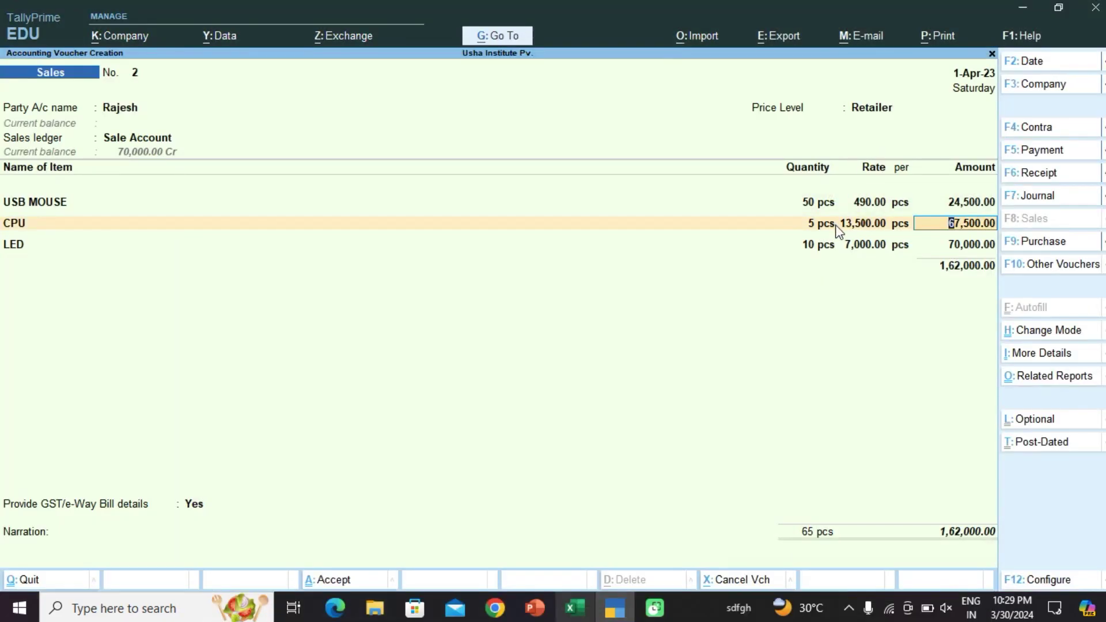
Step: Accept the 1,62,000.00 voucher, declining e-Way Bill details, and save it
key("ctrl")
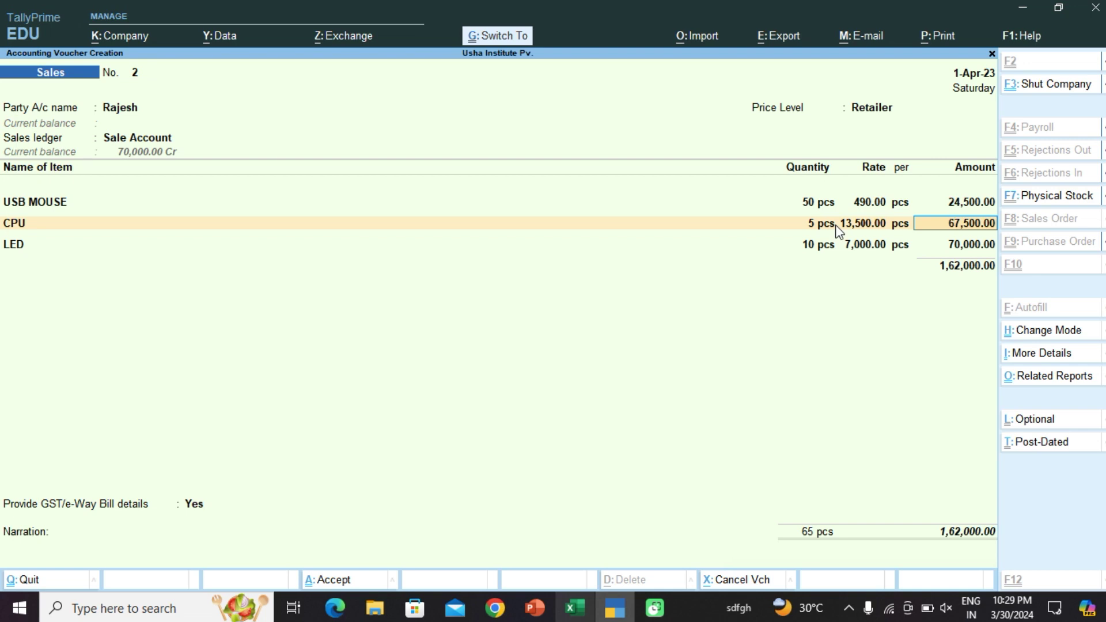
key("ctrl+a")
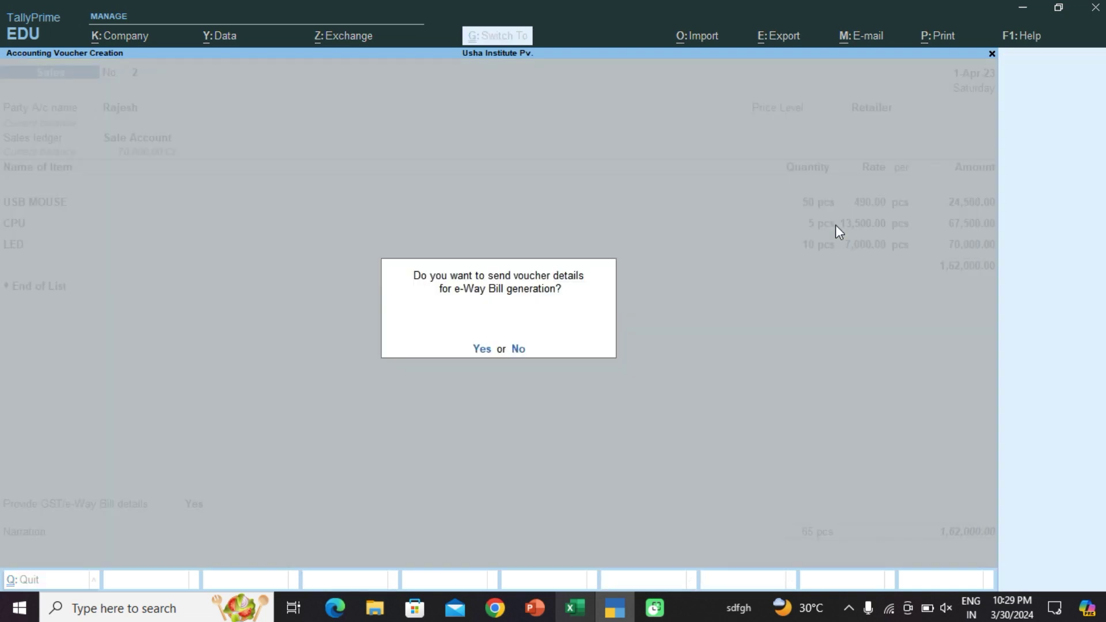
key("y")
key("Return")
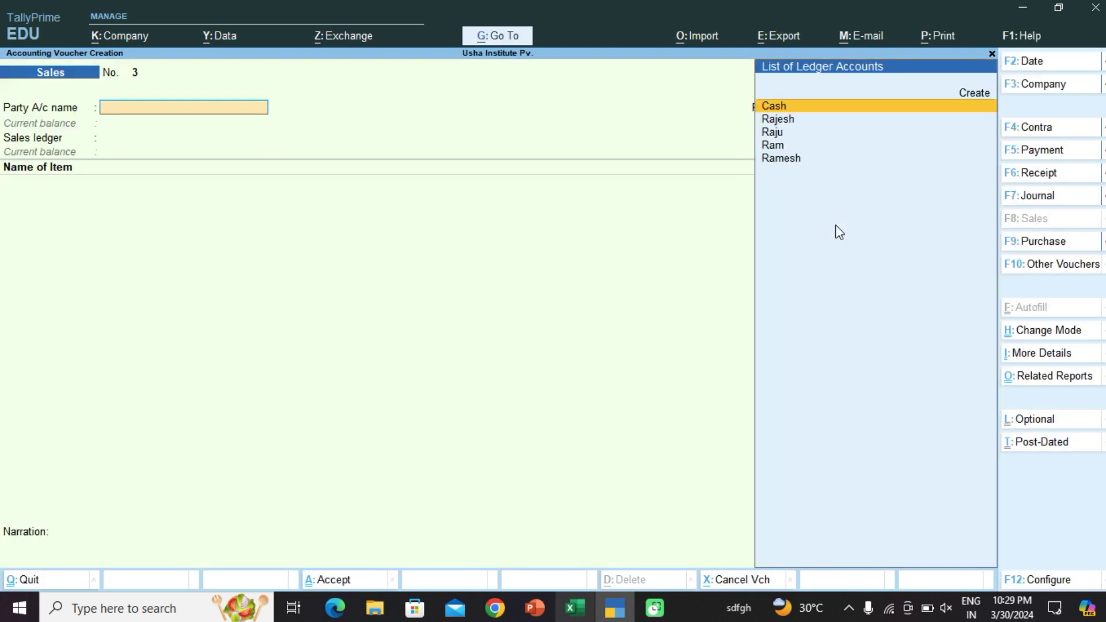
Step: Set the Customer-level buyer as party with Sale Account as sales ledger
key("Down")
key("Down")
key("Down")
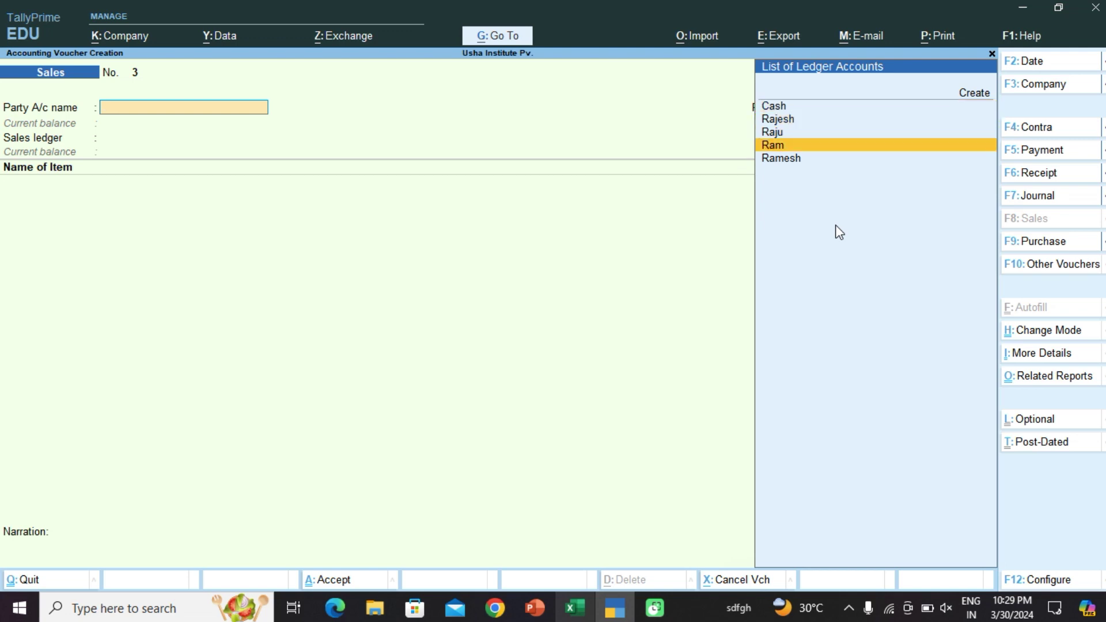
key("Up")
key("Return")
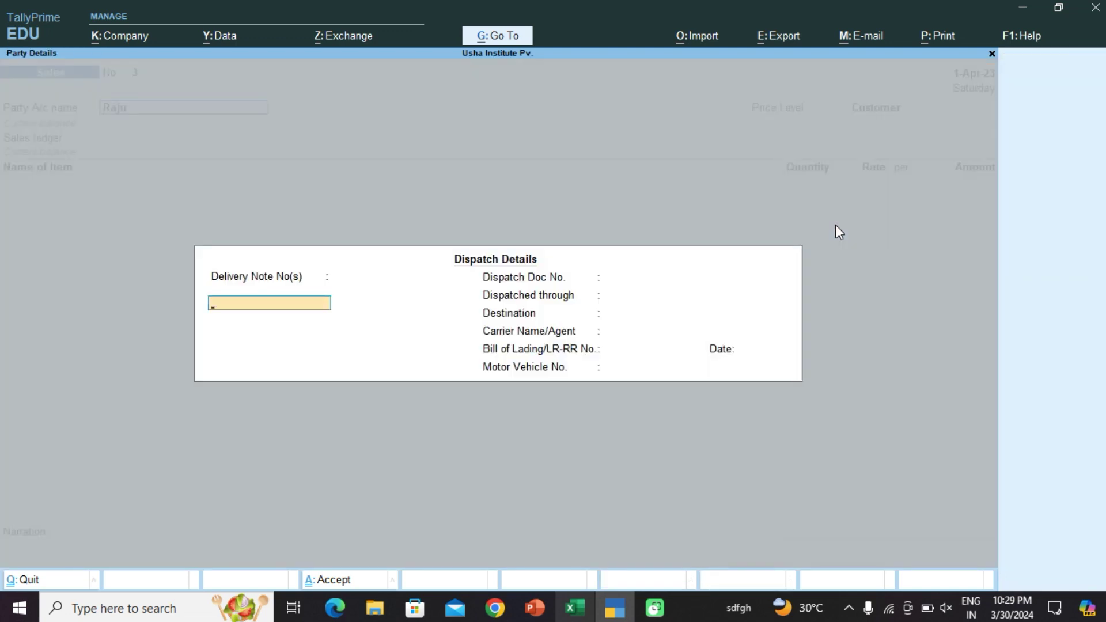
key("ctrl+a")
key("ctrl+a")
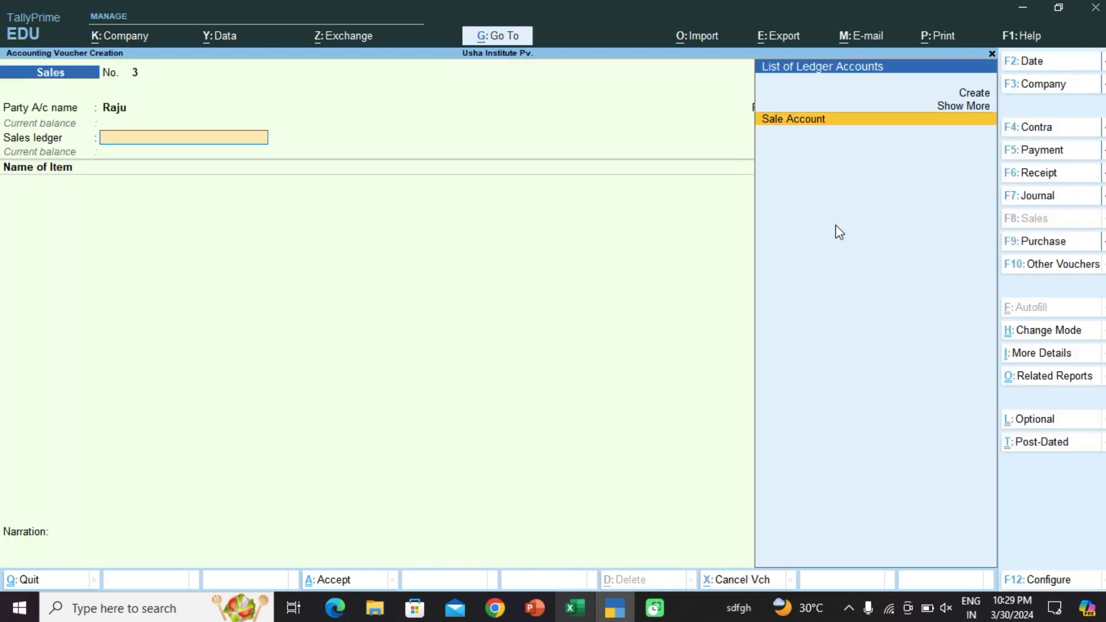
key("Return")
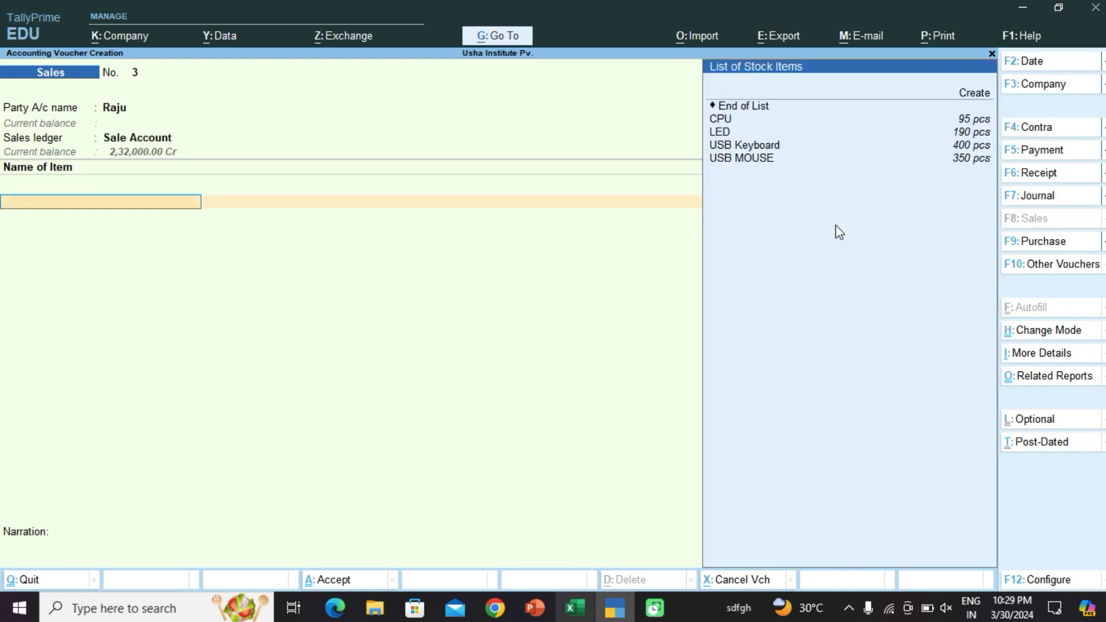
Step: Add 1 USB MOUSE at 550, checking the rate in the Excel price list
key("Down")
key("Down")
key("Down")
key("Down")
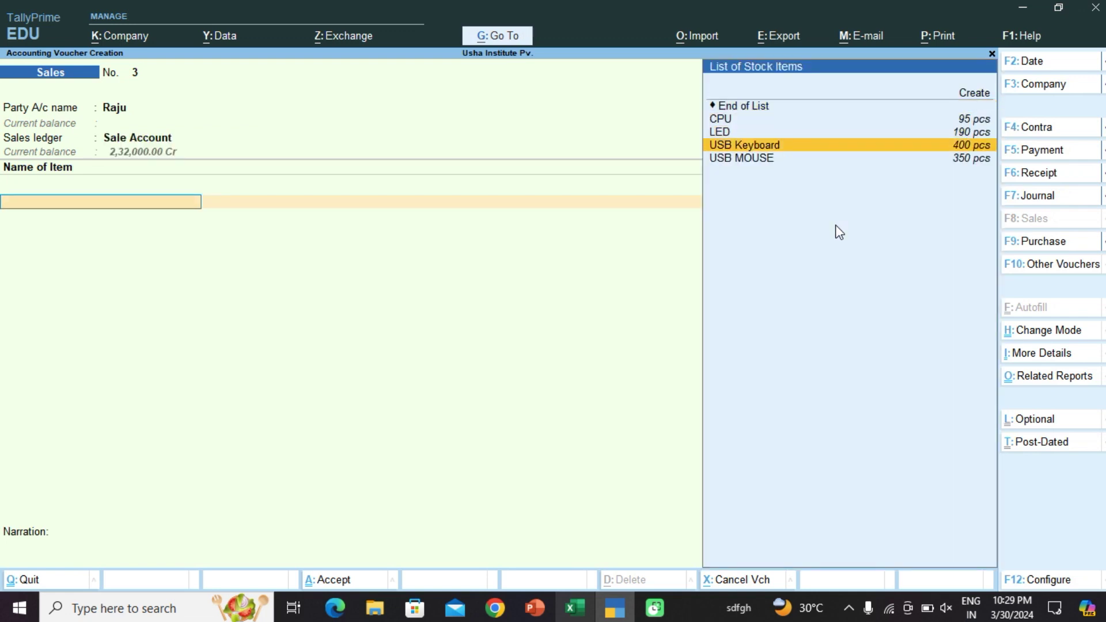
key("Return")
type("1")
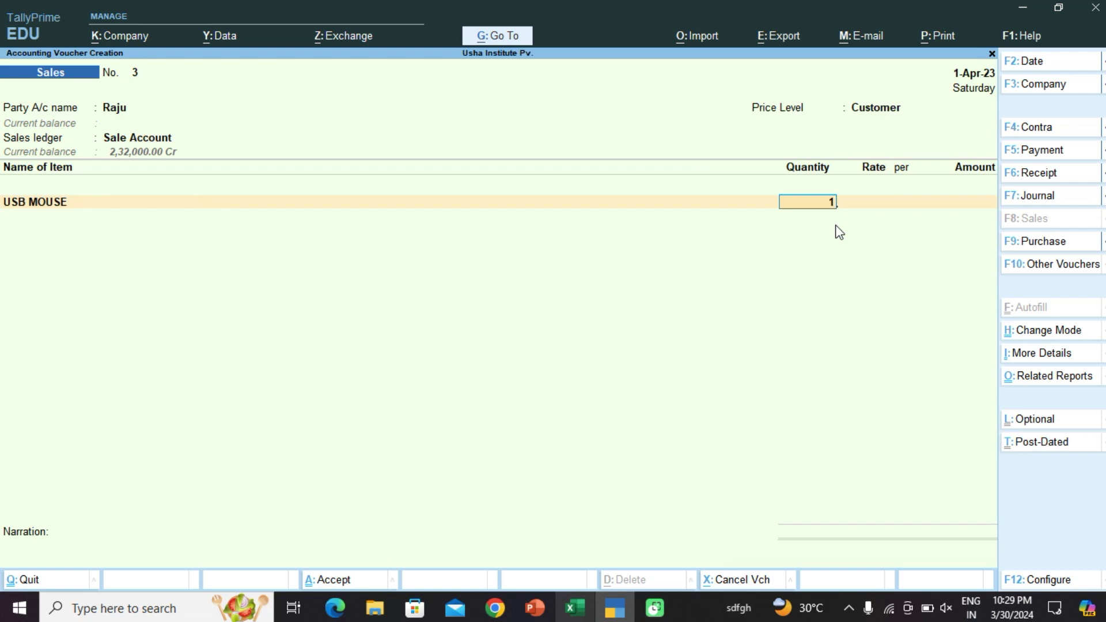
key("Return")
key("Return")
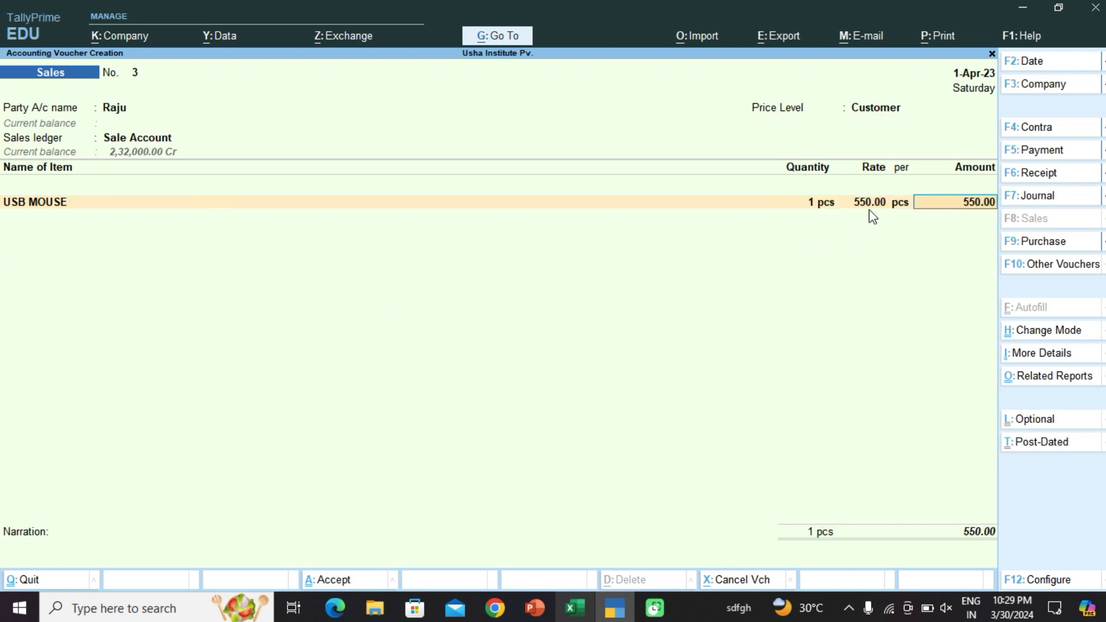
left_click(574, 608)
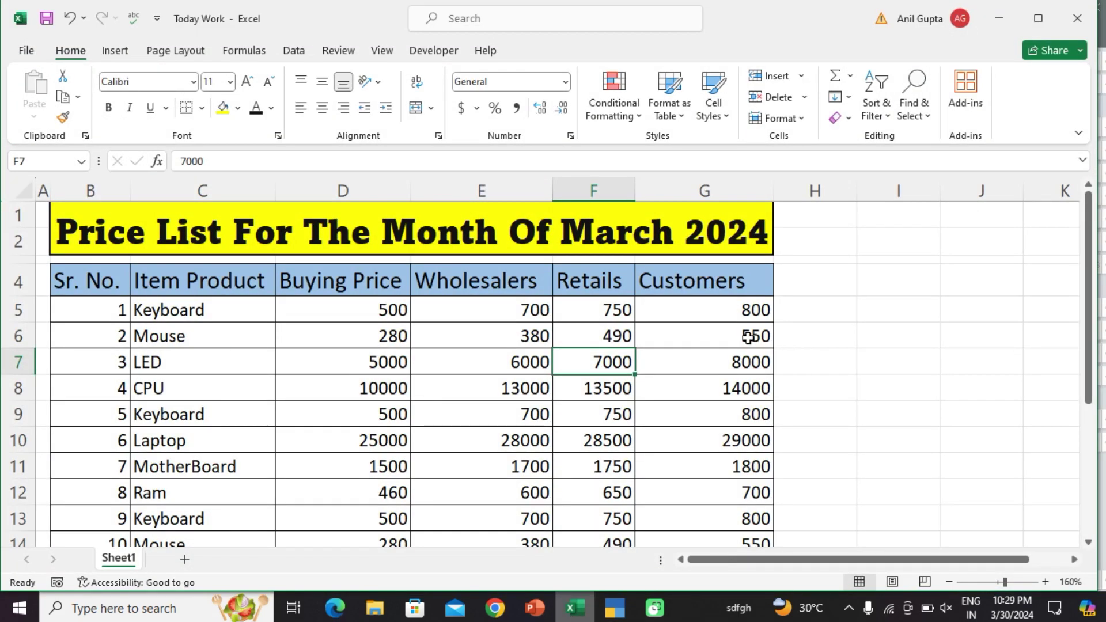
left_click(1006, 22)
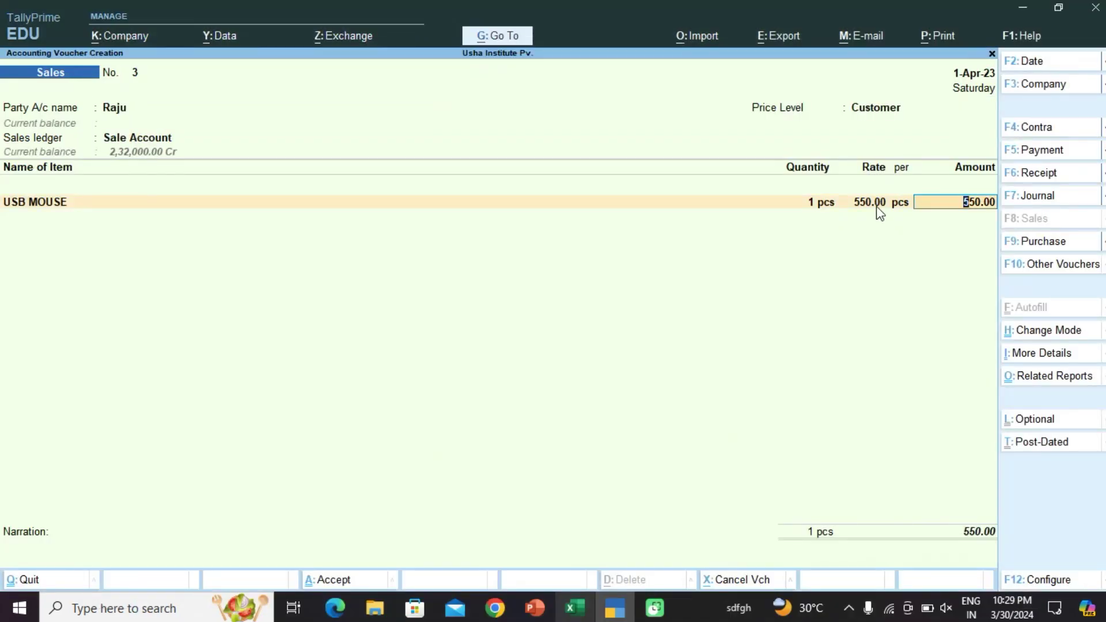
key("Return")
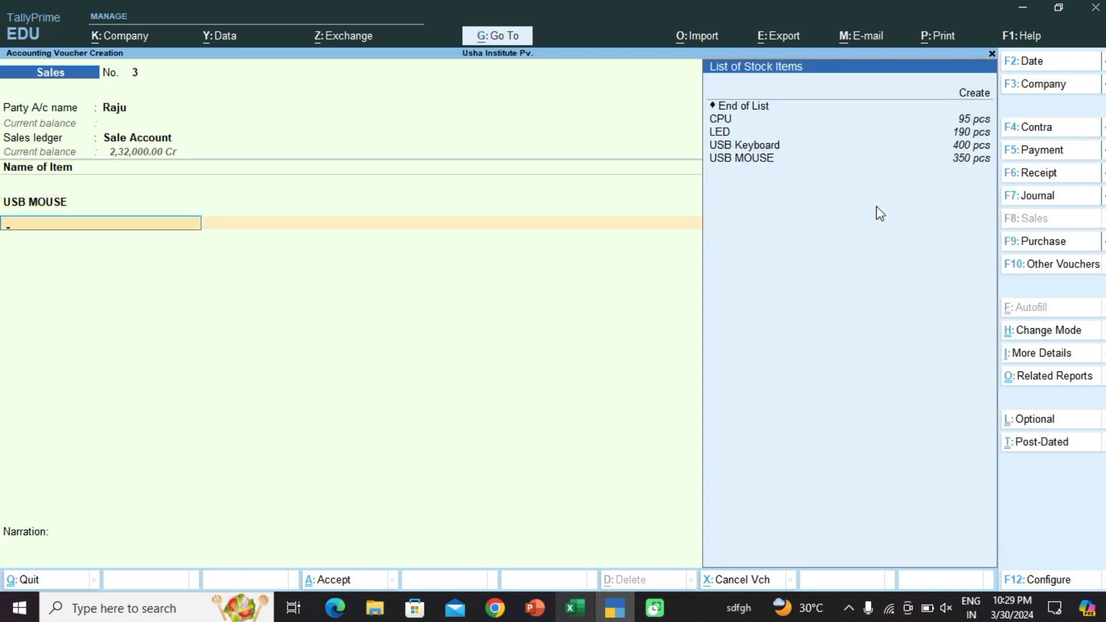
Step: Add 1 USB Keyboard at 800, verify it in Excel, and save voucher No. 3 for 1,350.00
key("Down")
key("Down")
key("Down")
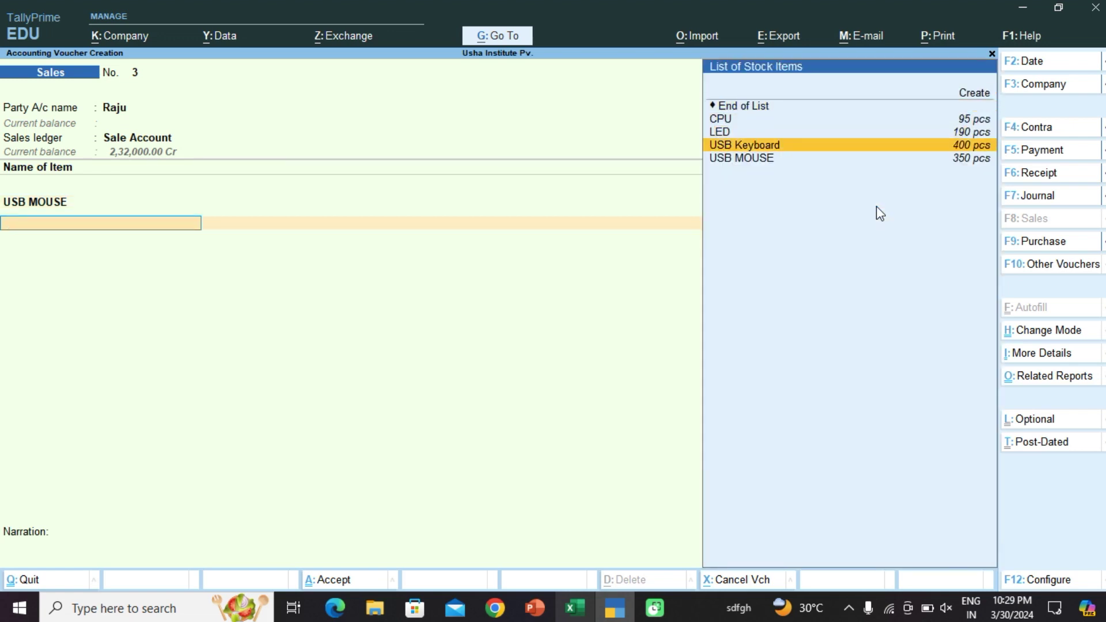
key("Return")
type("1")
key("Return")
key("Return")
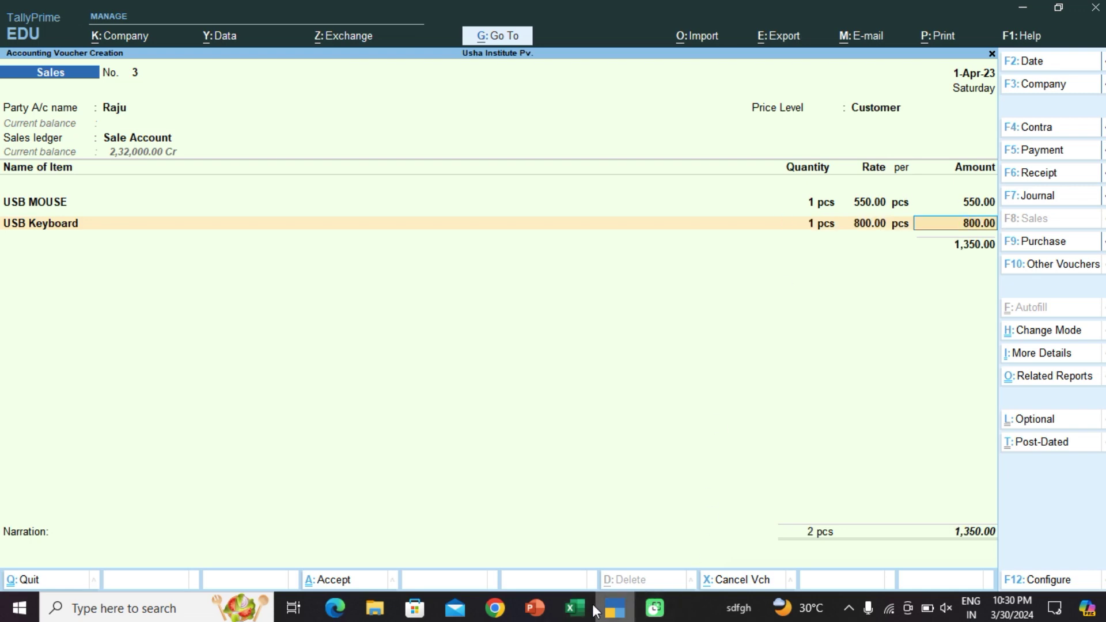
left_click(575, 608)
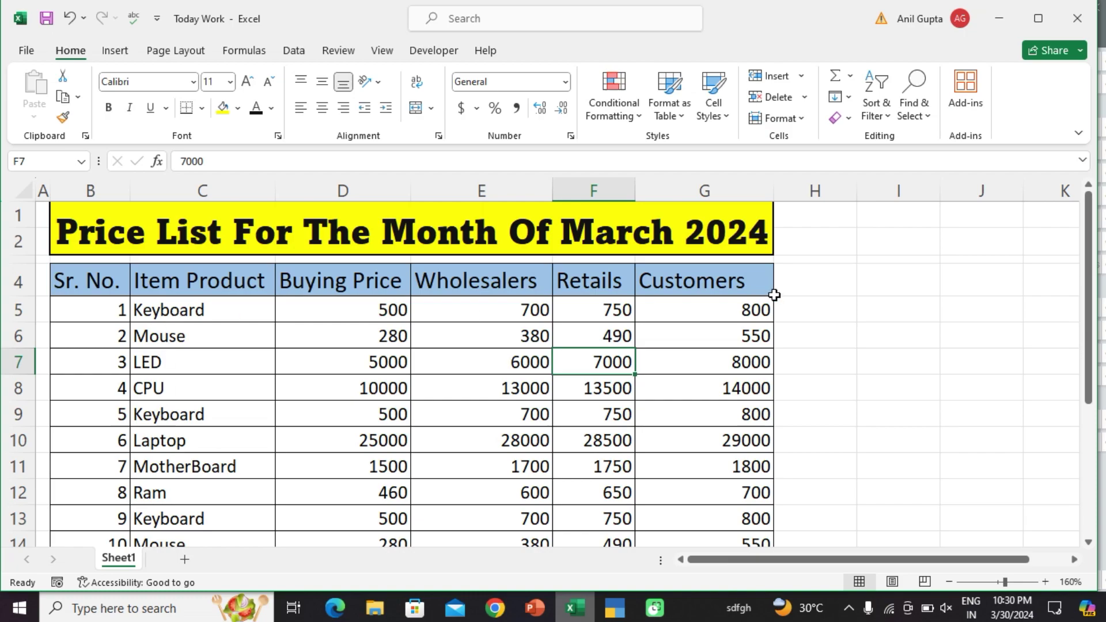
left_click(1003, 23)
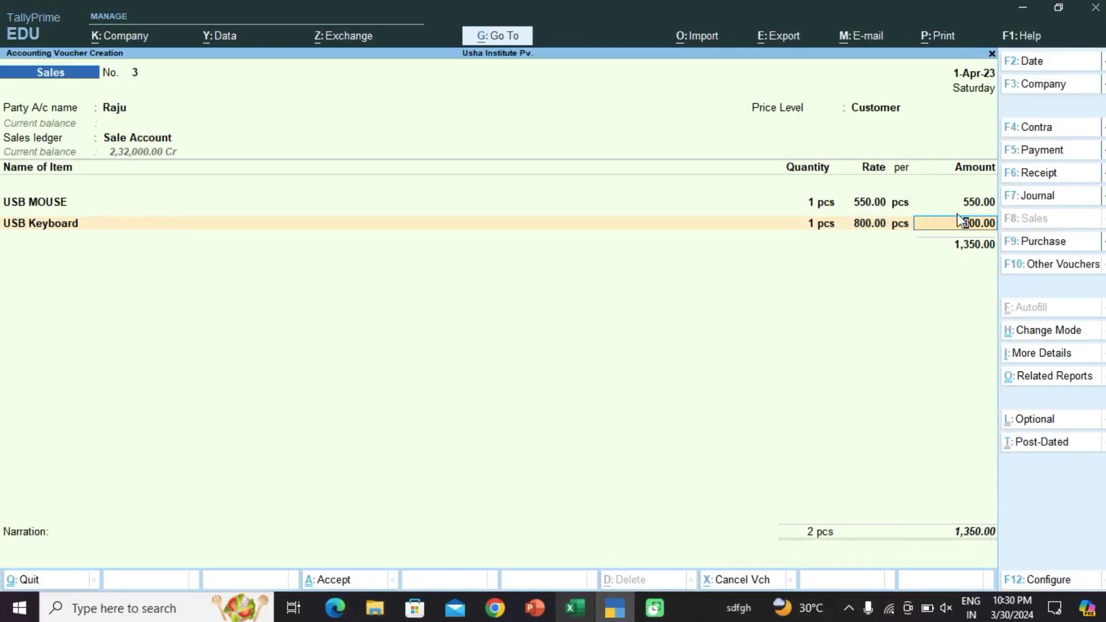
key("Return")
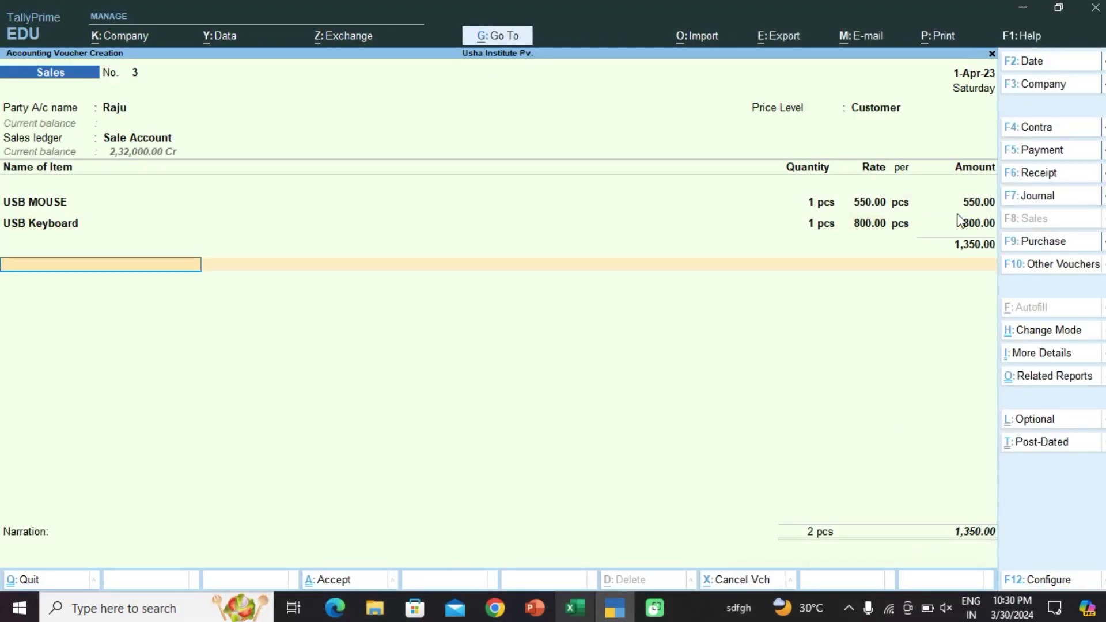
key("ctrl")
key("ctrl+a")
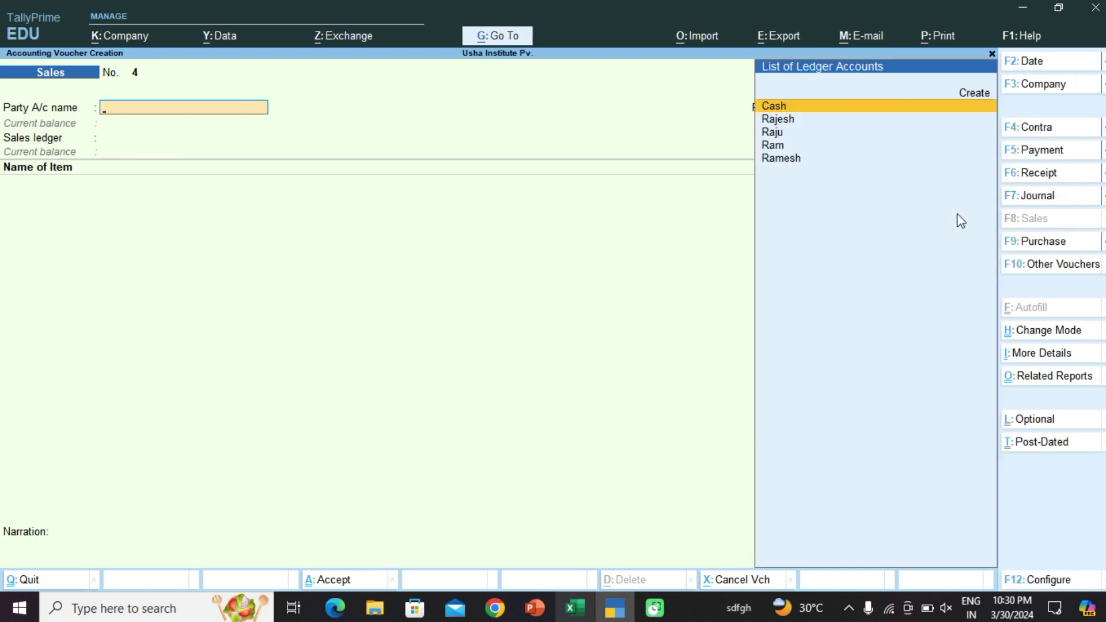
Step: Set voucher No. 4's party, skip dispatch details, apply Wholeshler price level and accept Sale Account
key("Down")
key("Down")
key("Down")
key("Return")
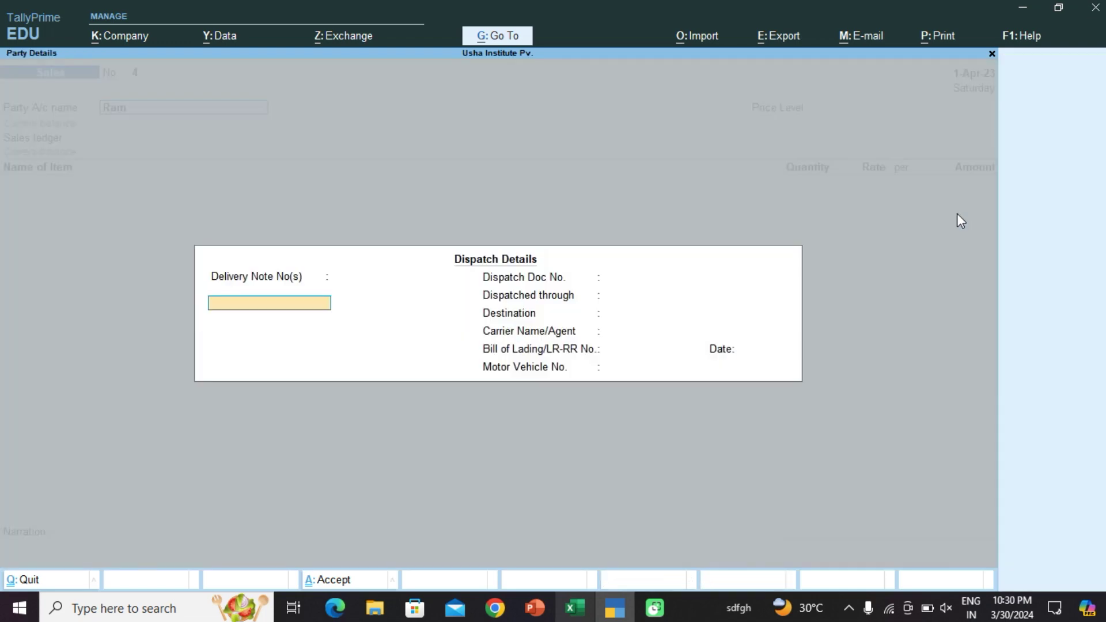
key("ctrl+a")
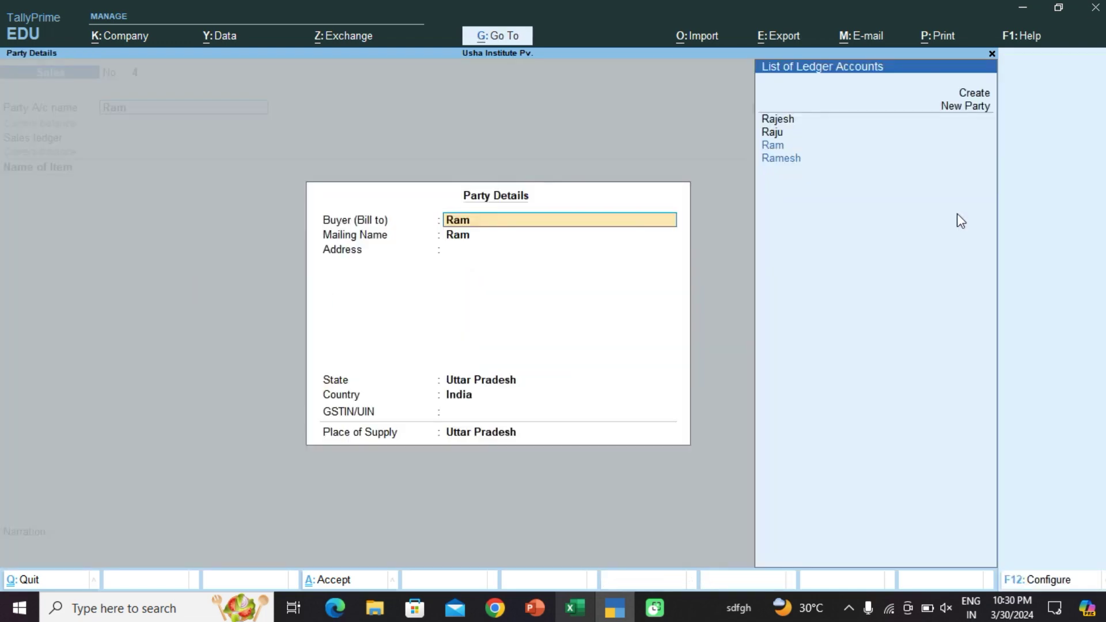
key("ctrl+a")
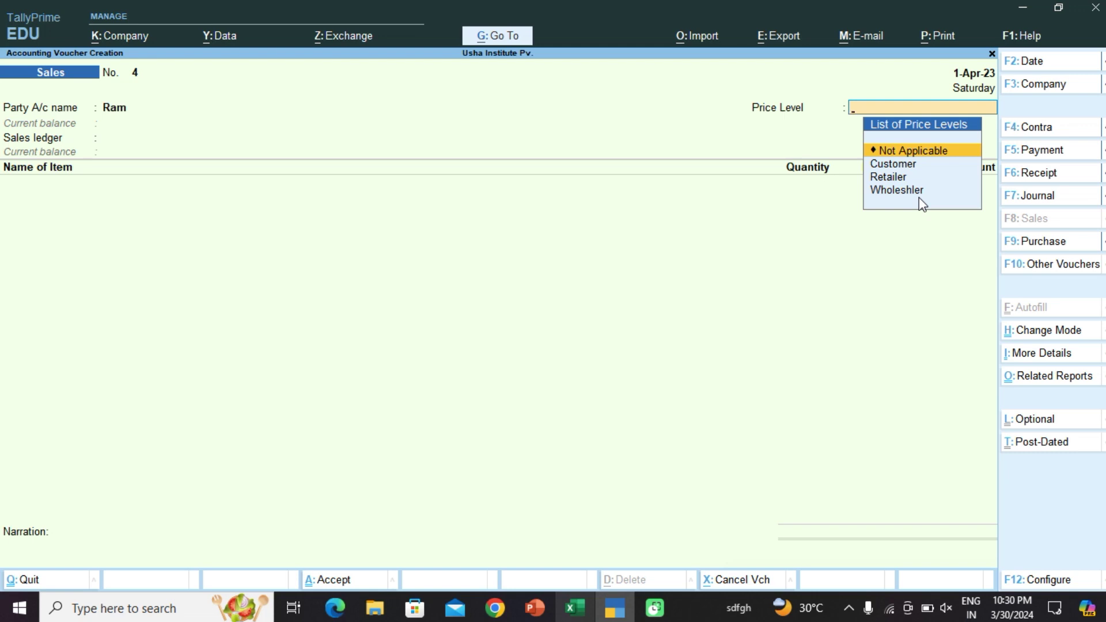
key("Down")
key("Down")
key("Down")
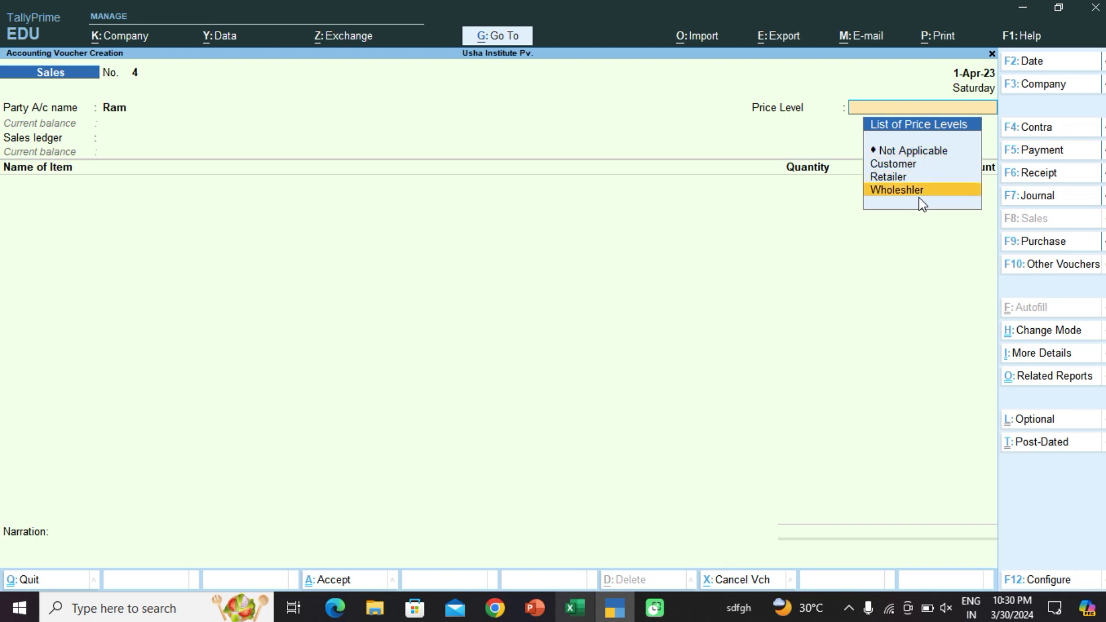
key("Return")
key("Return")
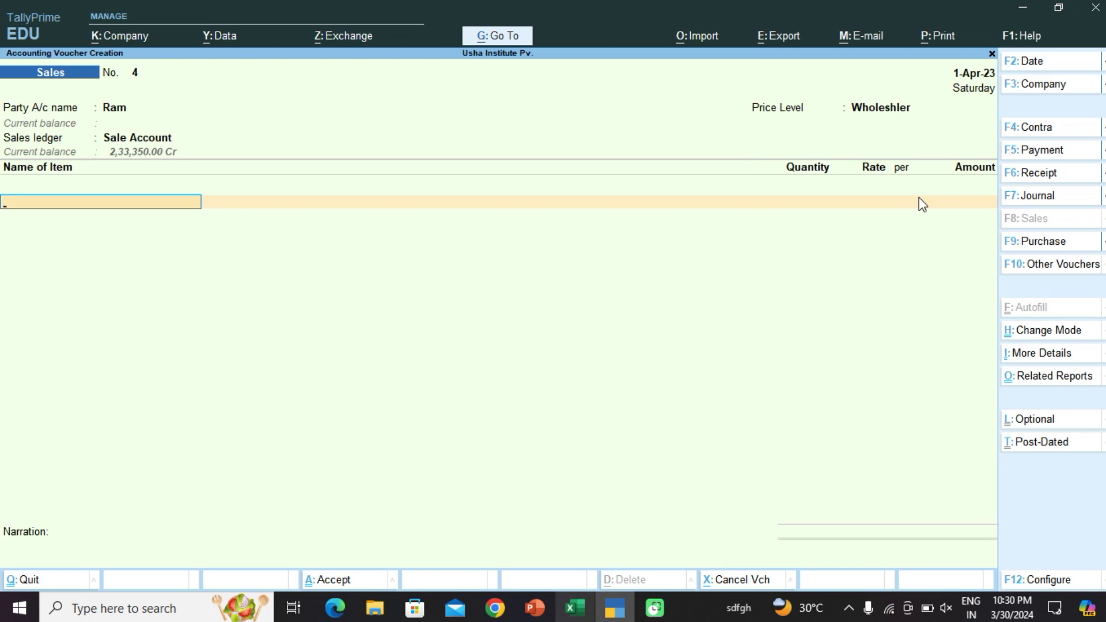
key("Down")
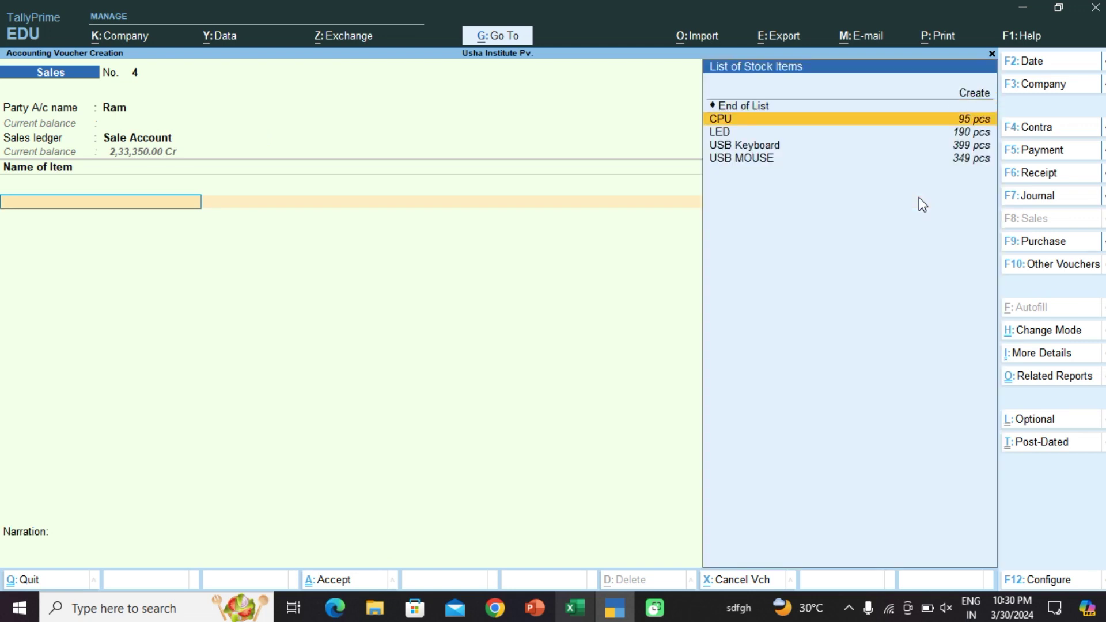
Step: Add 10 CPU and reprice the line by changing the voucher's price level
key("Return")
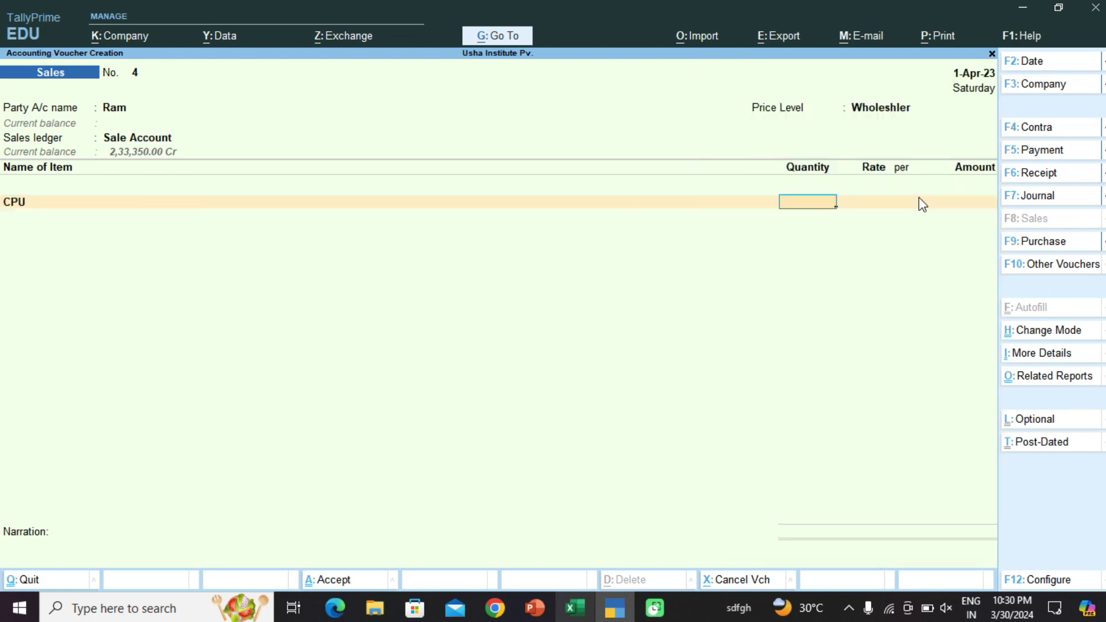
type("10")
key("Return")
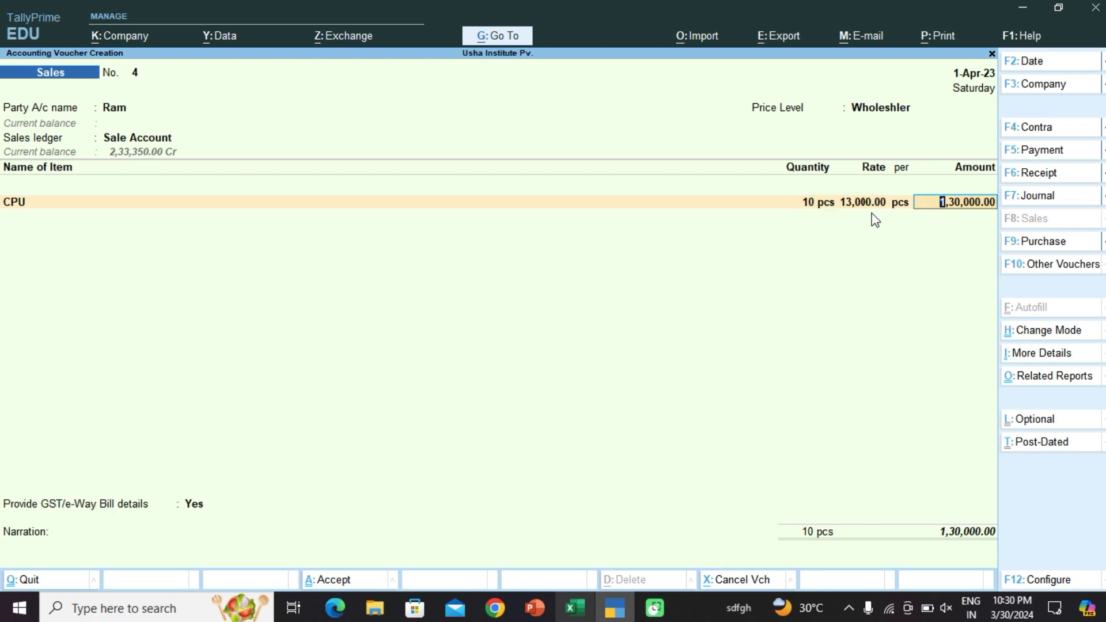
key("BackSpace")
key("BackSpace")
key("BackSpace")
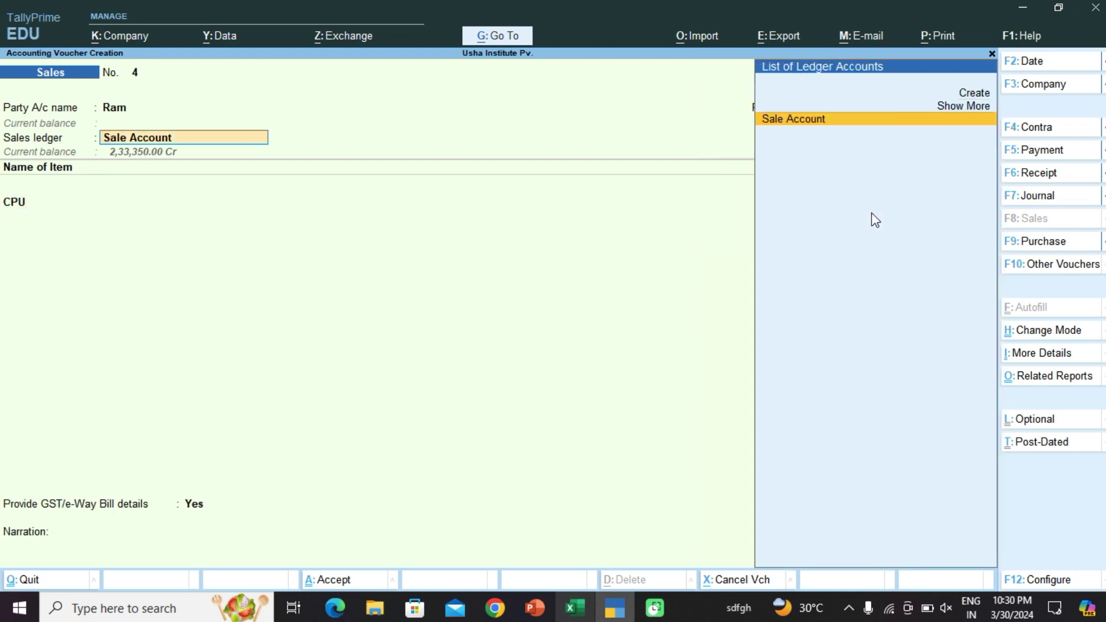
key("Return")
key("Up")
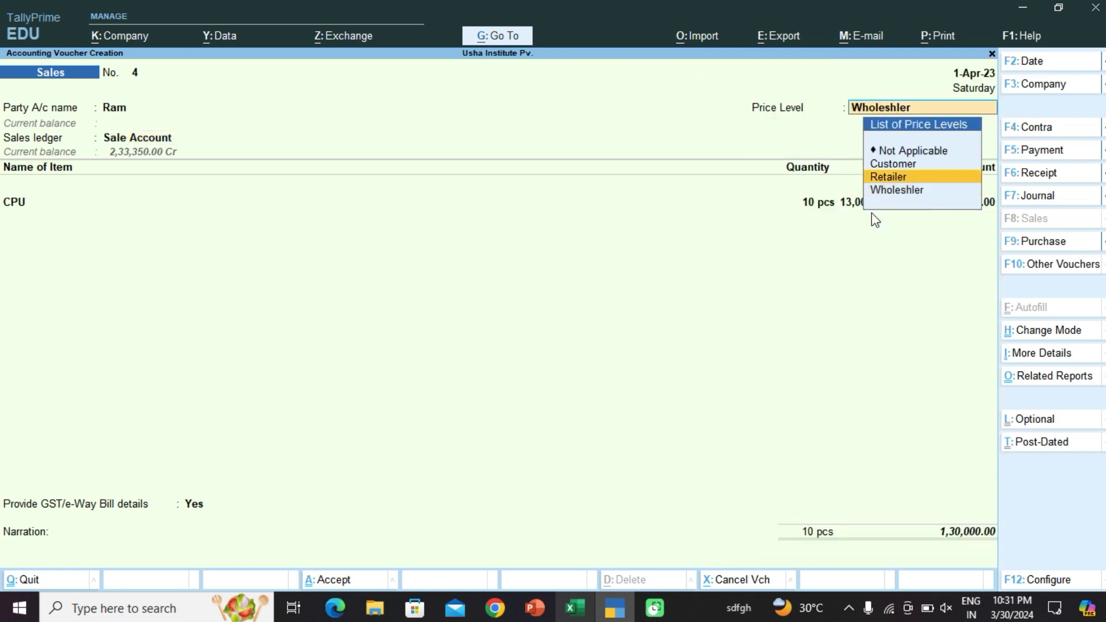
key("BackSpace")
key("Return")
key("Return")
key("Return")
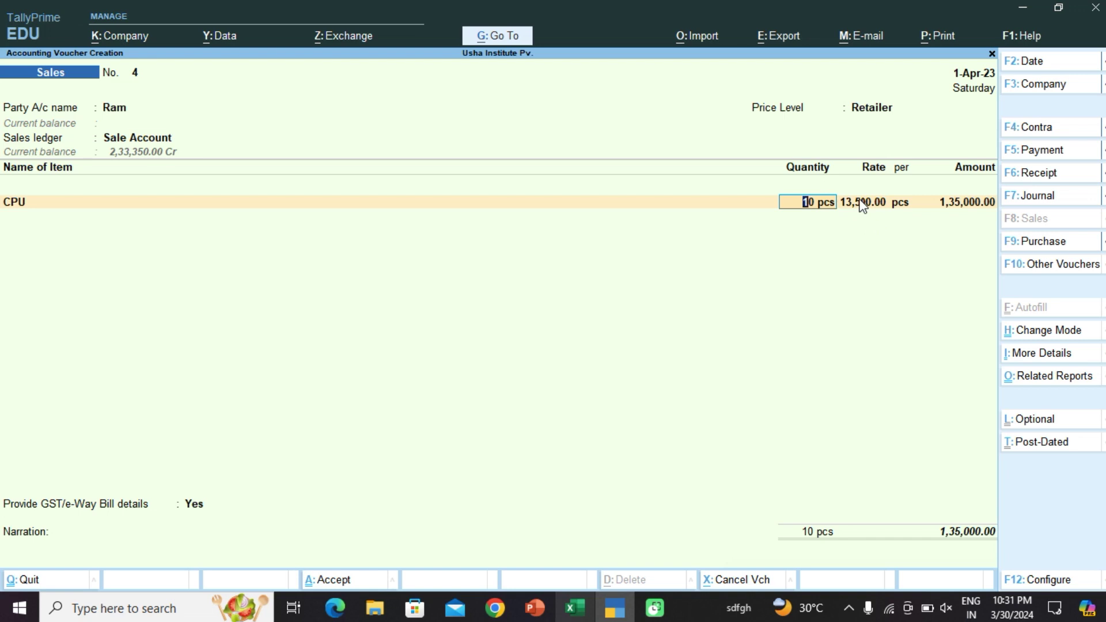
key("Return")
key("Return")
key("Return")
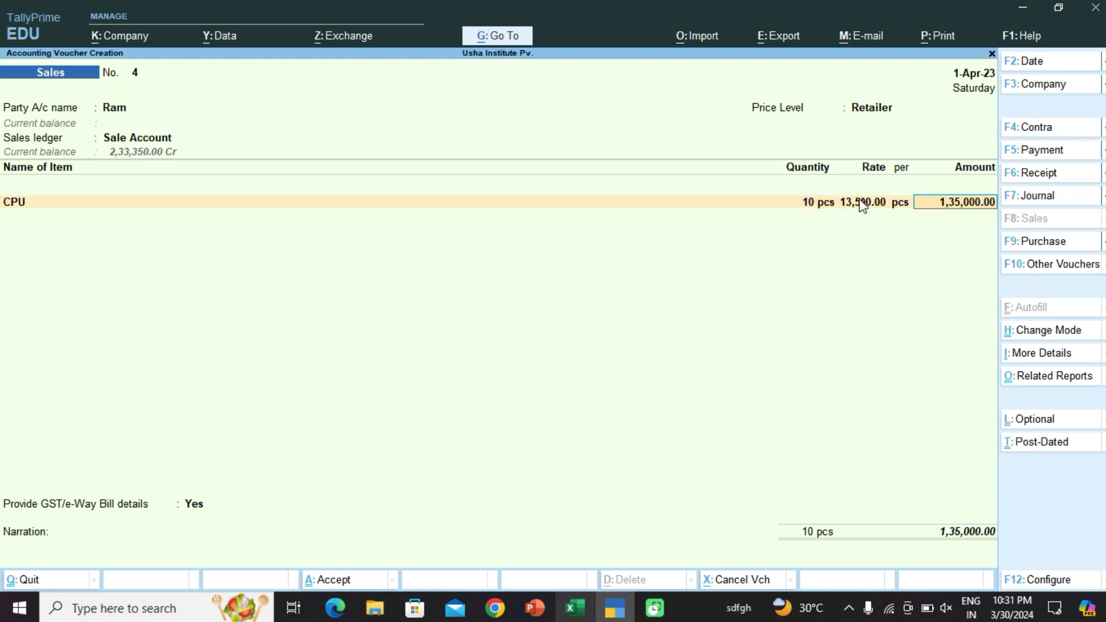
key("Return")
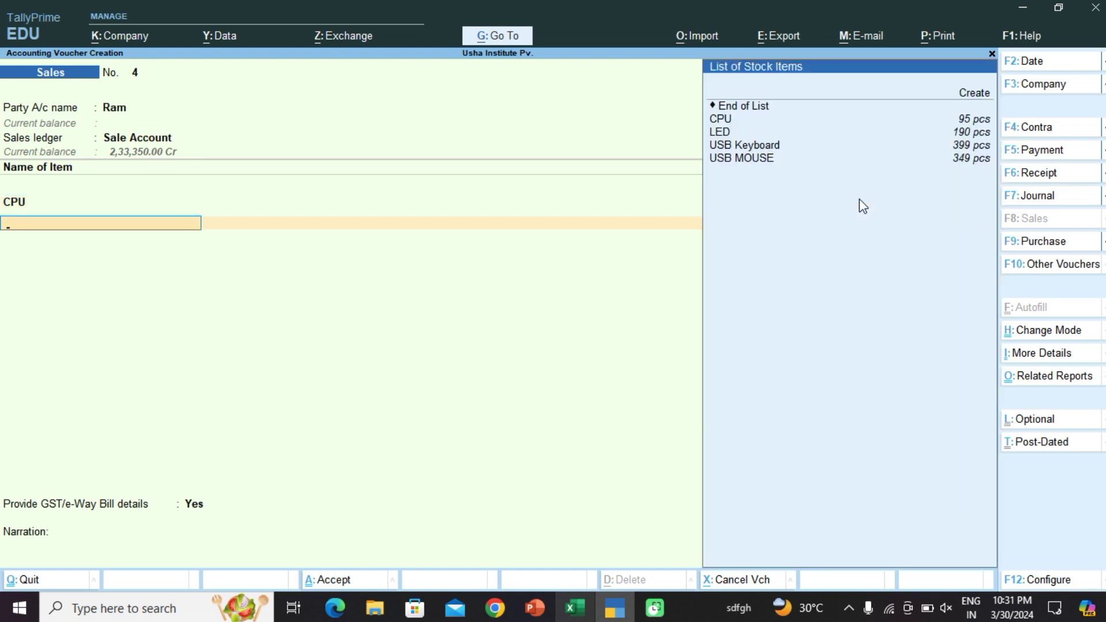
Step: Add 10 USB Keyboard as the second item
key("Down")
key("Down")
key("Down")
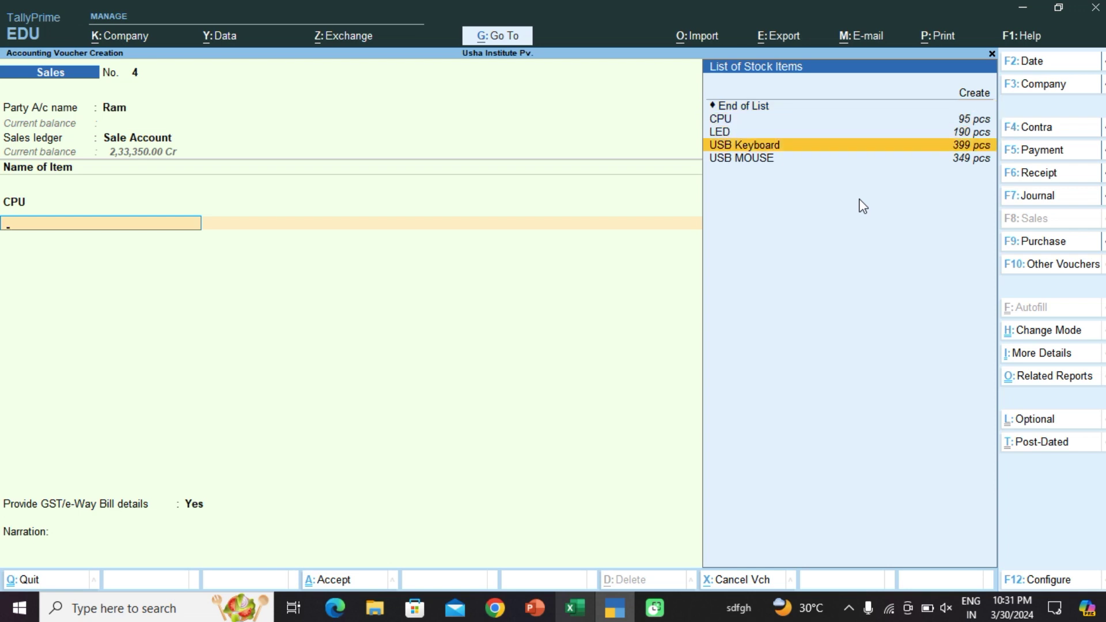
key("Return")
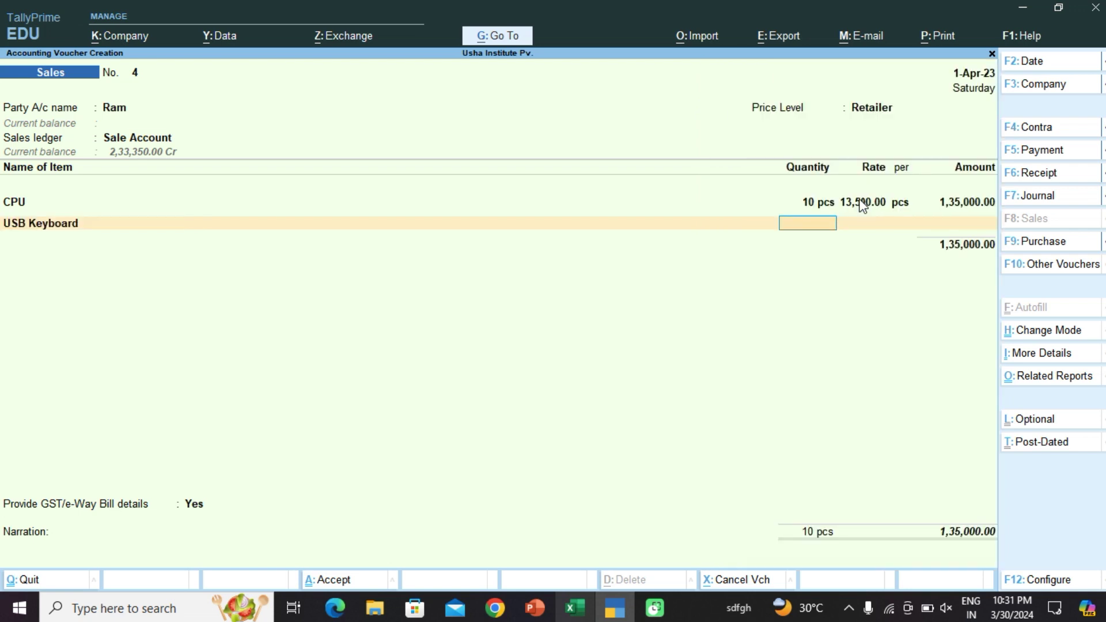
type("10")
key("Return")
key("Return")
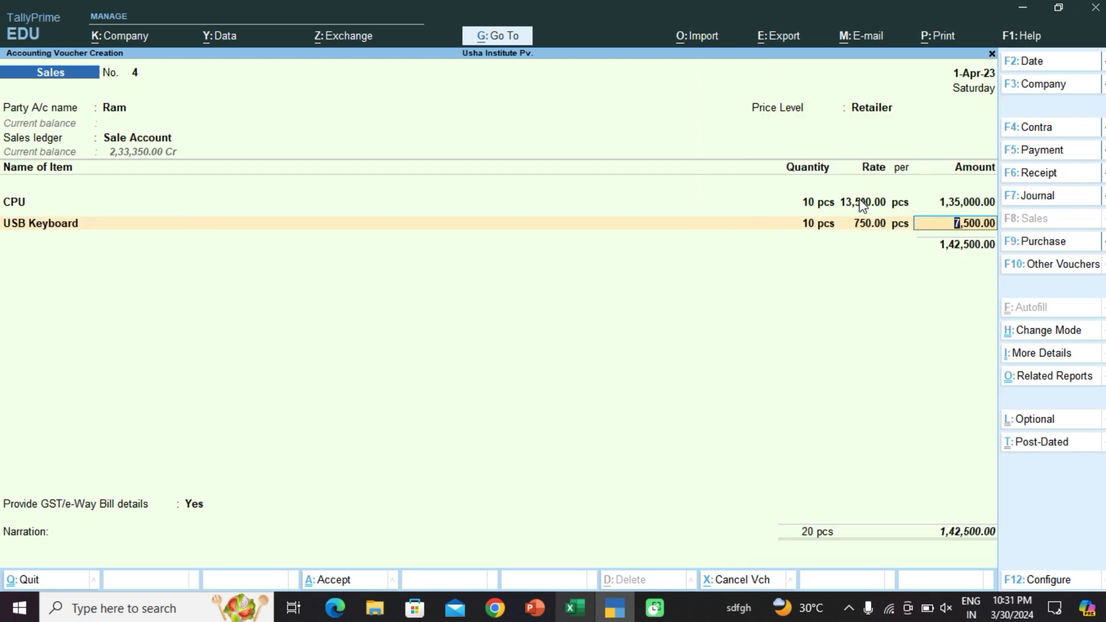
key("BackSpace")
key("BackSpace")
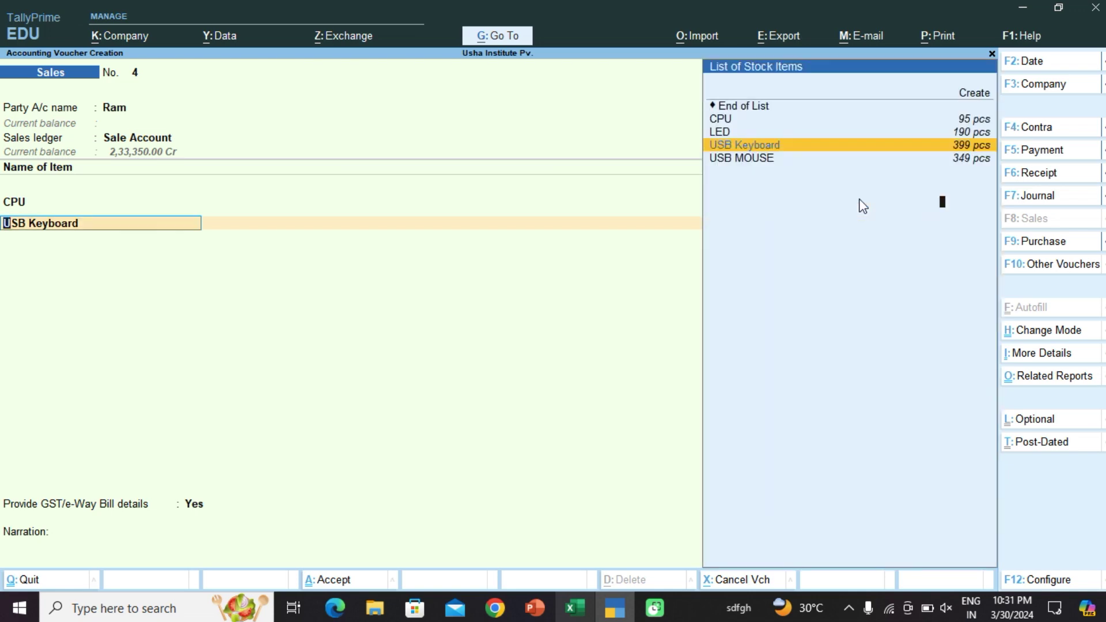
key("BackSpace")
key("BackSpace")
key("BackSpace")
key("BackSpace")
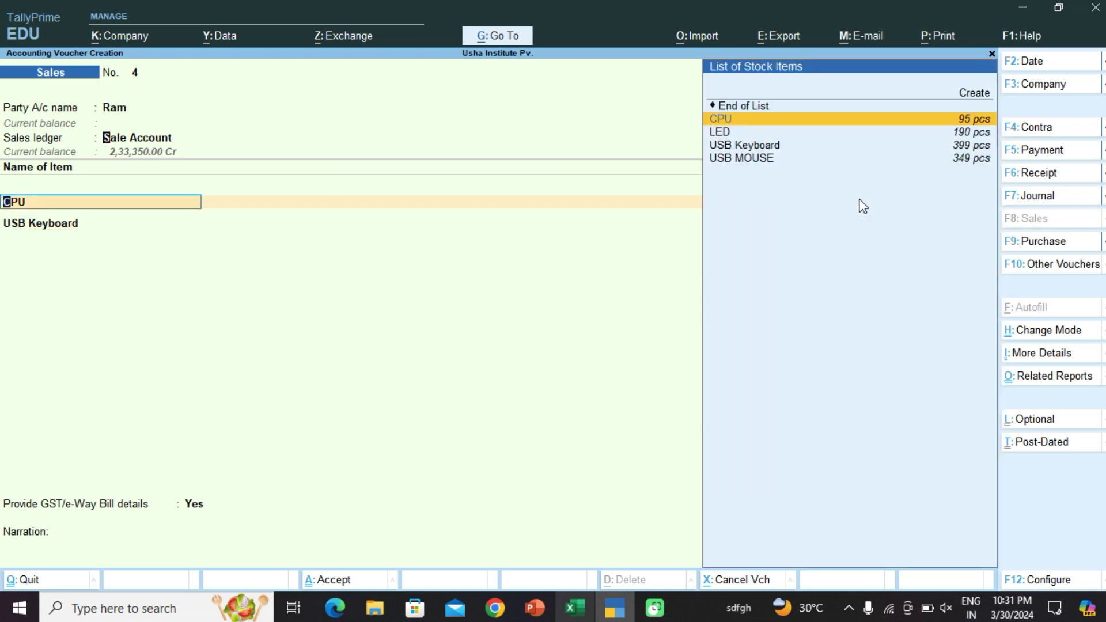
Step: Switch the price level to Customer (CPU 14,000, Keyboard 800) and accept the 1,48,000.00 voucher
key("BackSpace")
key("BackSpace")
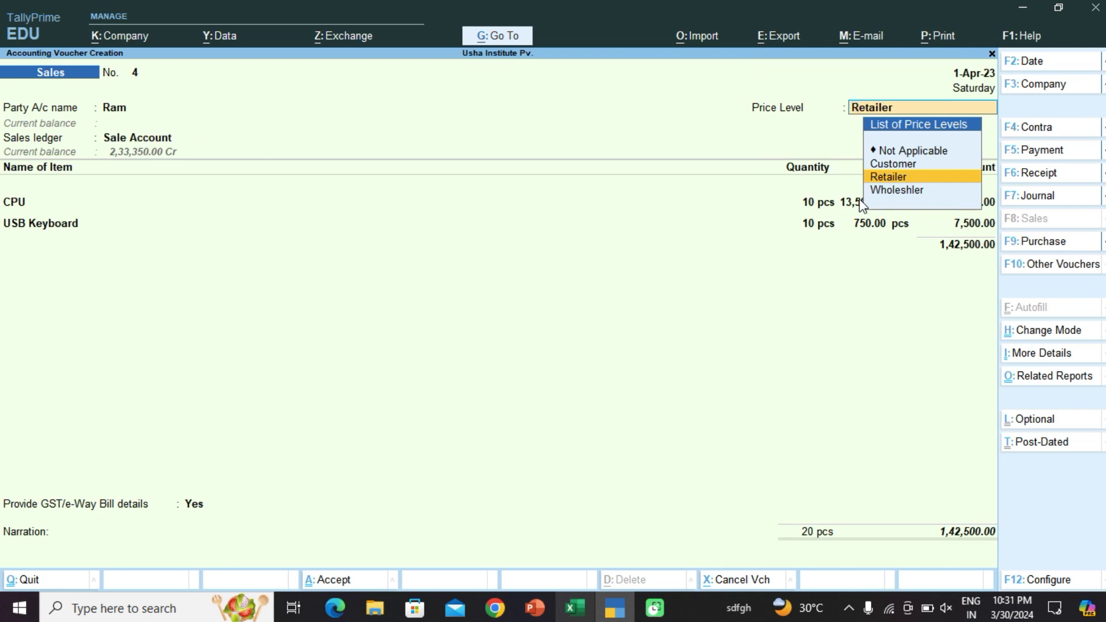
key("Up")
key("Return")
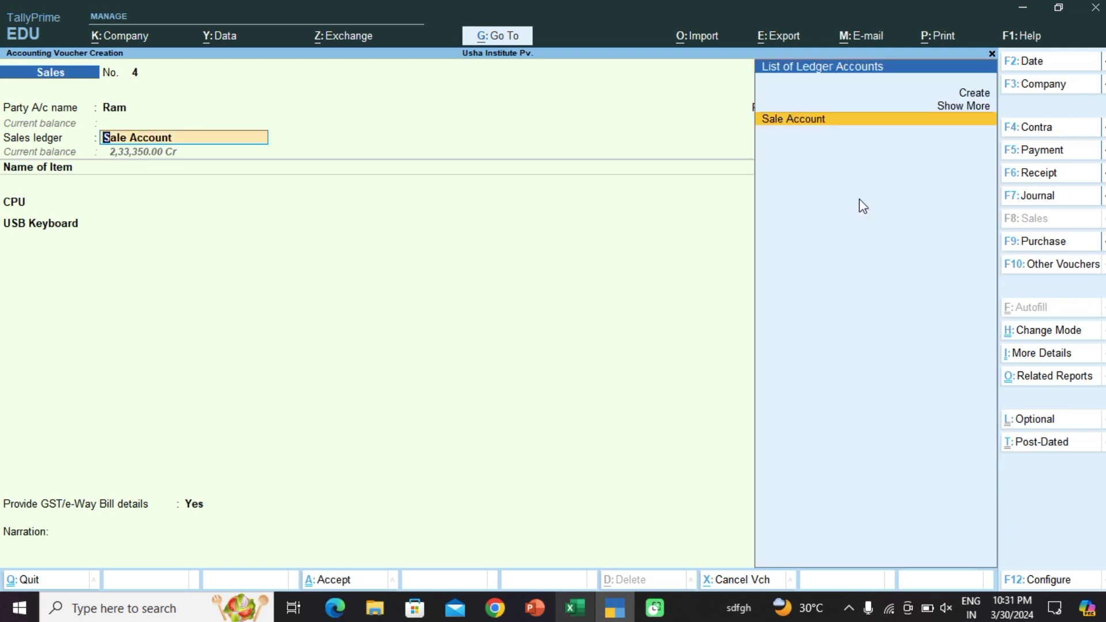
key("Return")
key("Return")
key("Return")
key("Return")
key("Return")
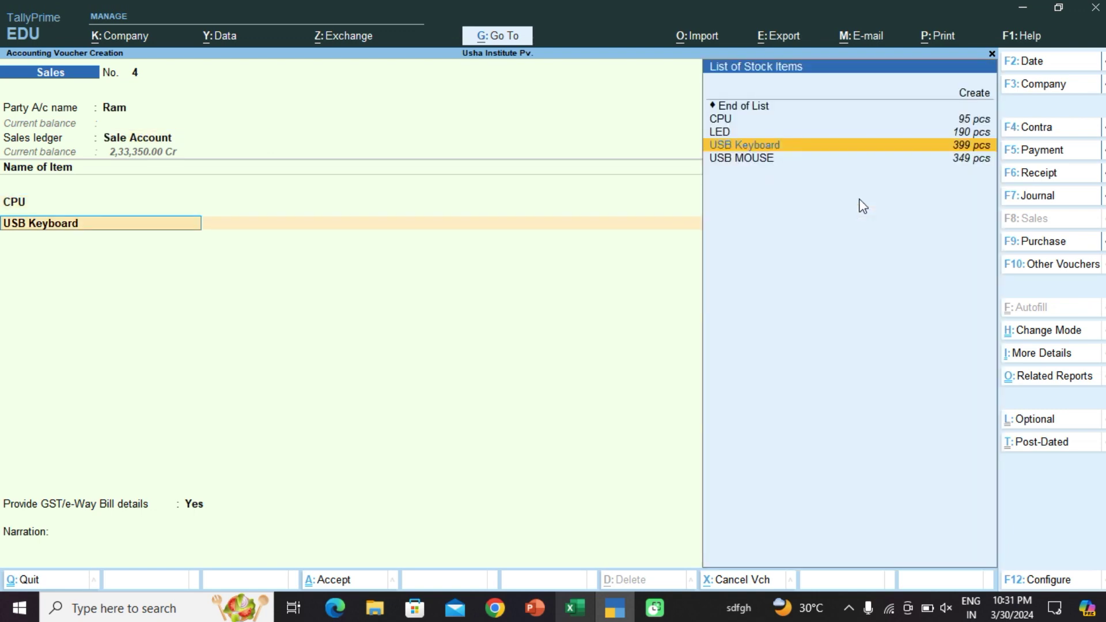
key("Return")
key("Up")
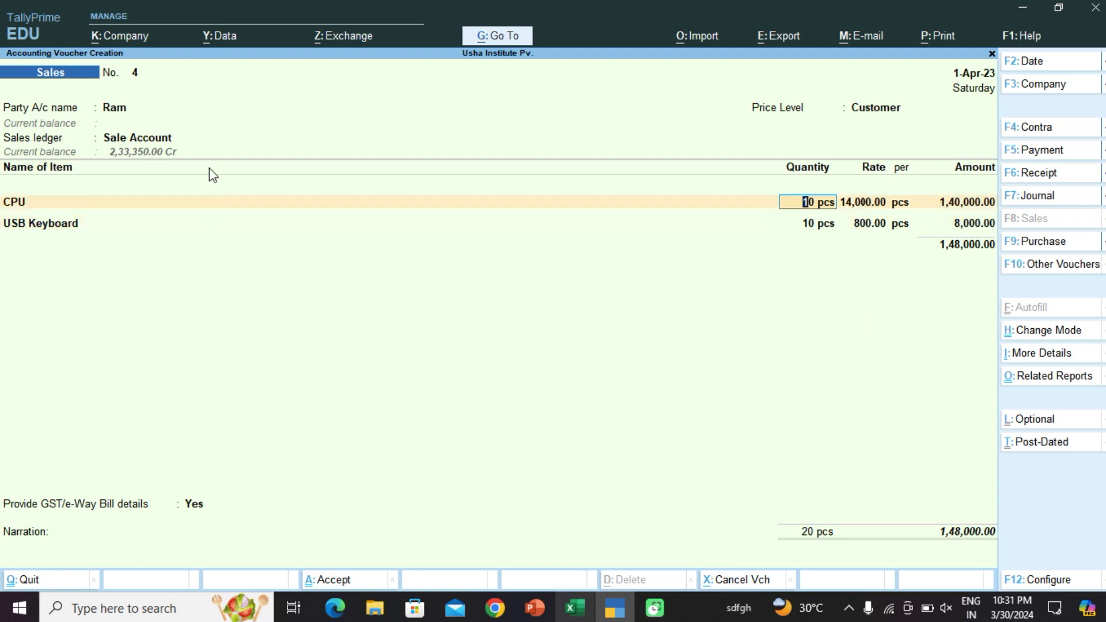
key("ctrl")
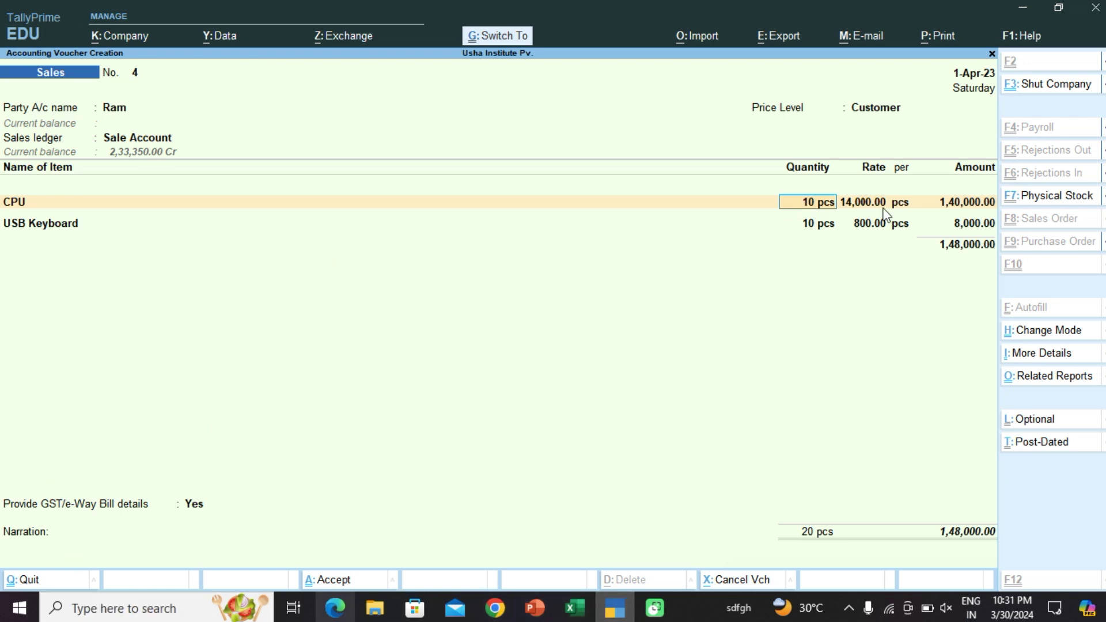
key("ctrl+a")
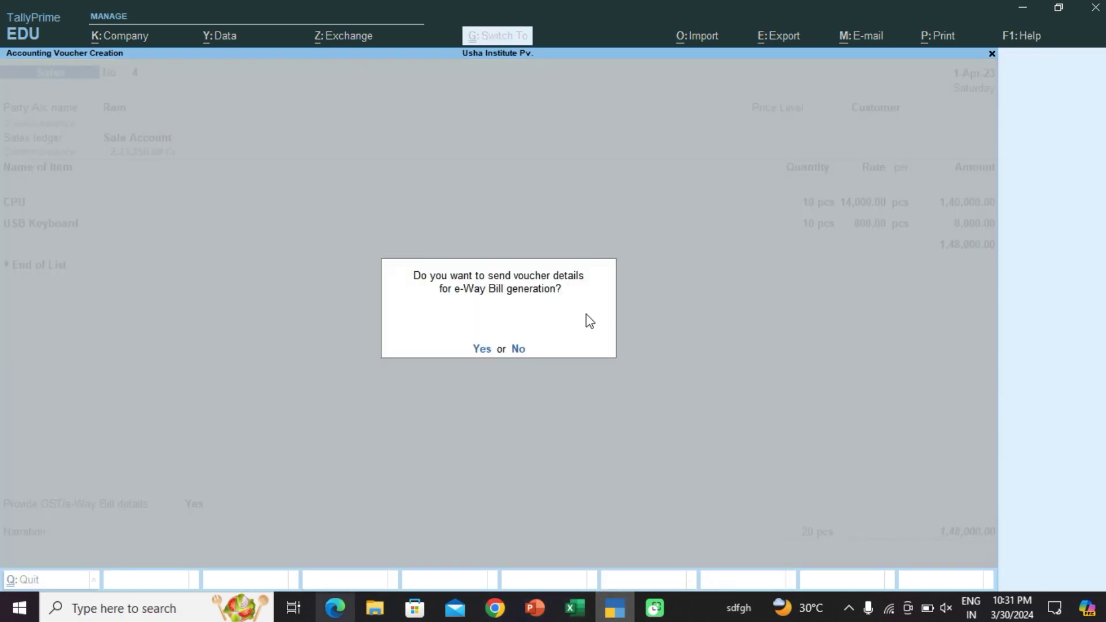
Step: Finish saving voucher No. 4 without e-Way Bill details and review the Stock Summary
key("n")
key("Return")
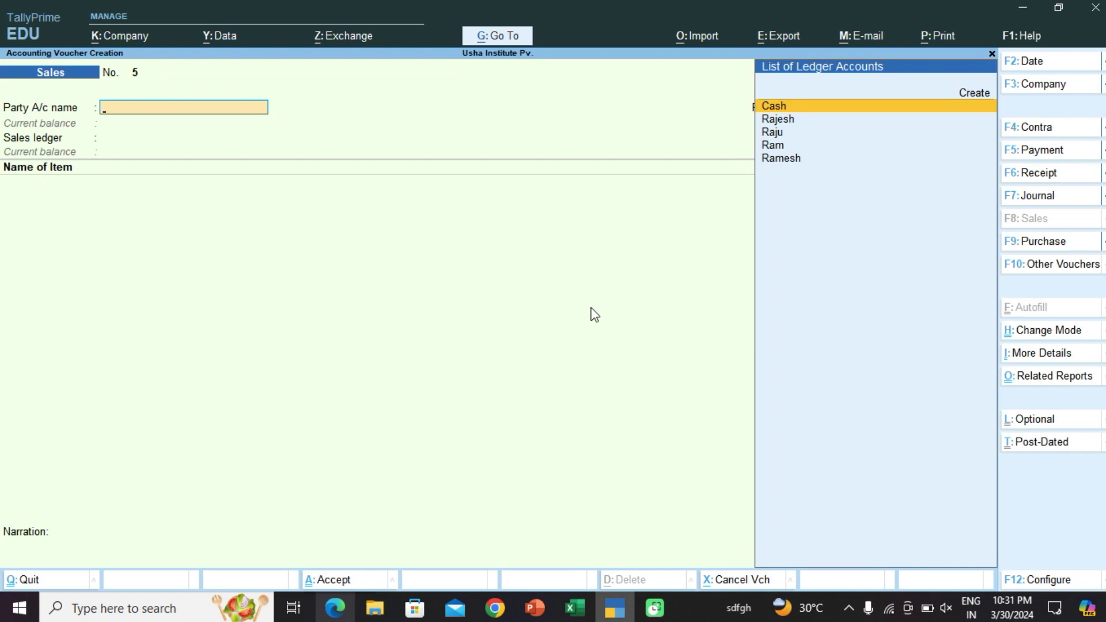
key("Escape")
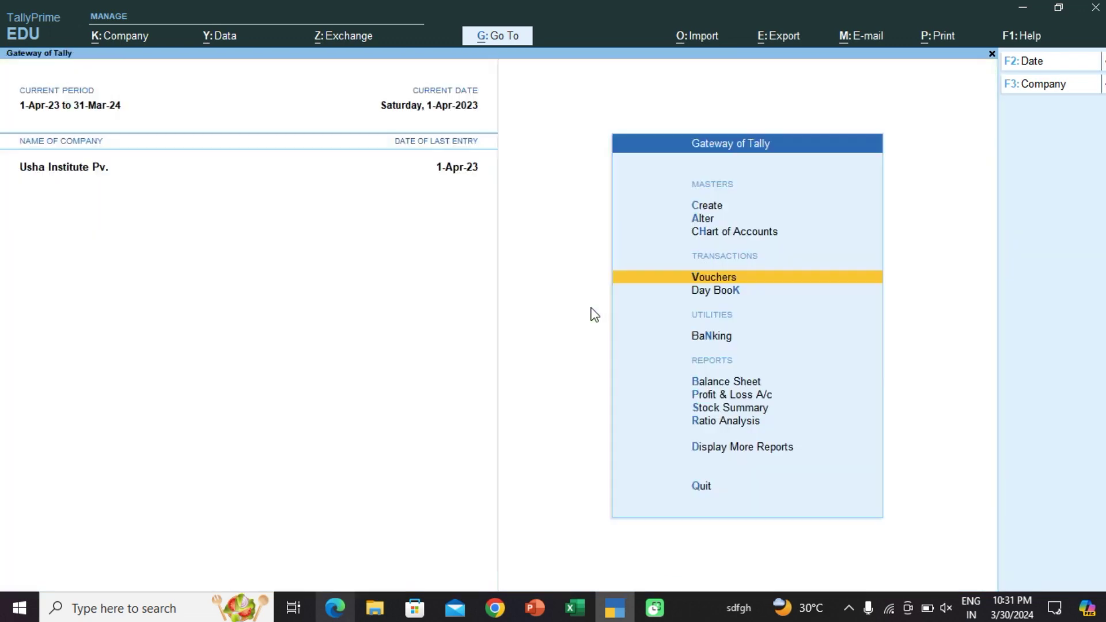
key("Down")
key("Down")
key("Down")
key("Down")
key("Down")
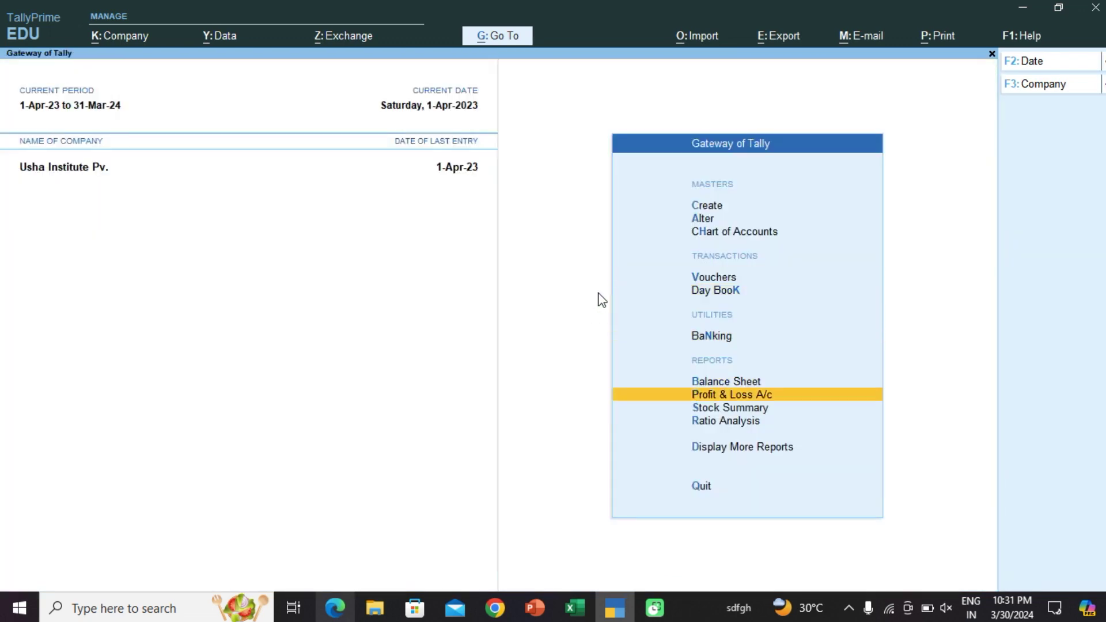
key("Return")
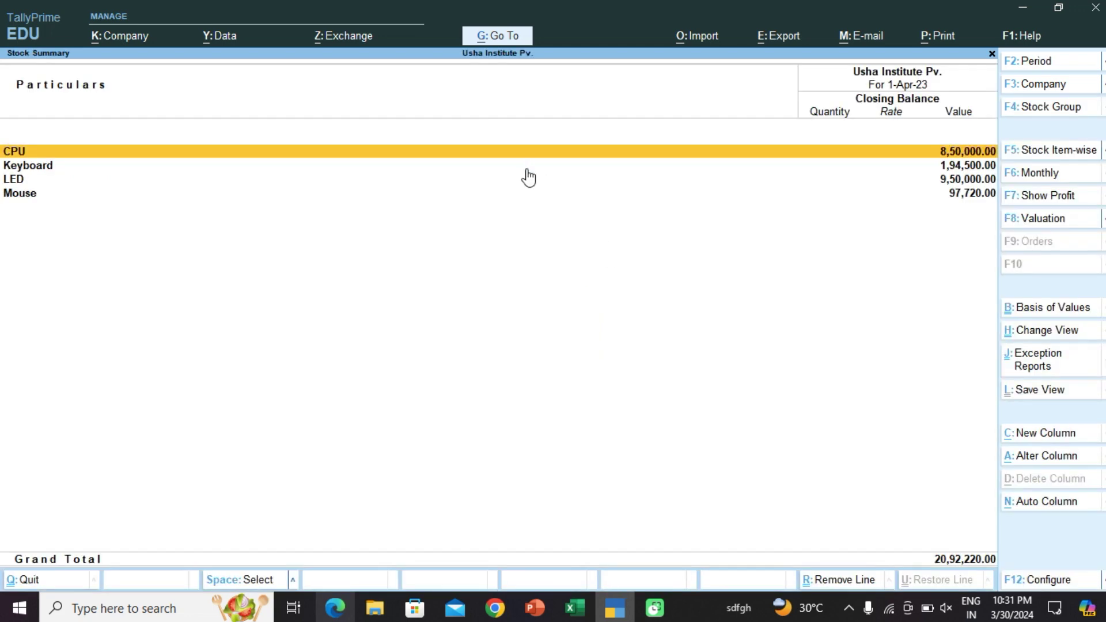
key("Escape")
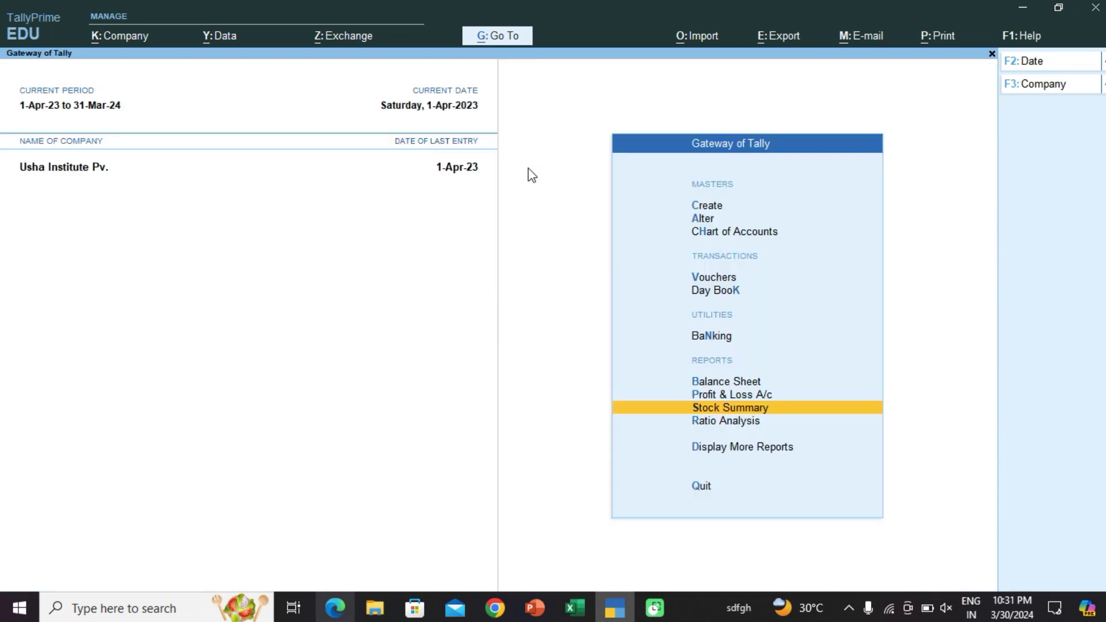
Step: View CPU's Stock Query showing the 14,000.00 and 13,500.00 sales, then return to Gateway
key("alt")
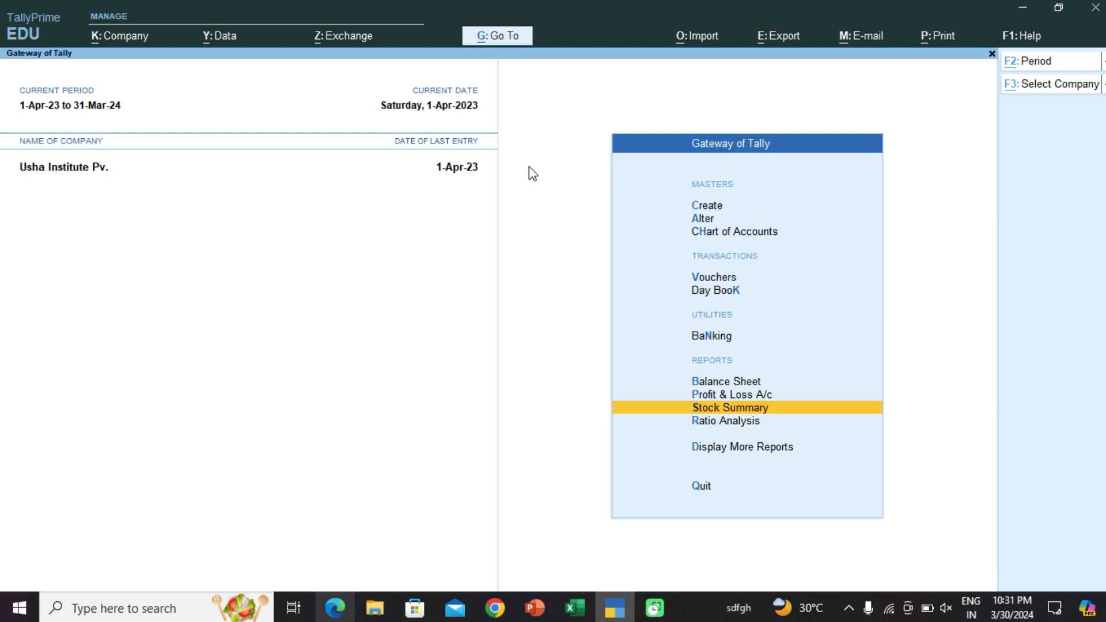
key("alt+g")
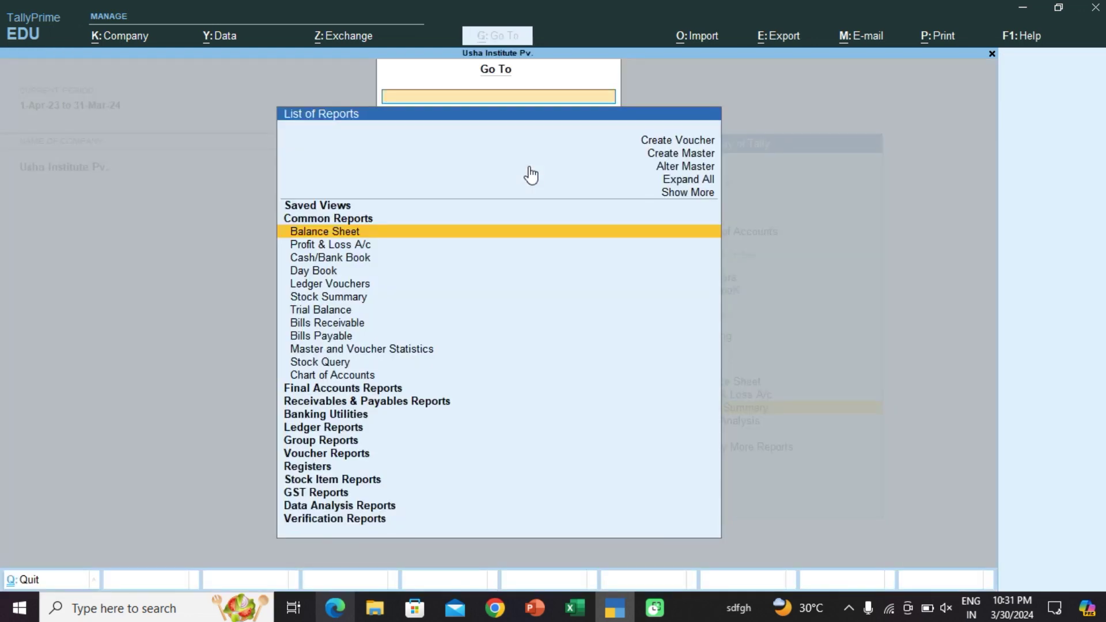
type("Stock")
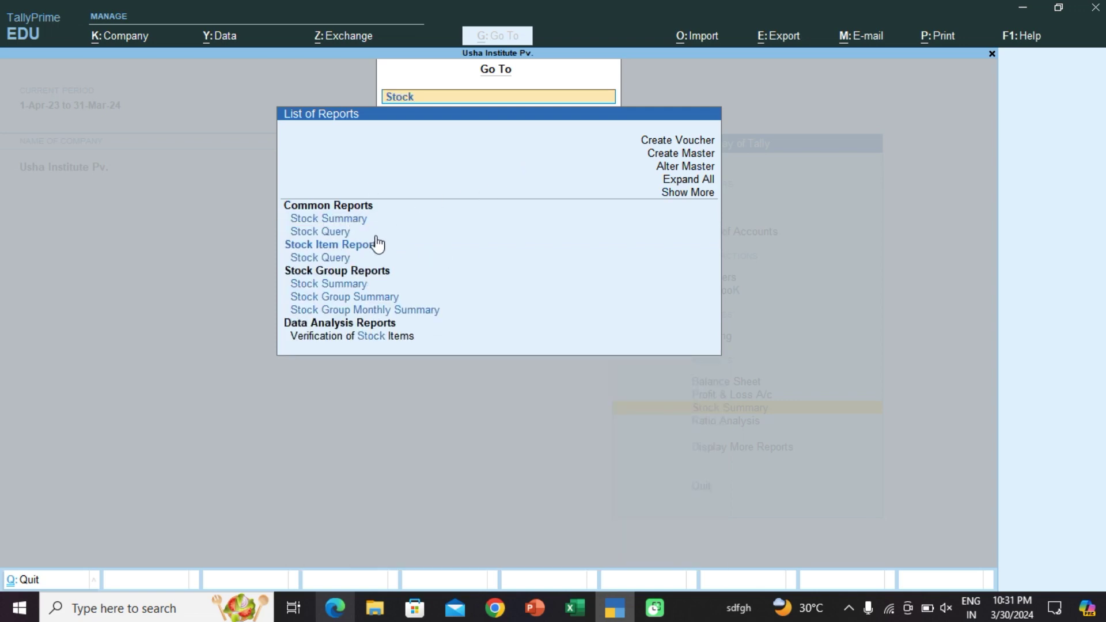
left_click(330, 233)
left_click(329, 232)
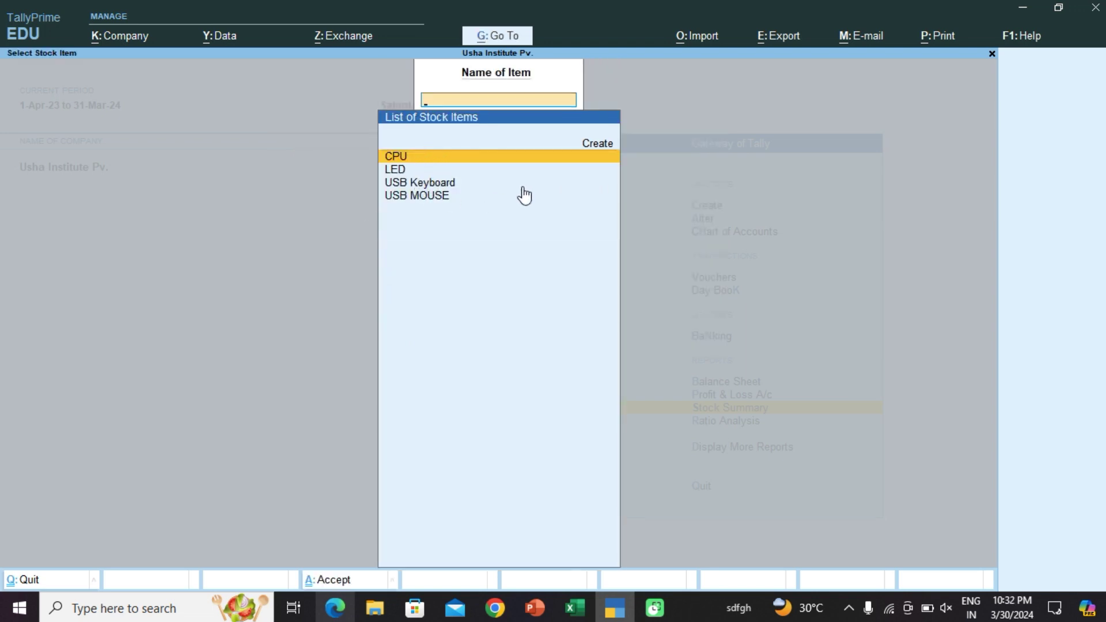
key("Return")
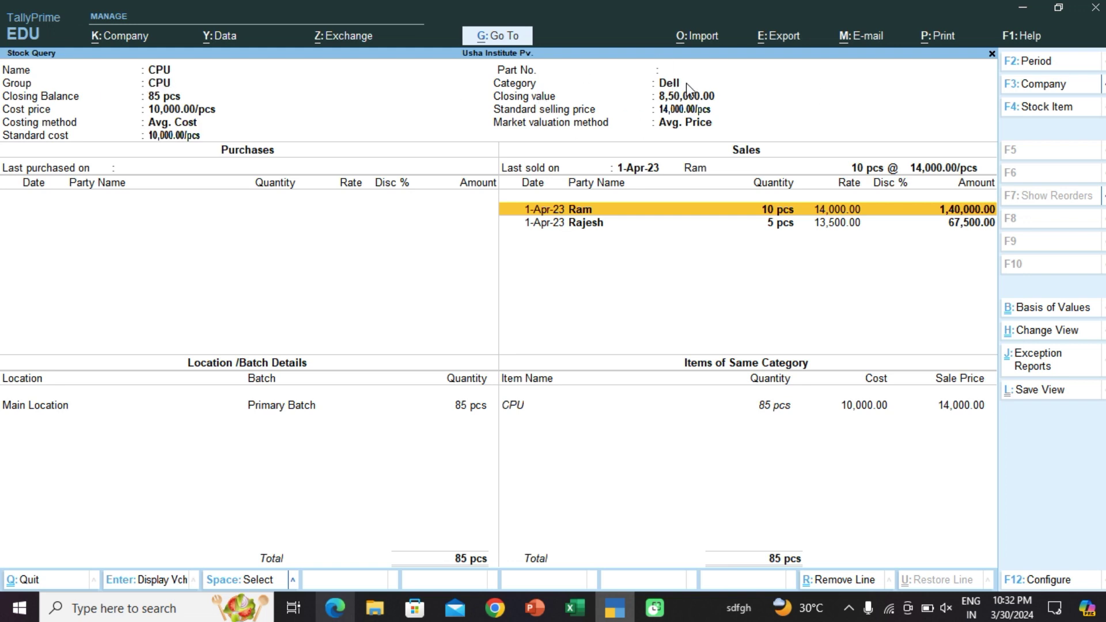
key("Escape")
key("Escape")
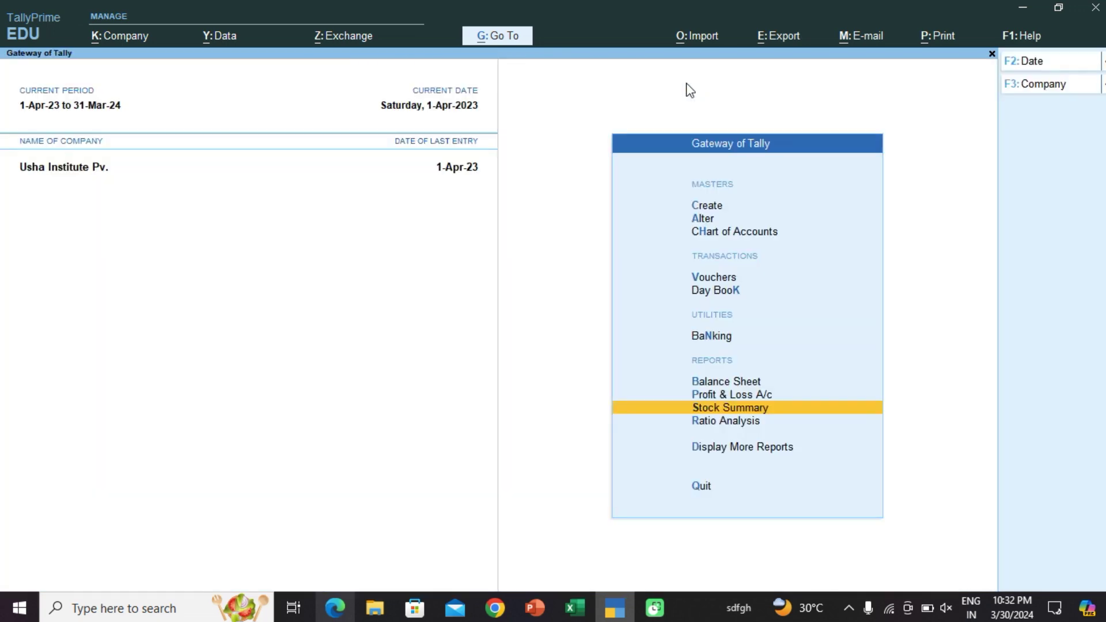
key("Down")
key("Down")
key("Return")
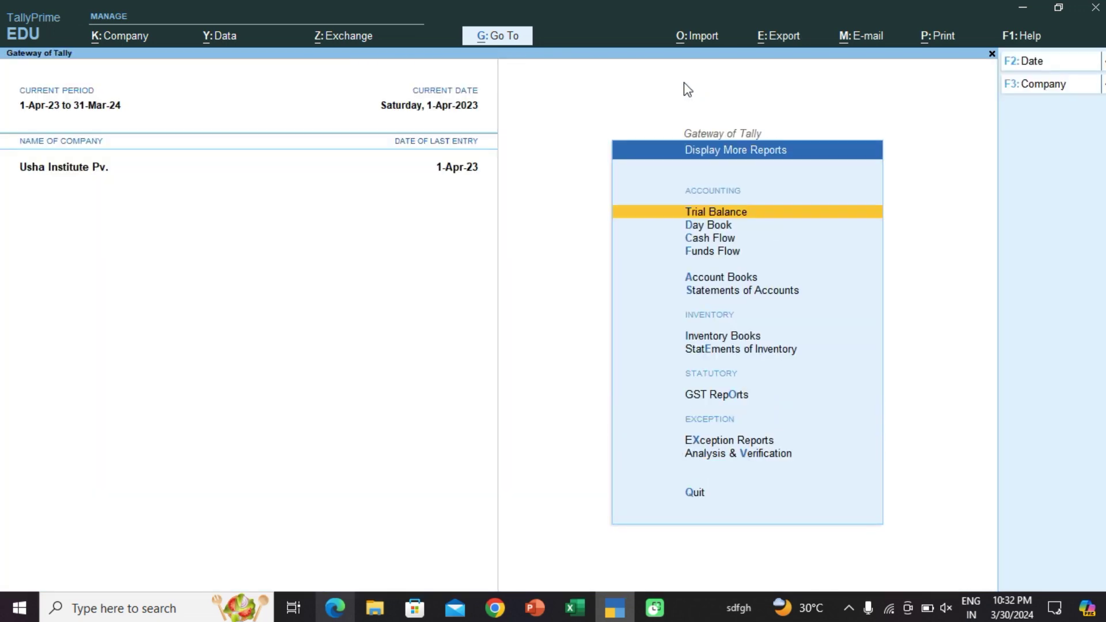
key("Down")
key("Down")
key("Down")
key("Down")
key("Down")
key("Down")
key("Down")
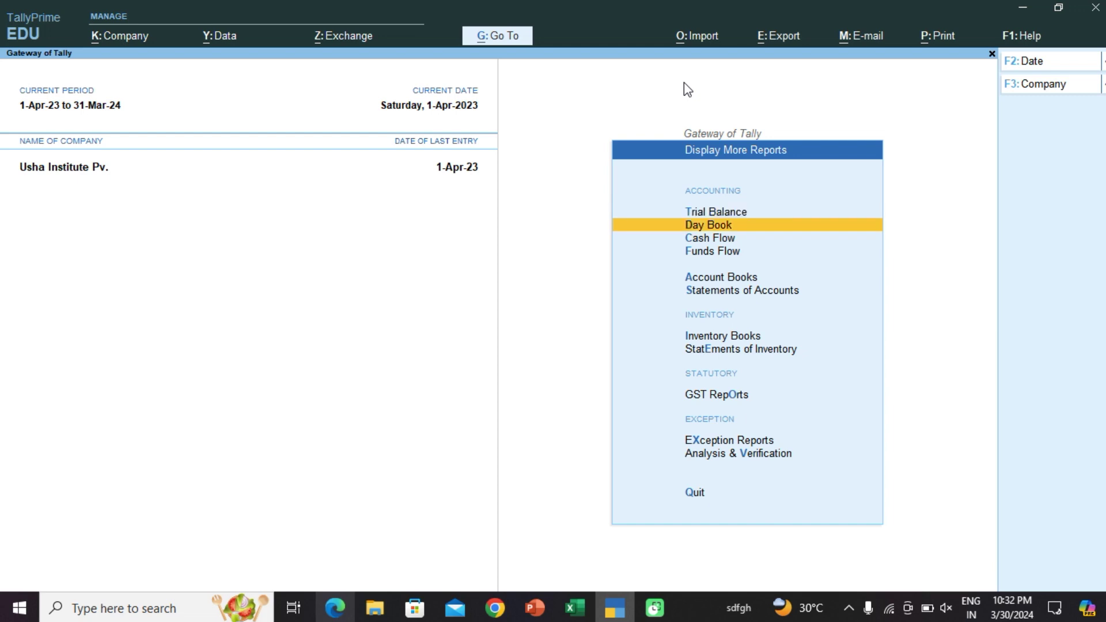
key("Up")
key("Return")
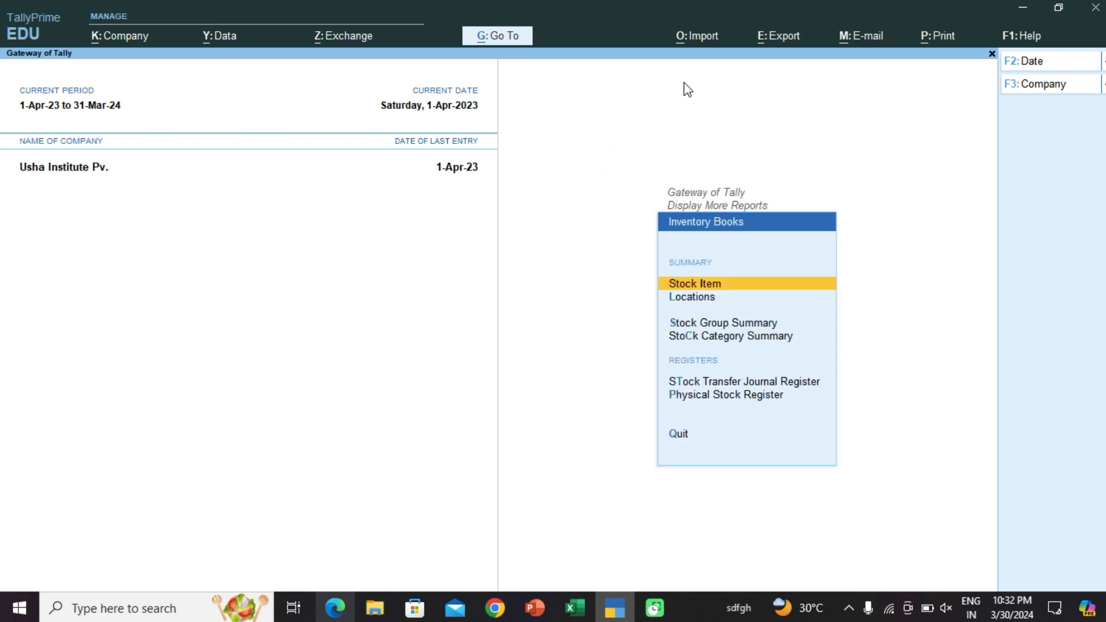
key("Escape")
key("Down")
key("Return")
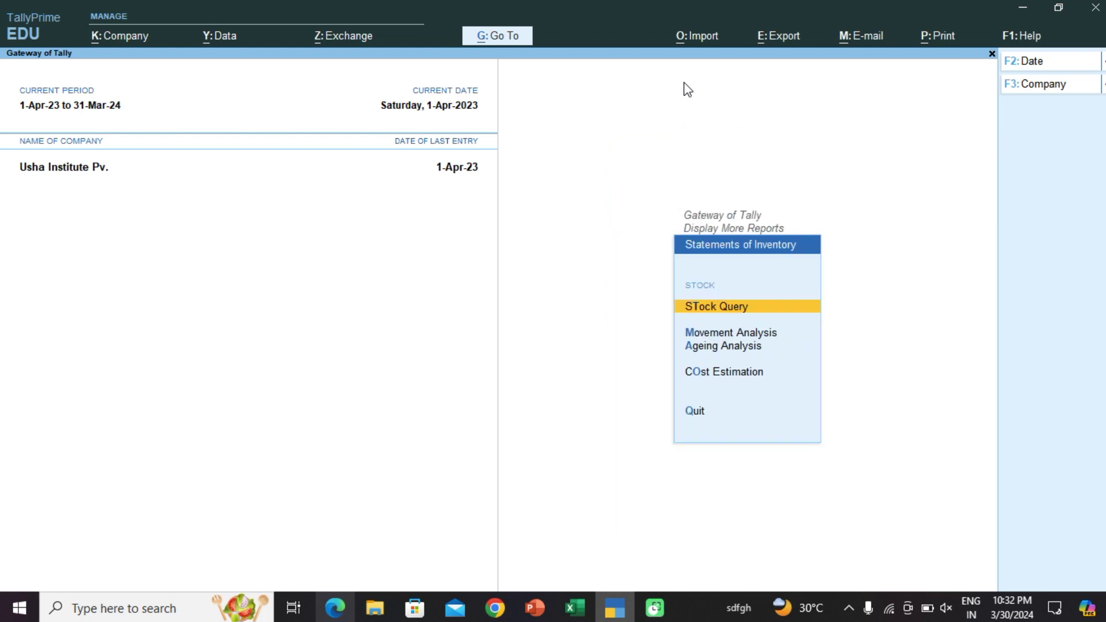
key("Return")
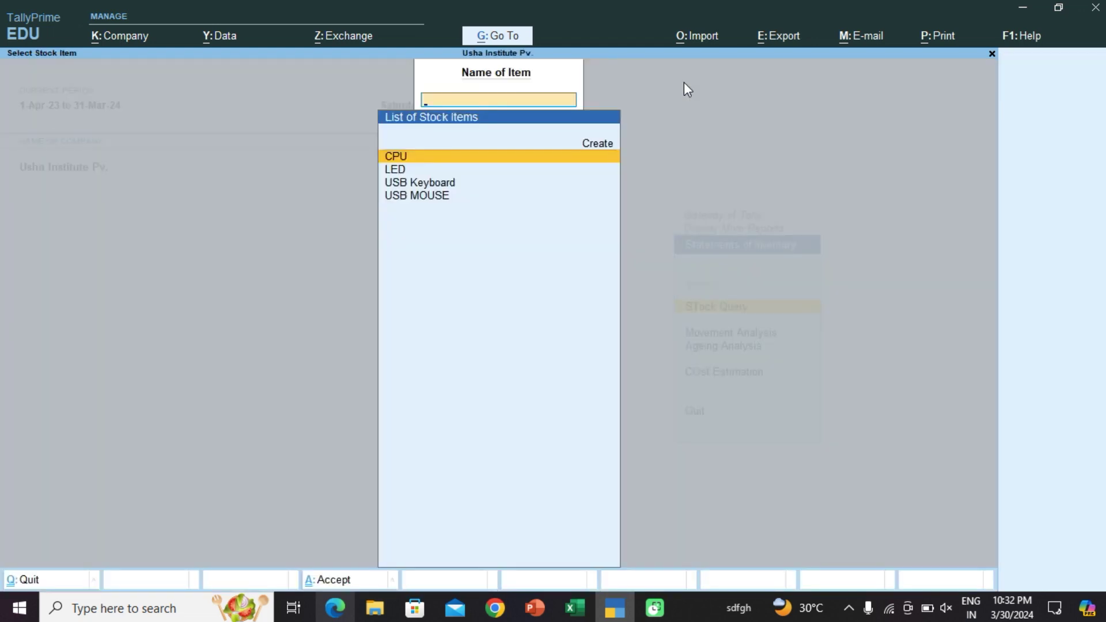
key("Return")
key("Escape")
key("Escape")
key("Escape")
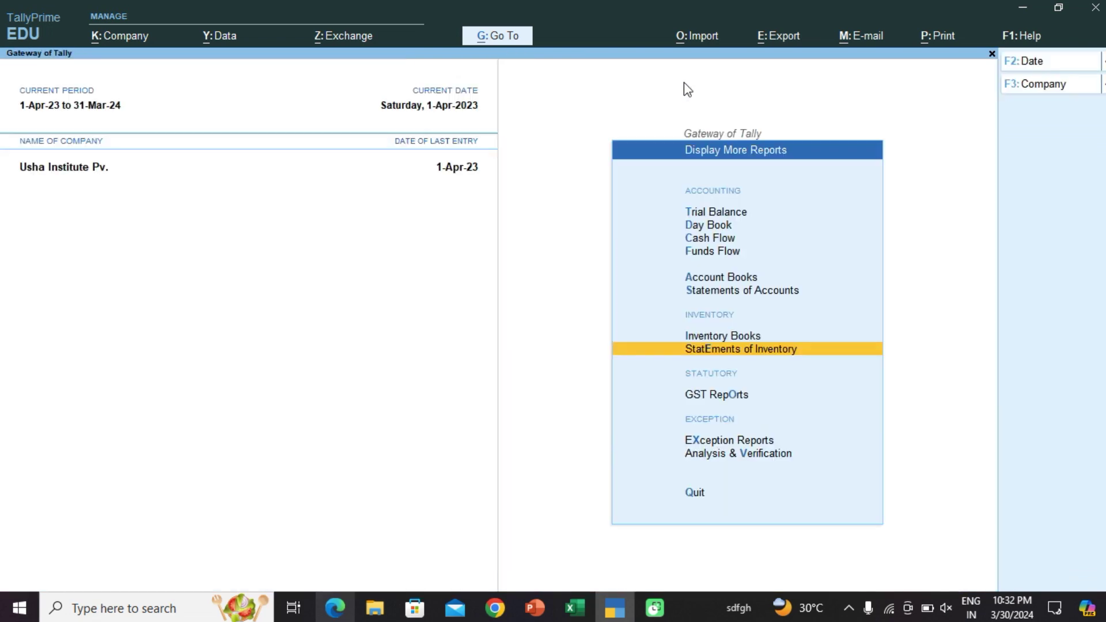
key("Up")
key("Up")
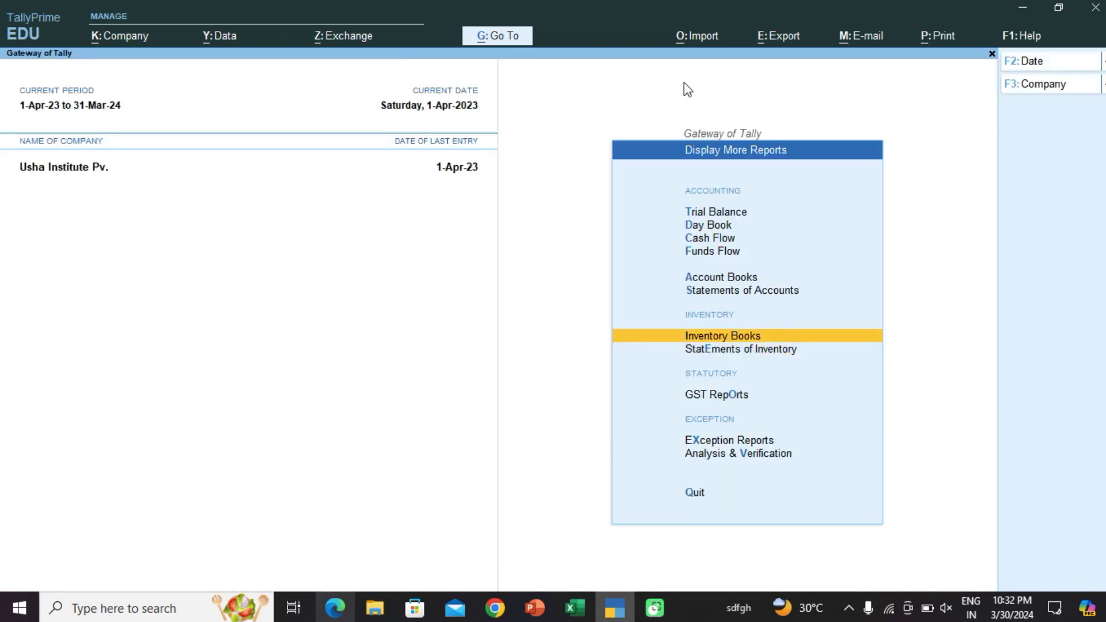
key("Escape")
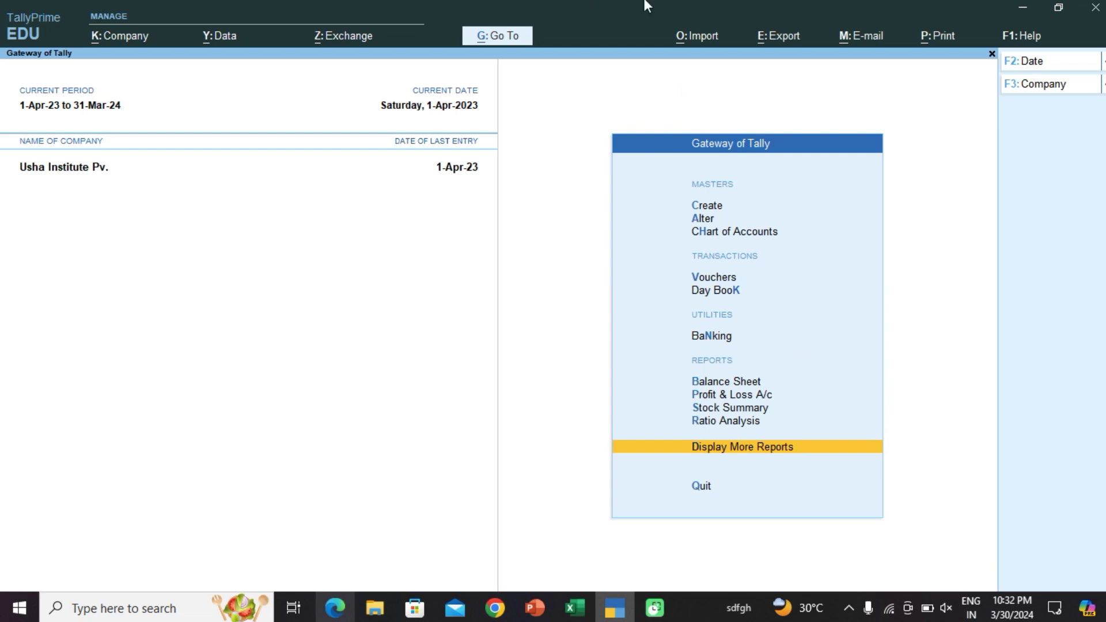